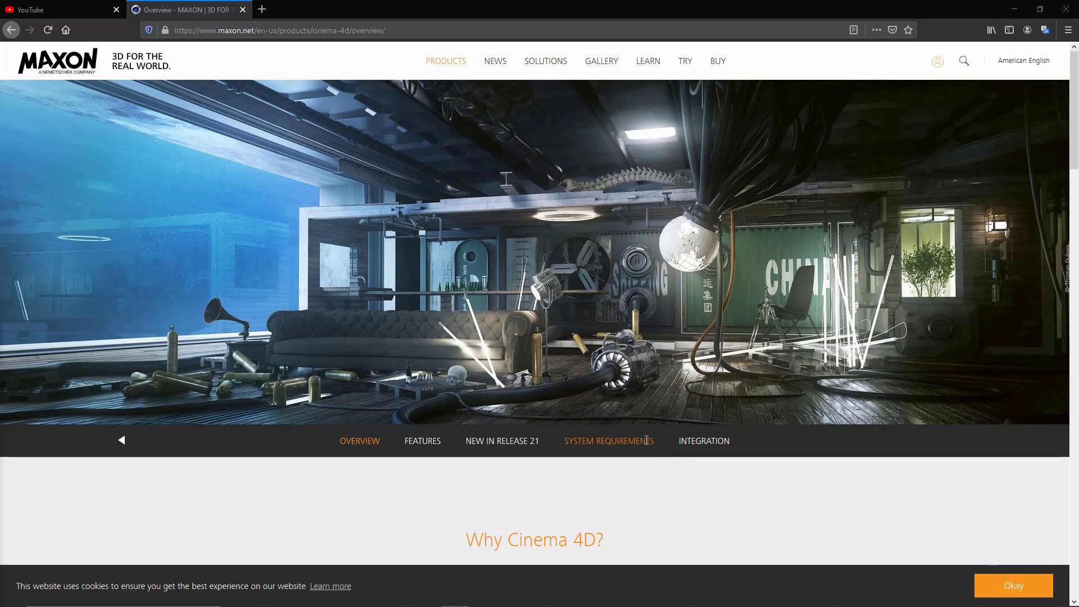
# - Scroll down the current Maxon page and back up
pyautogui.scroll(-3, 541, 384)
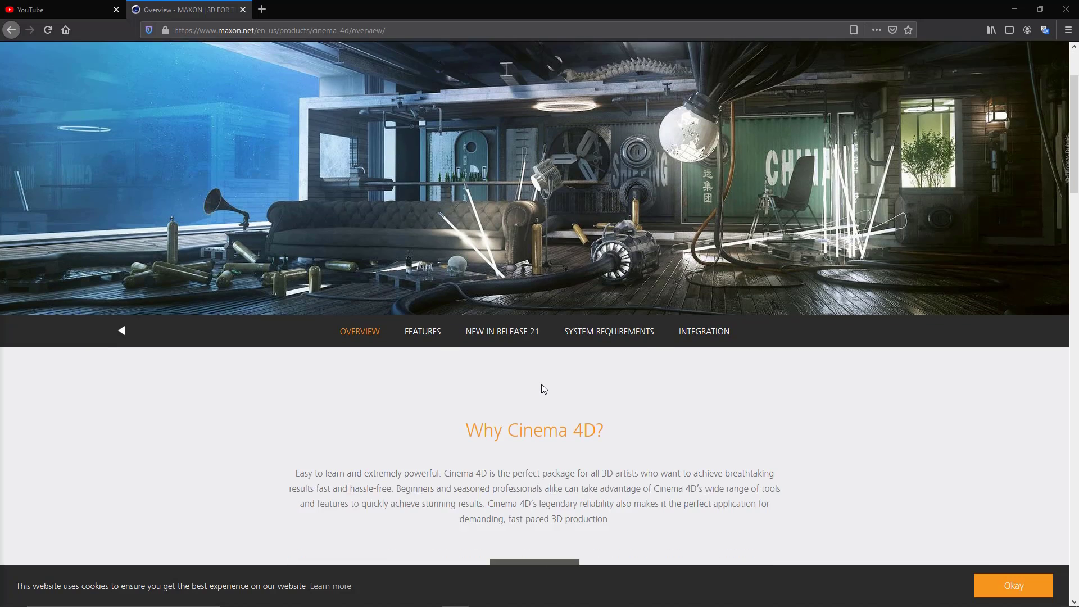
pyautogui.scroll(-2, 542, 387)
pyautogui.scroll(-5, 542, 387)
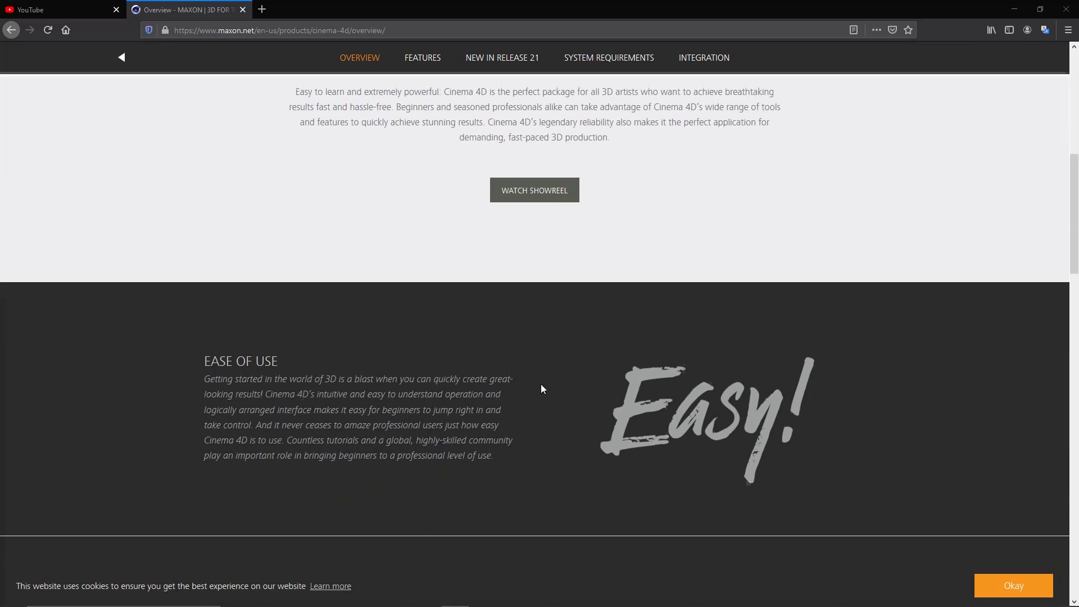
pyautogui.scroll(5, 524, 392)
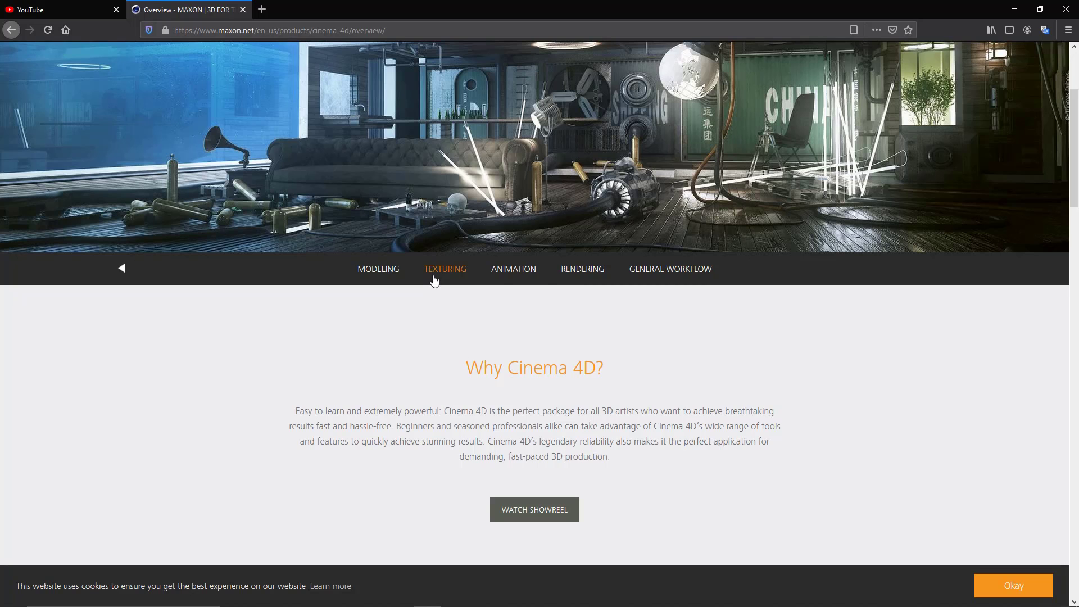
pyautogui.scroll(3, 520, 281)
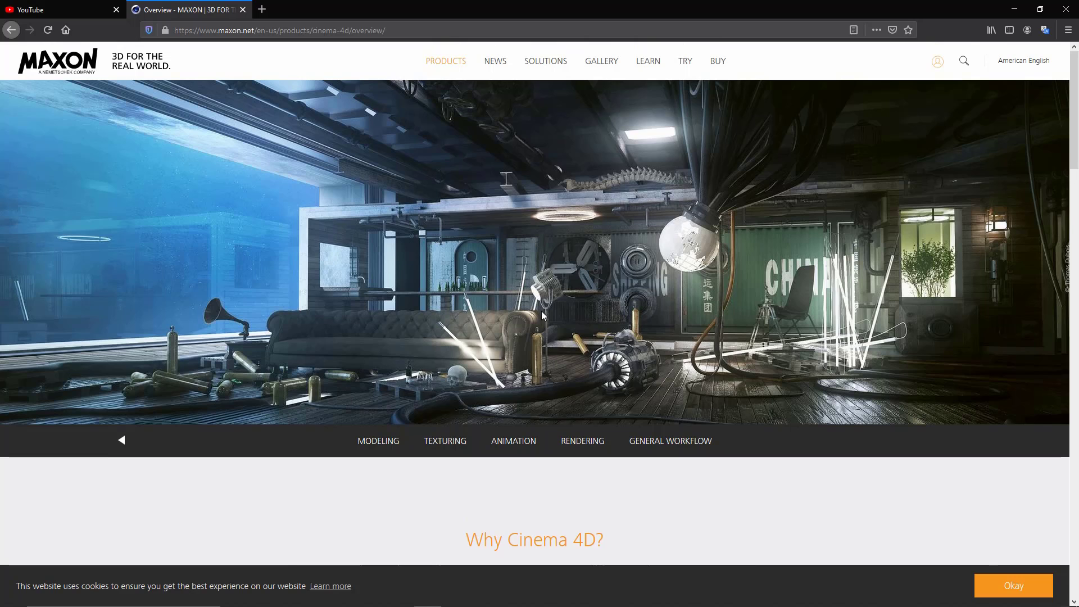
pyautogui.moveTo(495, 61)
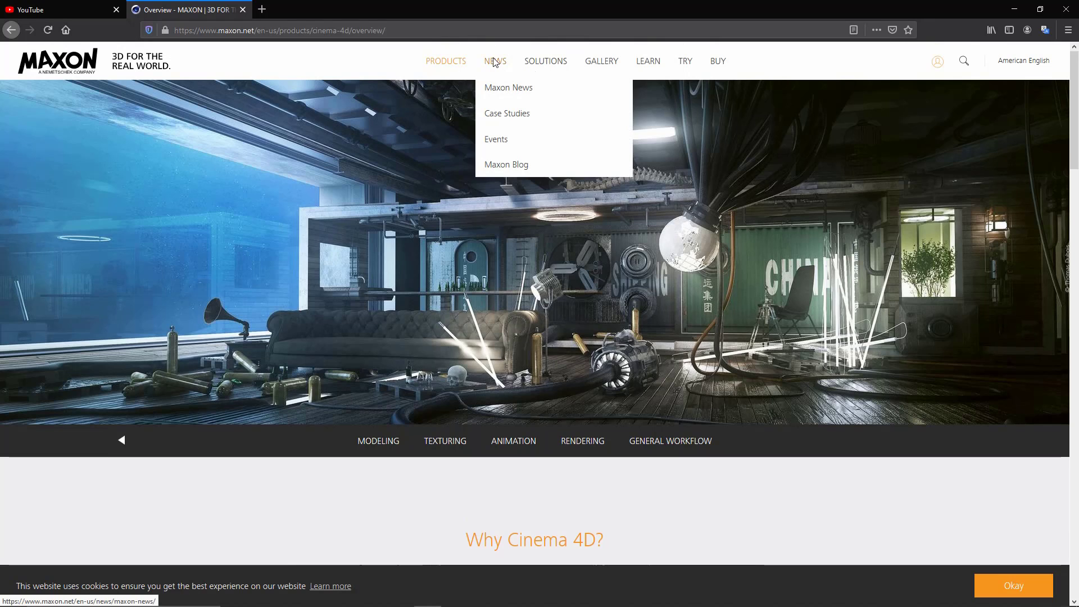
# - Open Maxon News and scroll through the latest news cards and back up
pyautogui.click(502, 88)
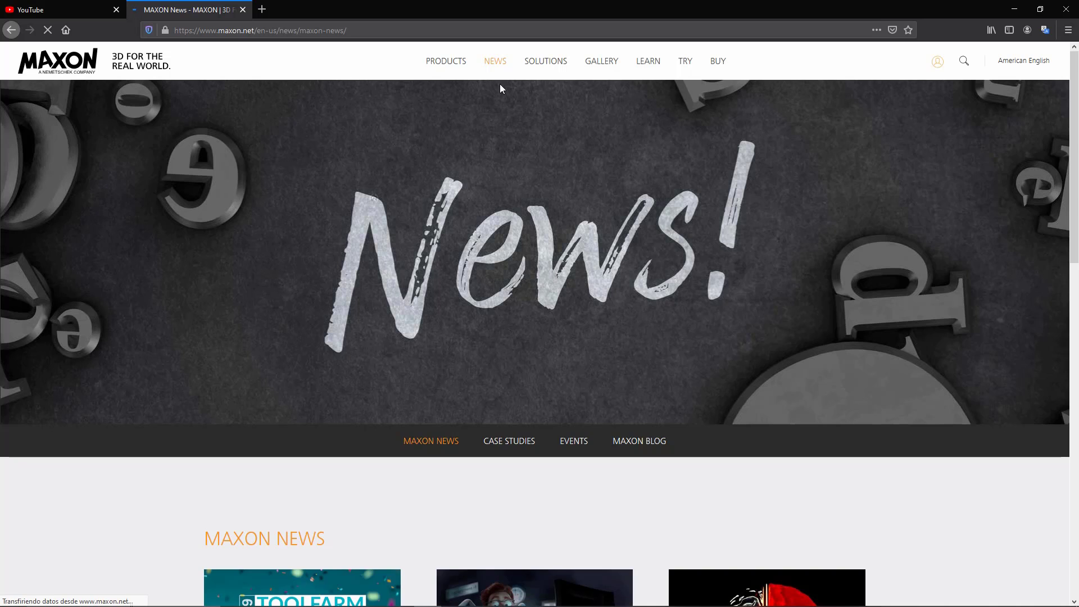
pyautogui.scroll(-4, 587, 157)
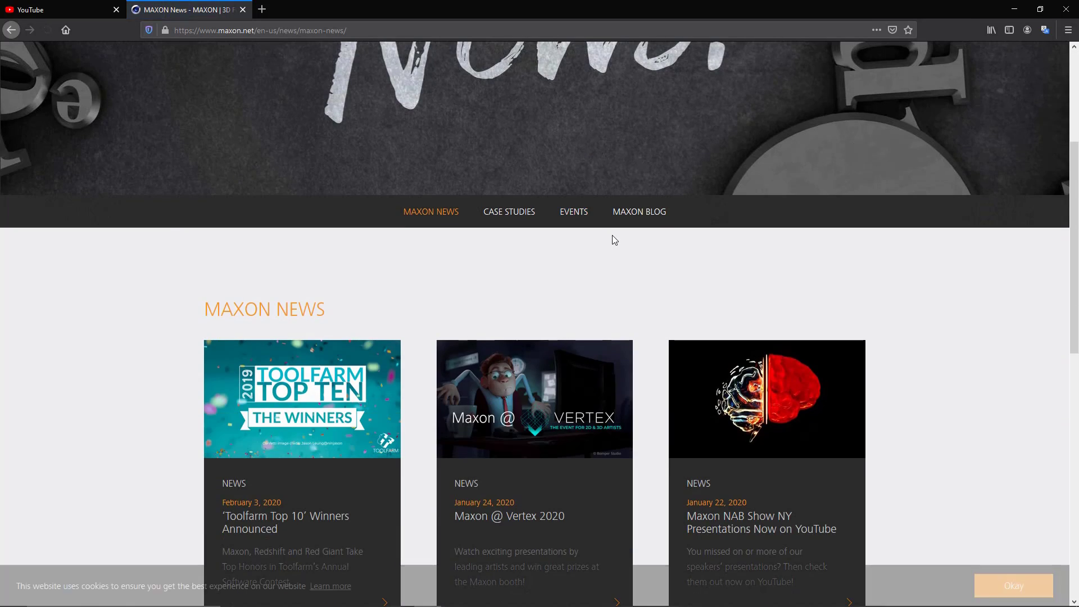
pyautogui.scroll(-2, 628, 276)
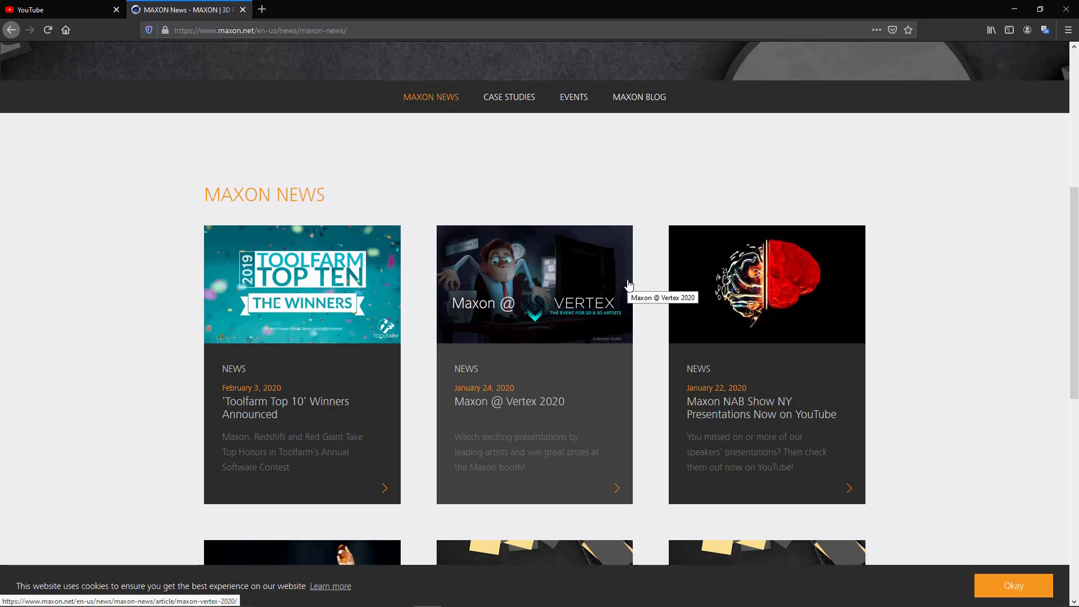
pyautogui.scroll(-5, 656, 250)
pyautogui.scroll(-2, 655, 257)
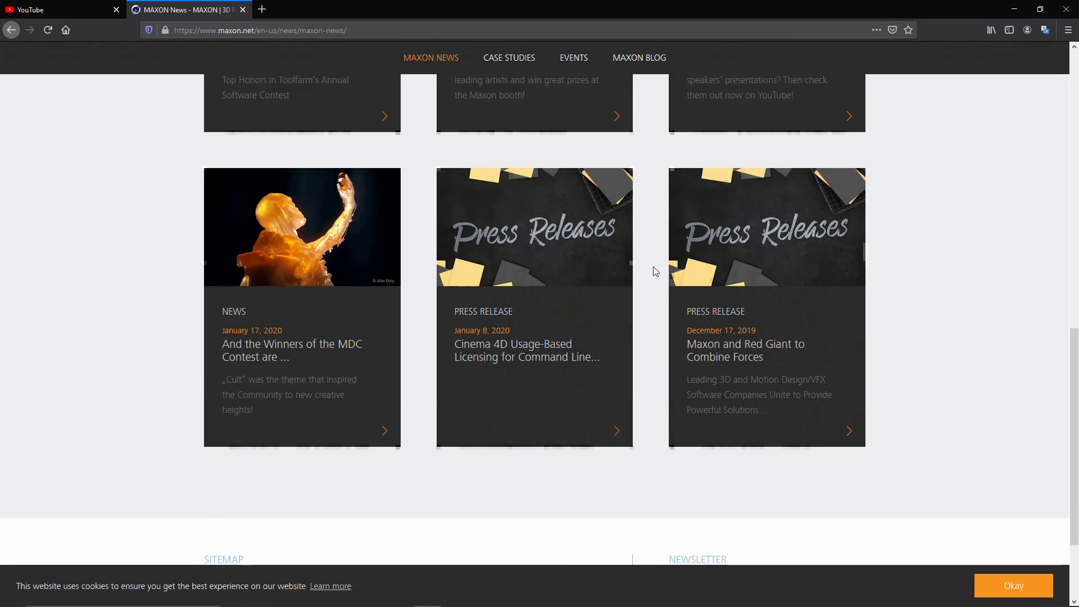
pyautogui.scroll(-1, 653, 266)
pyautogui.scroll(5, 654, 268)
pyautogui.scroll(7, 653, 266)
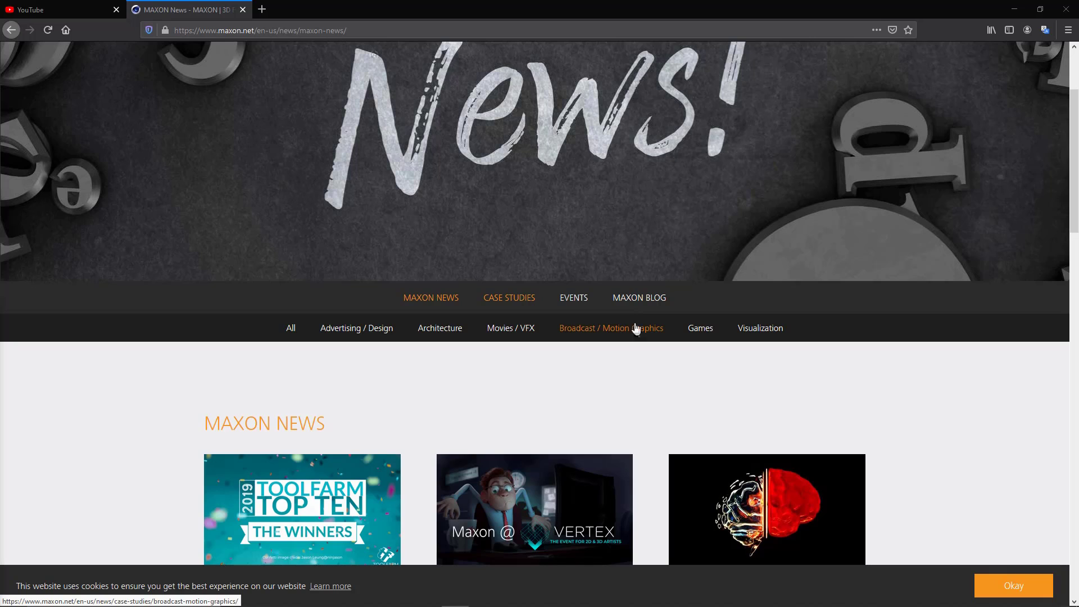
# - View the Games case studies, then go to the Maxon Events page
pyautogui.click(696, 330)
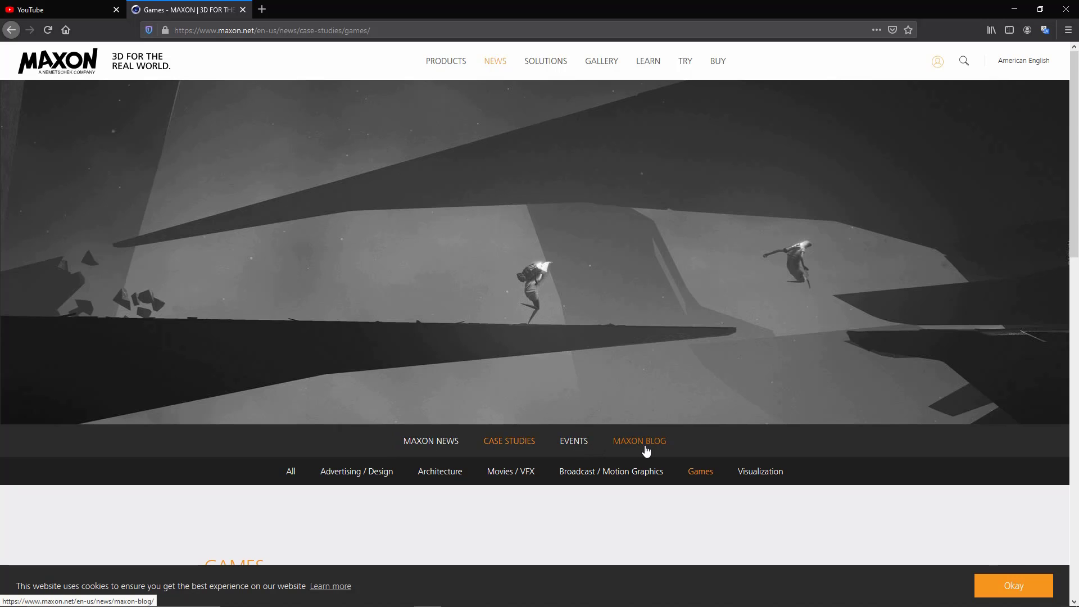
pyautogui.click(574, 444)
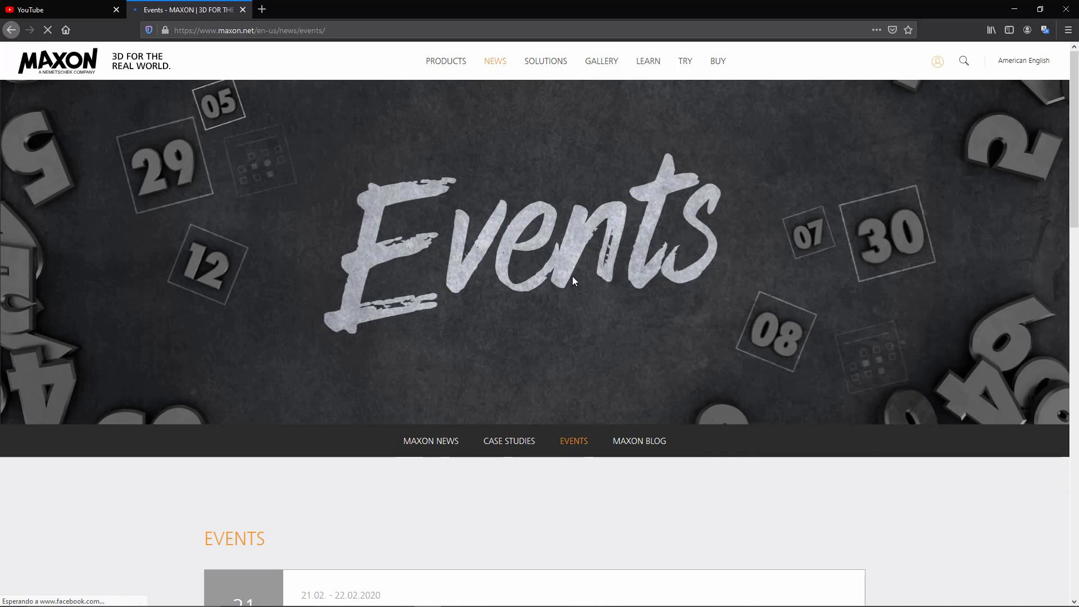
# - Show Maxon's Plans & Pricing page, listing Cinema 4D plans from USD 59.99/mo to USD 3495
pyautogui.click(718, 63)
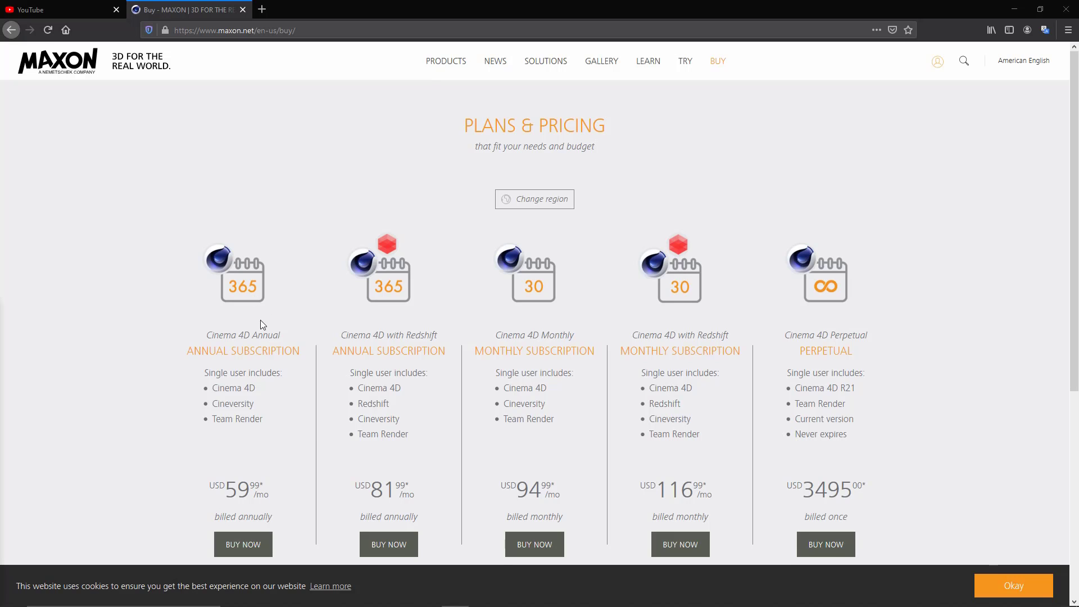
pyautogui.scroll(-3, 261, 319)
pyautogui.scroll(2, 258, 225)
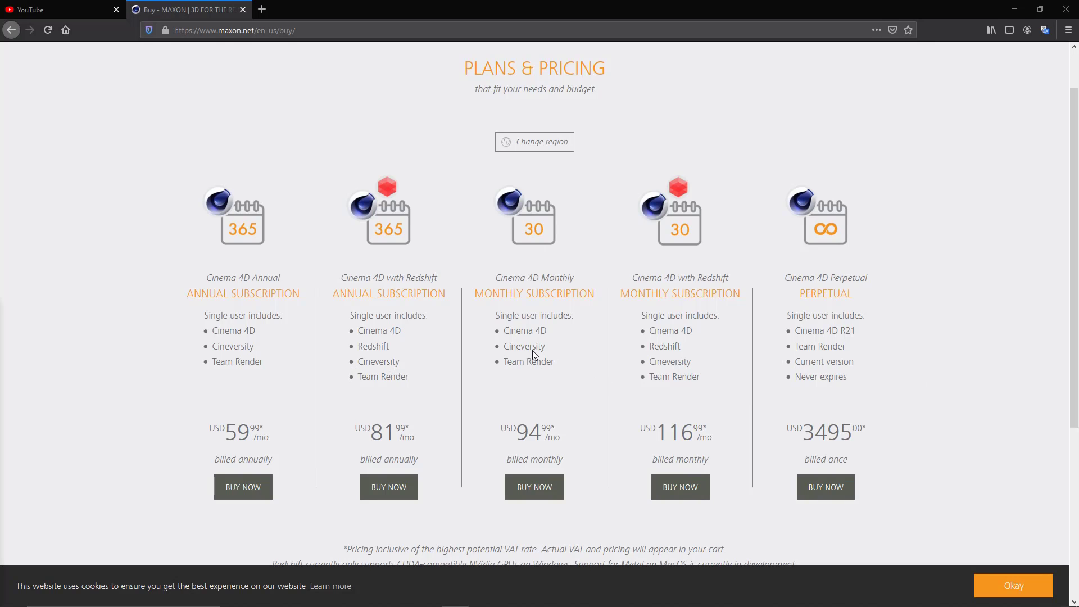
pyautogui.scroll(-5, 428, 352)
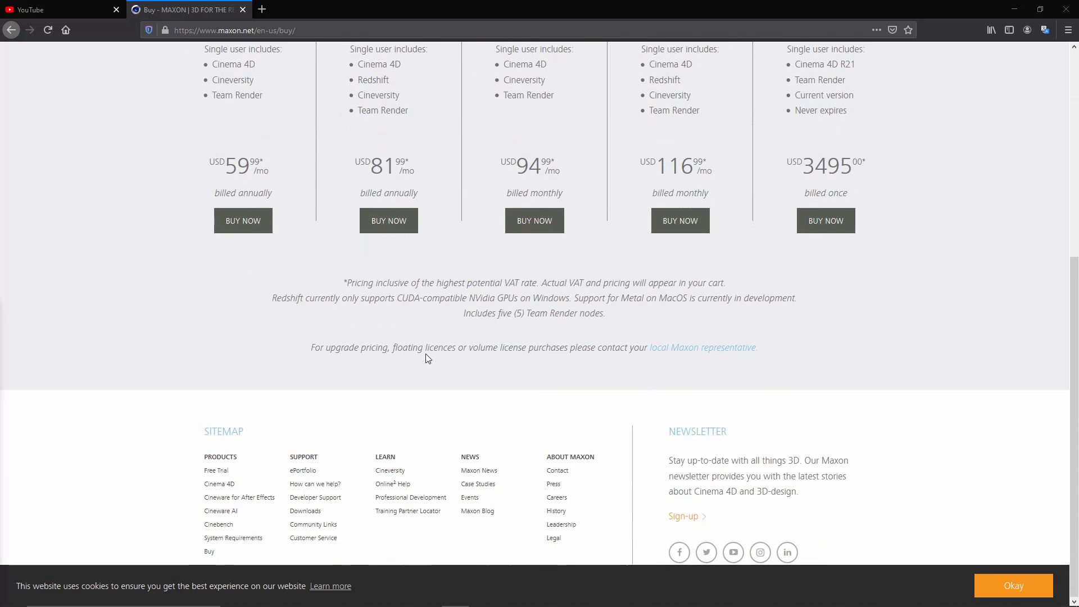
pyautogui.scroll(4, 461, 270)
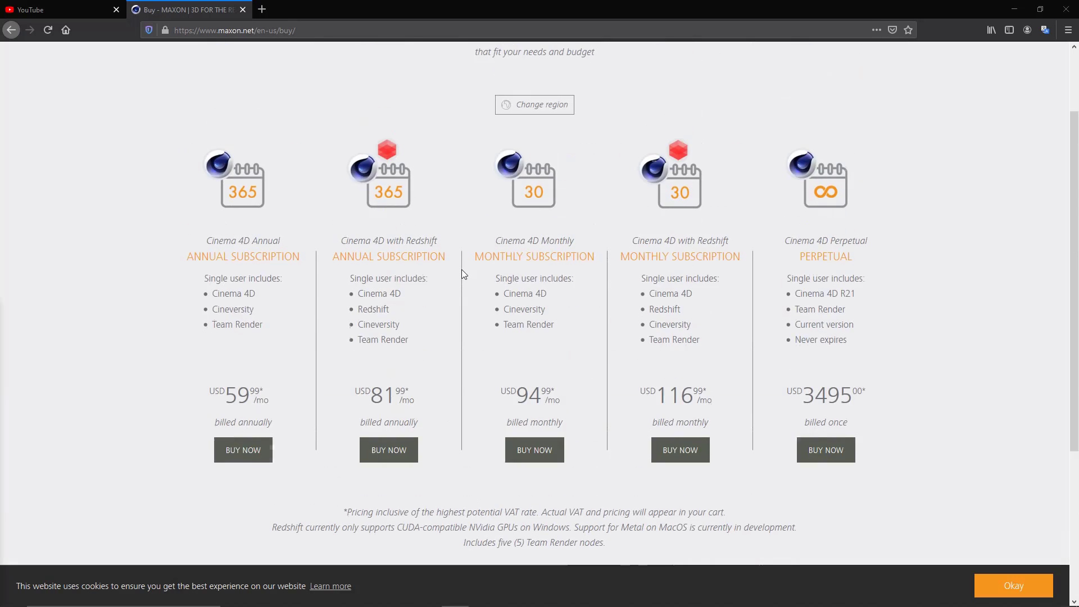
pyautogui.scroll(2, 462, 274)
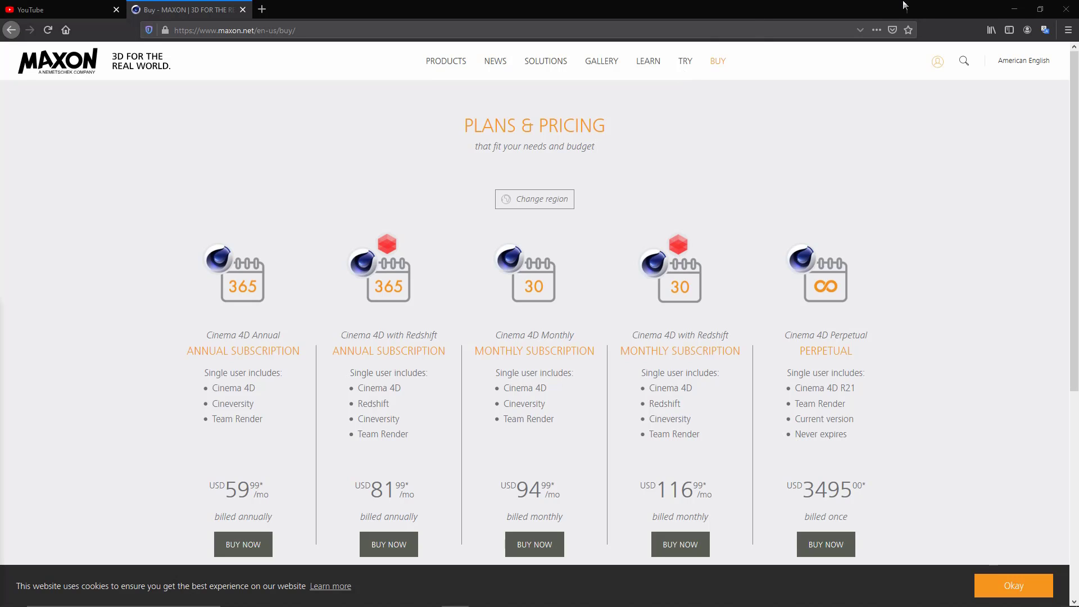
# - Pass through the Cinema 4D download and Educational Licenses pages to the Maxon Gallery
pyautogui.click(686, 63)
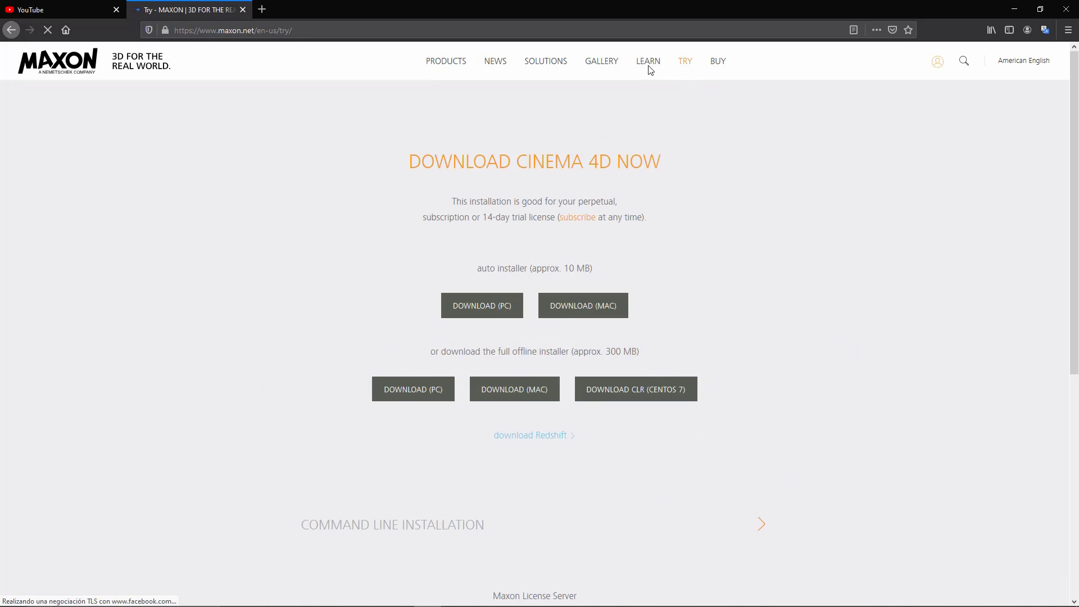
pyautogui.click(650, 70)
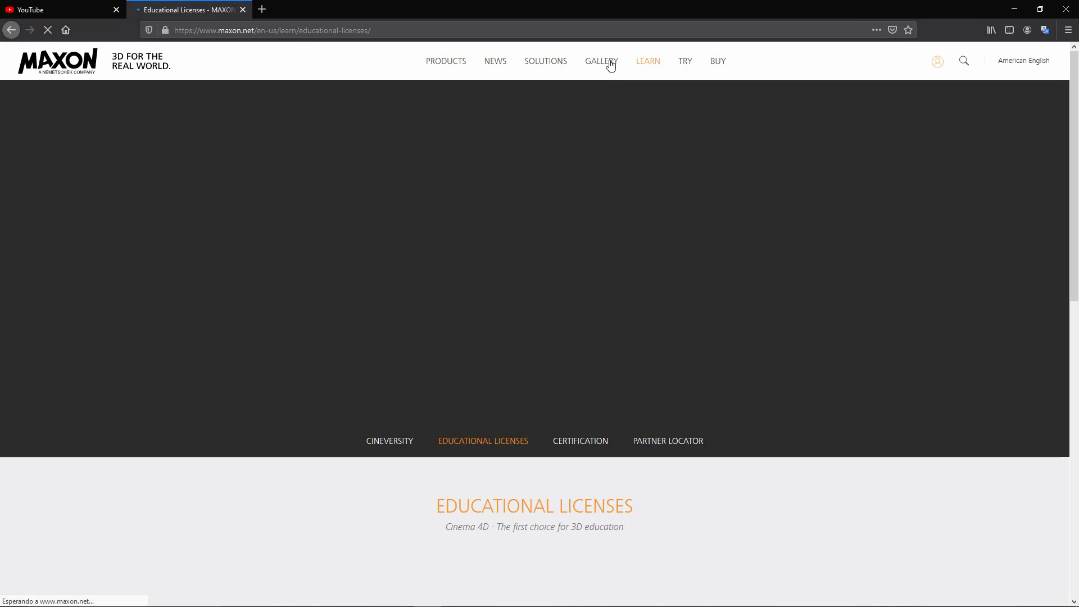
pyautogui.click(611, 66)
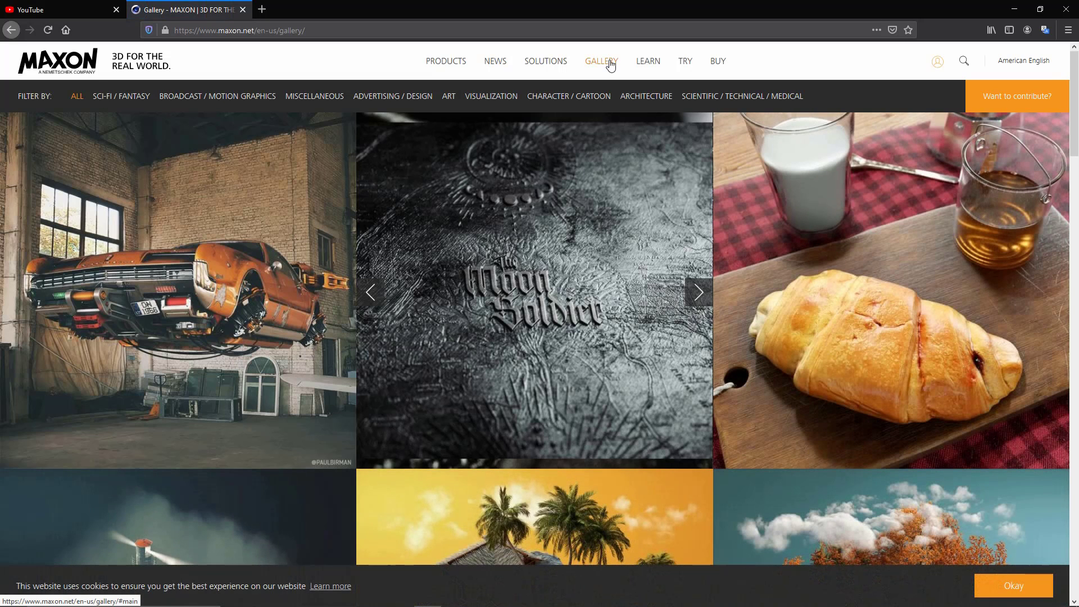
# - Scroll down the gallery past the portrait and A-frame house renders
pyautogui.scroll(-2, 634, 186)
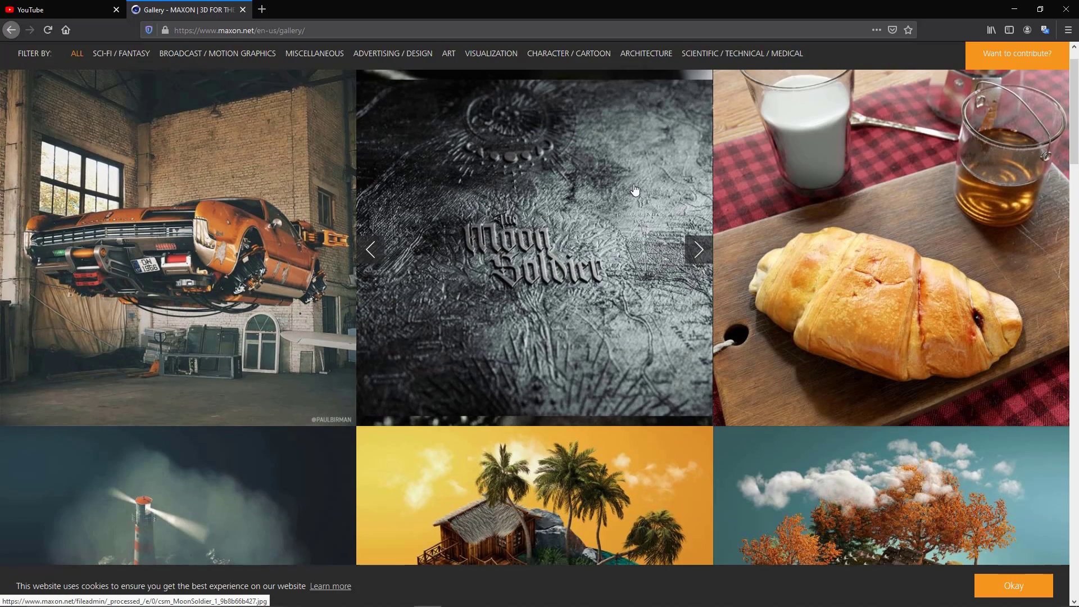
pyautogui.scroll(-1, 634, 188)
pyautogui.scroll(-1, 634, 193)
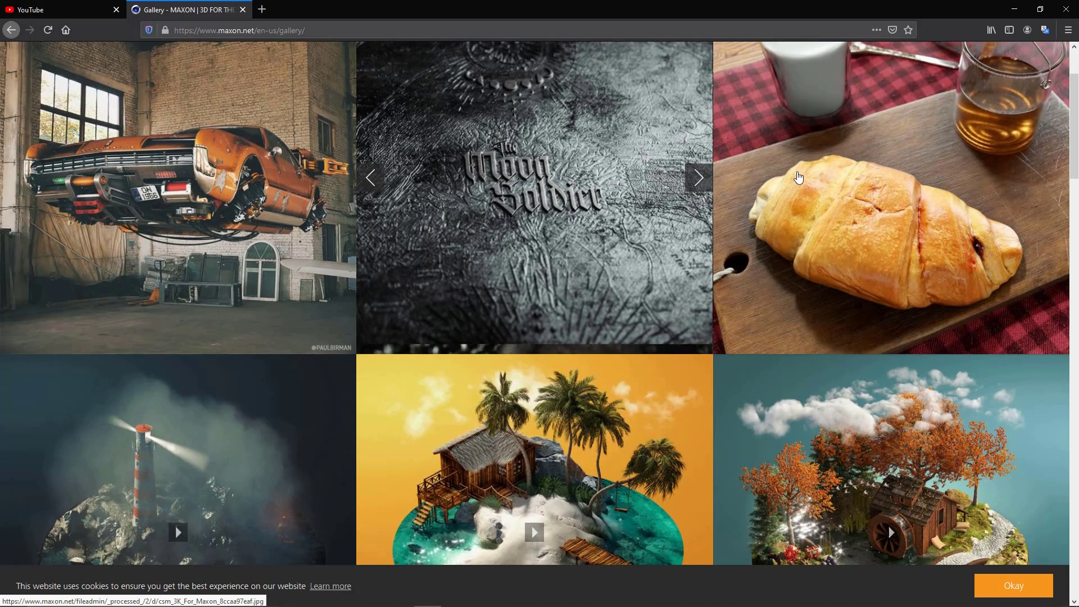
pyautogui.scroll(-2, 798, 177)
pyautogui.scroll(-1, 590, 251)
pyautogui.scroll(-2, 534, 254)
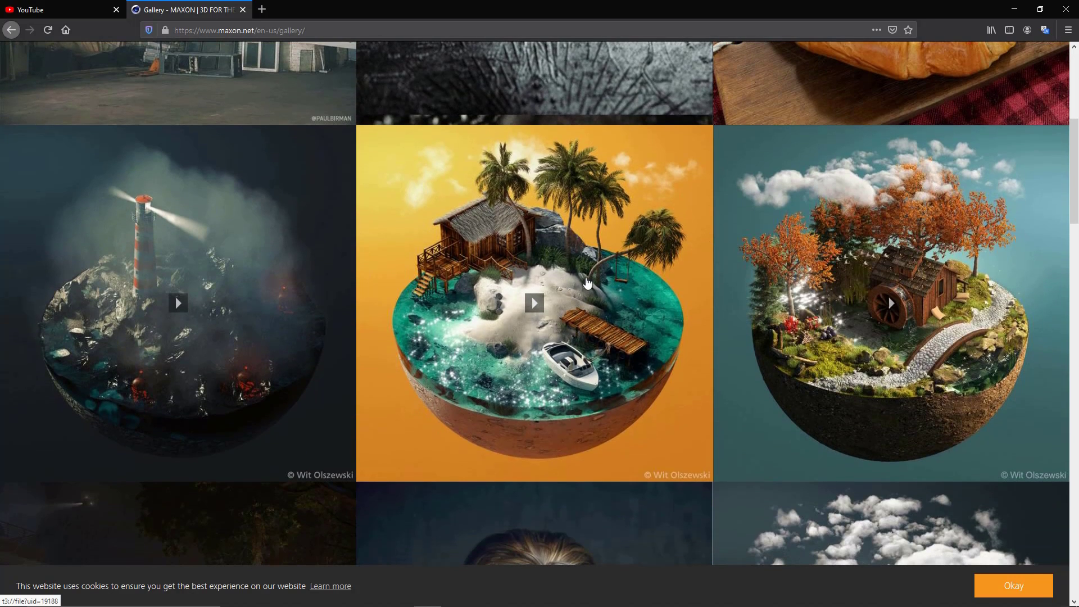
pyautogui.scroll(-1, 587, 284)
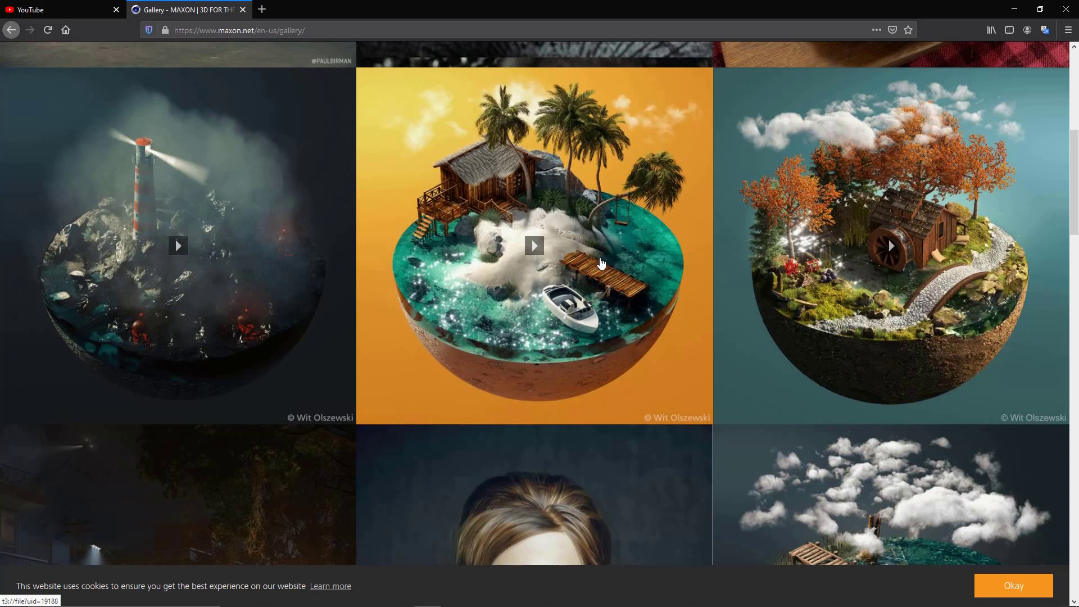
pyautogui.scroll(-2, 610, 270)
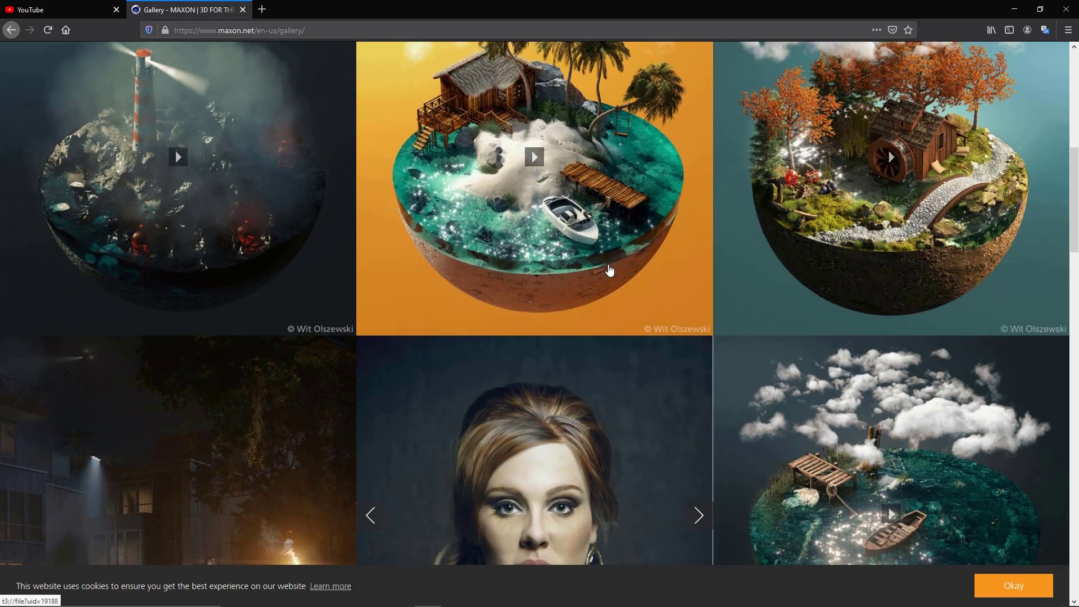
pyautogui.scroll(-2, 610, 270)
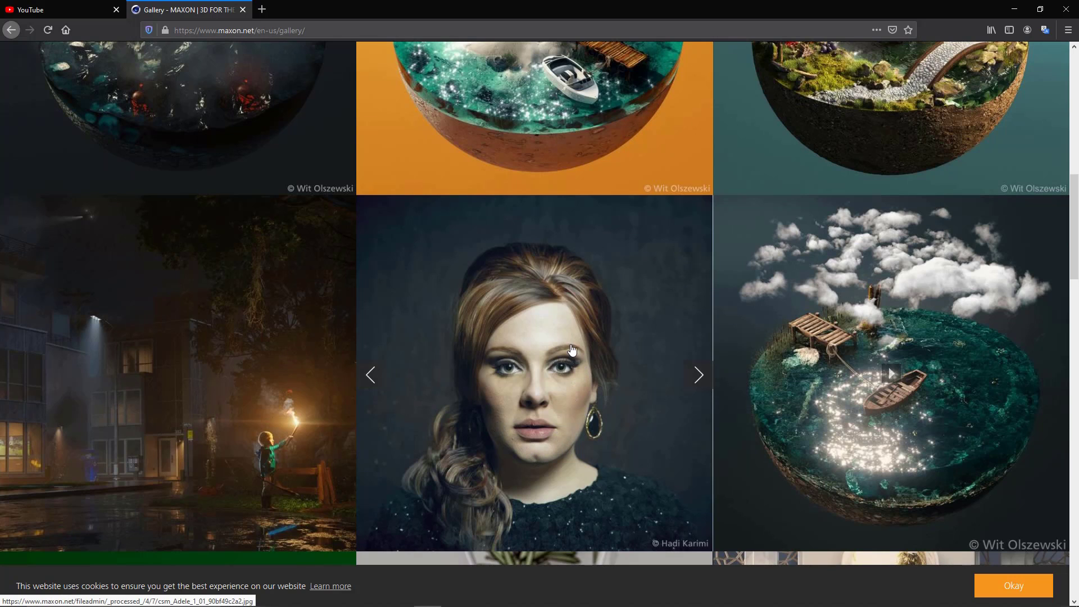
pyautogui.scroll(-1, 574, 345)
pyautogui.scroll(-3, 585, 355)
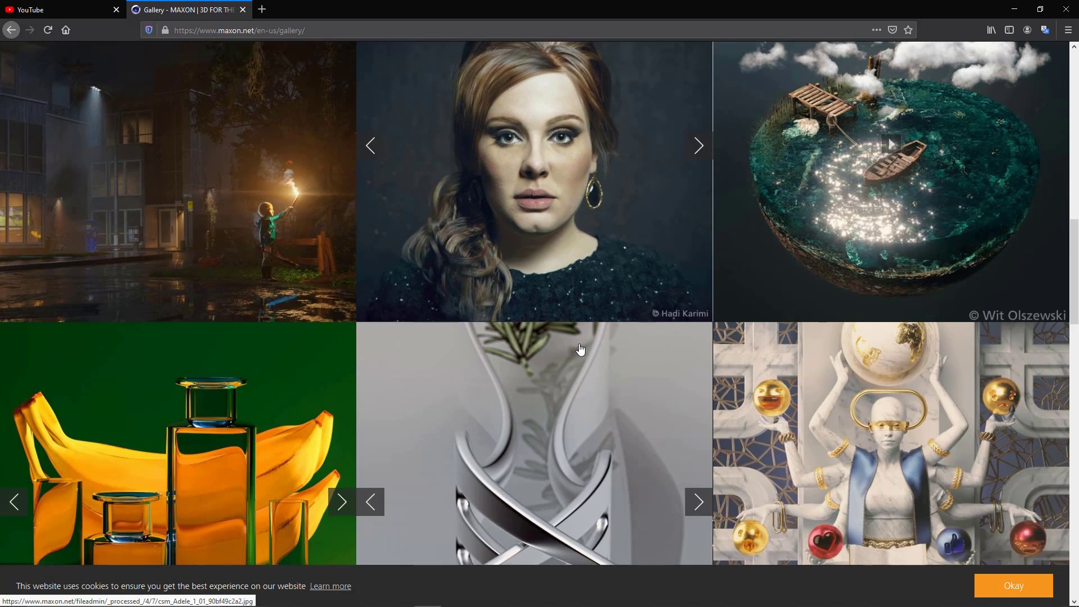
pyautogui.scroll(-3, 586, 358)
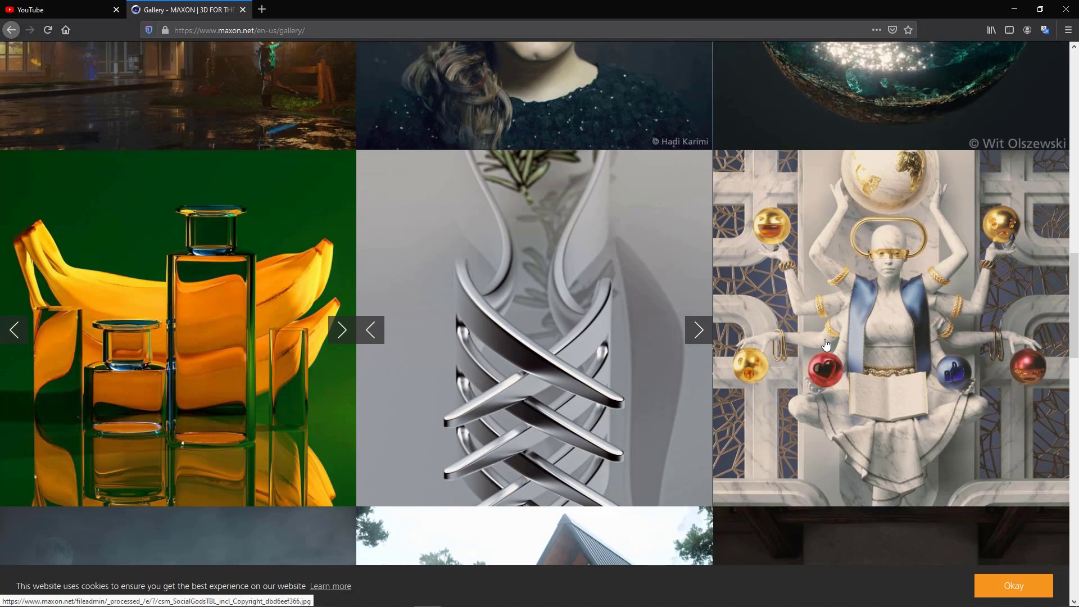
pyautogui.scroll(-2, 498, 389)
pyautogui.scroll(-1, 498, 393)
pyautogui.scroll(-1, 498, 395)
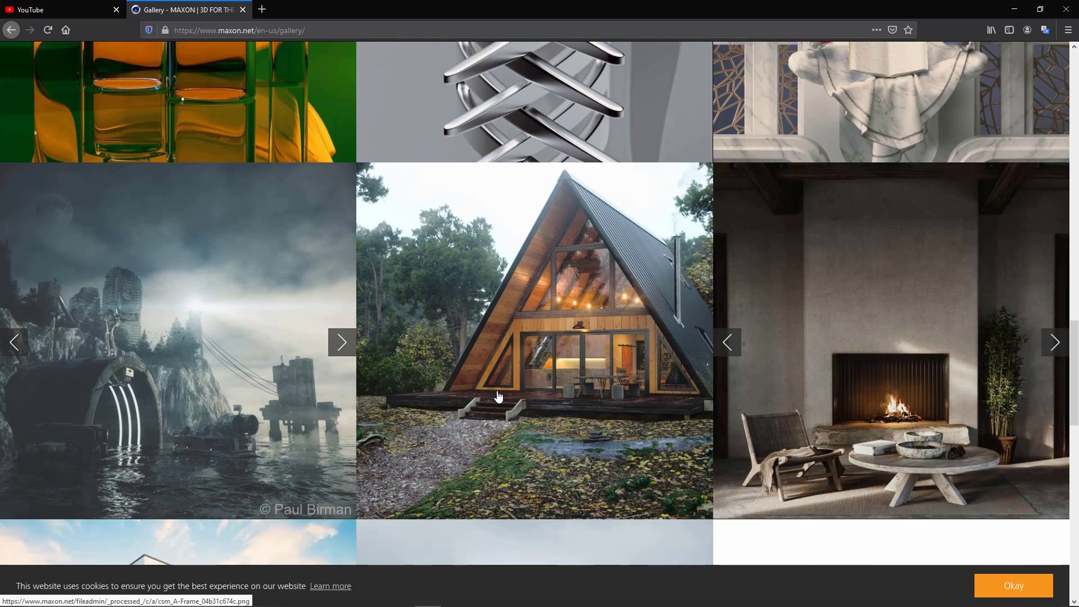
pyautogui.scroll(-3, 501, 399)
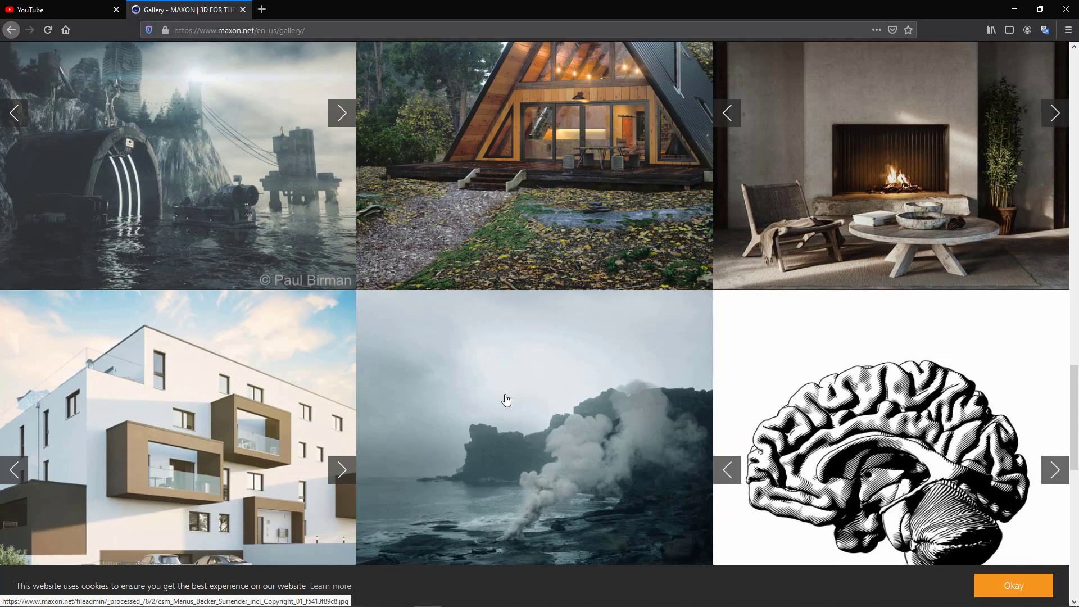
pyautogui.scroll(-1, 504, 401)
pyautogui.scroll(-1, 506, 400)
# - Scroll a little further down the gallery, then back up to the top
pyautogui.scroll(-1, 506, 399)
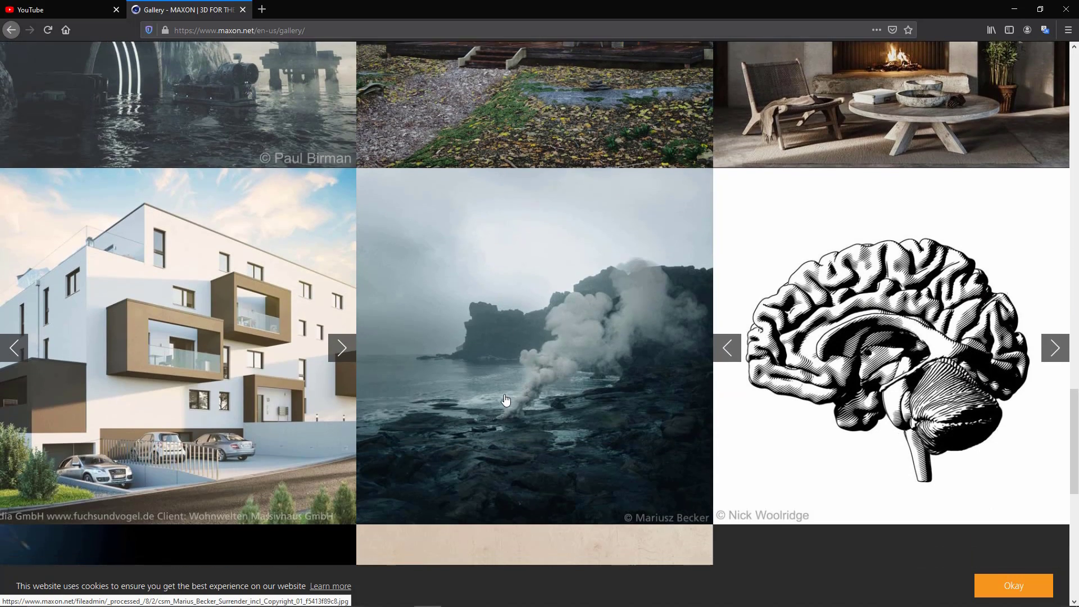
pyautogui.scroll(-2, 506, 399)
pyautogui.scroll(-2, 509, 404)
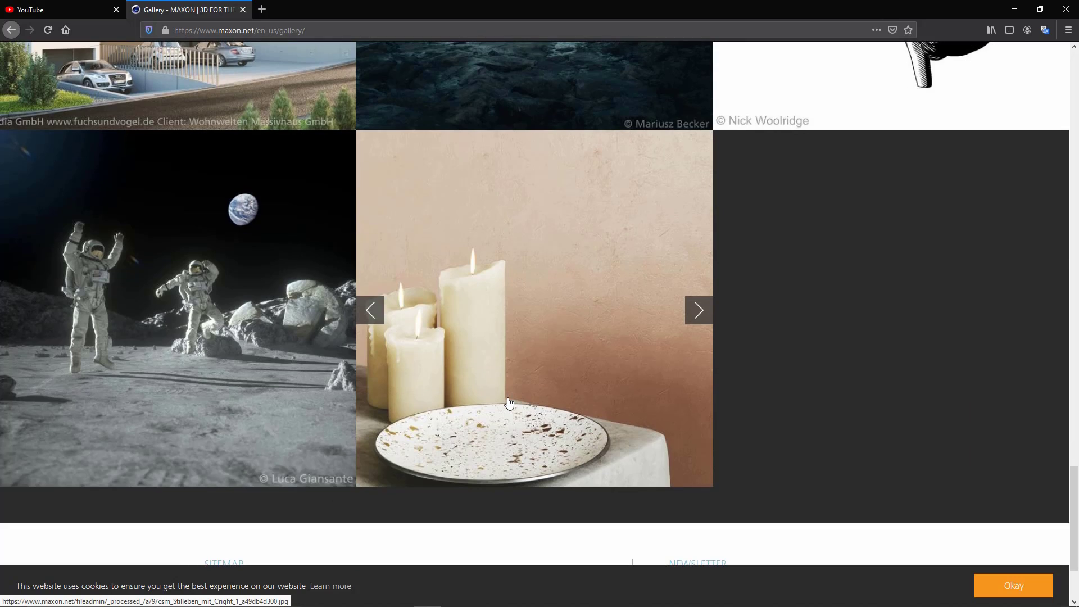
pyautogui.scroll(1, 465, 397)
pyautogui.scroll(2, 439, 388)
pyautogui.scroll(4, 436, 386)
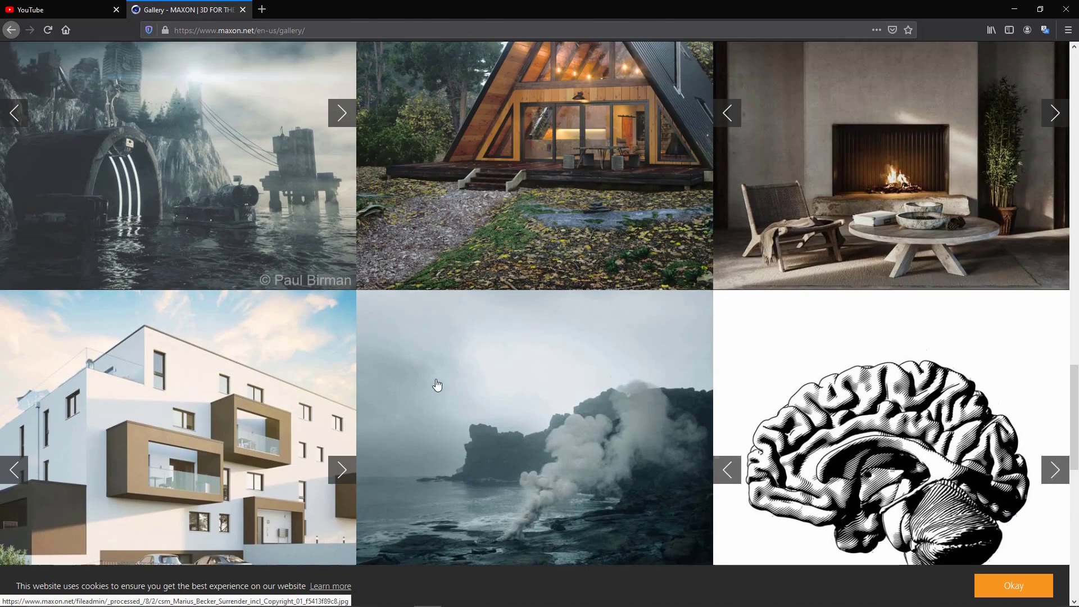
pyautogui.scroll(5, 437, 385)
pyautogui.scroll(5, 437, 385)
pyautogui.scroll(3, 437, 385)
pyautogui.scroll(3, 437, 385)
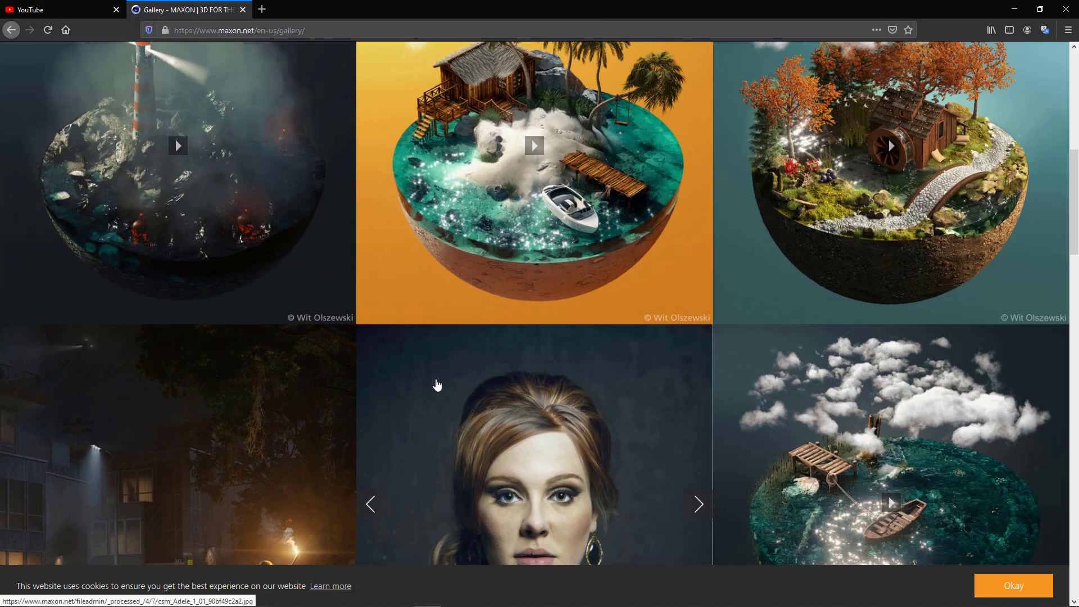
pyautogui.scroll(3, 437, 385)
pyautogui.scroll(5, 437, 385)
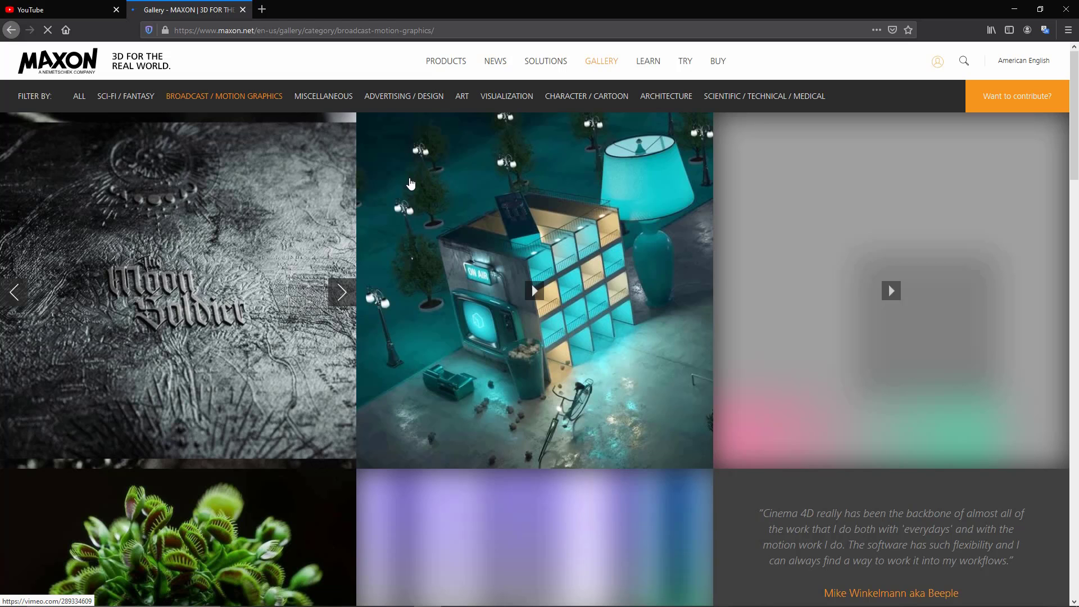
pyautogui.scroll(-5, 558, 294)
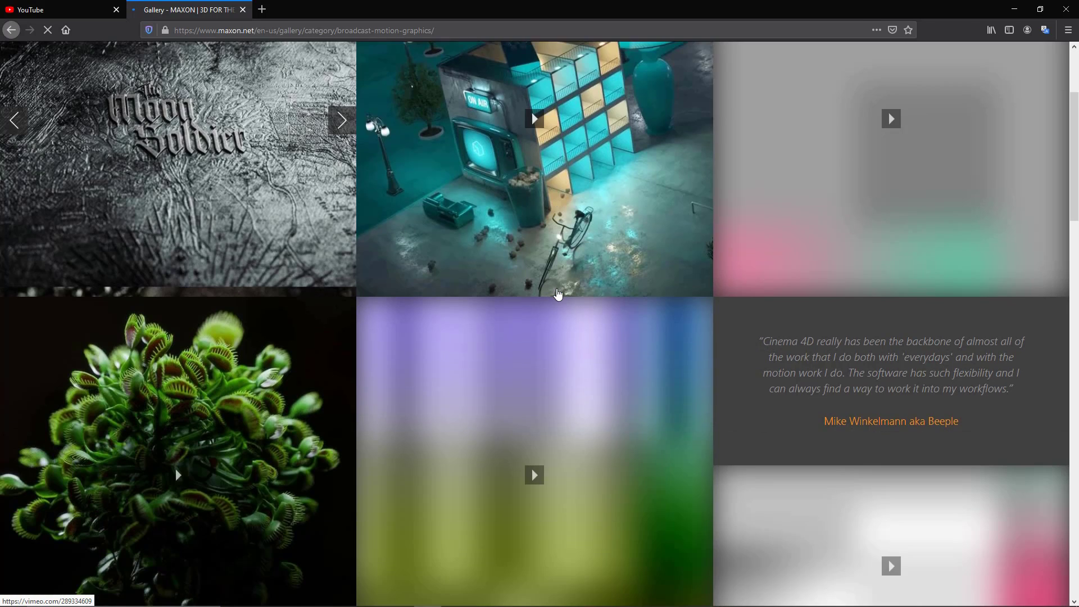
pyautogui.scroll(-2, 558, 294)
pyautogui.scroll(-3, 556, 289)
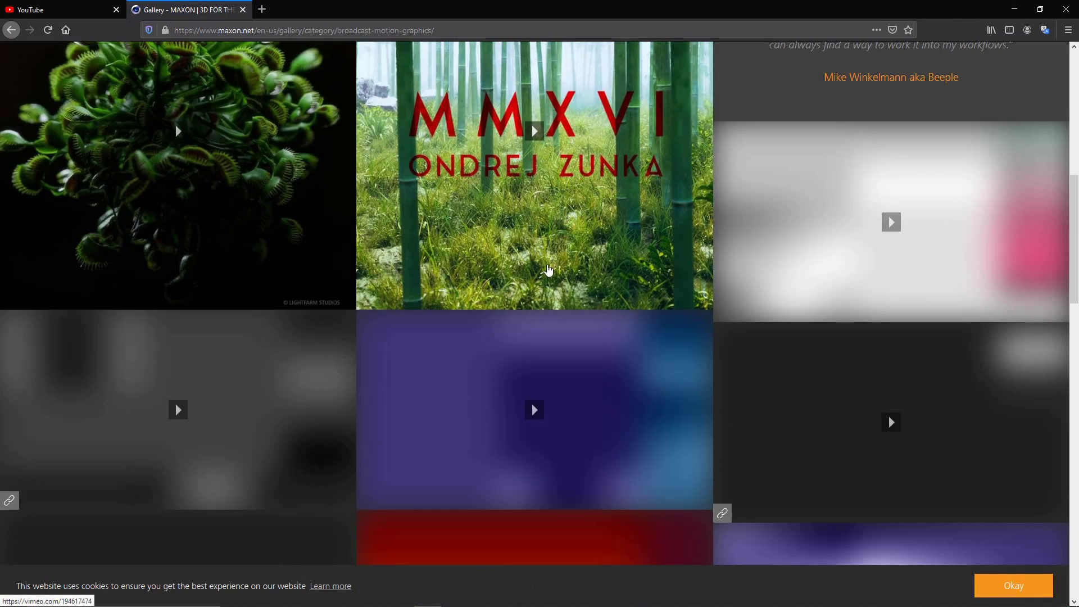
pyautogui.scroll(3, 529, 285)
pyautogui.scroll(2, 530, 285)
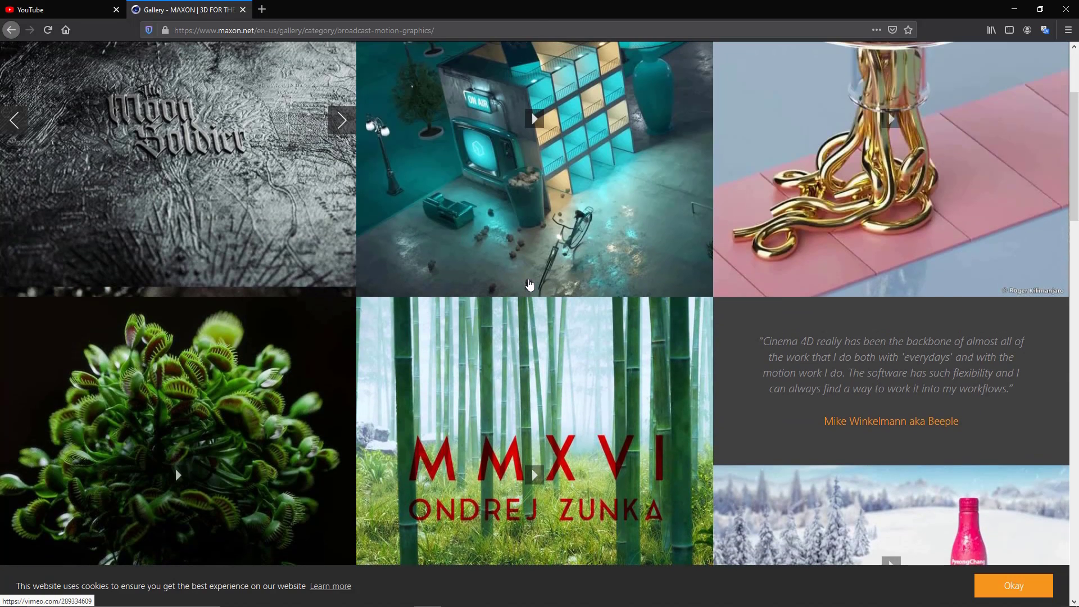
pyautogui.scroll(-1, 581, 337)
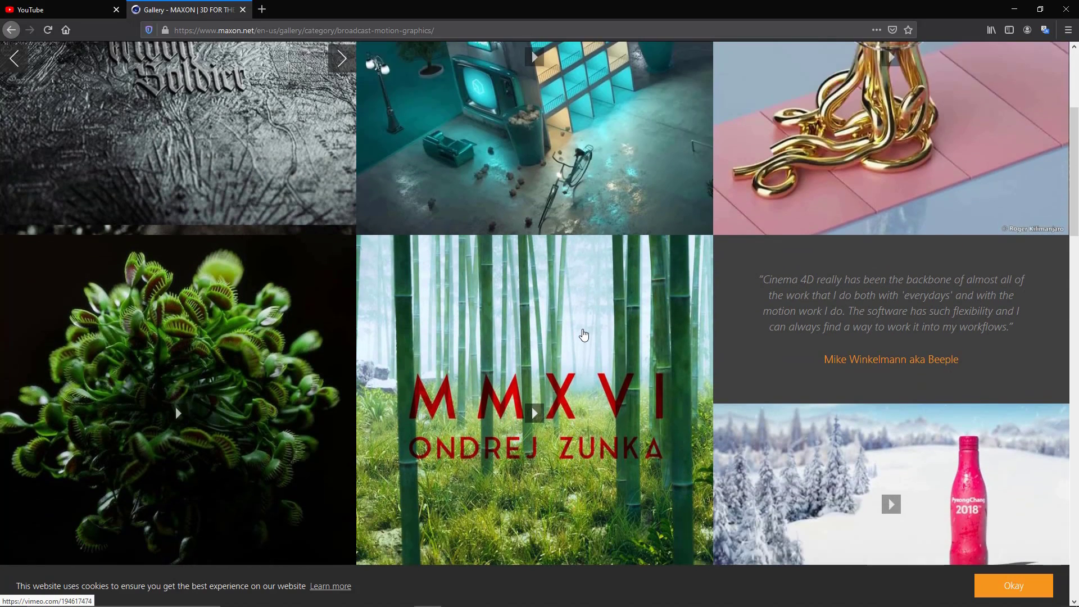
pyautogui.scroll(-1, 581, 337)
pyautogui.scroll(-1, 582, 337)
pyautogui.scroll(-2, 581, 337)
pyautogui.scroll(-5, 582, 336)
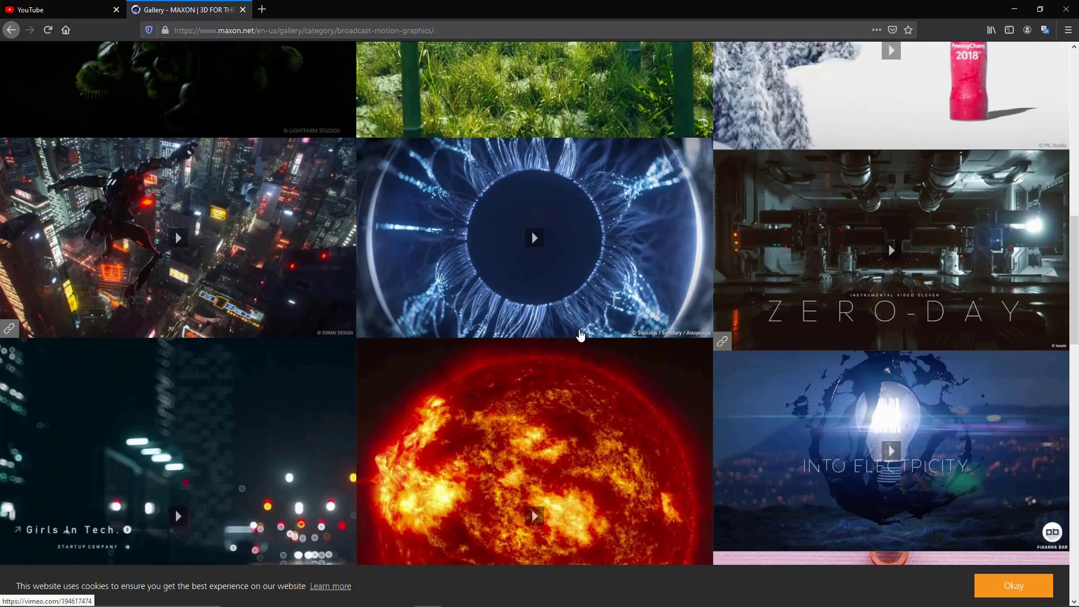
pyautogui.scroll(-3, 581, 335)
pyautogui.scroll(-1, 581, 336)
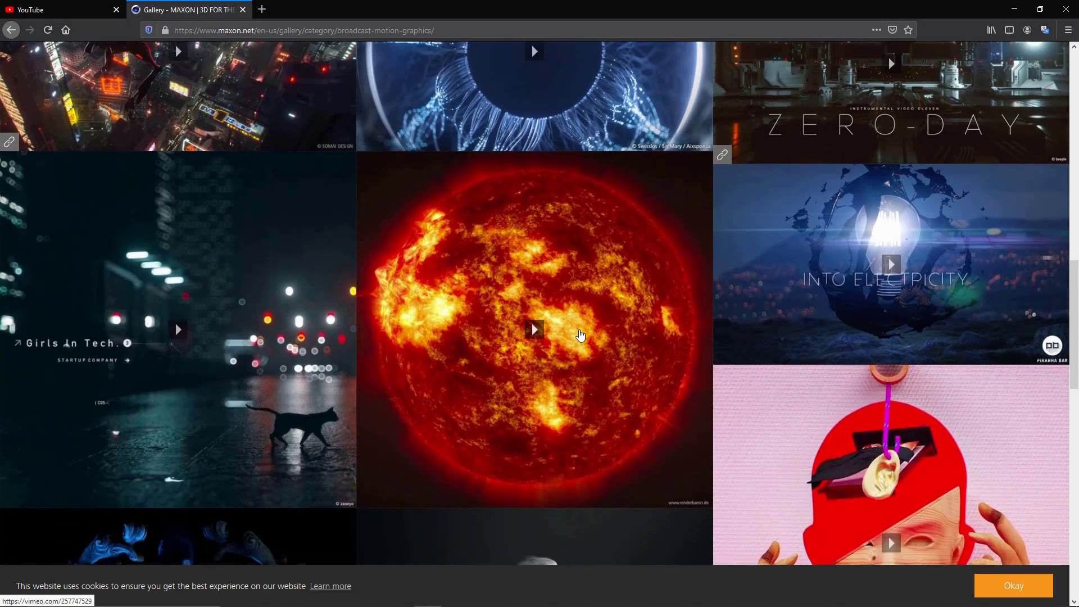
pyautogui.scroll(-3, 581, 336)
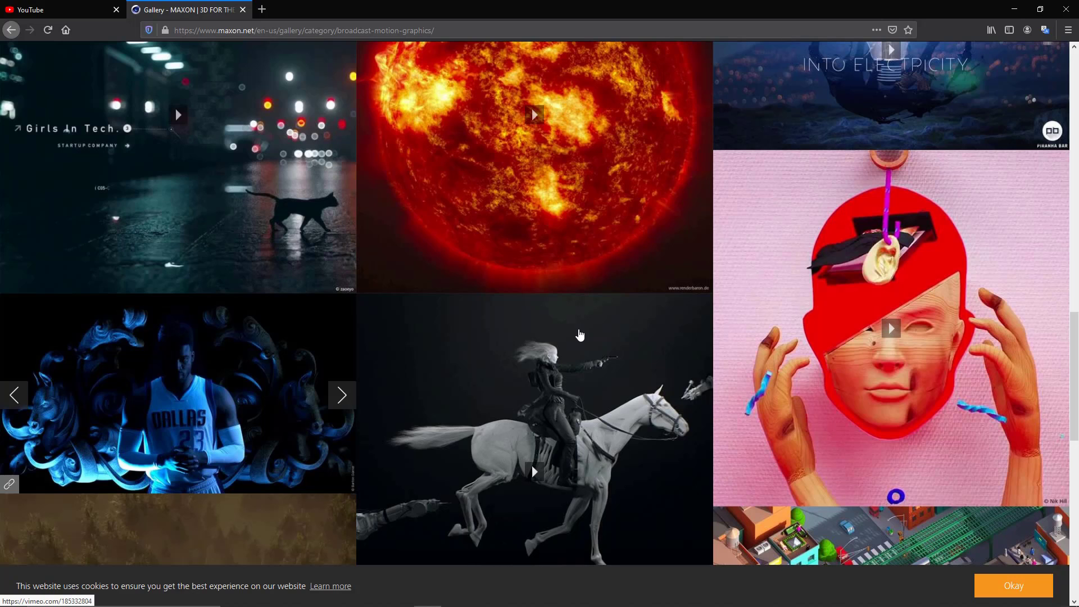
pyautogui.scroll(-3, 580, 337)
pyautogui.scroll(-4, 581, 354)
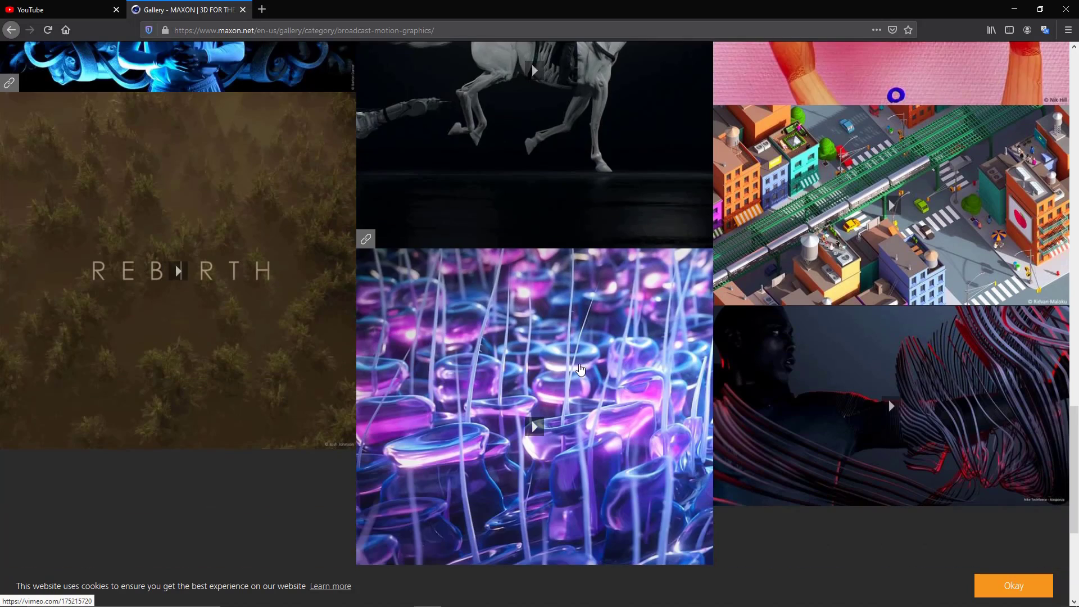
pyautogui.scroll(-4, 569, 377)
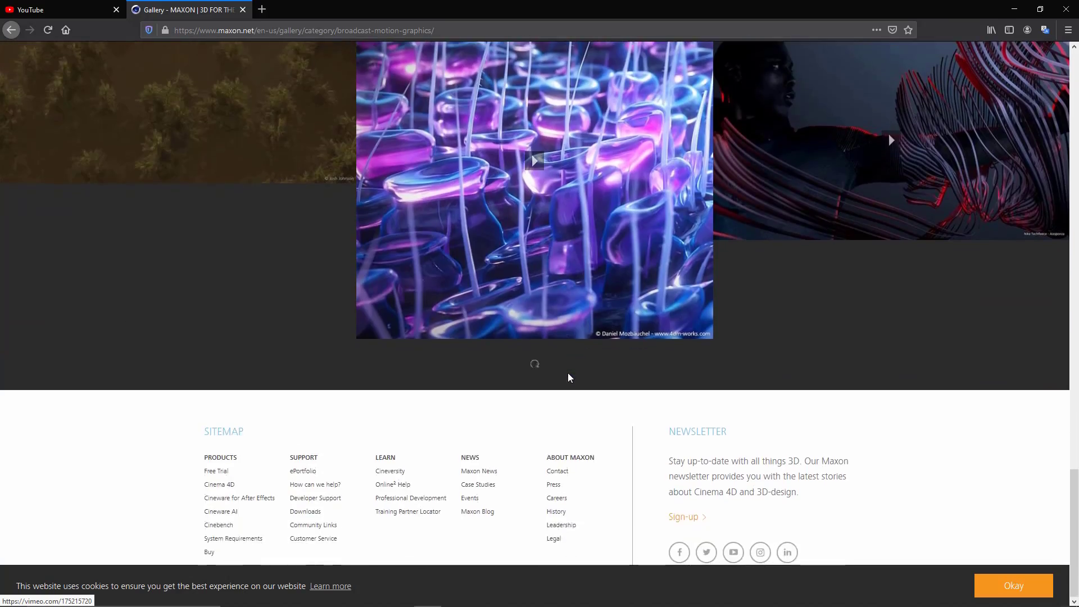
pyautogui.scroll(4, 569, 373)
pyautogui.scroll(2, 568, 373)
pyautogui.scroll(4, 568, 373)
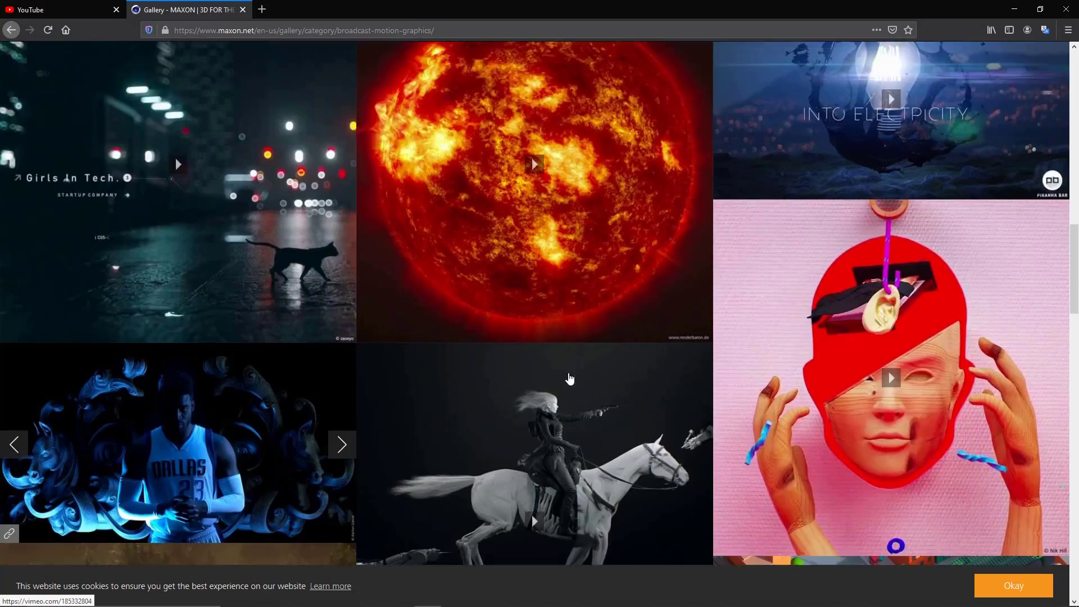
pyautogui.scroll(3, 569, 378)
pyautogui.scroll(5, 569, 379)
pyautogui.scroll(4, 569, 378)
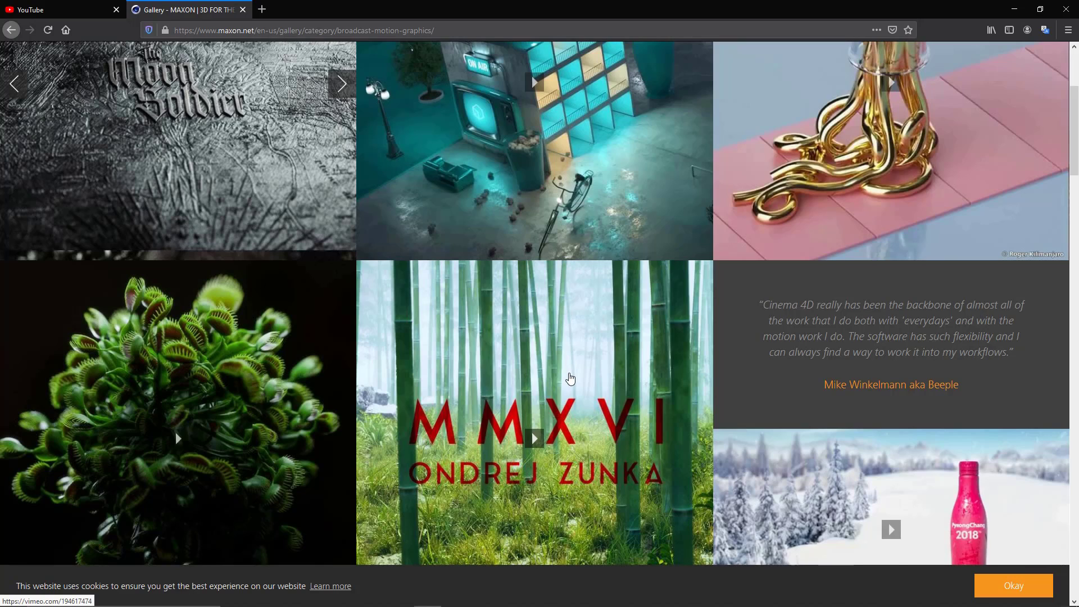
pyautogui.scroll(4, 569, 378)
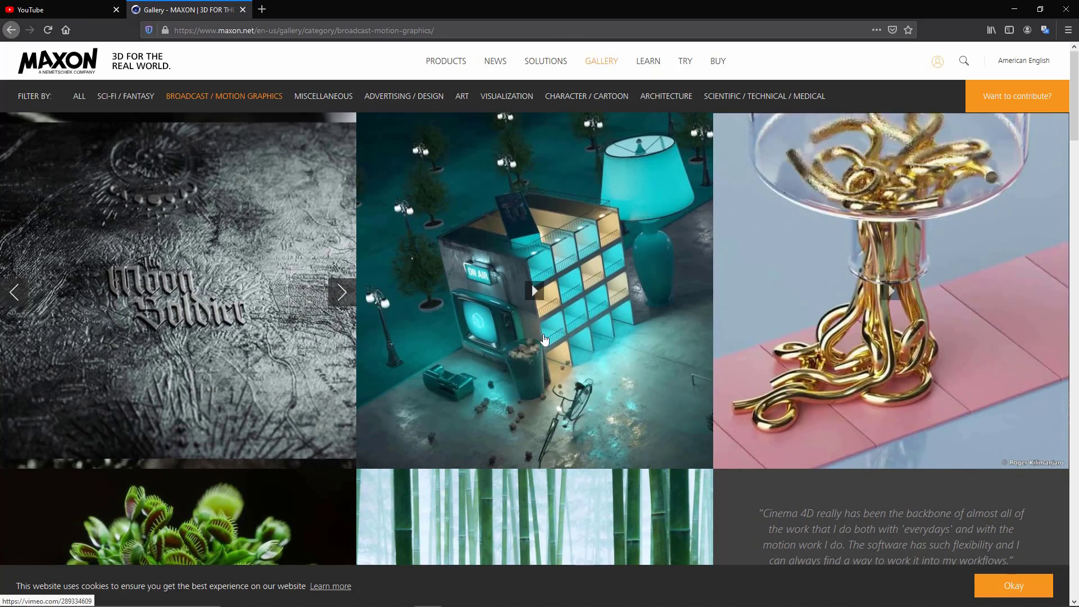
pyautogui.scroll(-4, 529, 351)
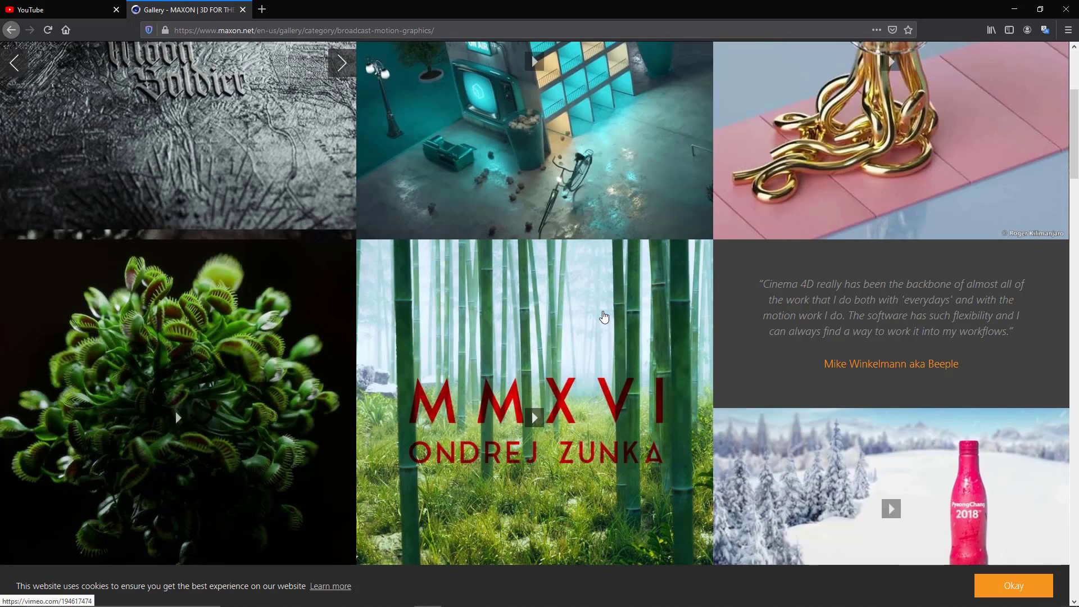
pyautogui.scroll(4, 604, 317)
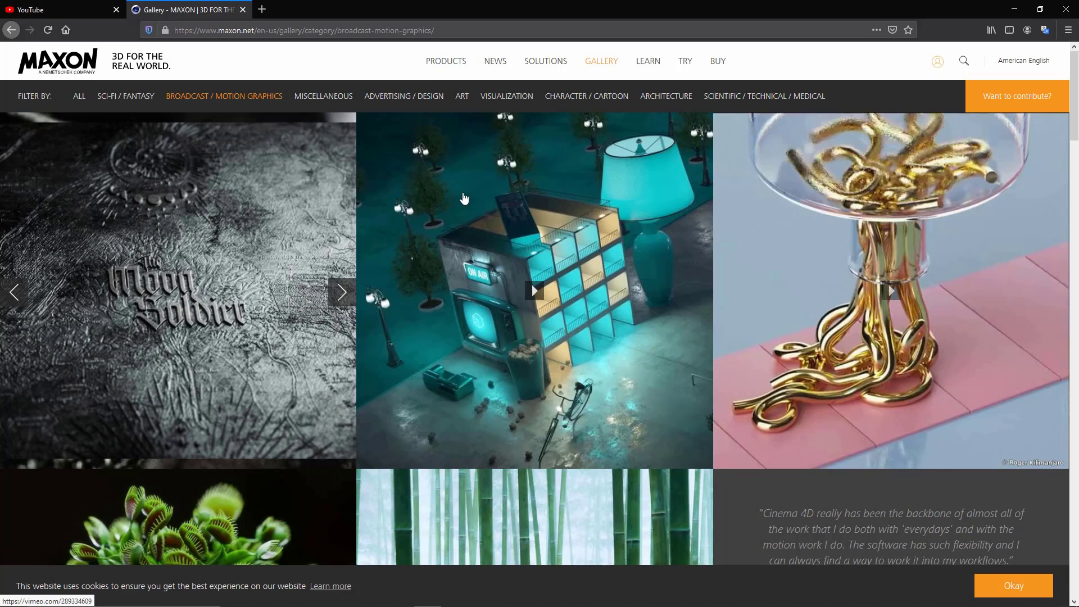
pyautogui.scroll(-2, 458, 180)
pyautogui.scroll(2, 447, 141)
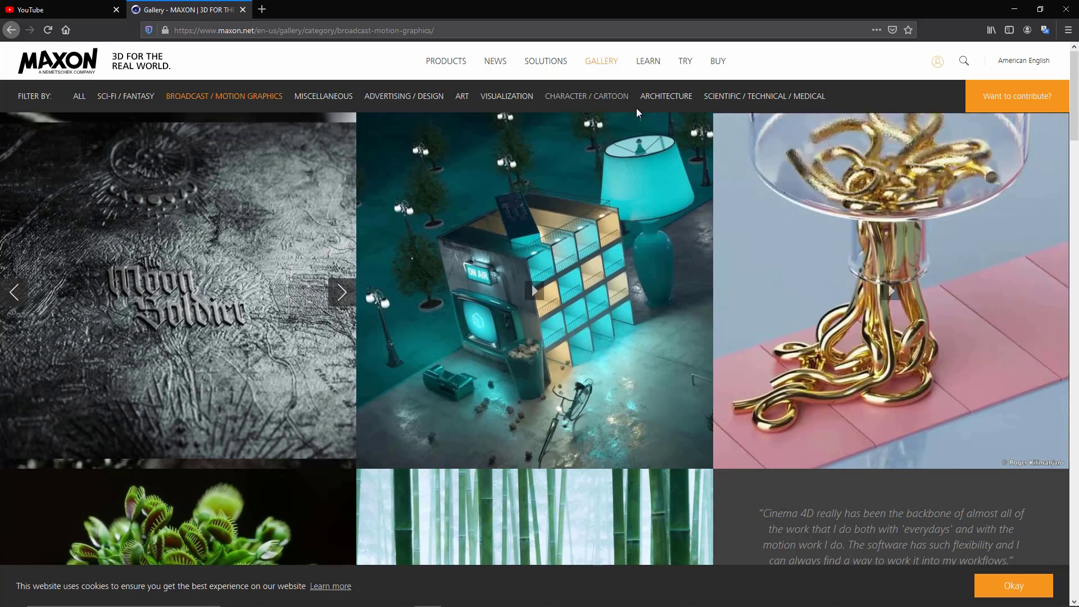
# - Filter the gallery to Character / Cartoon and scroll down through the character renders
pyautogui.click(606, 101)
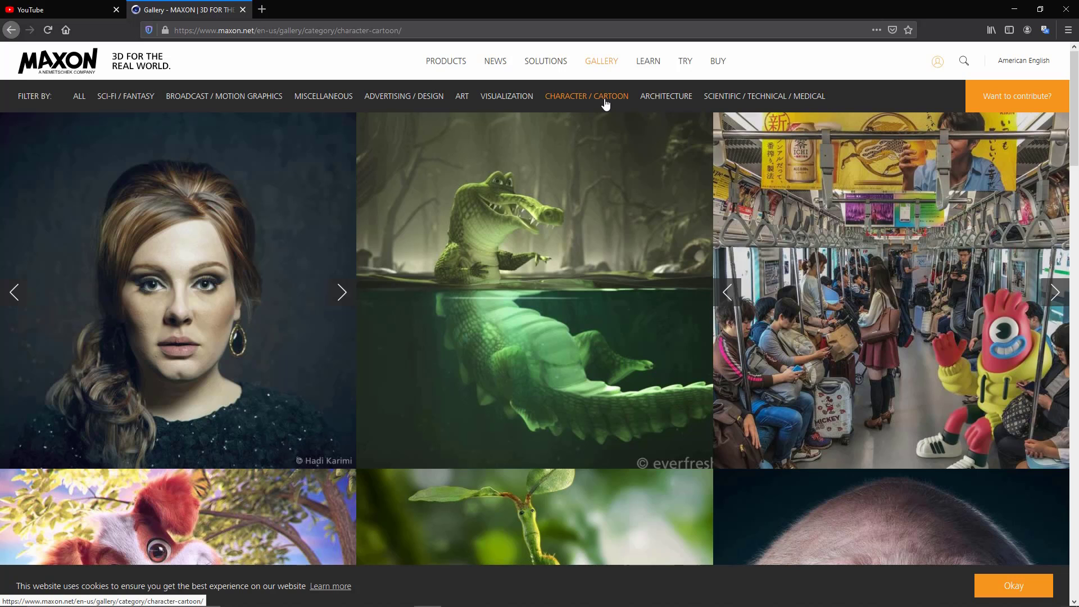
pyautogui.scroll(-3, 607, 109)
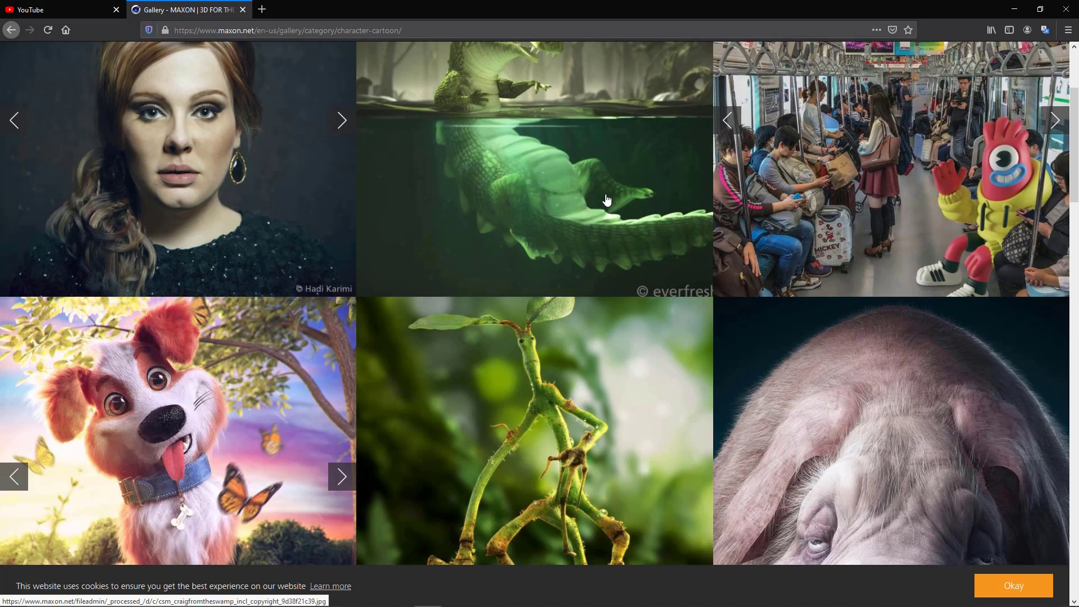
pyautogui.scroll(-3, 595, 211)
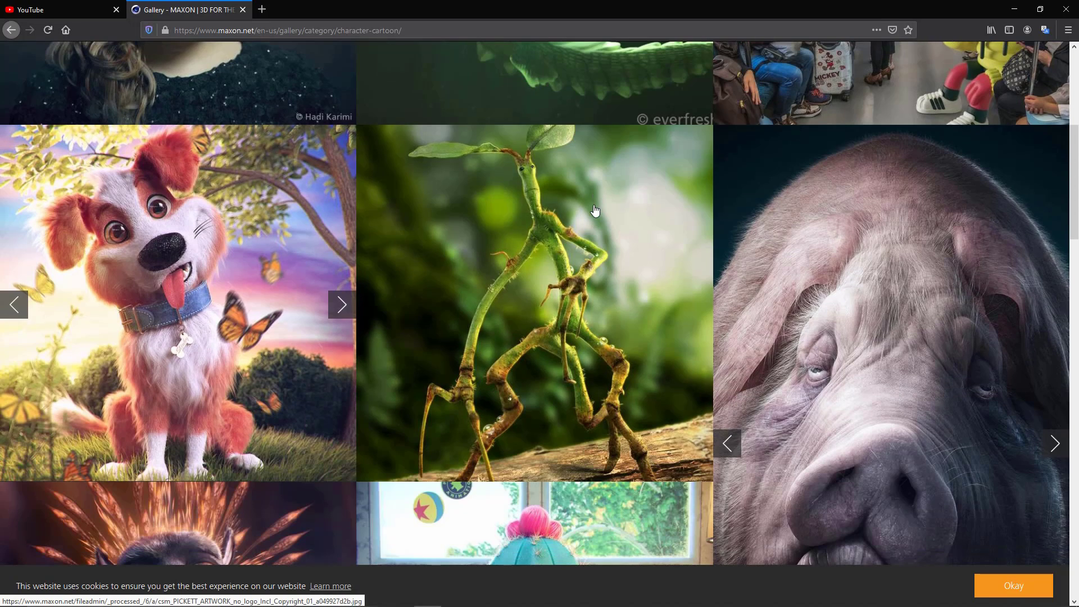
pyautogui.scroll(-1, 595, 211)
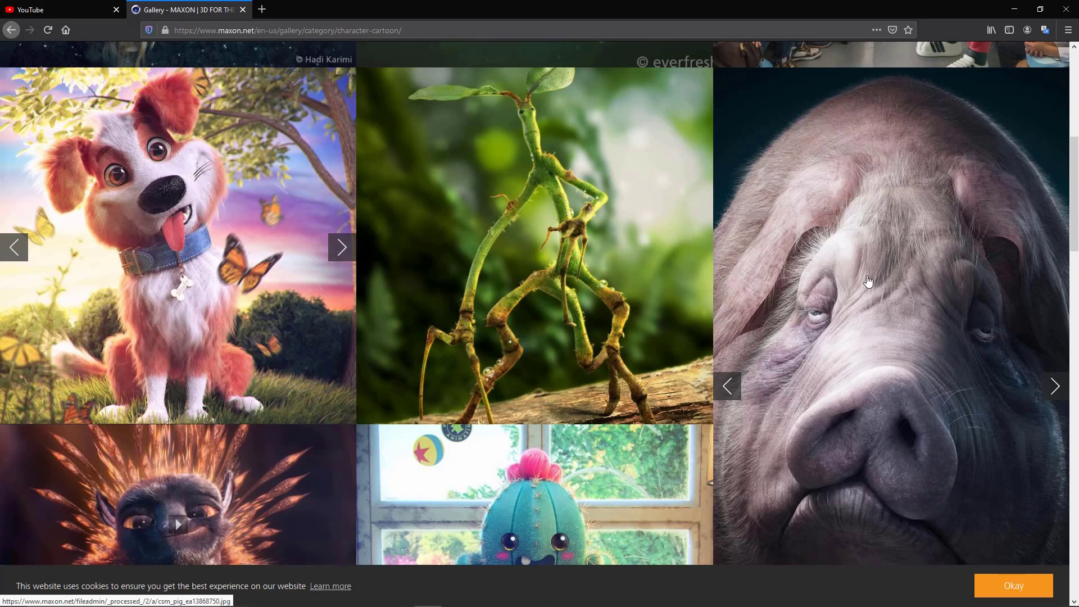
pyautogui.scroll(-1, 858, 319)
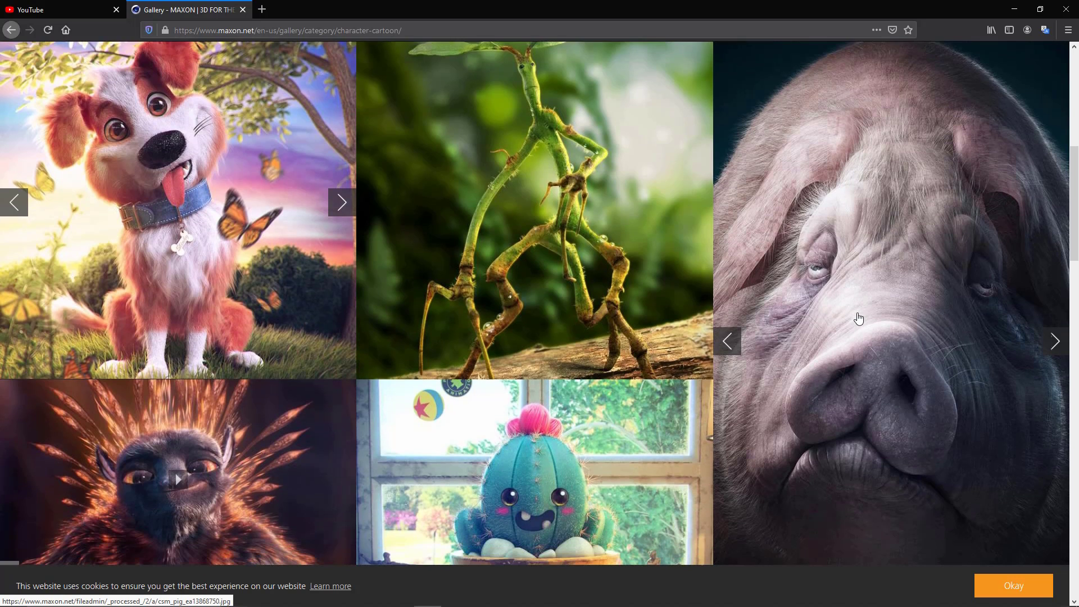
pyautogui.scroll(-1, 859, 319)
pyautogui.scroll(-1, 860, 319)
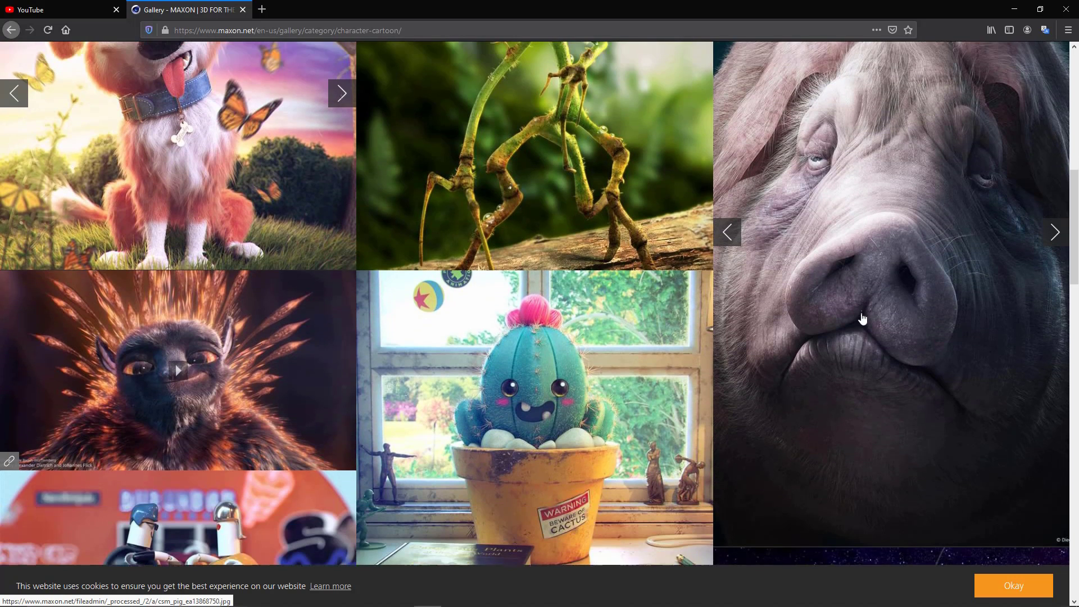
pyautogui.scroll(1, 863, 319)
pyautogui.scroll(-2, 863, 317)
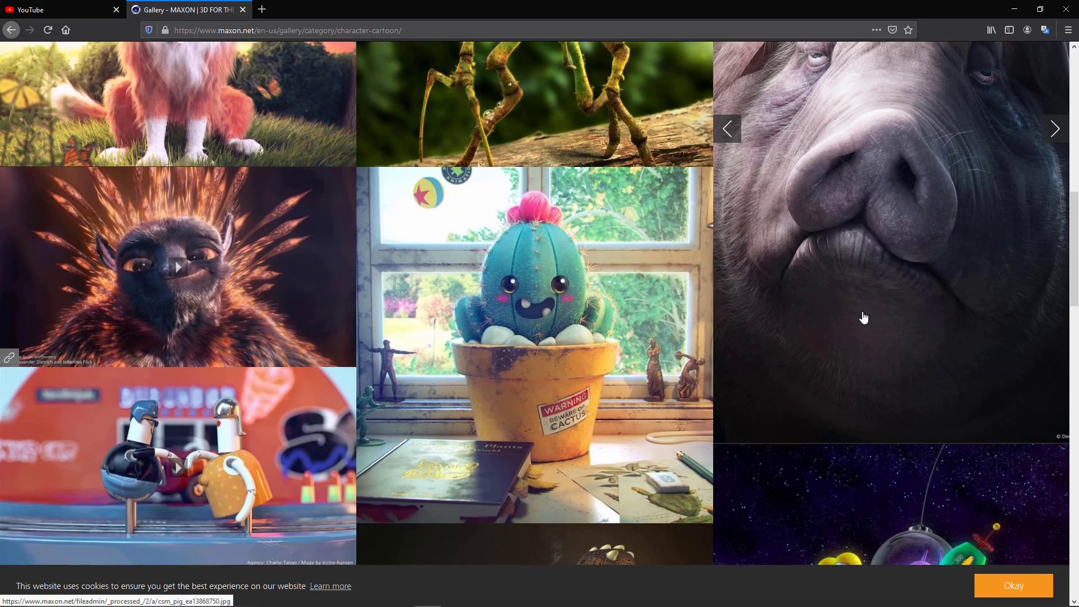
pyautogui.scroll(-1, 864, 317)
pyautogui.scroll(-2, 864, 317)
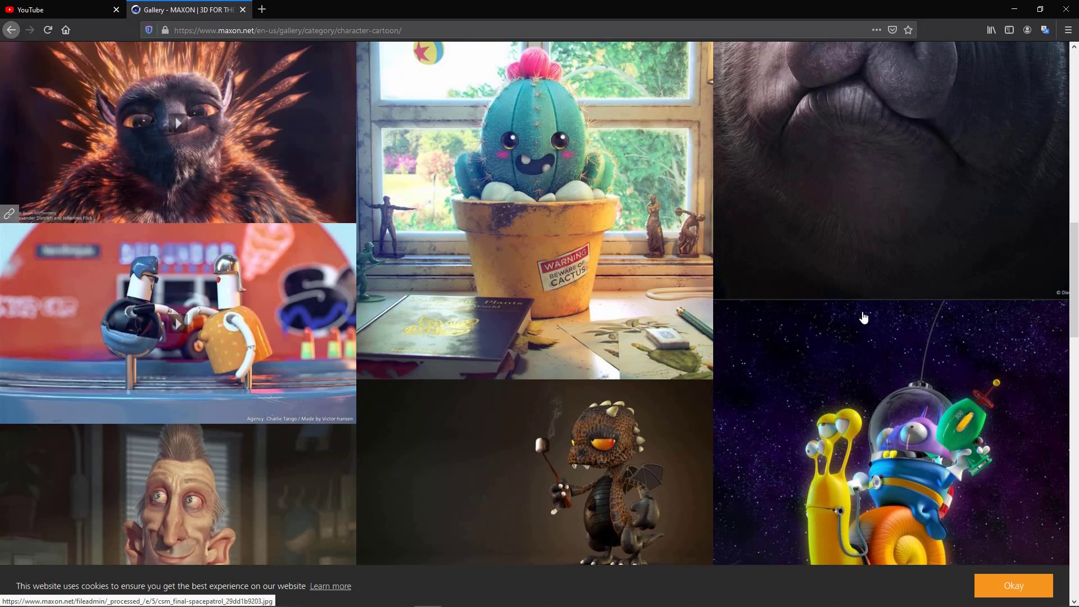
pyautogui.scroll(-1, 864, 318)
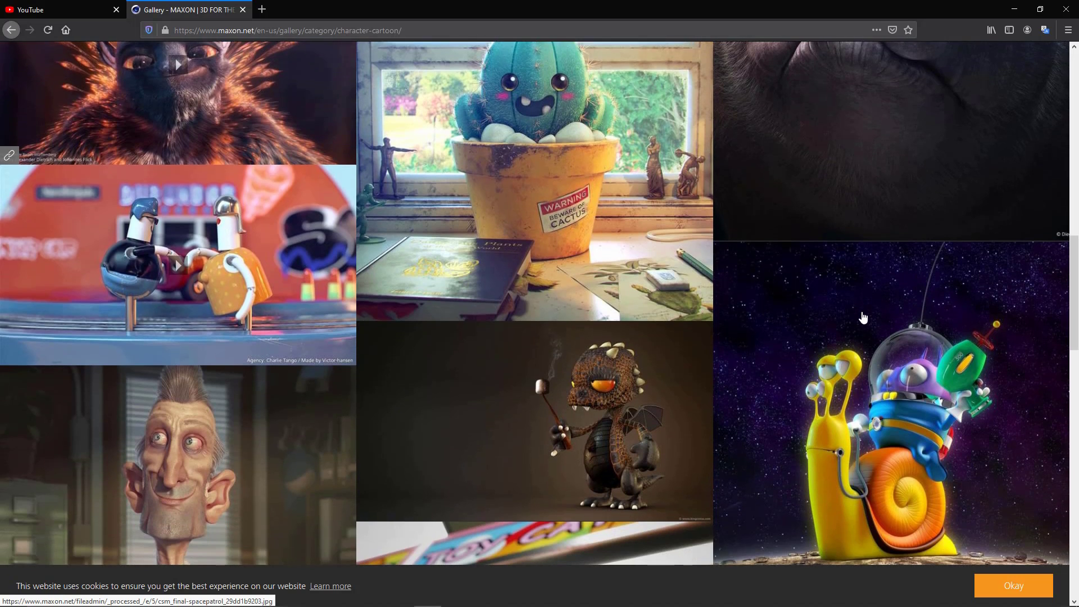
pyautogui.scroll(-2, 864, 318)
pyautogui.scroll(-2, 864, 318)
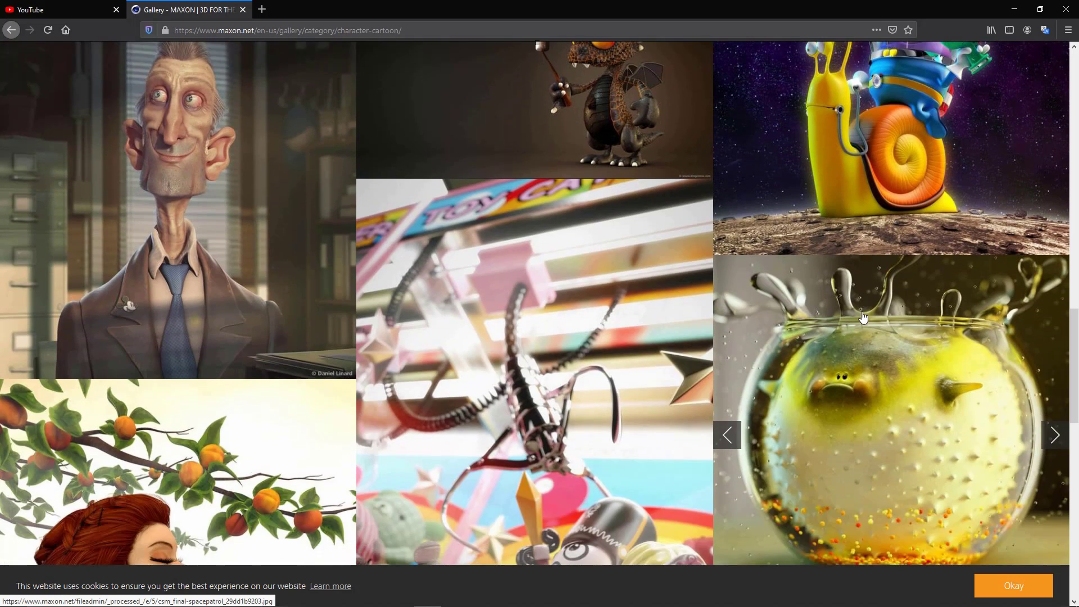
pyautogui.scroll(-2, 864, 317)
pyautogui.scroll(-2, 864, 317)
pyautogui.scroll(-1, 864, 317)
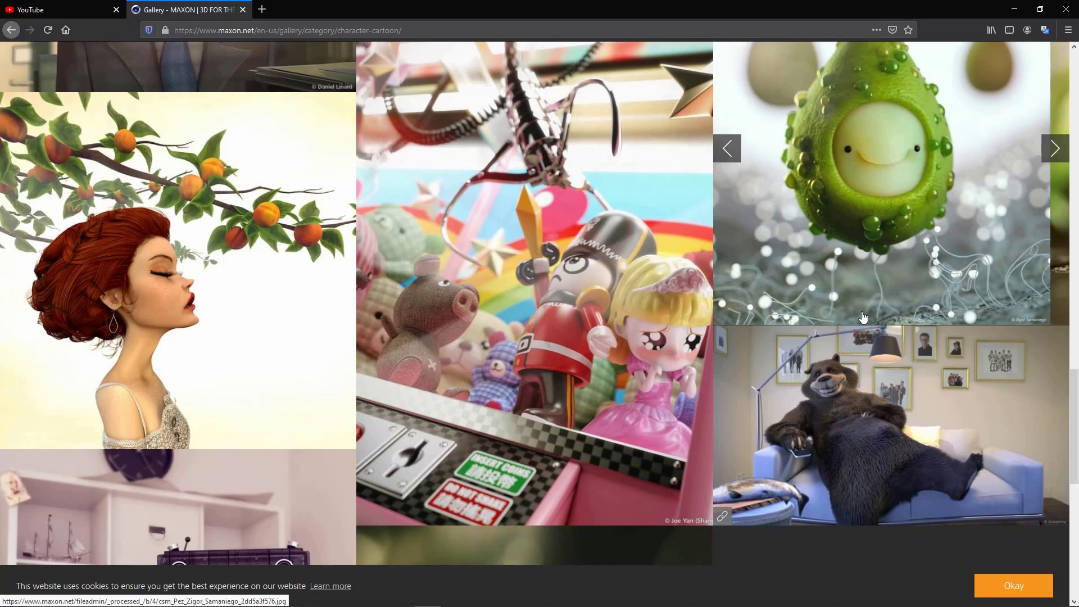
pyautogui.scroll(-2, 863, 316)
pyautogui.scroll(-2, 863, 316)
# - Scroll back up and browse the Character / Cartoon images again
pyautogui.scroll(1, 863, 317)
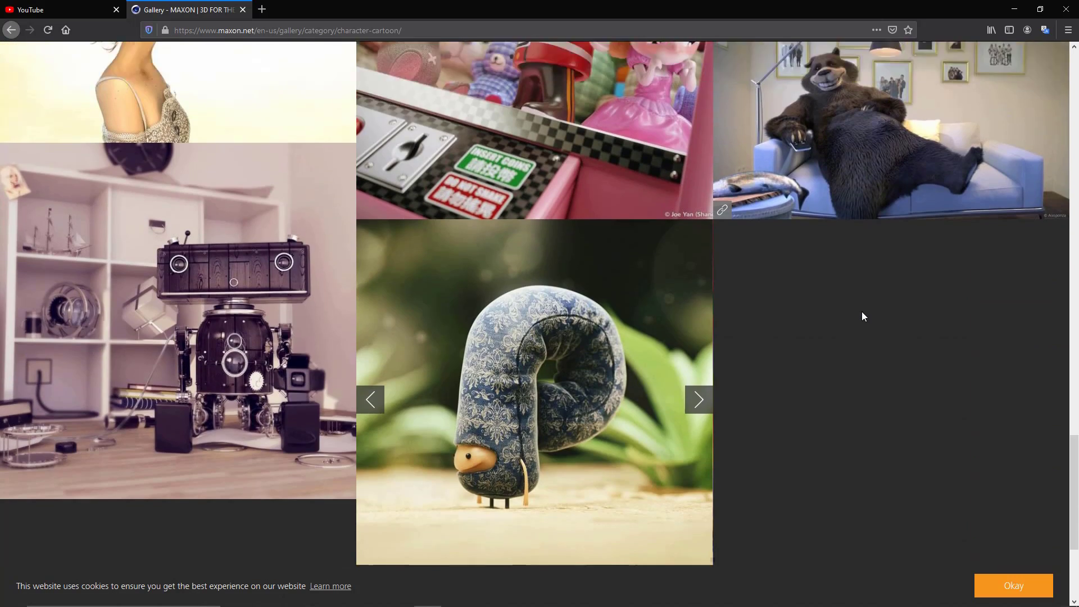
pyautogui.scroll(3, 864, 316)
pyautogui.scroll(2, 863, 317)
pyautogui.scroll(1, 863, 316)
pyautogui.scroll(1, 864, 317)
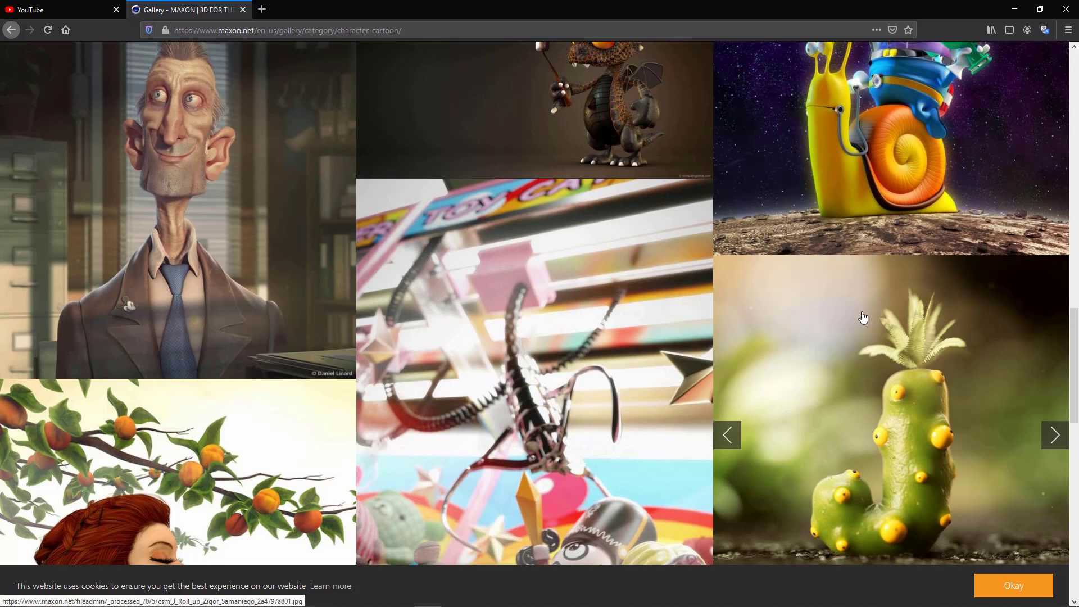
pyautogui.scroll(-1, 985, 414)
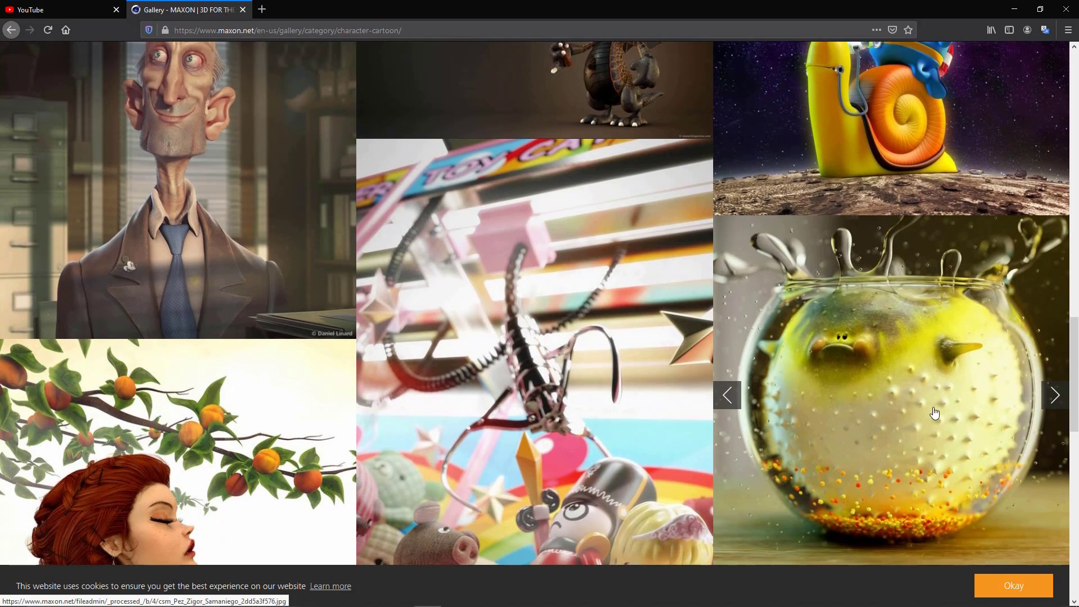
pyautogui.scroll(3, 933, 413)
pyautogui.scroll(-2, 874, 405)
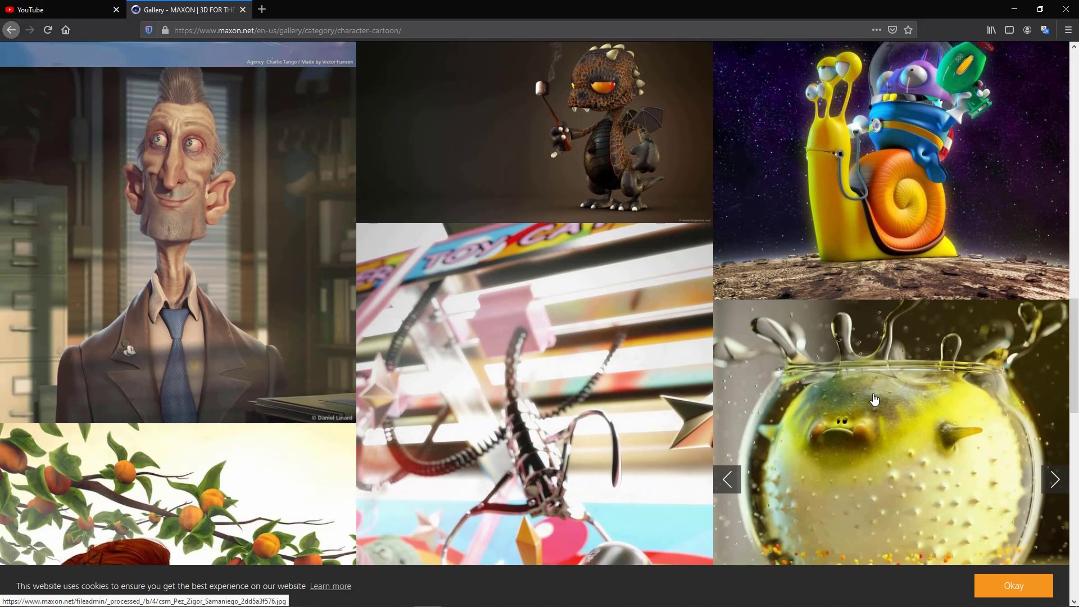
pyautogui.scroll(4, 874, 397)
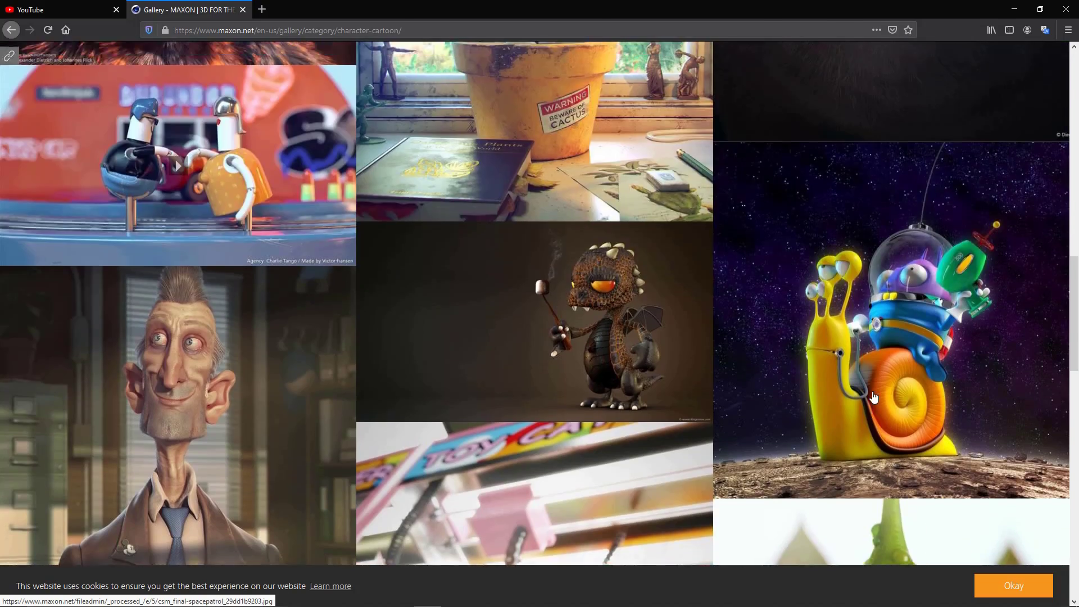
pyautogui.scroll(3, 875, 397)
pyautogui.scroll(4, 874, 397)
pyautogui.scroll(2, 874, 397)
pyautogui.scroll(4, 874, 398)
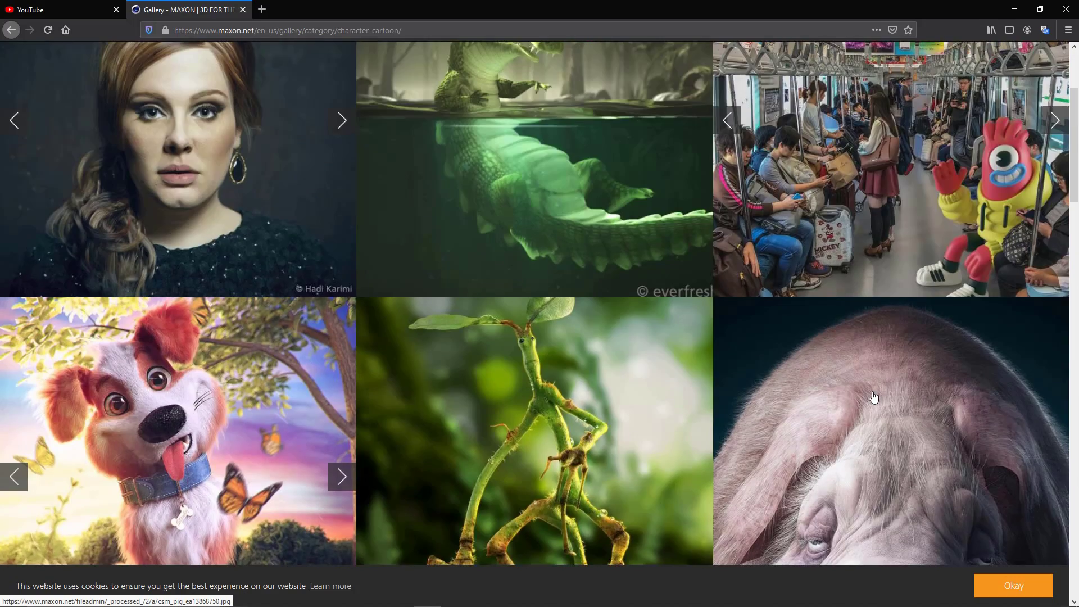
pyautogui.scroll(3, 874, 397)
pyautogui.scroll(-2, 873, 398)
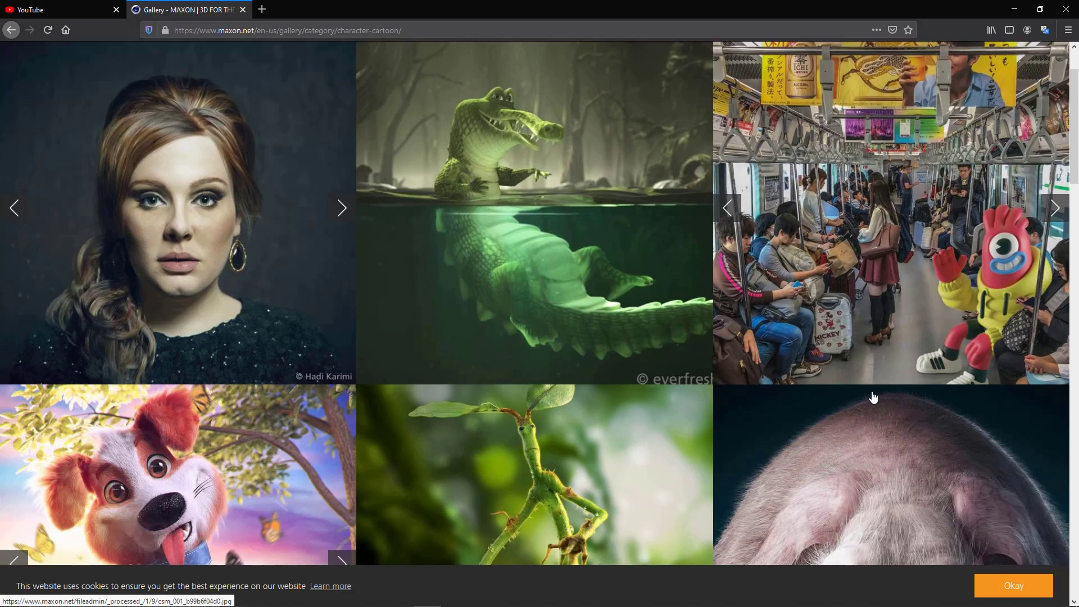
pyautogui.scroll(-2, 873, 398)
pyautogui.scroll(-3, 854, 398)
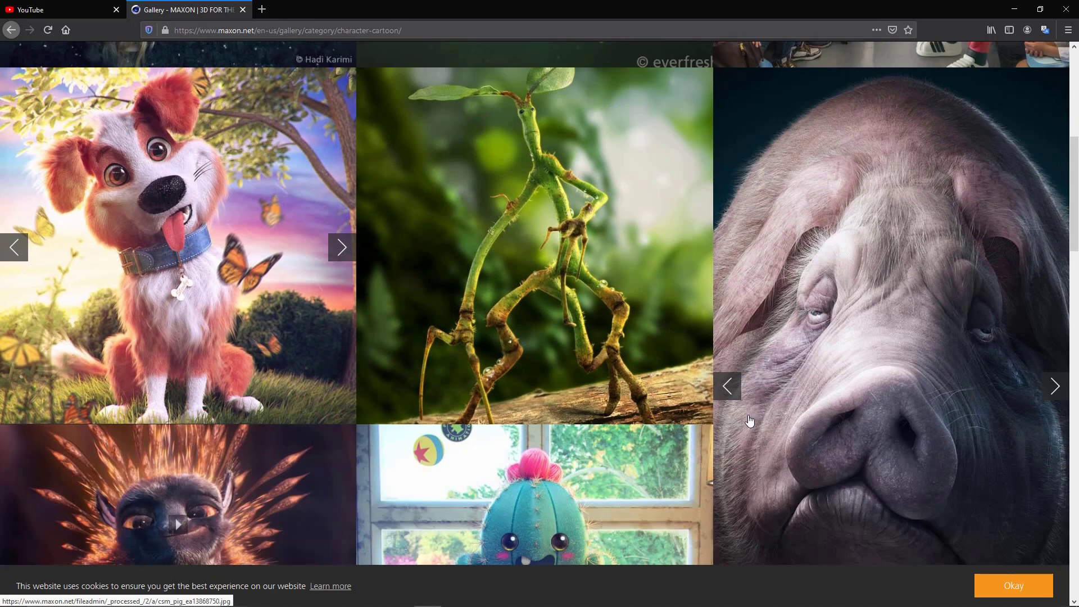
pyautogui.scroll(-3, 748, 422)
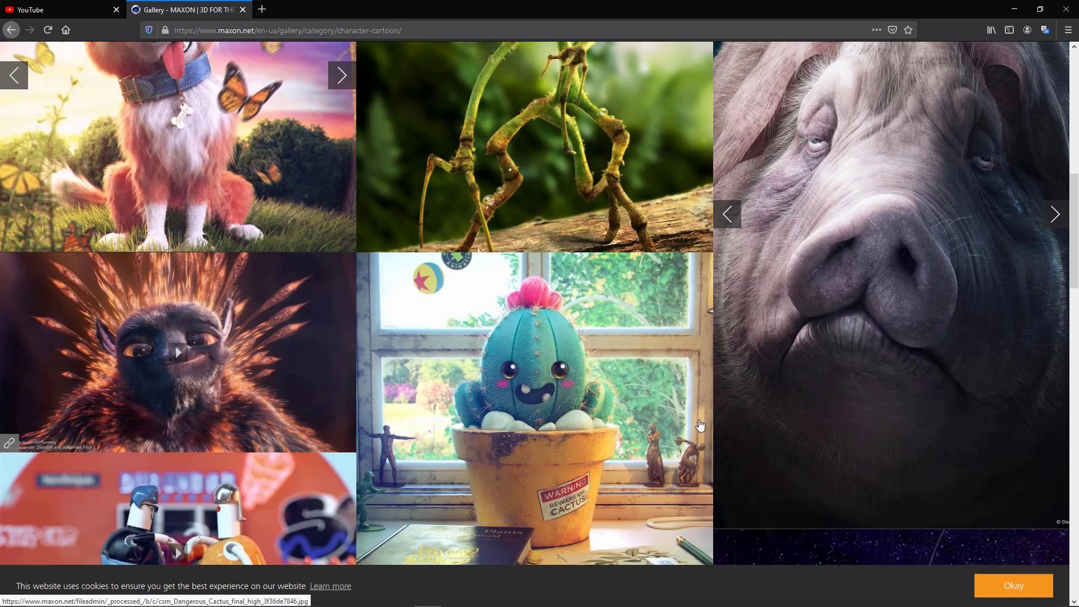
pyautogui.scroll(-5, 700, 426)
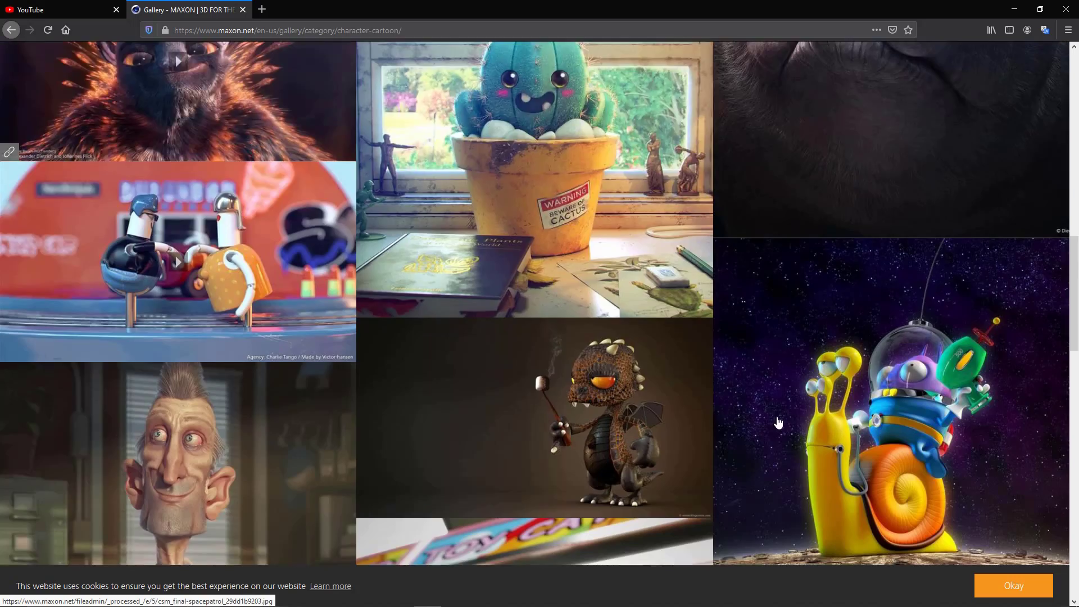
pyautogui.scroll(-3, 778, 423)
pyautogui.scroll(-4, 776, 422)
pyautogui.scroll(-5, 774, 420)
pyautogui.scroll(-3, 771, 419)
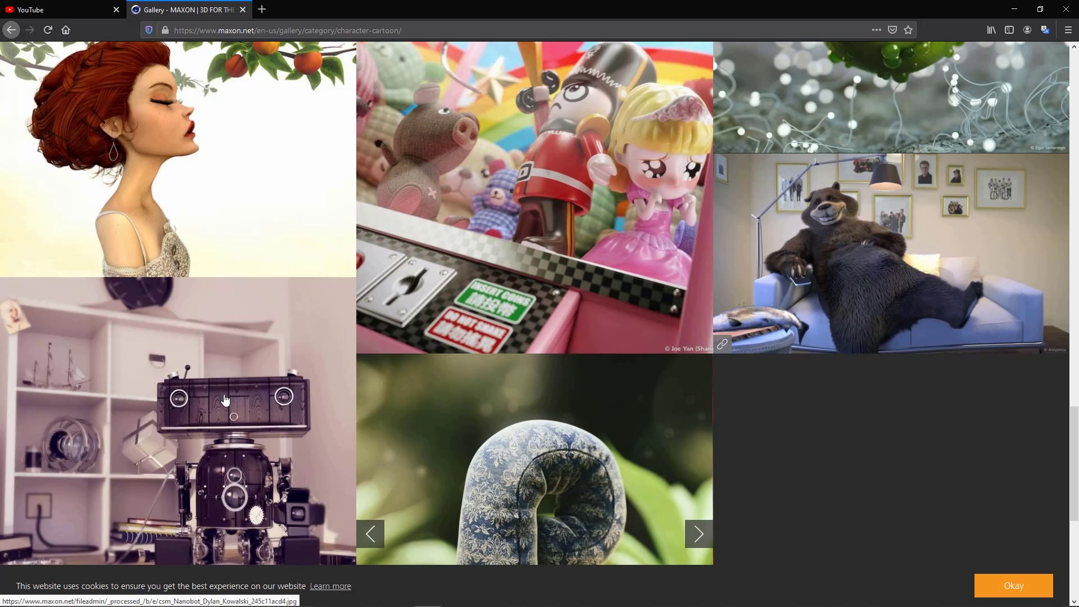
pyautogui.scroll(4, 224, 399)
pyautogui.scroll(2, 269, 393)
pyautogui.scroll(1, 317, 388)
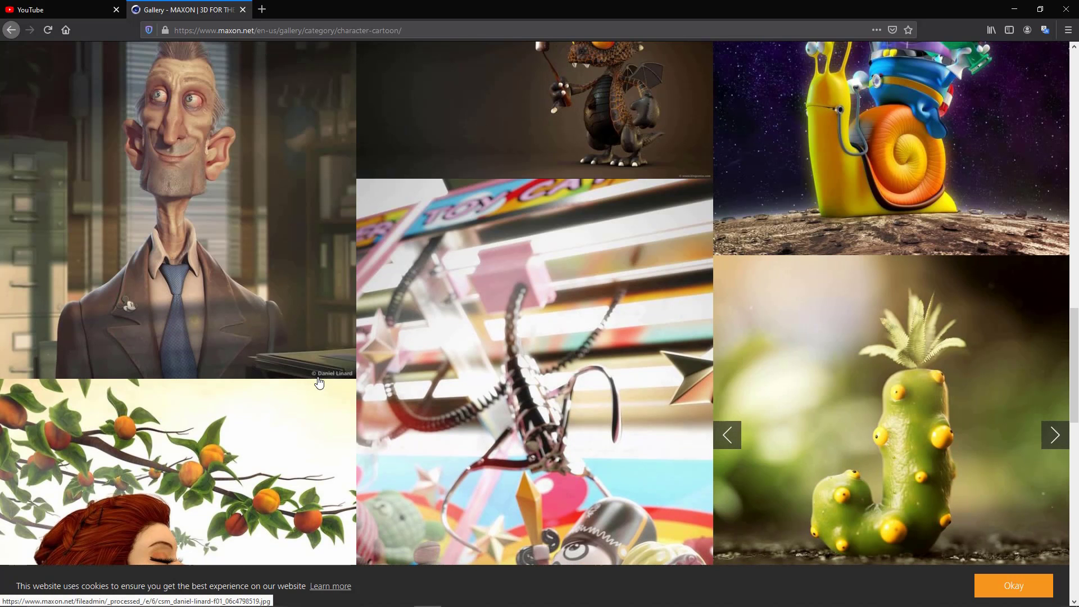
pyautogui.scroll(3, 372, 385)
pyautogui.scroll(2, 373, 385)
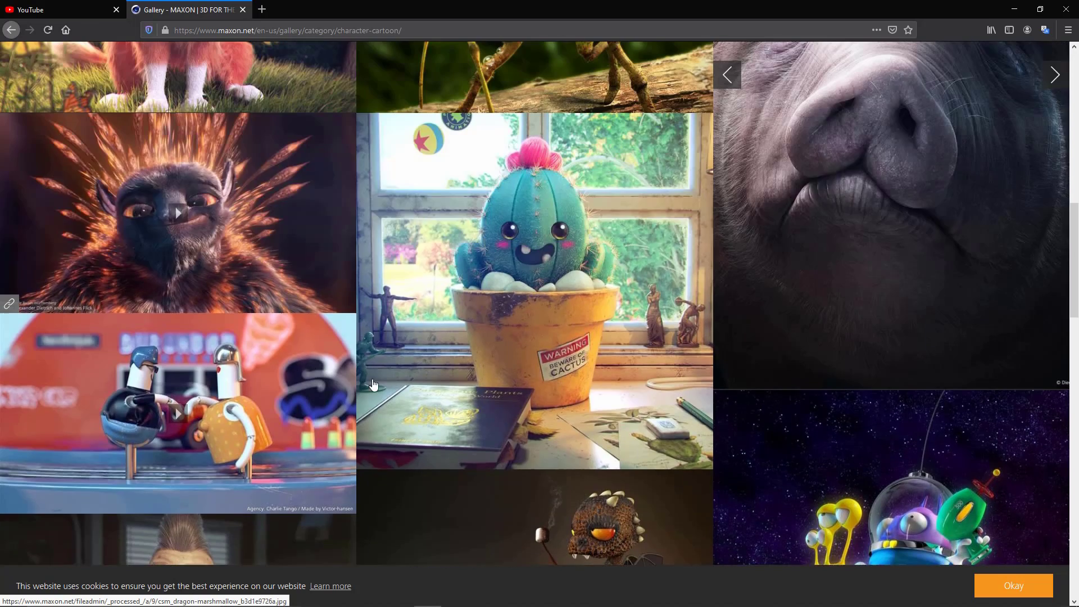
pyautogui.scroll(4, 373, 385)
pyautogui.scroll(1, 374, 386)
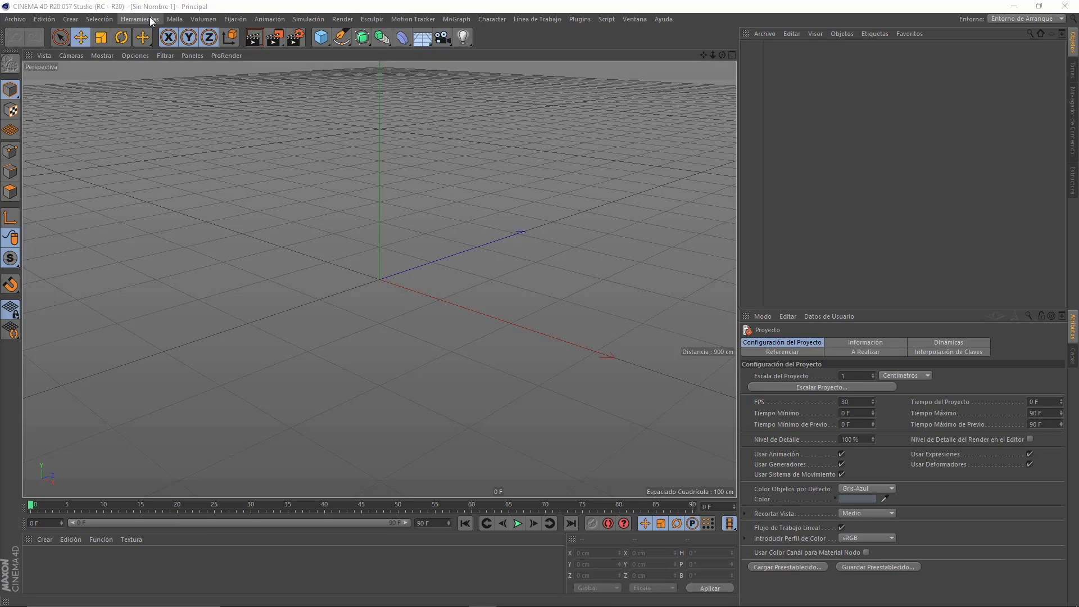
# - Look through the Edición and Crear menus, then bring up the Selección menu
pyautogui.click(14, 25)
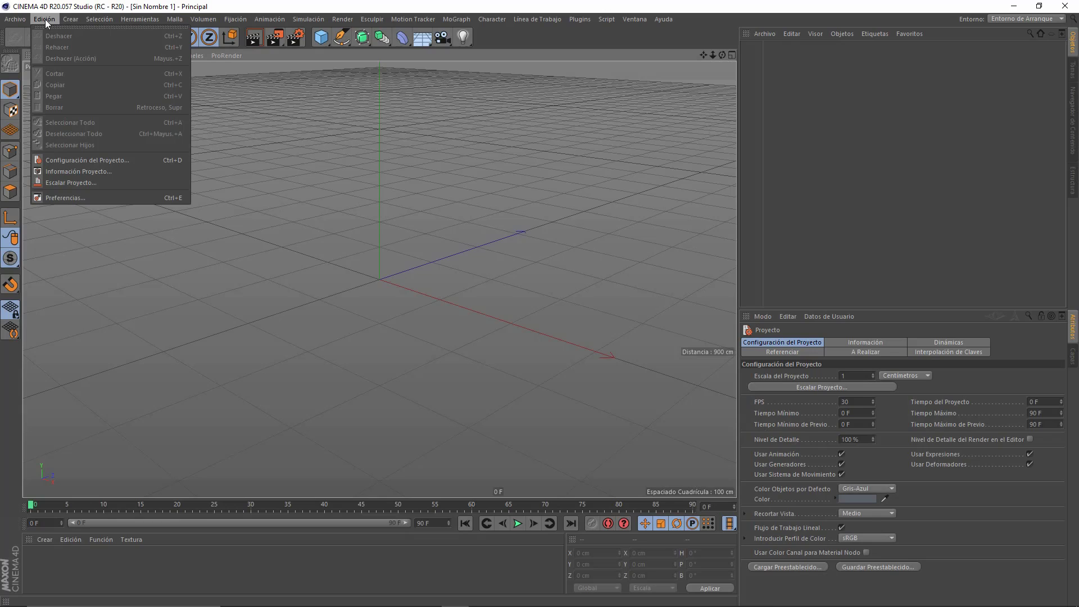
pyautogui.click(81, 19)
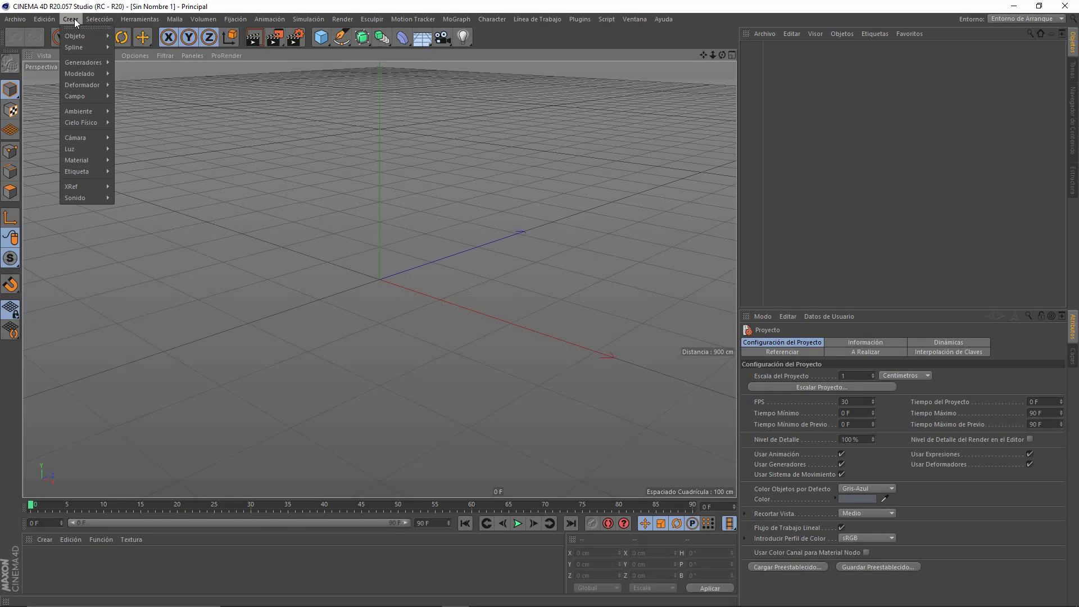
pyautogui.click(45, 19)
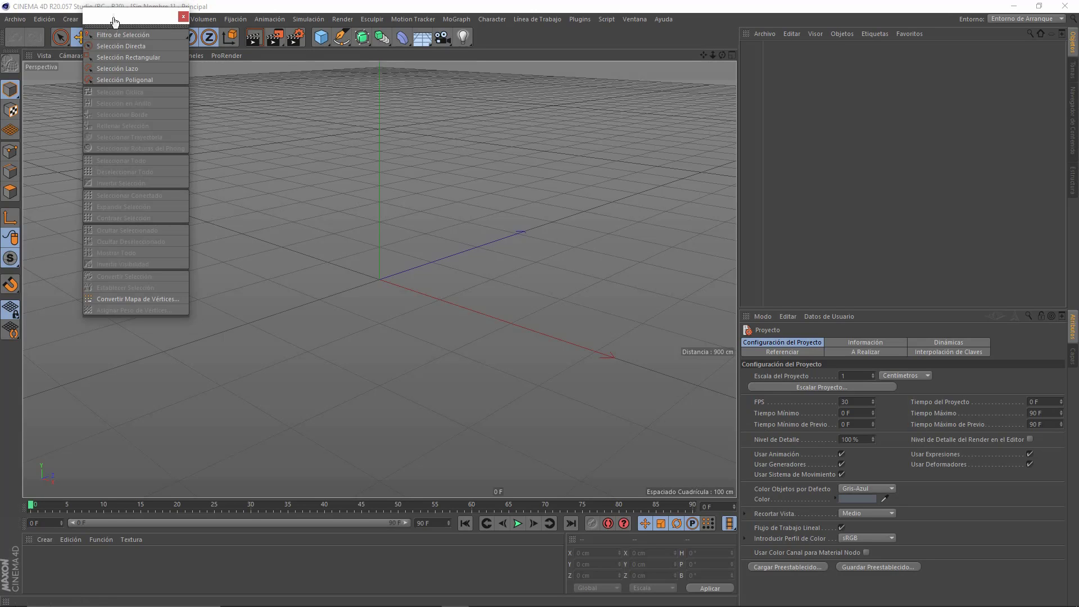
# - Tear off Selección as a floating palette, move it over the viewport, close it, and reopen Selección
pyautogui.moveTo(97, 27)
pyautogui.mouseDown()
pyautogui.moveTo(611, 272)
pyautogui.moveTo(565, 174)
pyautogui.mouseUp()
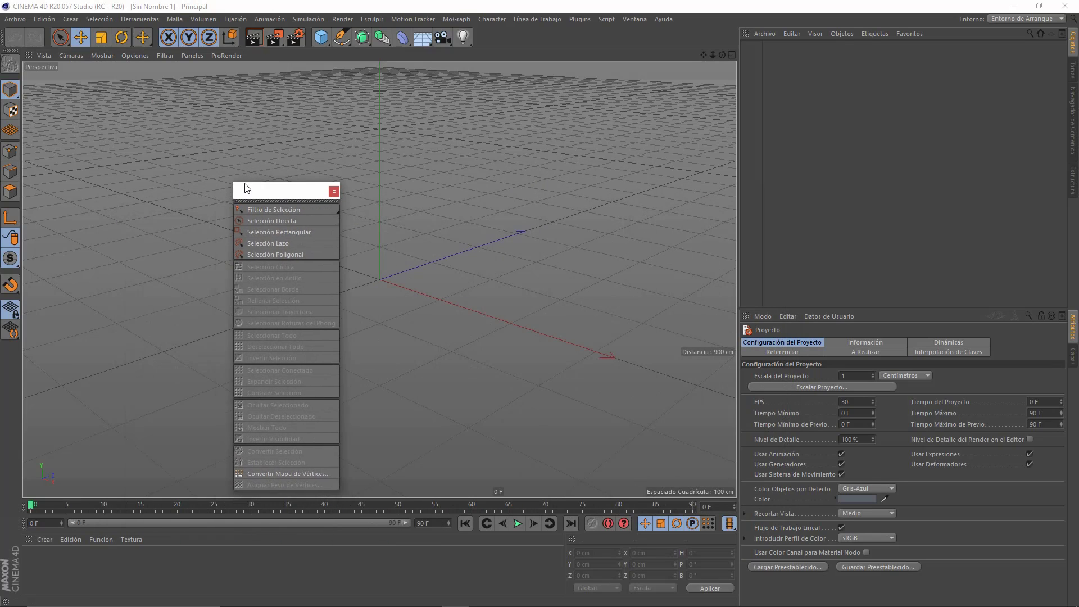
pyautogui.moveTo(566, 173); pyautogui.dragTo(214, 185)
pyautogui.click(291, 180)
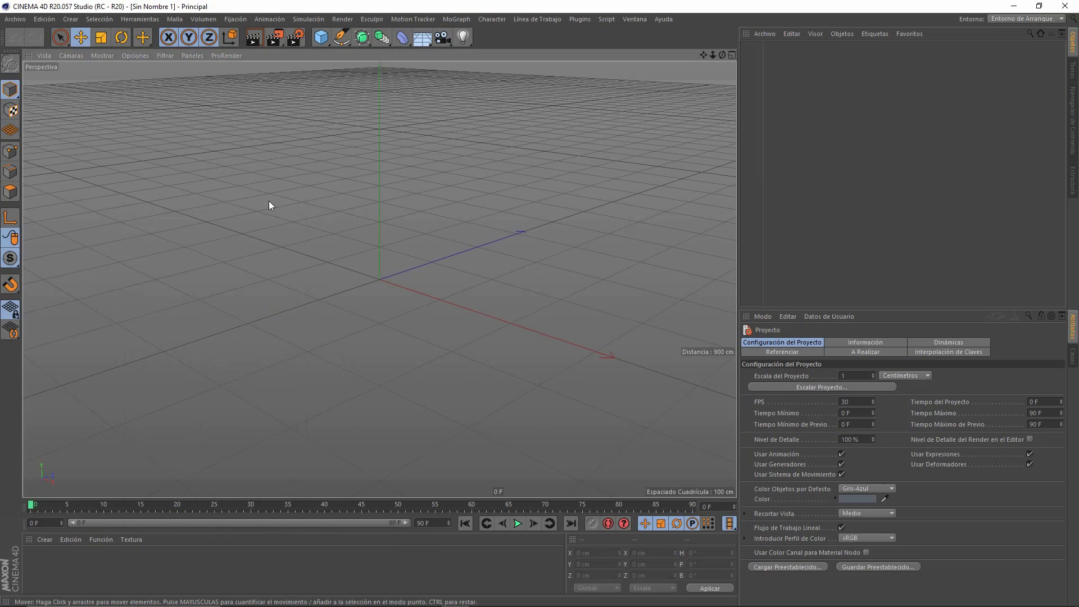
pyautogui.click(101, 20)
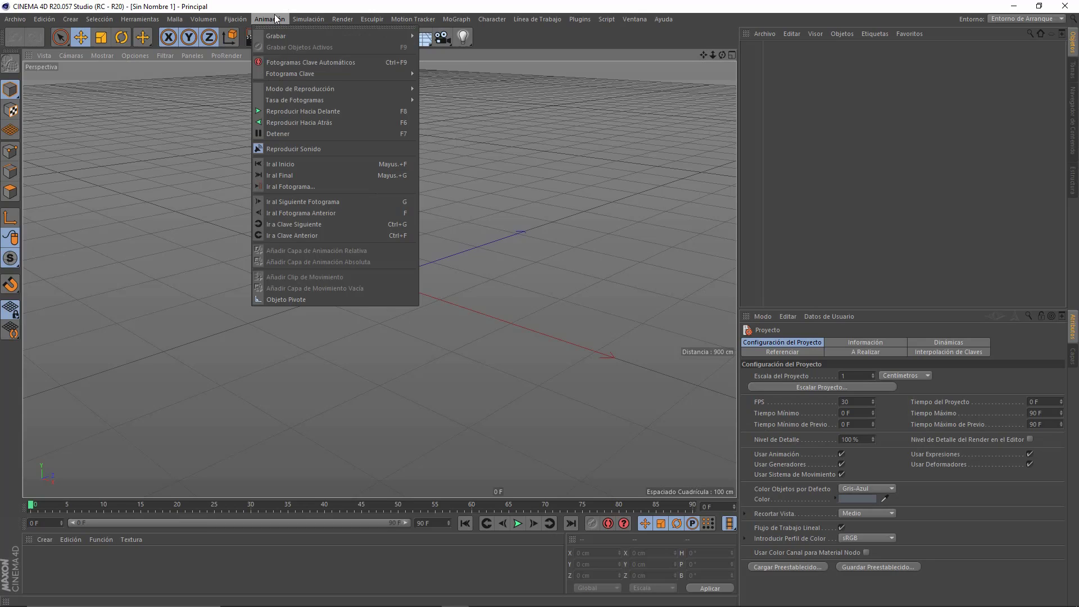
# - Browse the Simulación and Plugins menus, then dismiss them
pyautogui.click(310, 21)
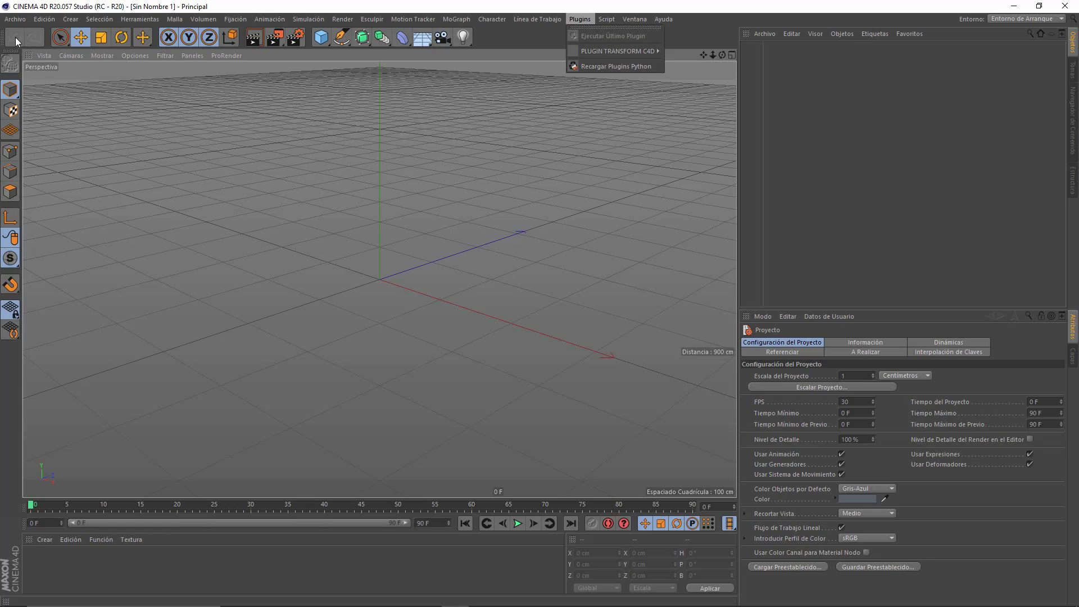
pyautogui.click(488, 39)
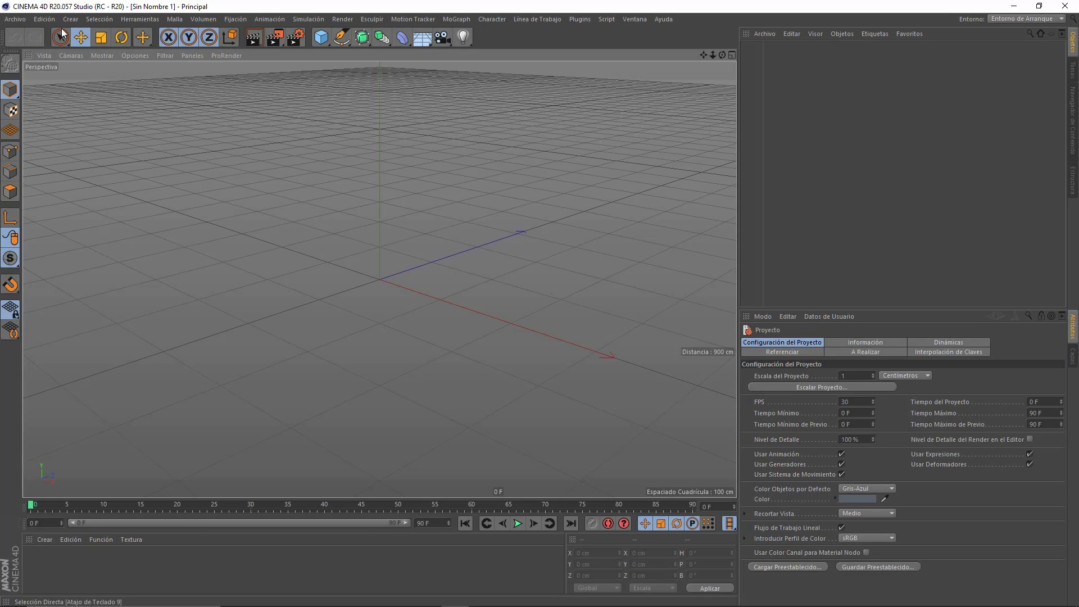
pyautogui.click(42, 20)
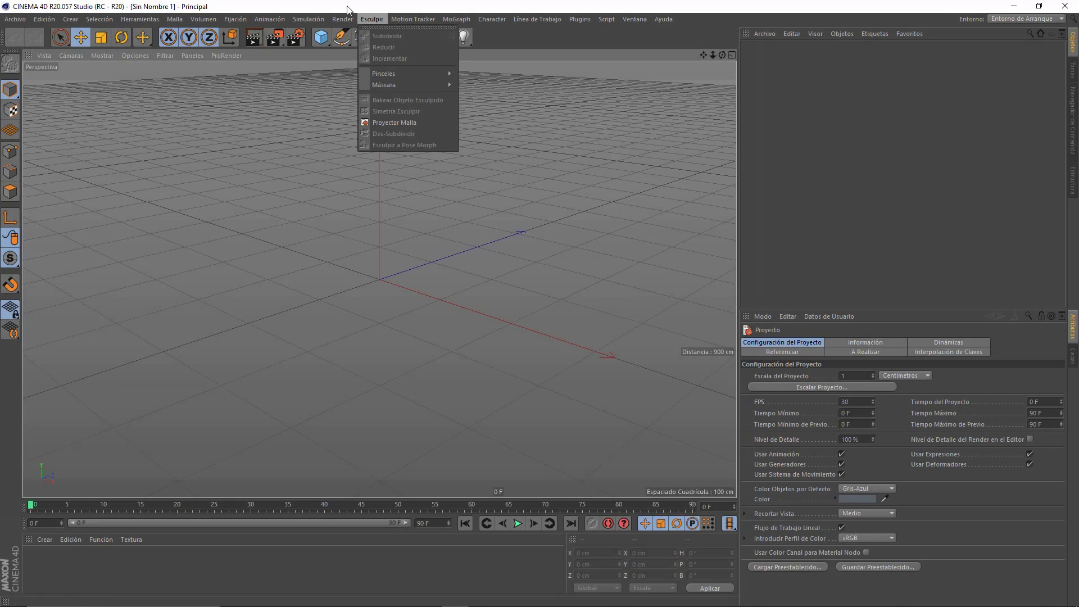
pyautogui.click(304, 4)
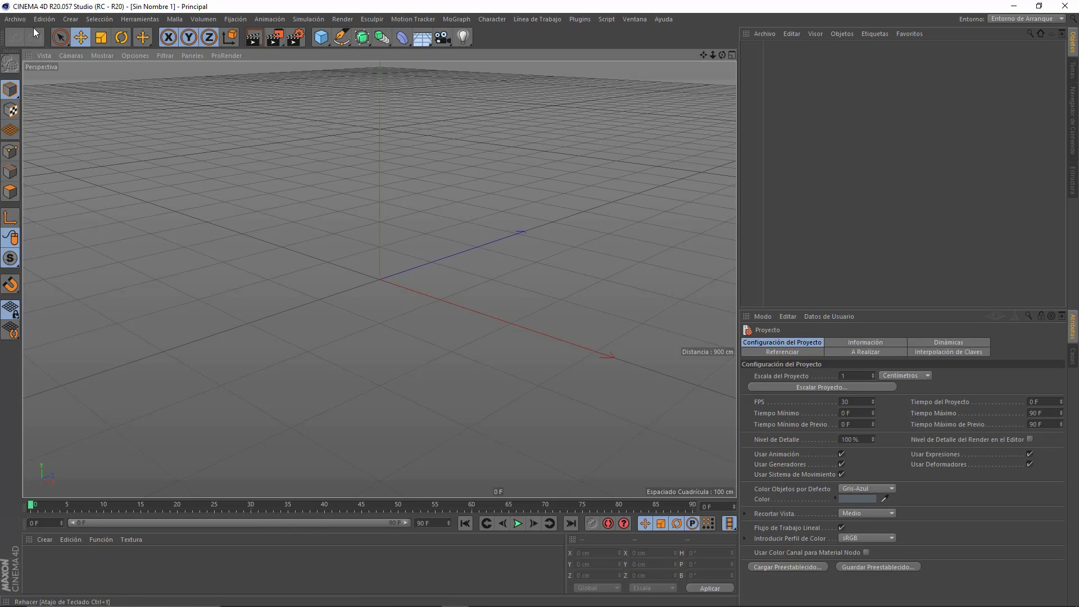
pyautogui.click(45, 21)
pyautogui.moveTo(71, 19)
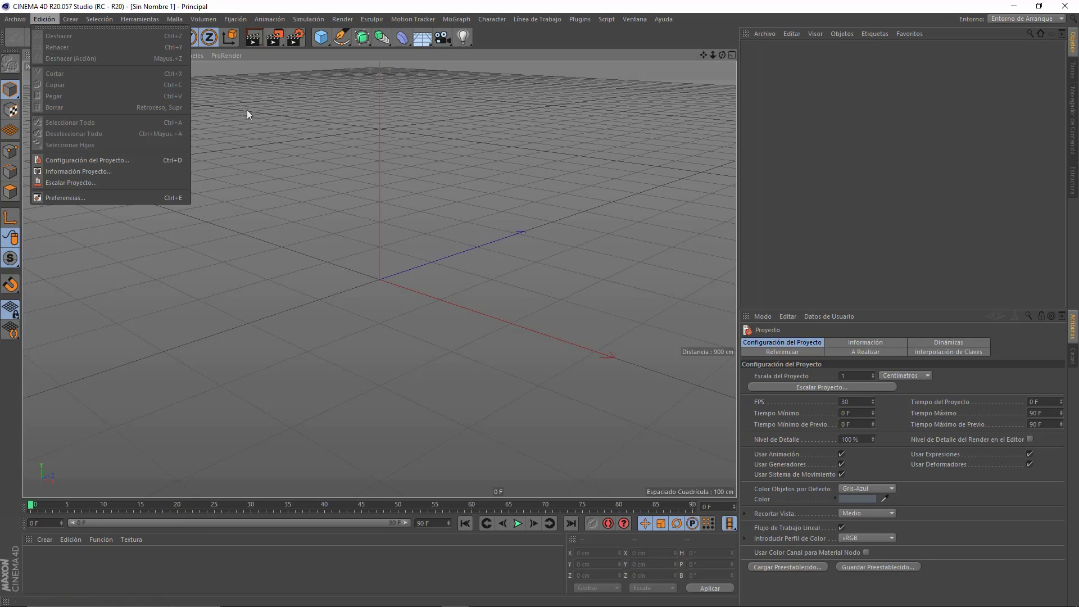
pyautogui.click(223, 6)
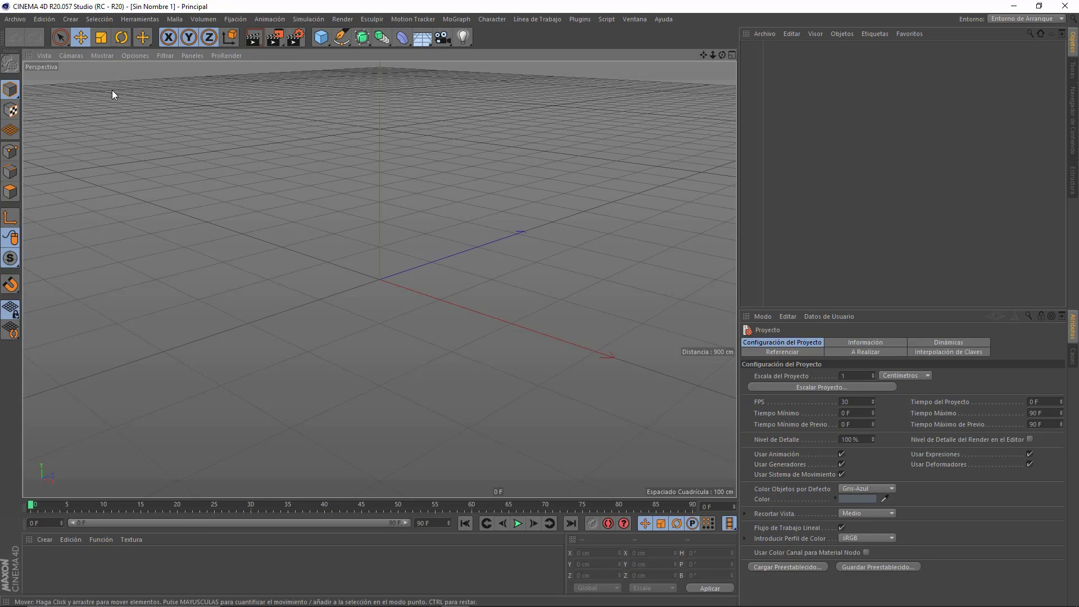
# - With the Selection tool active, add a 200 cm Cubo and drag it up the Y axis to ~108 cm
pyautogui.click(61, 38)
pyautogui.click(65, 44)
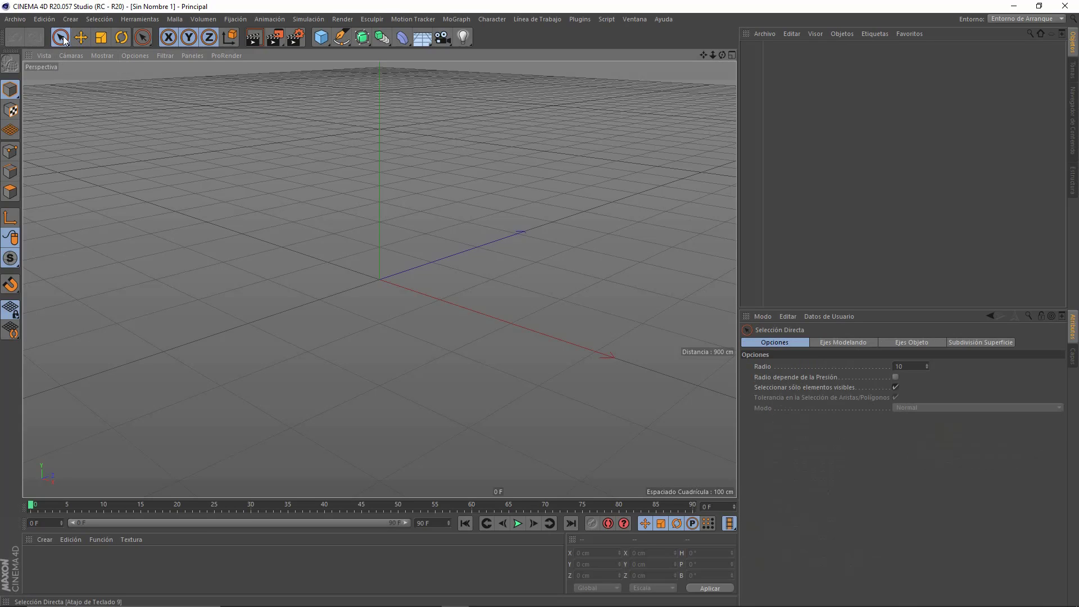
pyautogui.click(325, 42)
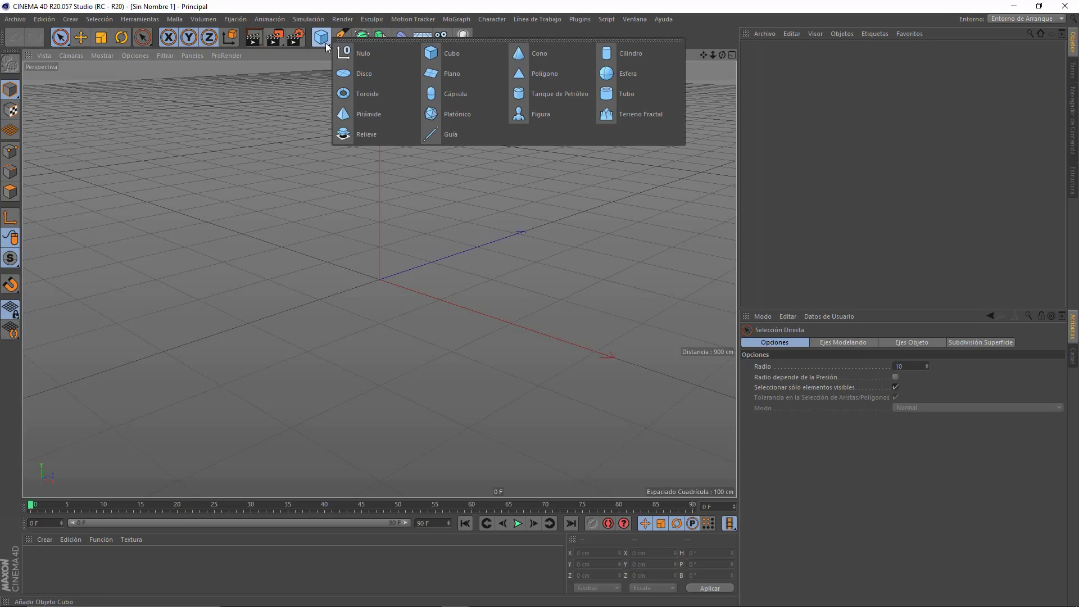
pyautogui.click(443, 55)
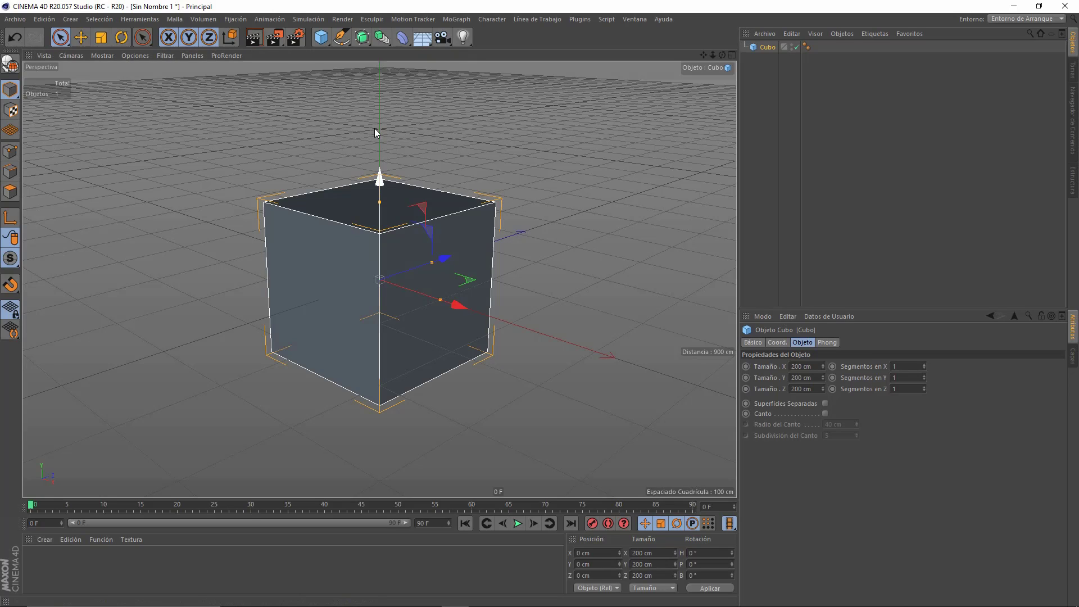
pyautogui.moveTo(380, 183); pyautogui.dragTo(367, 99)
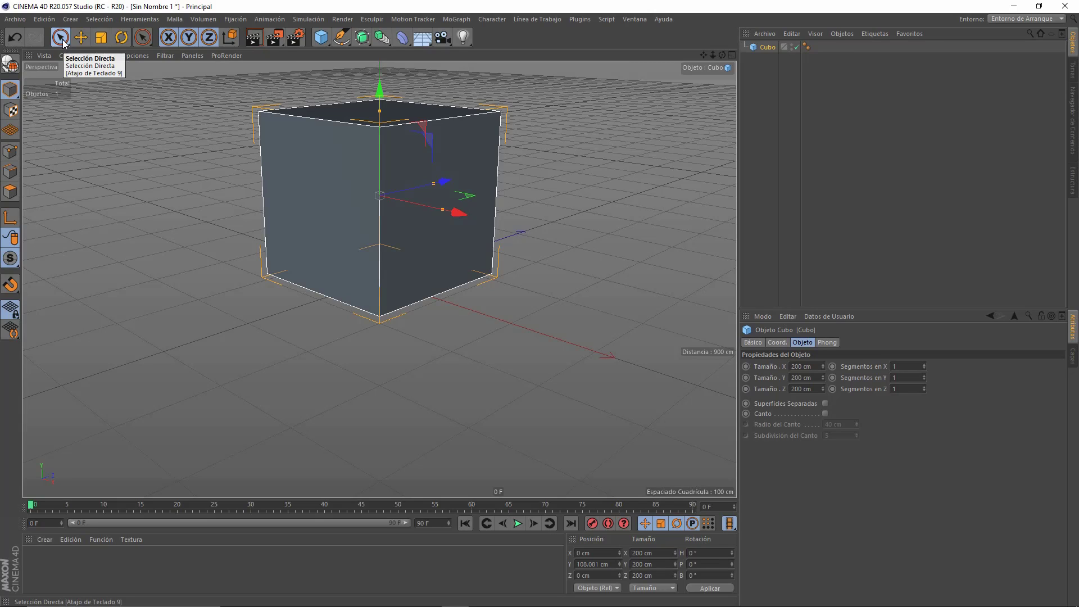
pyautogui.click(601, 247)
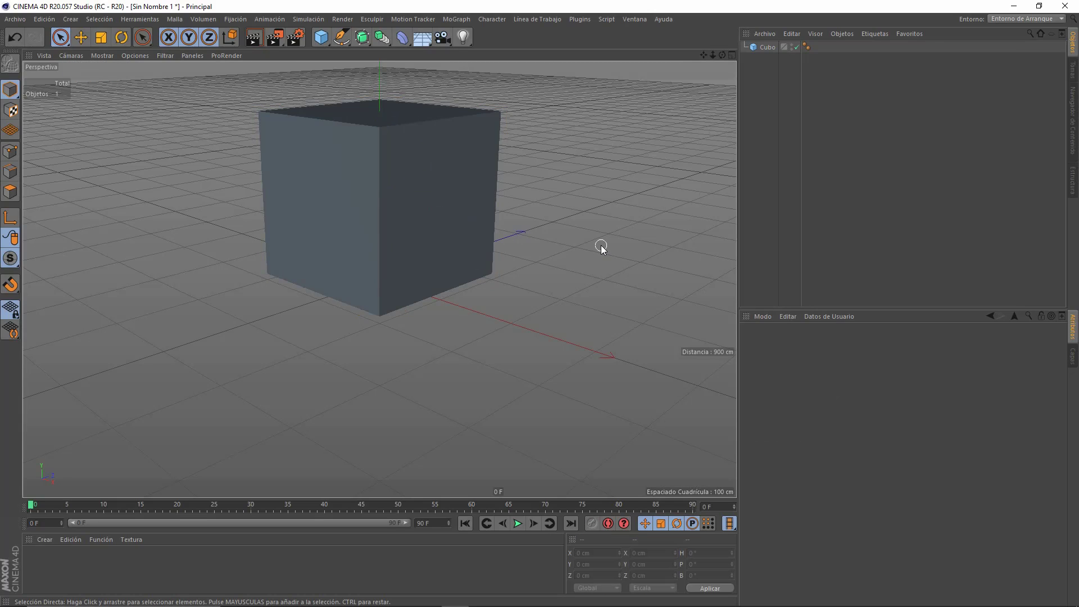
pyautogui.click(371, 191)
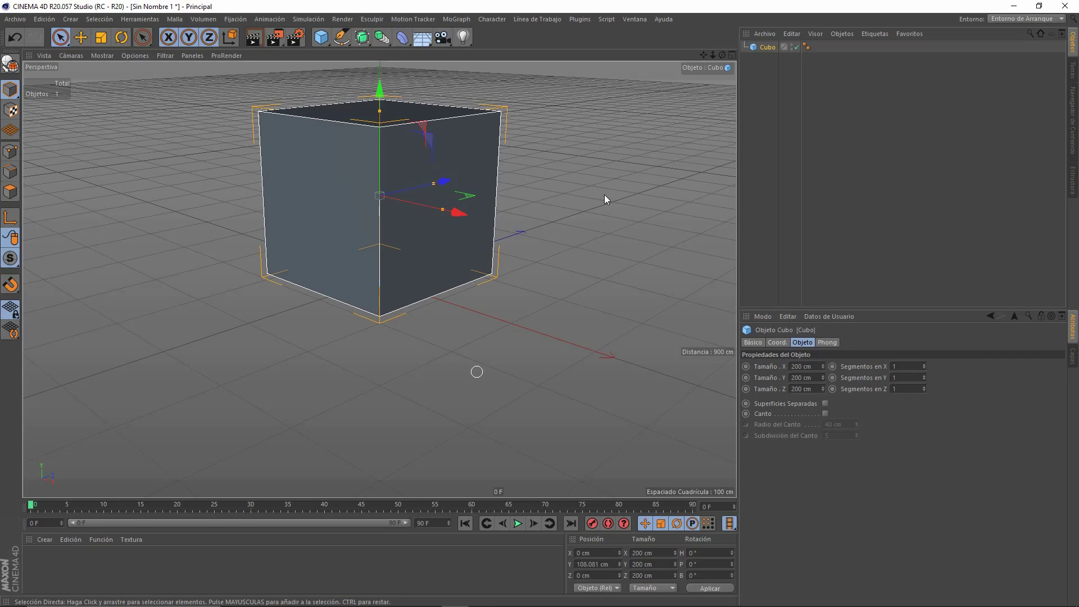
pyautogui.keyDown('alt'); pyautogui.moveTo(535, 308); pyautogui.dragTo(539, 304); pyautogui.keyUp('alt')
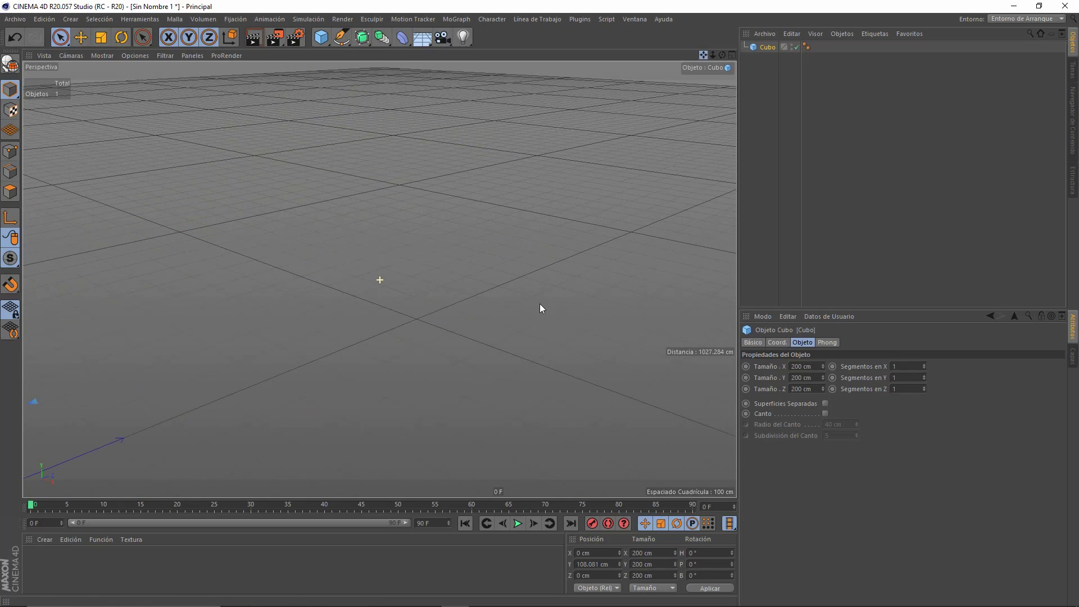
pyautogui.press('f')
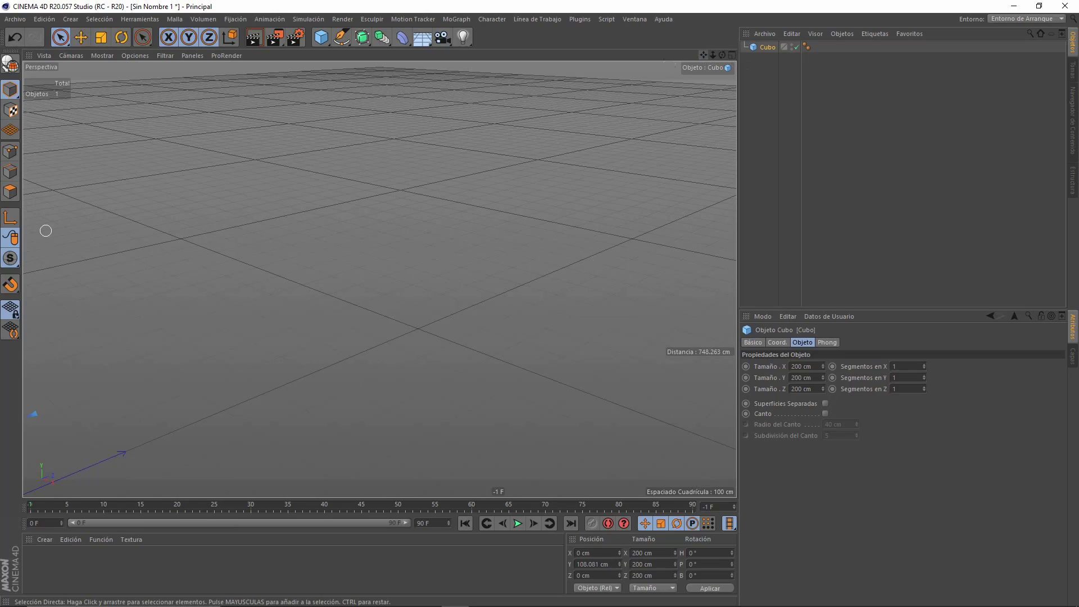
pyautogui.press('h')
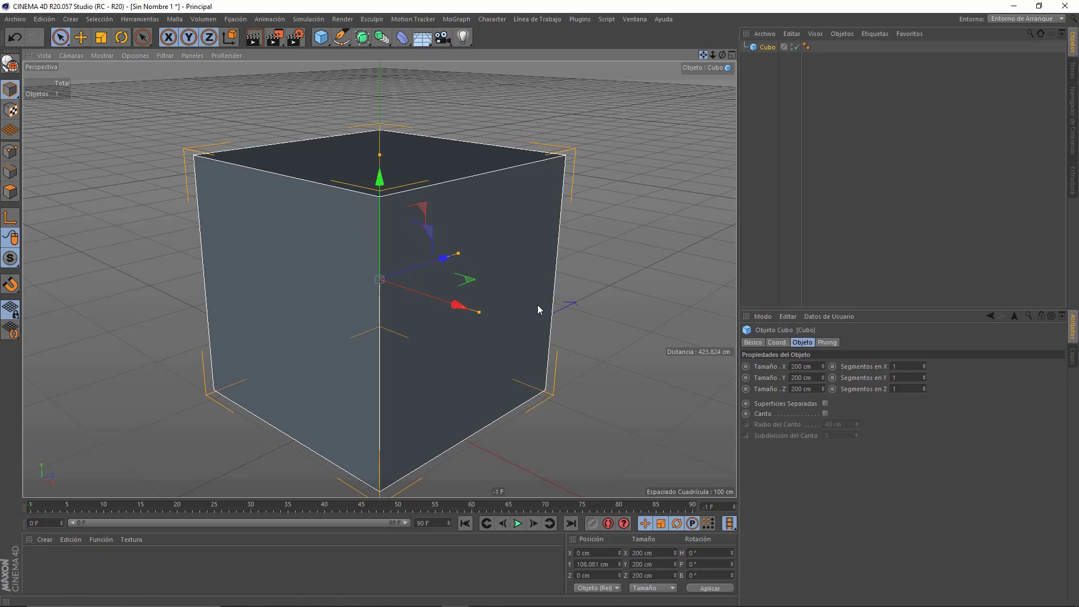
pyautogui.moveTo(538, 305)
pyautogui.keyDown('alt'); pyautogui.mouseDown()
pyautogui.moveTo(458, 326)
pyautogui.moveTo(539, 309)
pyautogui.mouseUp(); pyautogui.keyUp('alt')
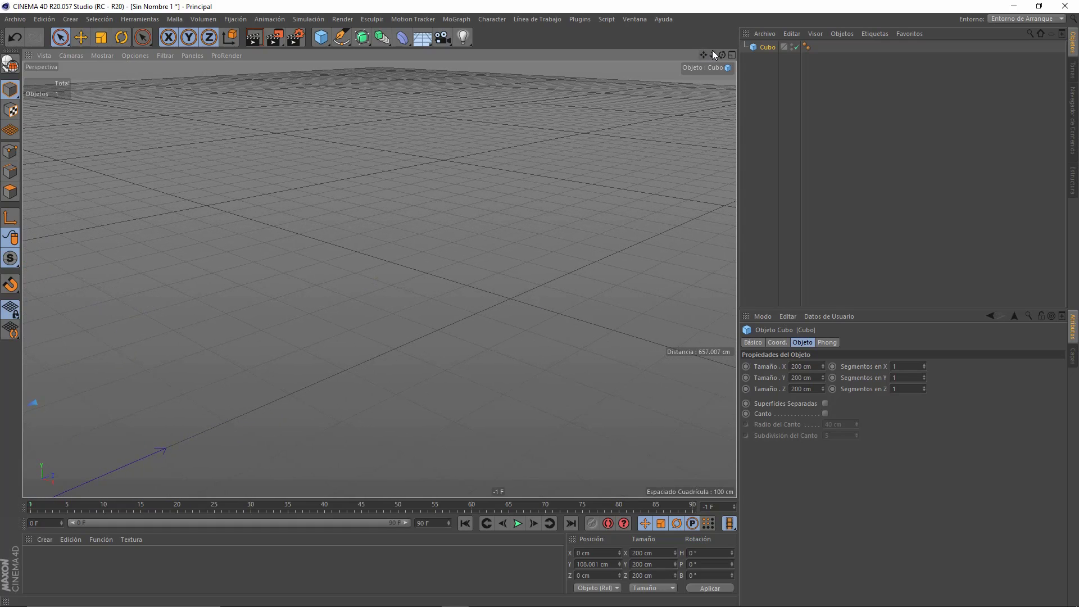
pyautogui.press('h')
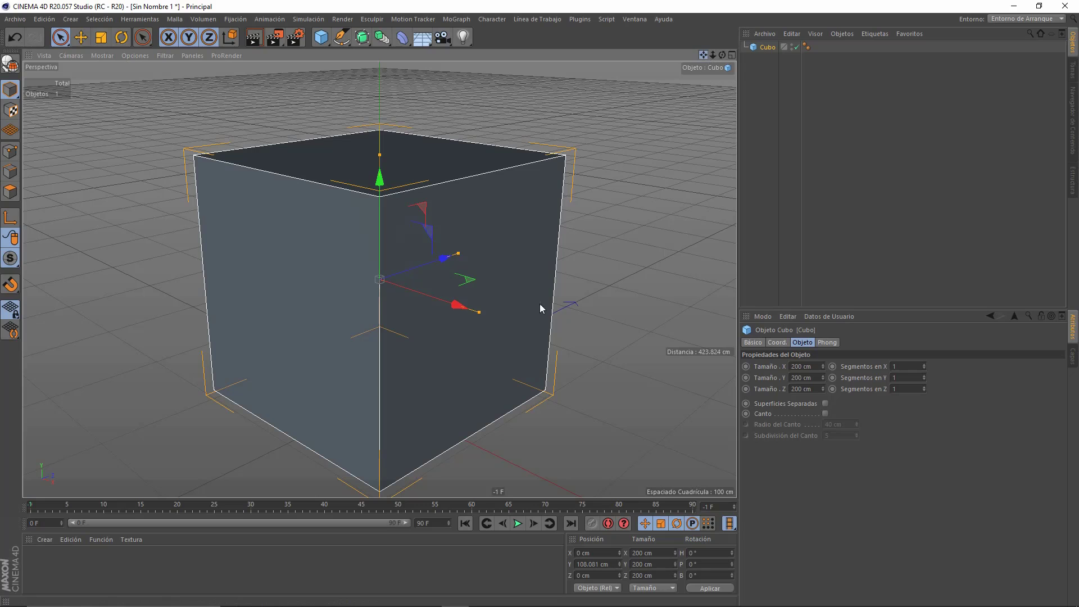
pyautogui.keyDown('alt'); pyautogui.moveTo(464, 353); pyautogui.dragTo(396, 286); pyautogui.keyUp('alt')
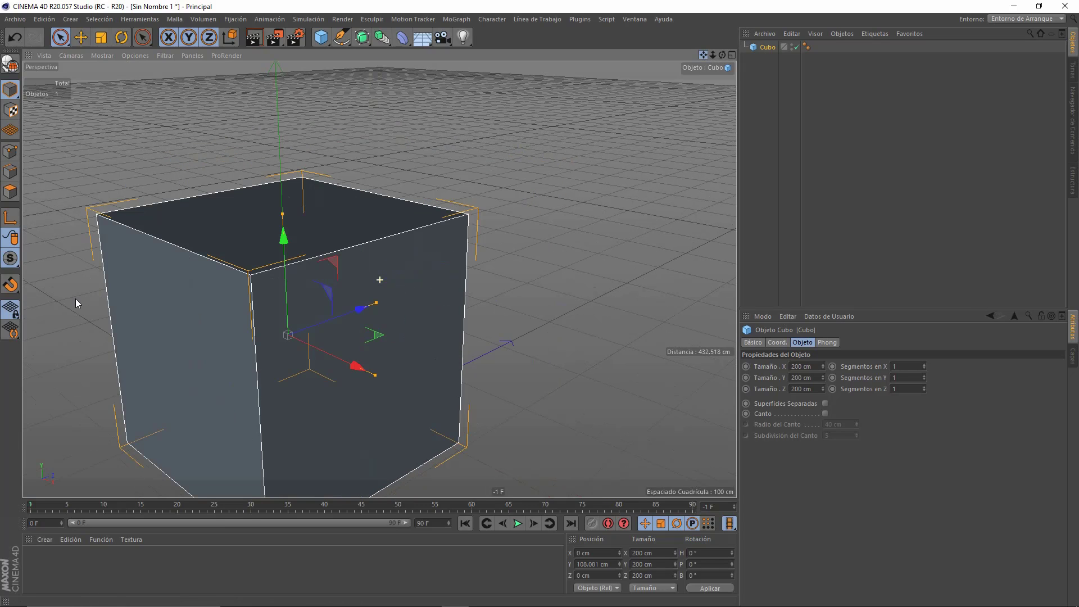
pyautogui.moveTo(75, 298)
pyautogui.keyDown('alt'); pyautogui.mouseDown()
pyautogui.moveTo(540, 303)
pyautogui.moveTo(528, 315)
pyautogui.moveTo(540, 304)
pyautogui.mouseUp(); pyautogui.keyUp('alt')
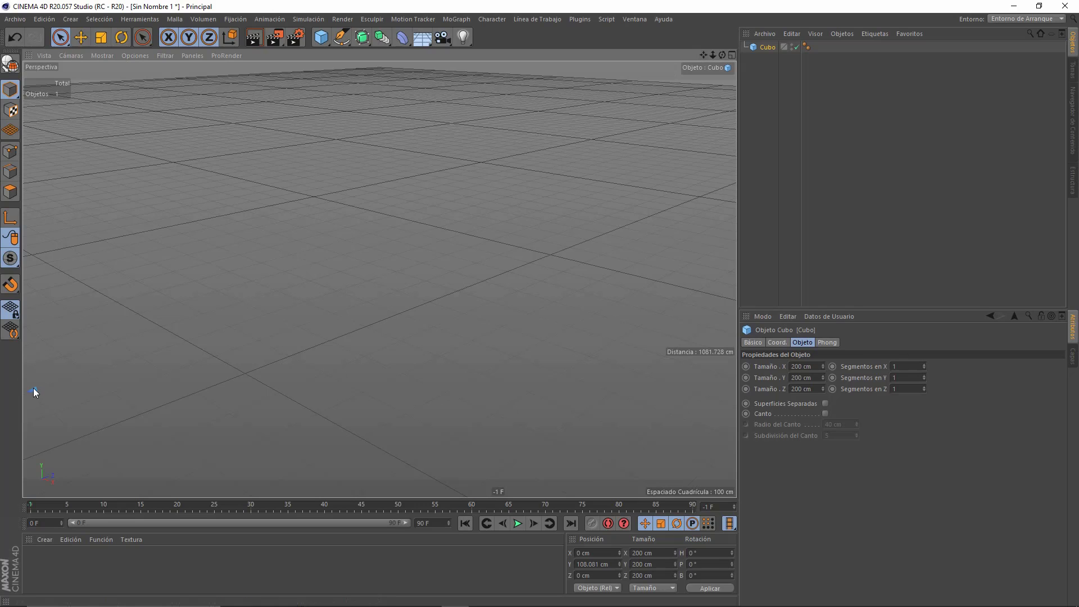
pyautogui.press('h')
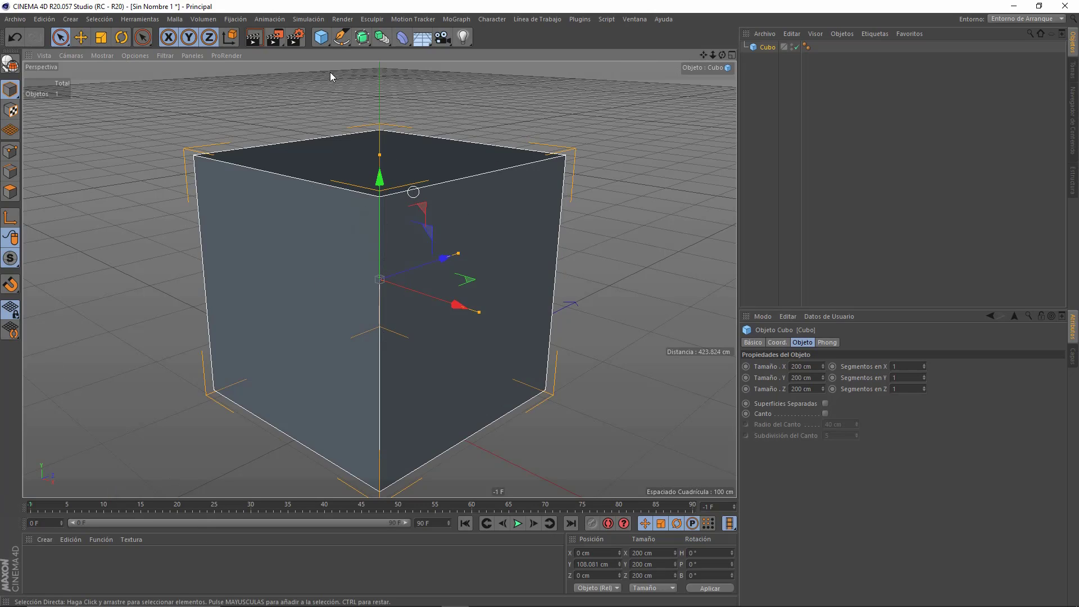
# - With the Move tool, drag the cube out along X and back to X 1.524, Y 119.743, Z -62.668 cm
pyautogui.click(81, 38)
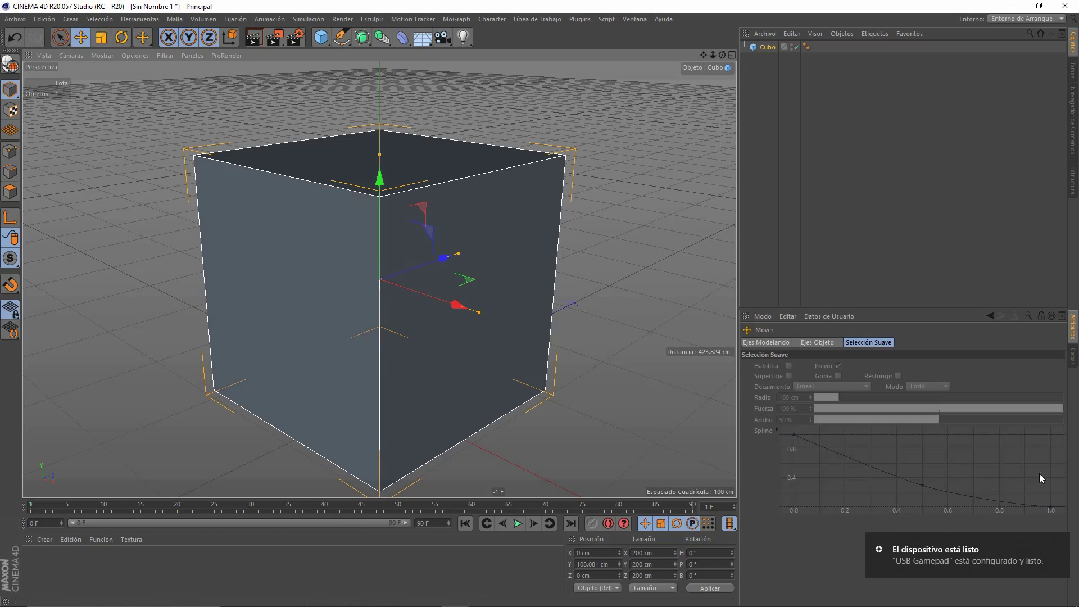
pyautogui.click(1055, 548)
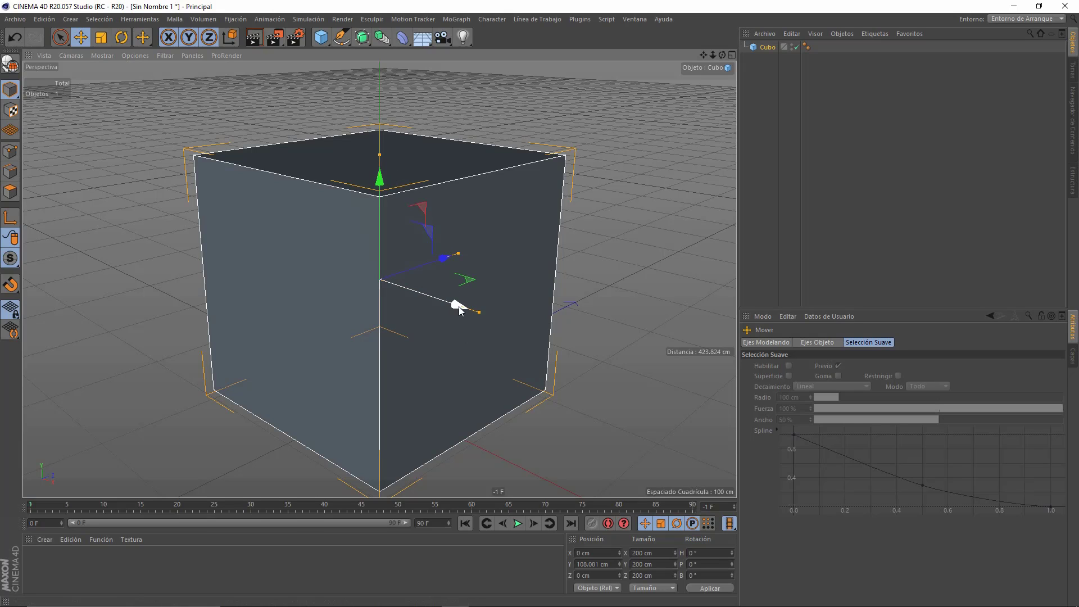
pyautogui.moveTo(458, 306)
pyautogui.mouseDown()
pyautogui.moveTo(376, 294)
pyautogui.moveTo(453, 326)
pyautogui.mouseUp()
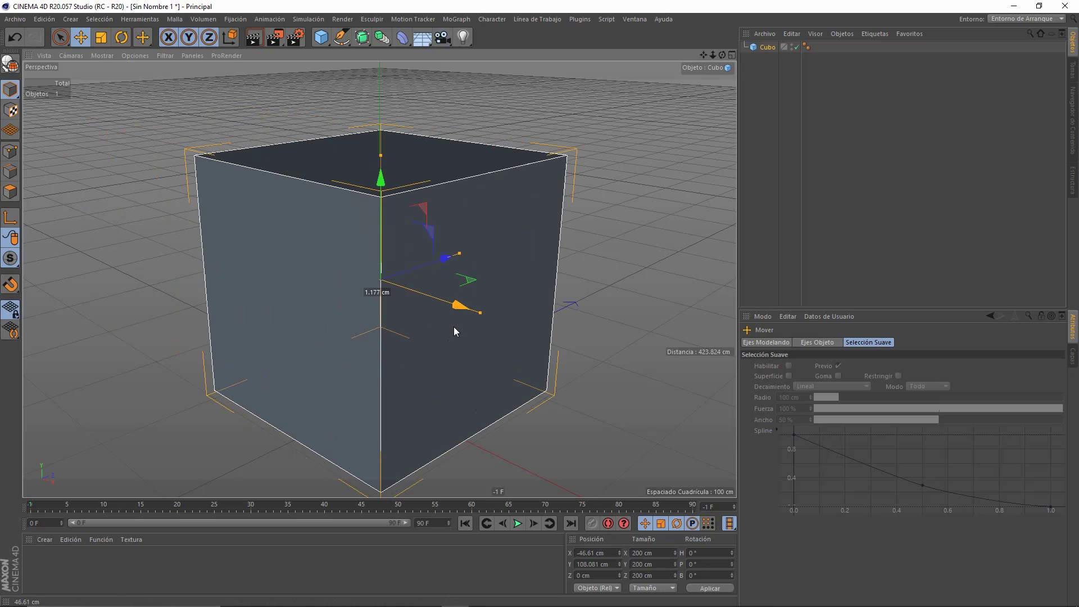
pyautogui.moveTo(449, 186)
pyautogui.mouseDown()
pyautogui.moveTo(456, 168)
pyautogui.moveTo(331, 232)
pyautogui.moveTo(429, 182)
pyautogui.moveTo(363, 225)
pyautogui.mouseUp()
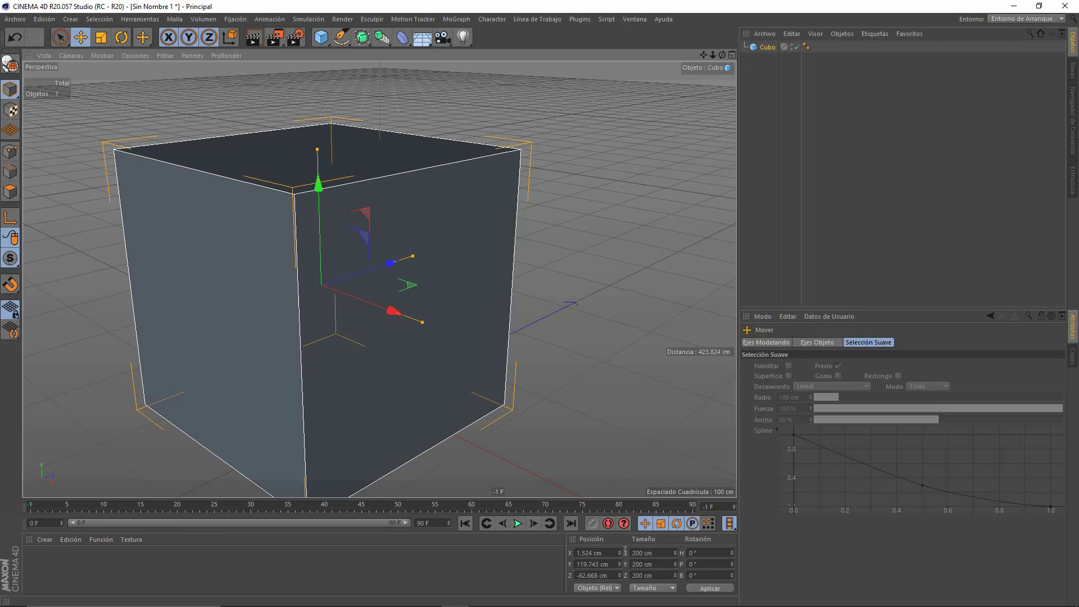
# - Nudge Position X, then drag the cube forward to Z 57.416 cm and up to Y 131.506 cm
pyautogui.click(620, 551)
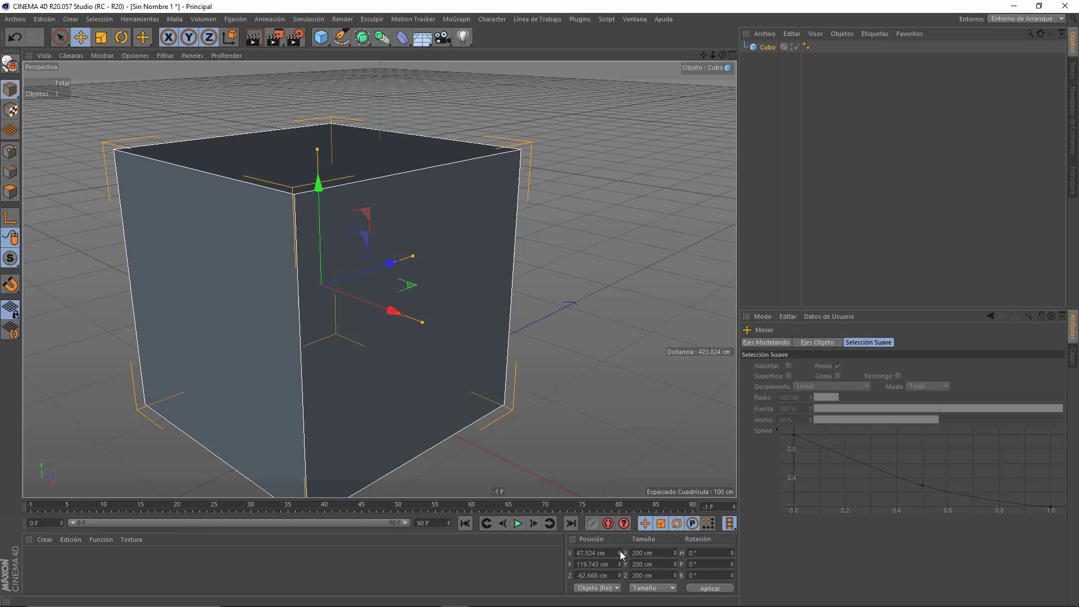
pyautogui.moveTo(621, 554); pyautogui.dragTo(621, 555)
pyautogui.moveTo(380, 273); pyautogui.dragTo(477, 240)
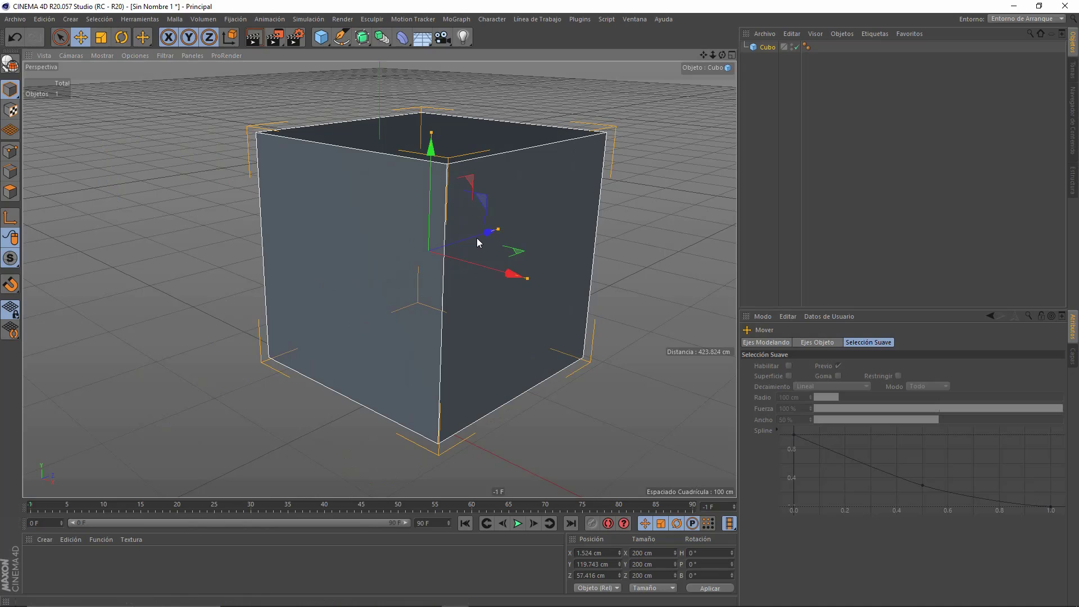
pyautogui.moveTo(431, 152); pyautogui.dragTo(431, 139)
# - Scale the cube down uniformly to 187.4 cm per side, then switch to the Rotate tool
pyautogui.click(104, 40)
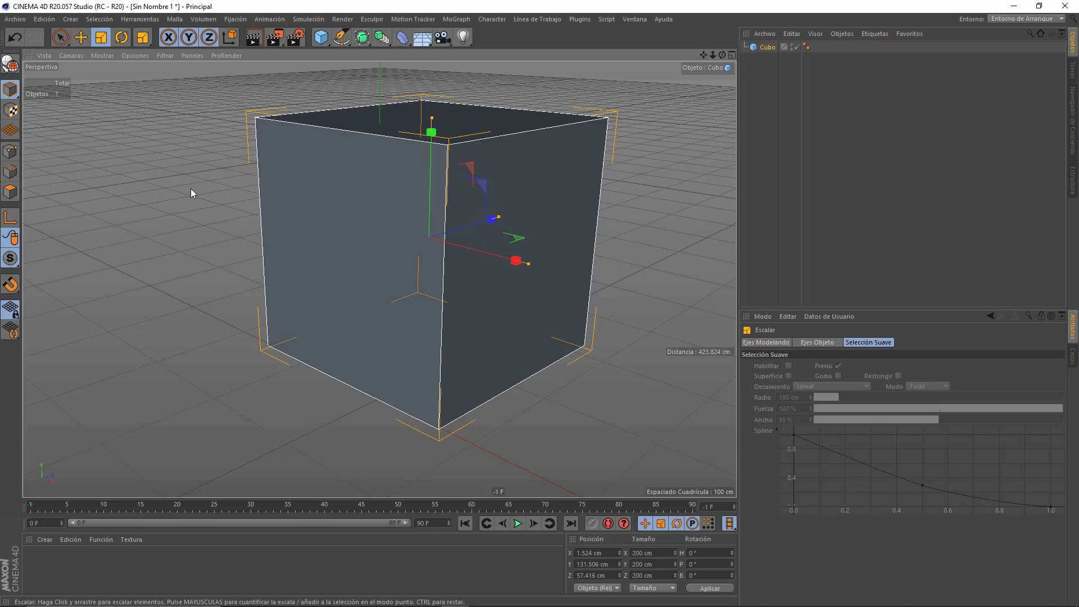
pyautogui.moveTo(191, 188)
pyautogui.mouseDown()
pyautogui.moveTo(298, 349)
pyautogui.moveTo(356, 372)
pyautogui.moveTo(305, 338)
pyautogui.moveTo(182, 183)
pyautogui.moveTo(279, 344)
pyautogui.moveTo(235, 309)
pyautogui.moveTo(197, 224)
pyautogui.mouseUp()
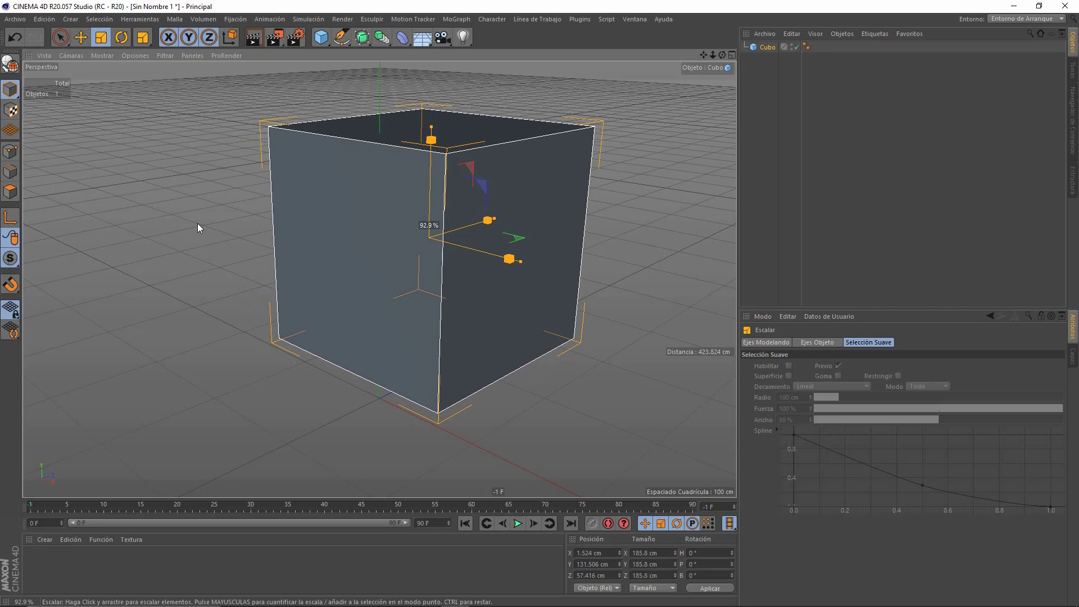
pyautogui.click(122, 37)
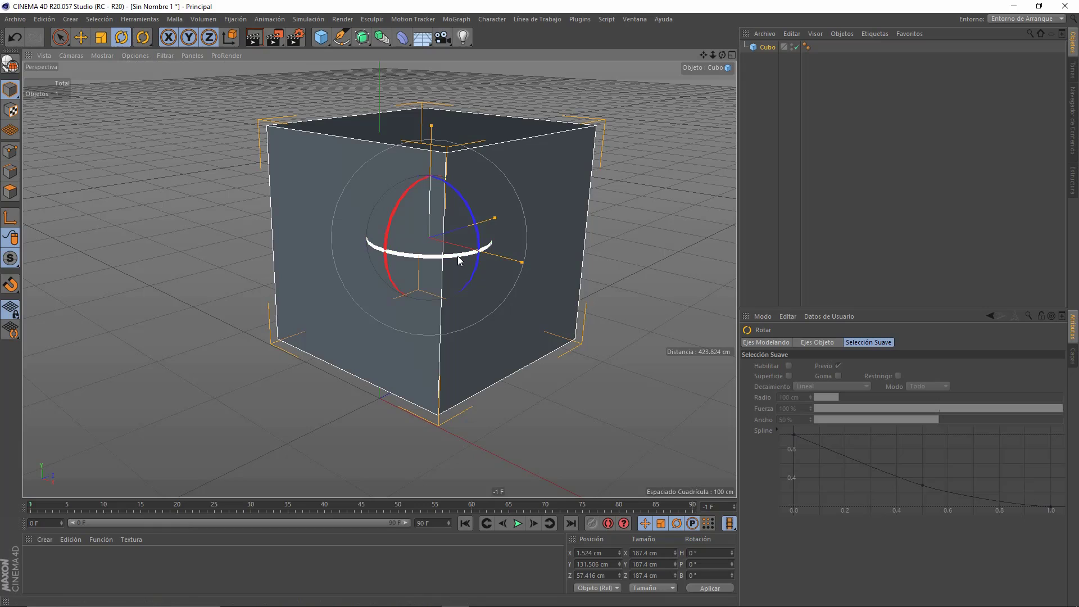
# - Rotate the cube to heading -7.406° and bank 3.795°, pitch 0°, then zoom the view closer
pyautogui.moveTo(457, 255)
pyautogui.mouseDown()
pyautogui.moveTo(331, 248)
pyautogui.moveTo(555, 285)
pyautogui.moveTo(495, 296)
pyautogui.mouseUp()
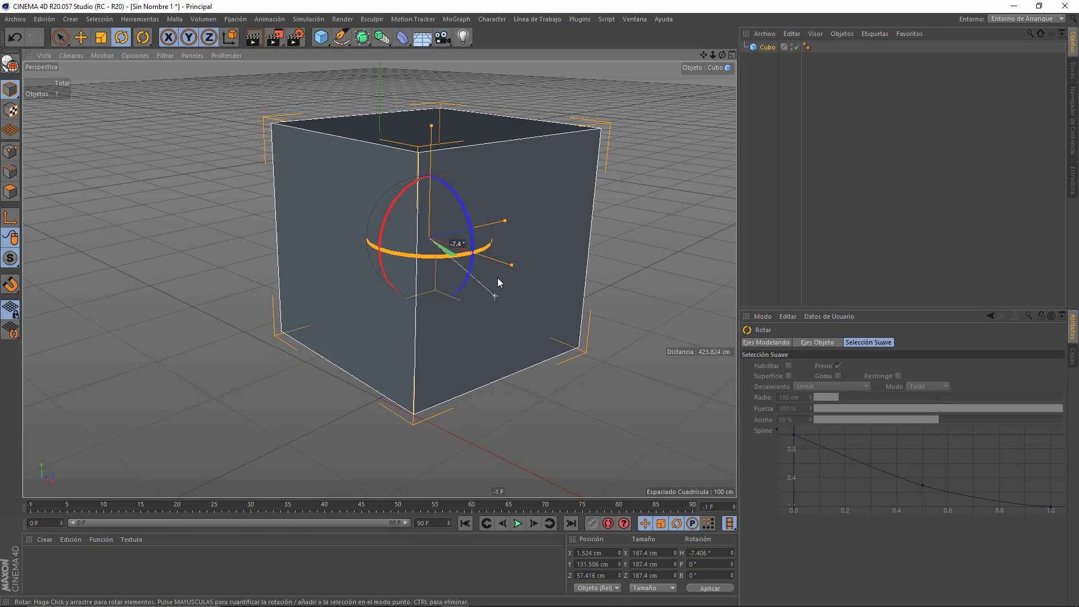
pyautogui.moveTo(457, 197)
pyautogui.mouseDown()
pyautogui.moveTo(482, 267)
pyautogui.moveTo(470, 180)
pyautogui.moveTo(414, 241)
pyautogui.mouseUp()
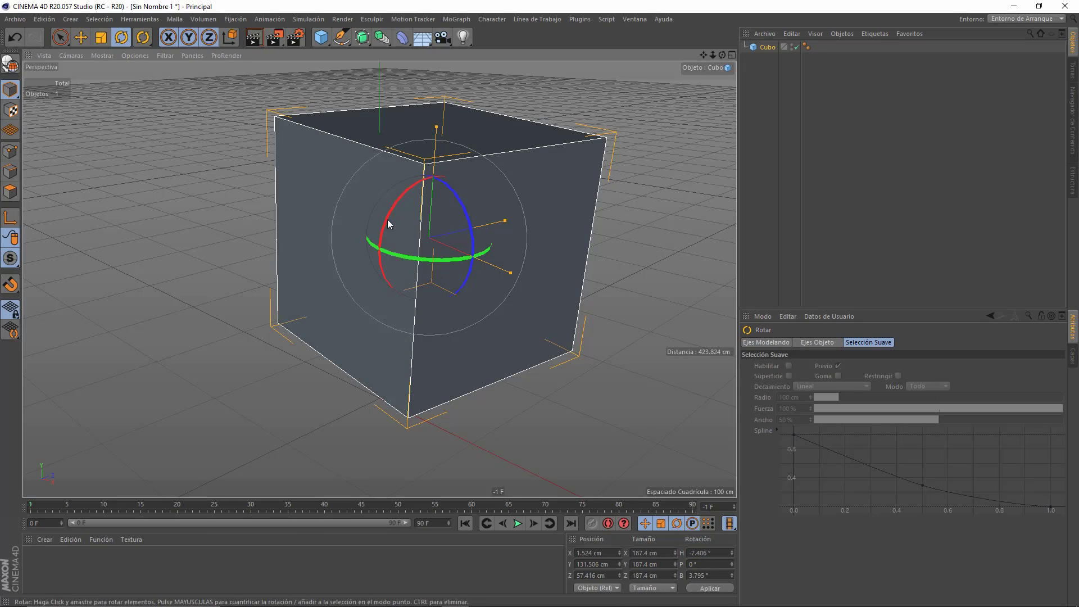
pyautogui.moveTo(388, 221)
pyautogui.mouseDown()
pyautogui.moveTo(375, 240)
pyautogui.moveTo(372, 210)
pyautogui.mouseUp()
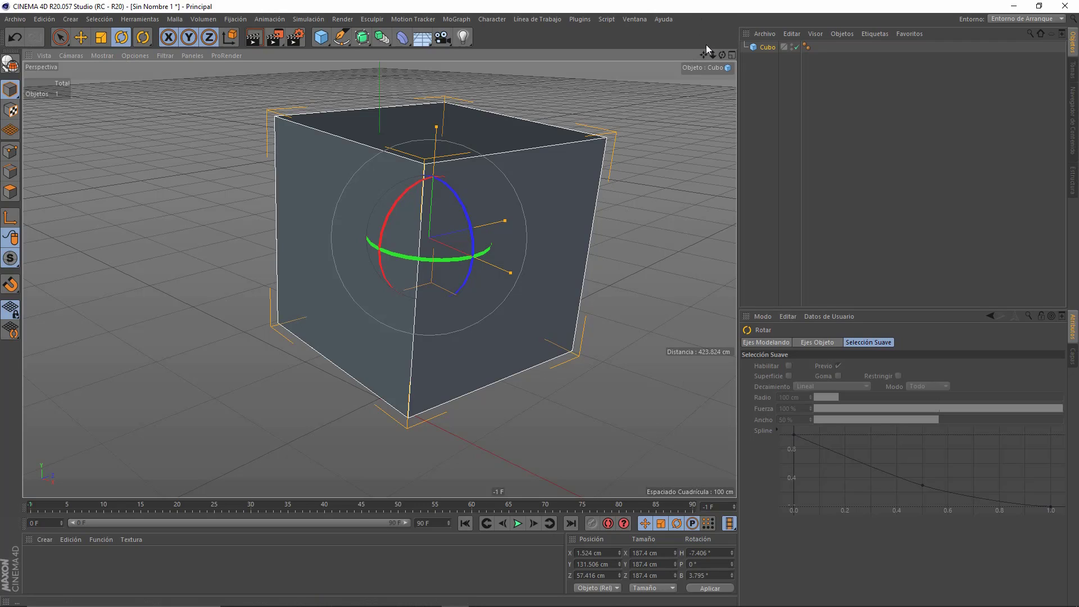
pyautogui.keyDown('alt'); pyautogui.moveTo(539, 301); pyautogui.dragTo(537, 312, button='right'); pyautogui.keyUp('alt')
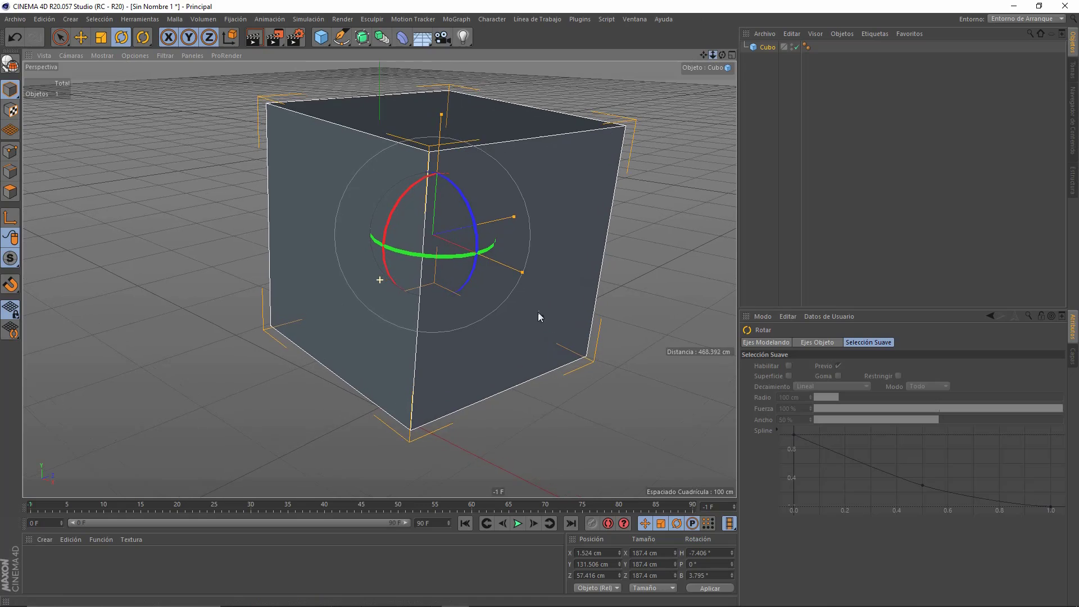
pyautogui.scroll(-2, 537, 312)
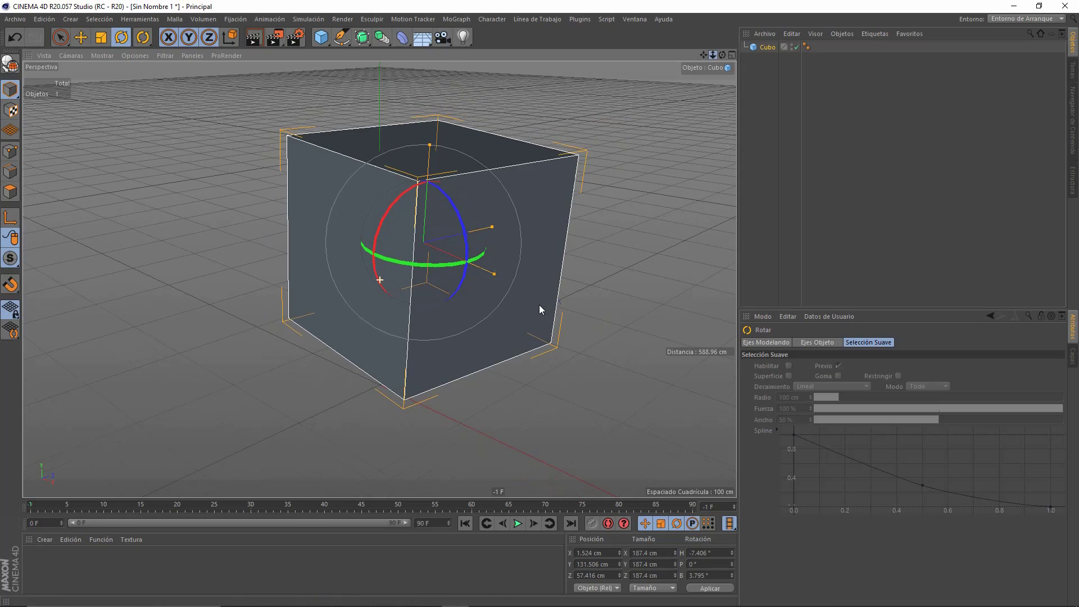
pyautogui.scroll(-2, 539, 305)
pyautogui.scroll(-2, 537, 308)
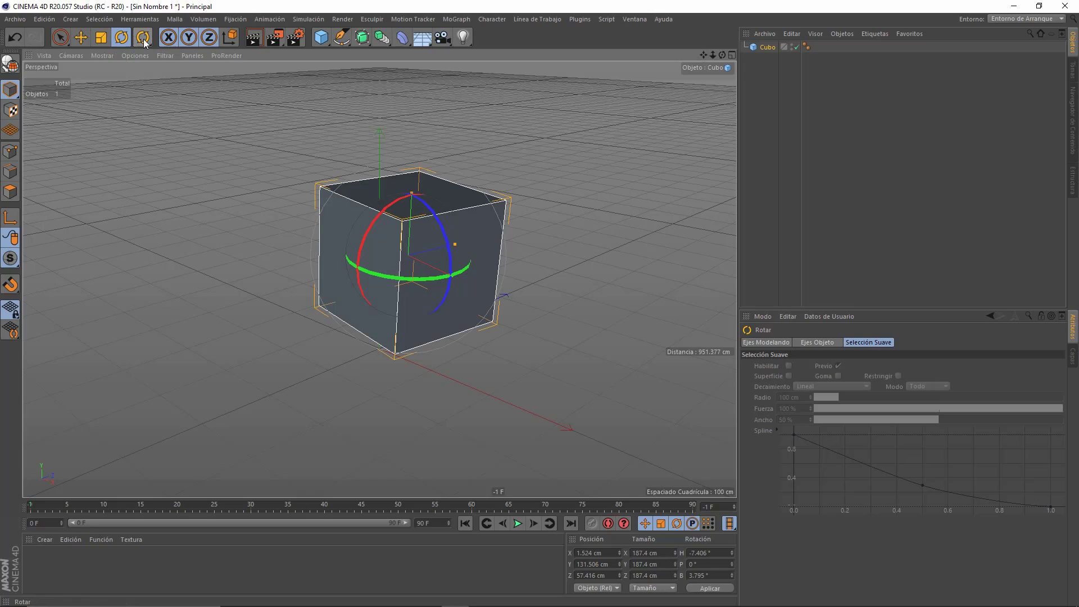
pyautogui.click(100, 38)
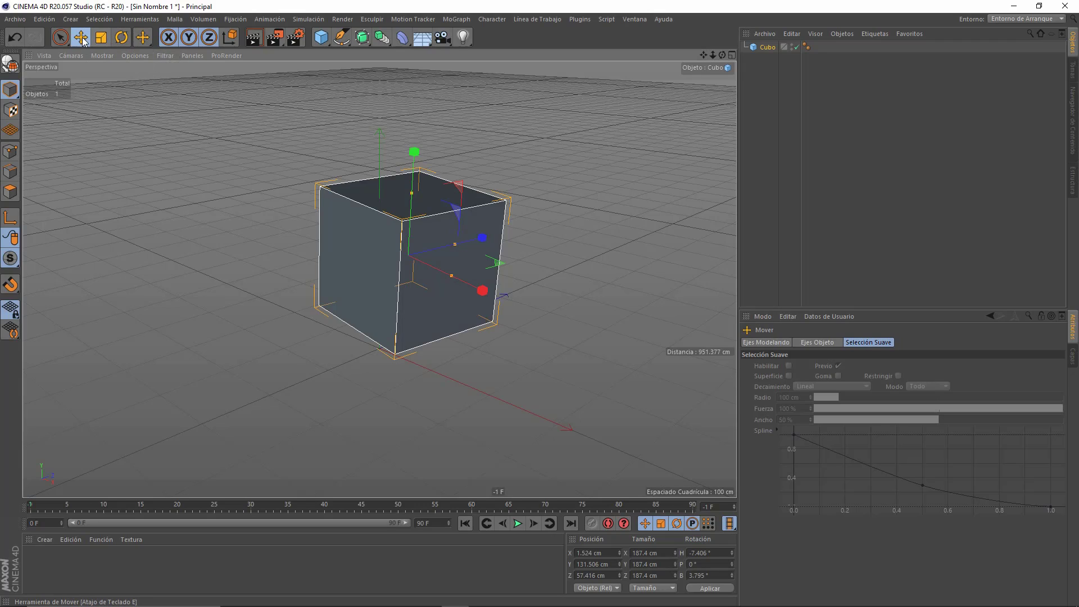
pyautogui.click(82, 38)
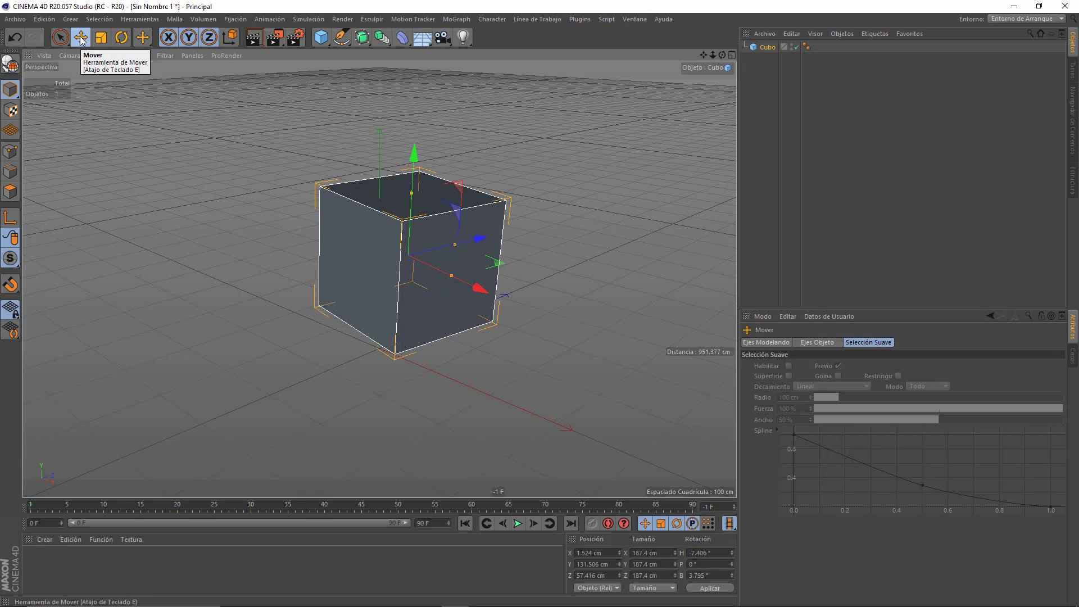
pyautogui.press('t')
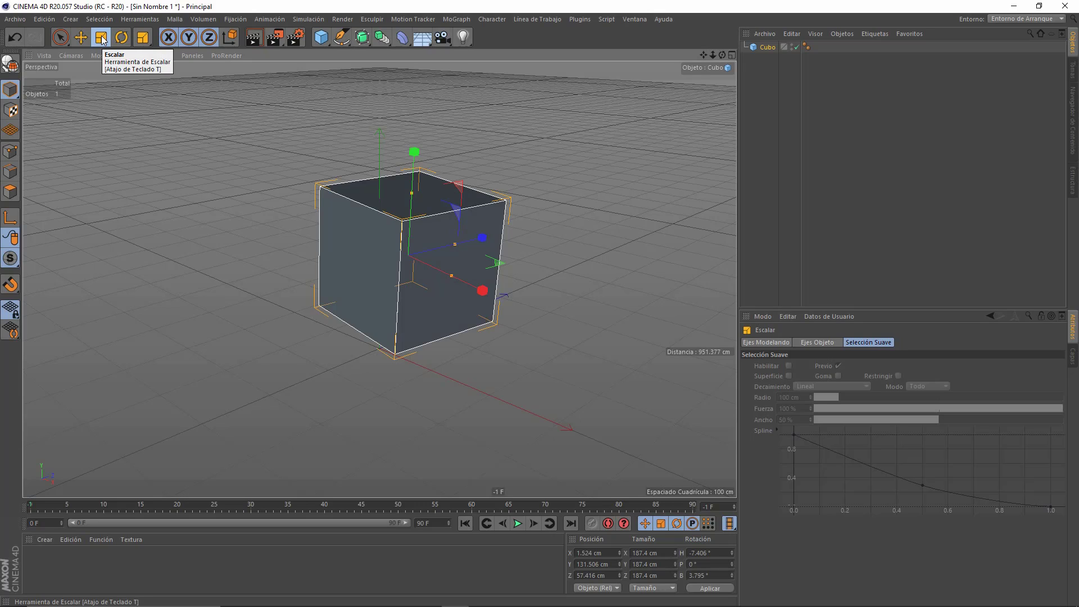
pyautogui.press('r')
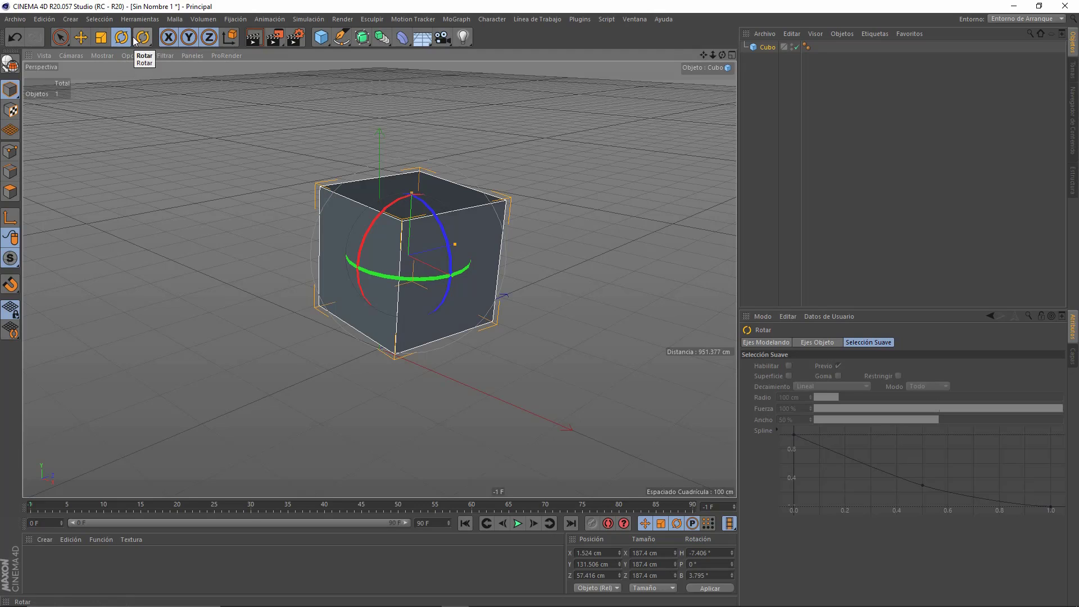
pyautogui.click(146, 40)
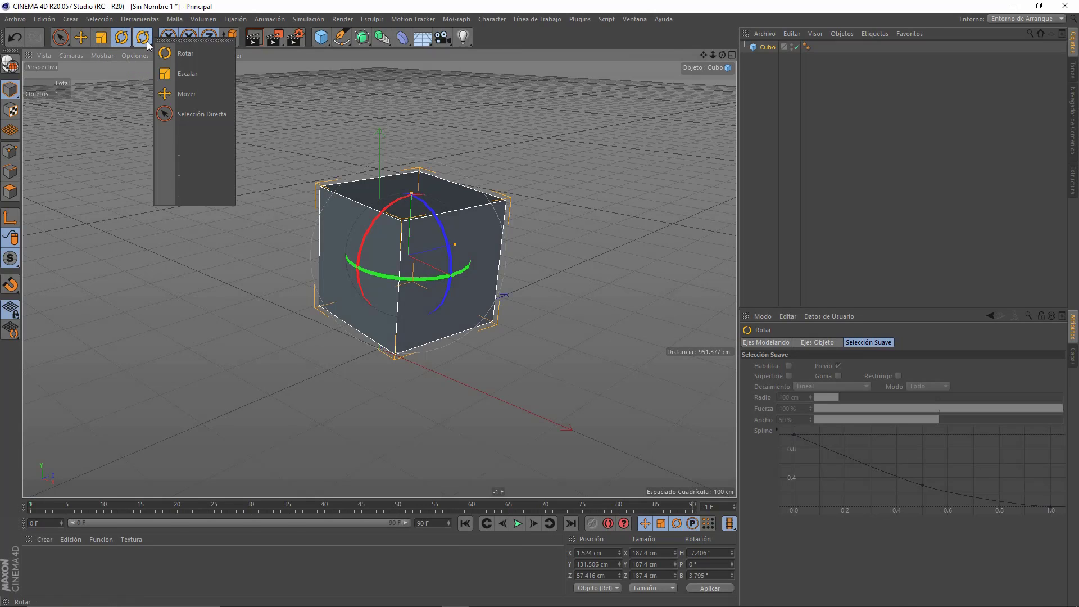
pyautogui.click(144, 39)
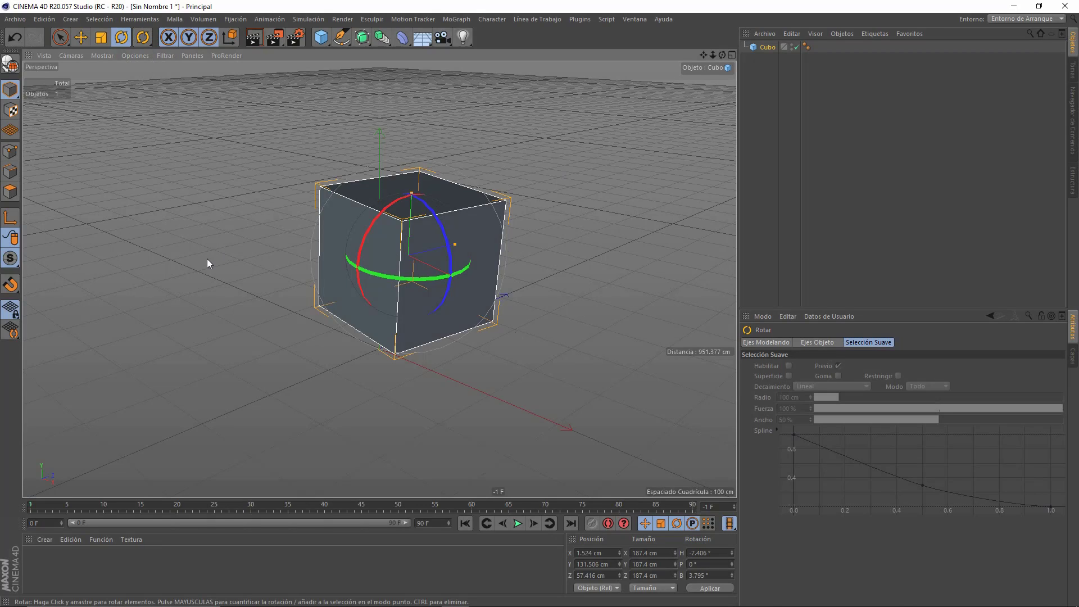
pyautogui.click(144, 38)
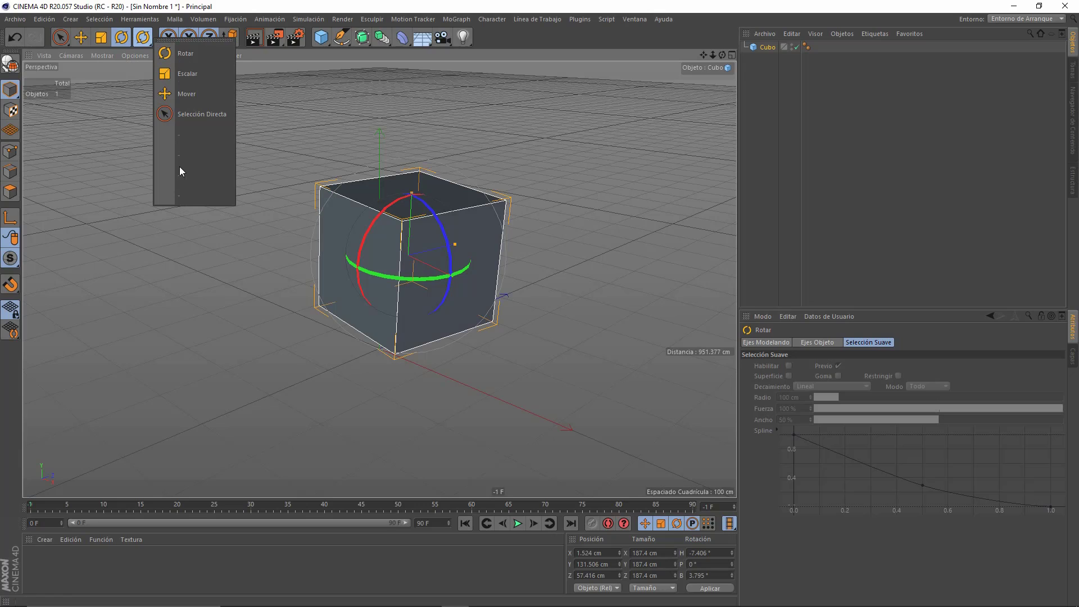
pyautogui.click(115, 106)
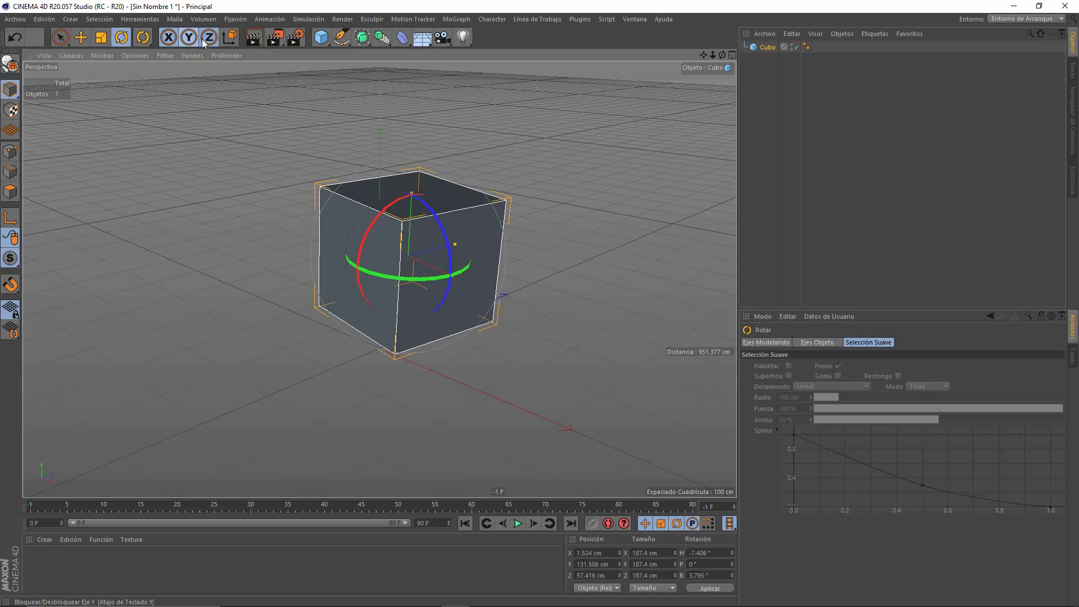
pyautogui.click(168, 38)
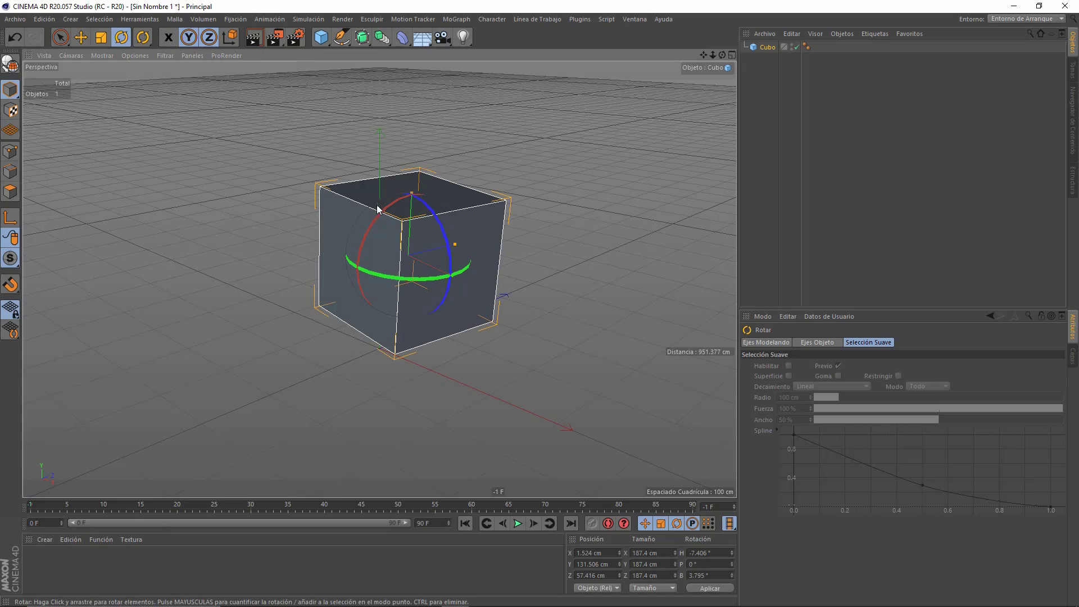
pyautogui.click(189, 40)
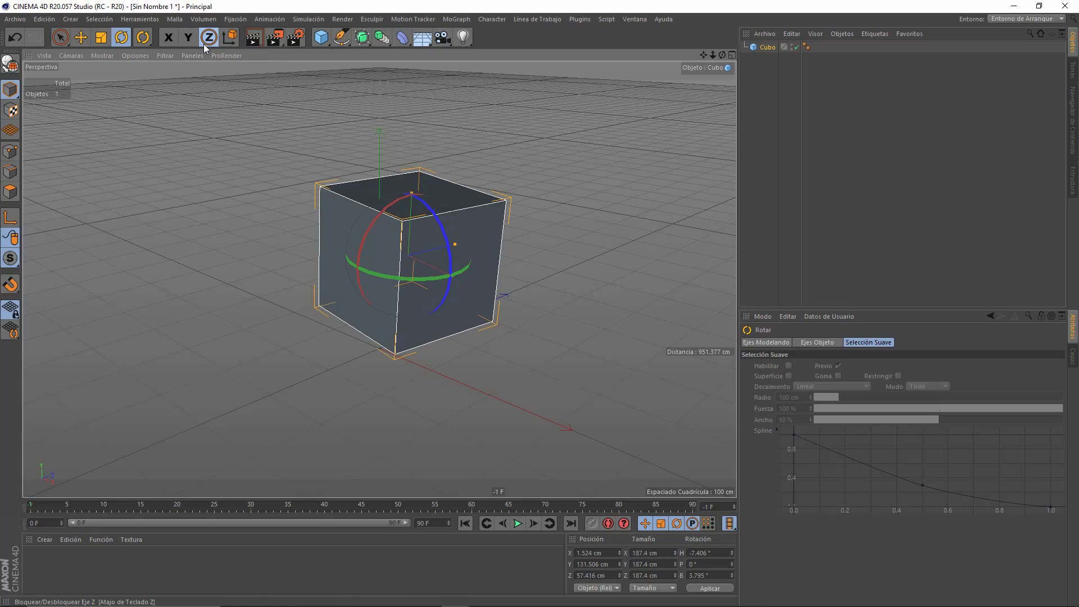
pyautogui.click(189, 38)
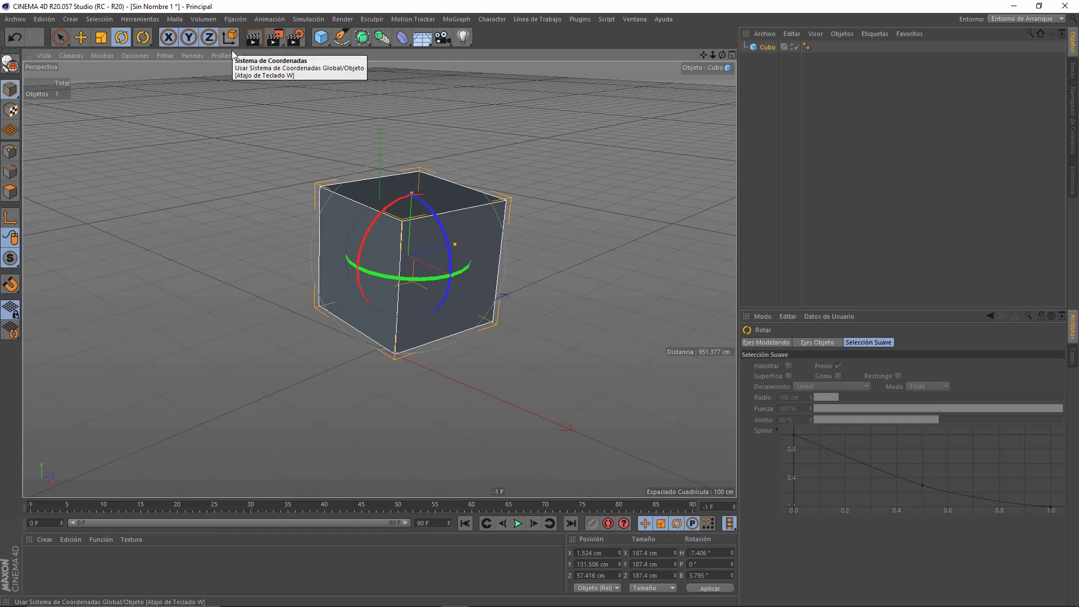
pyautogui.click(231, 41)
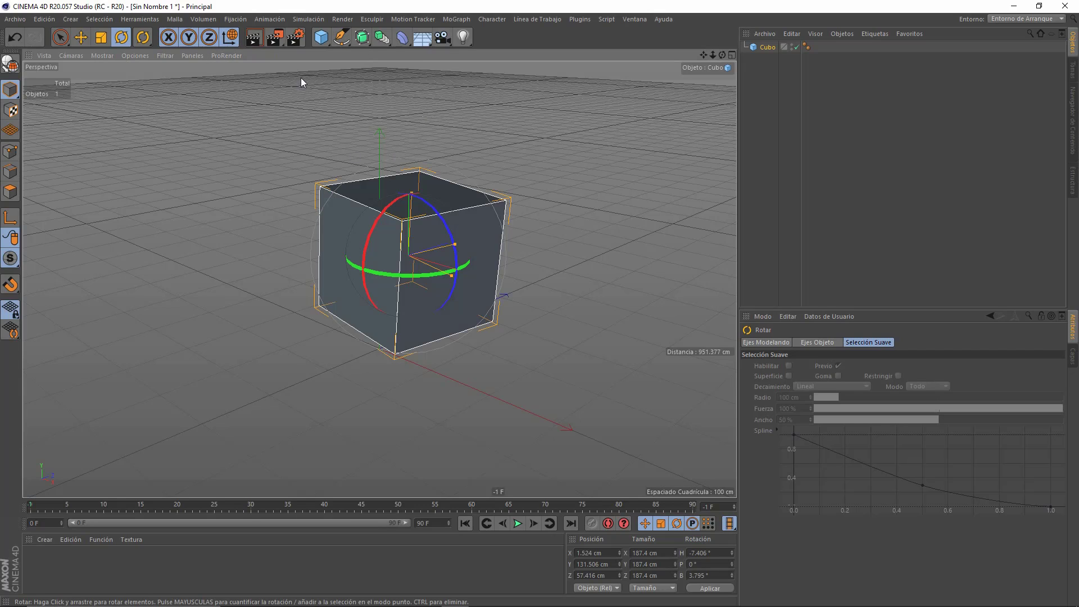
pyautogui.click(230, 39)
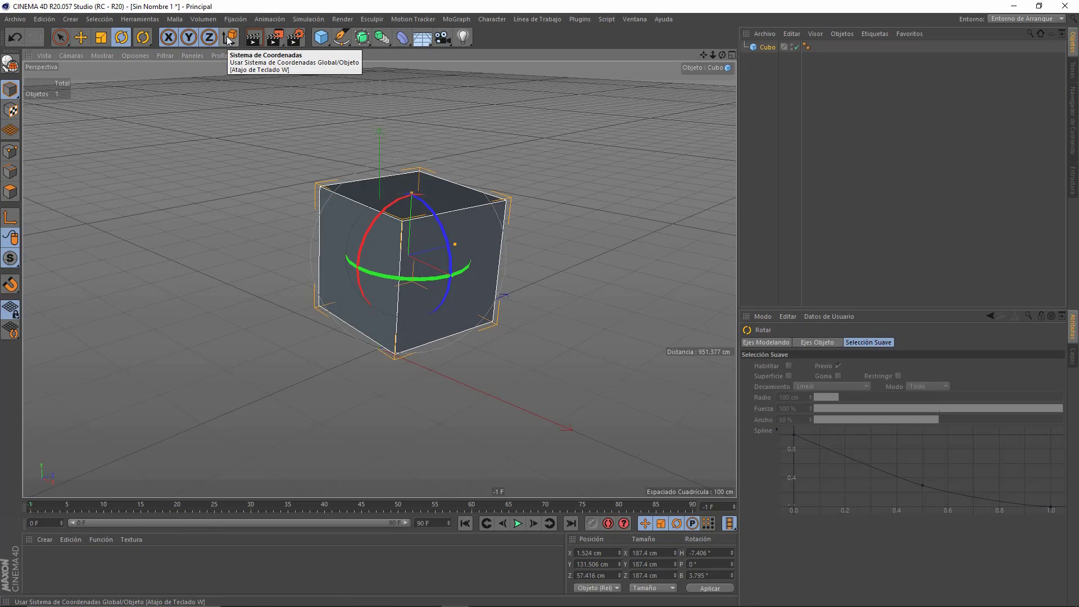
pyautogui.click(228, 40)
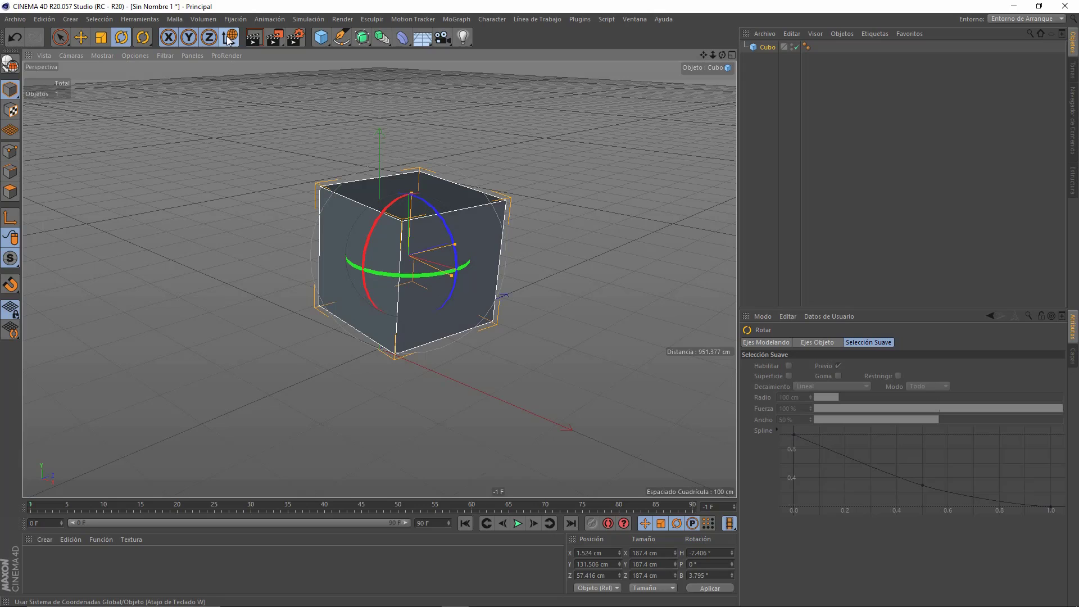
pyautogui.click(229, 39)
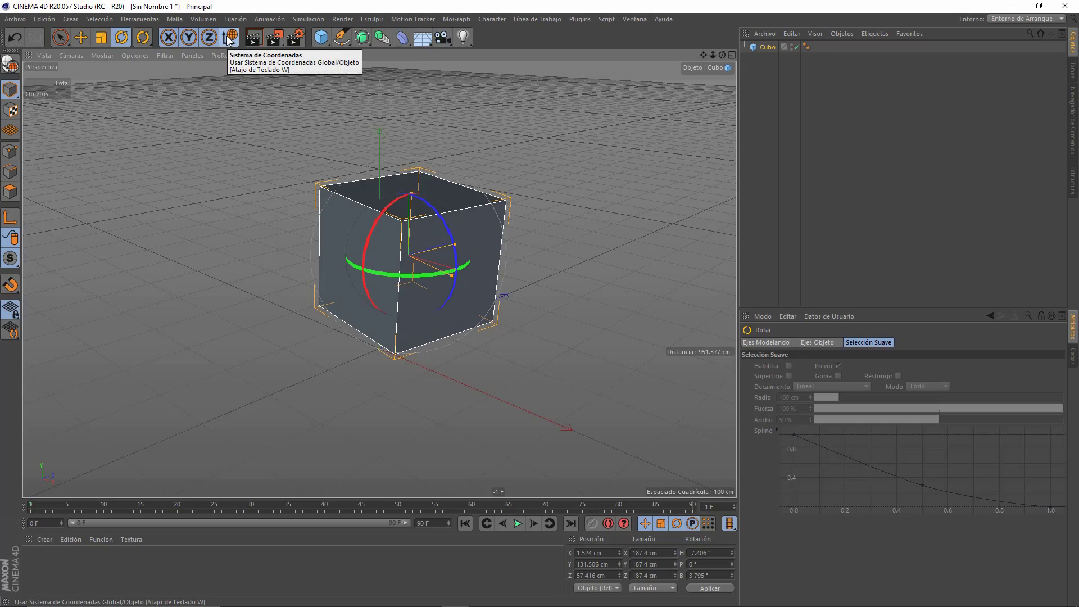
pyautogui.click(229, 39)
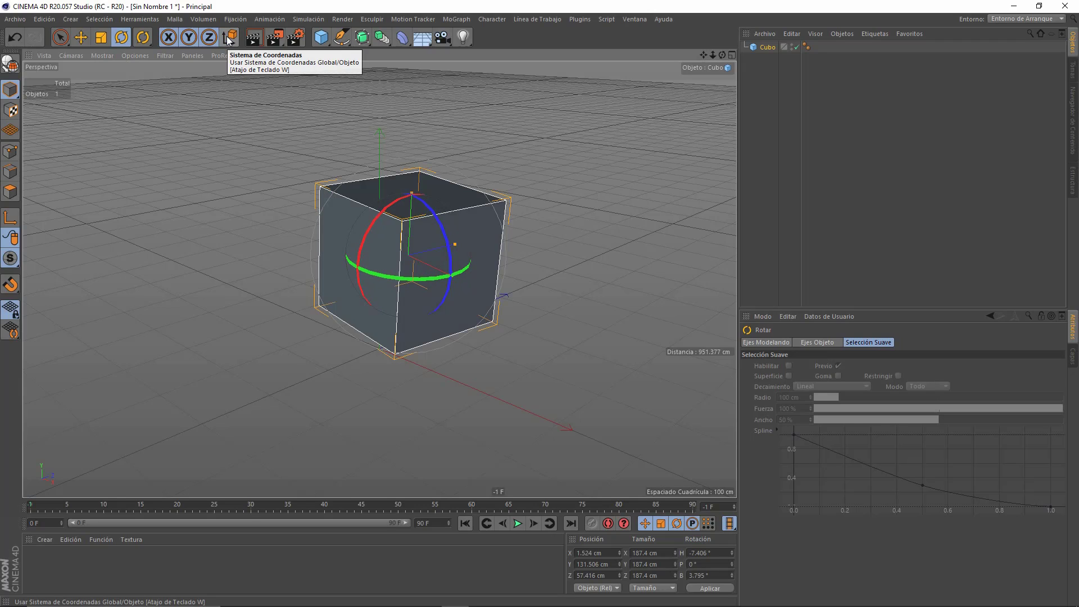
pyautogui.click(229, 39)
pyautogui.click(229, 40)
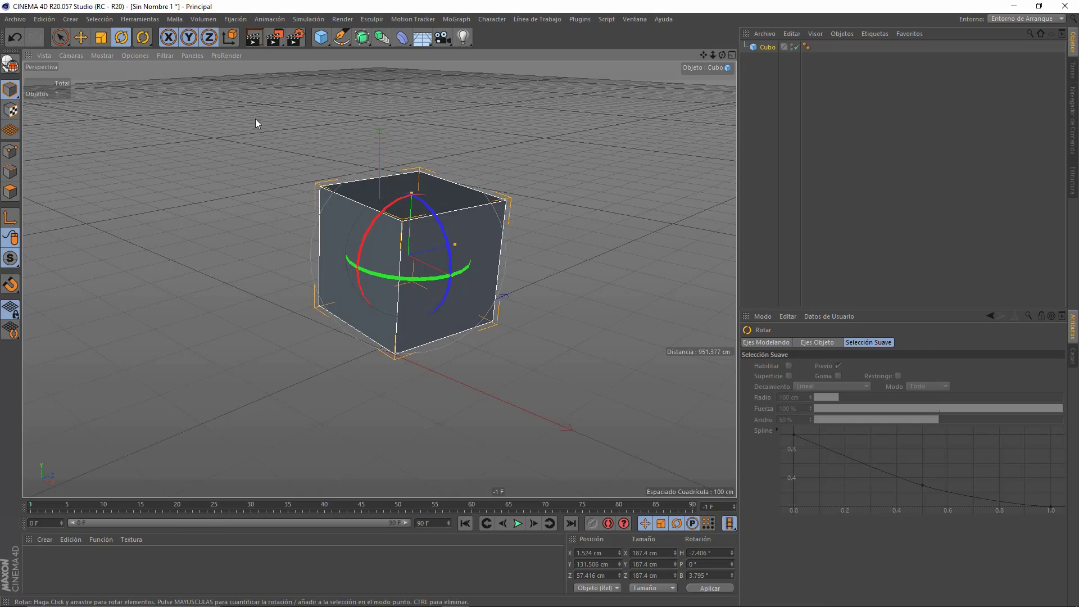
pyautogui.click(255, 38)
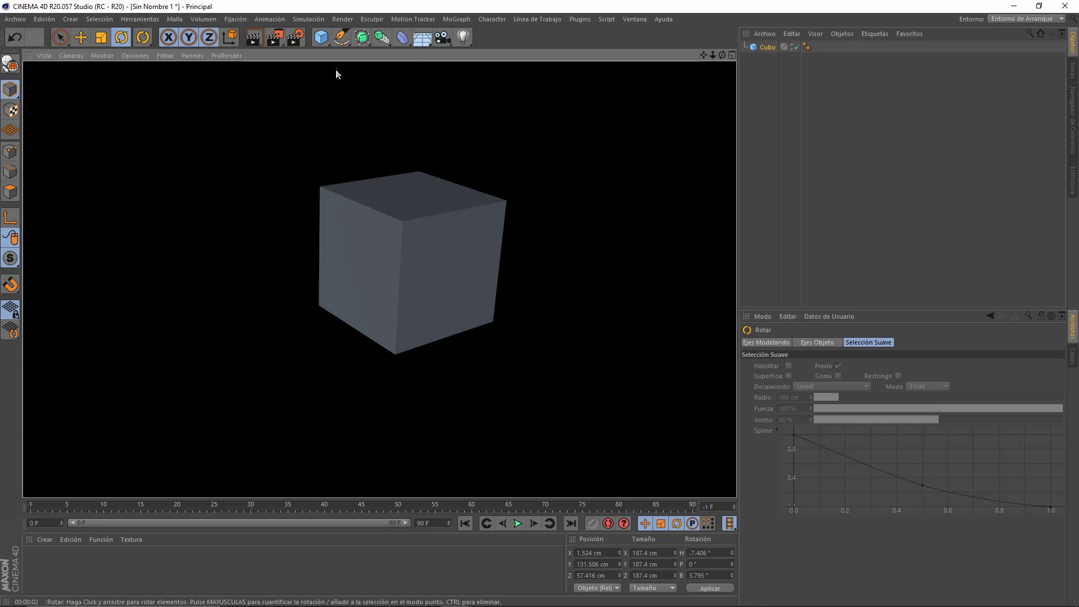
pyautogui.click(713, 56)
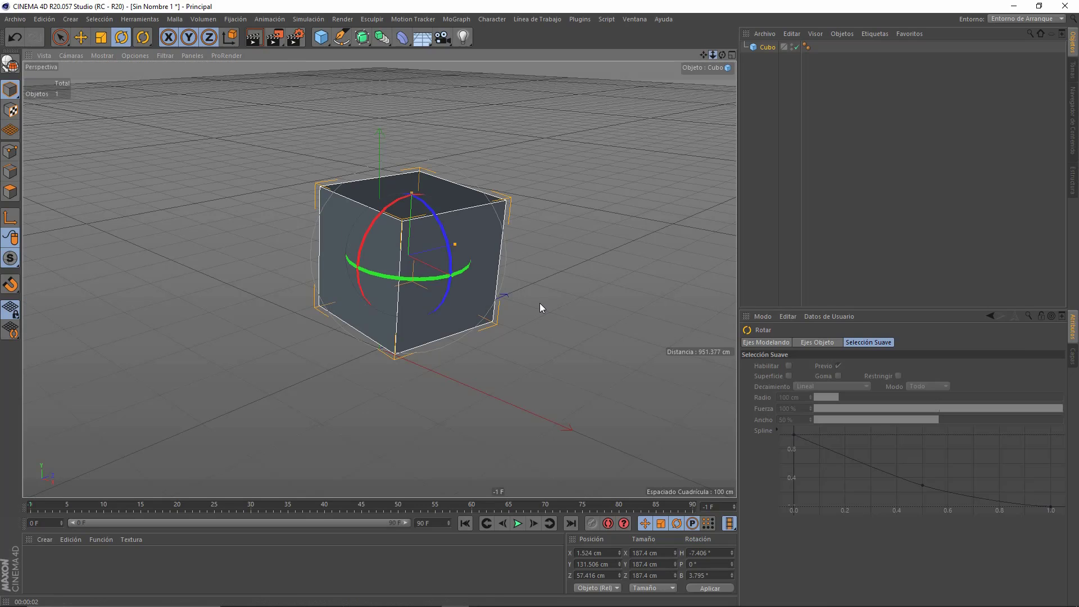
pyautogui.moveTo(713, 55); pyautogui.dragTo(713, 53)
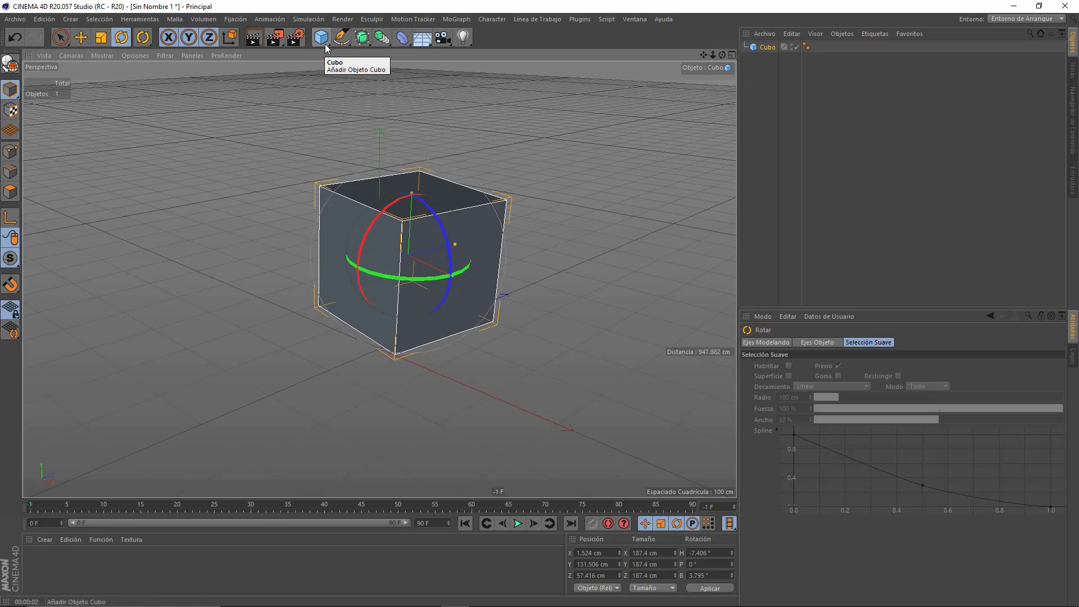
pyautogui.click(281, 44)
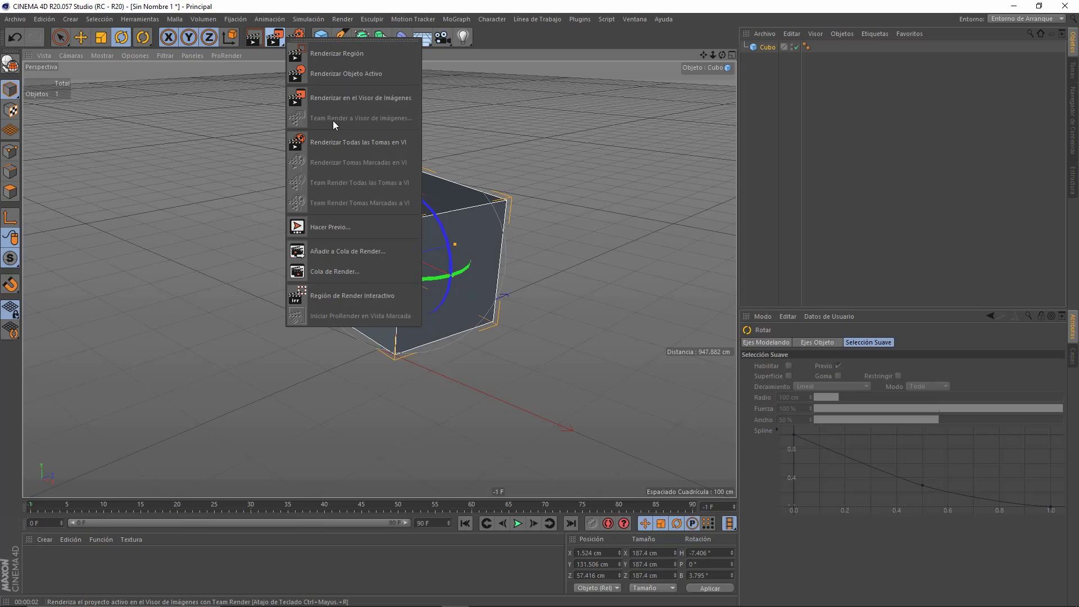
# - Show the Guardar section of Render Settings, keeping TIF output at 8 Bits/Canal
pyautogui.click(300, 37)
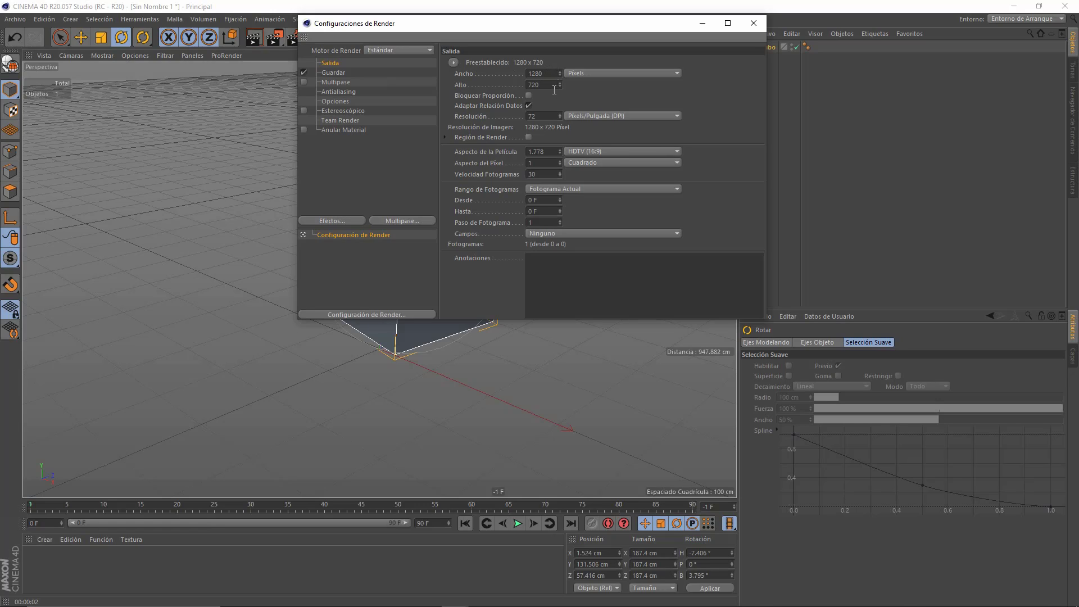
pyautogui.click(335, 76)
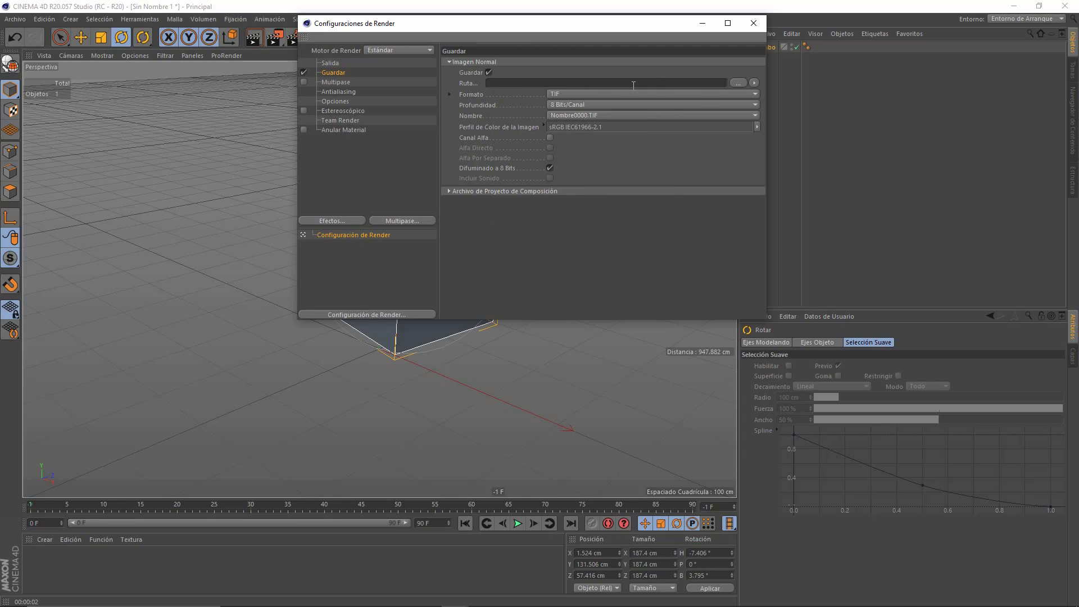
pyautogui.click(560, 95)
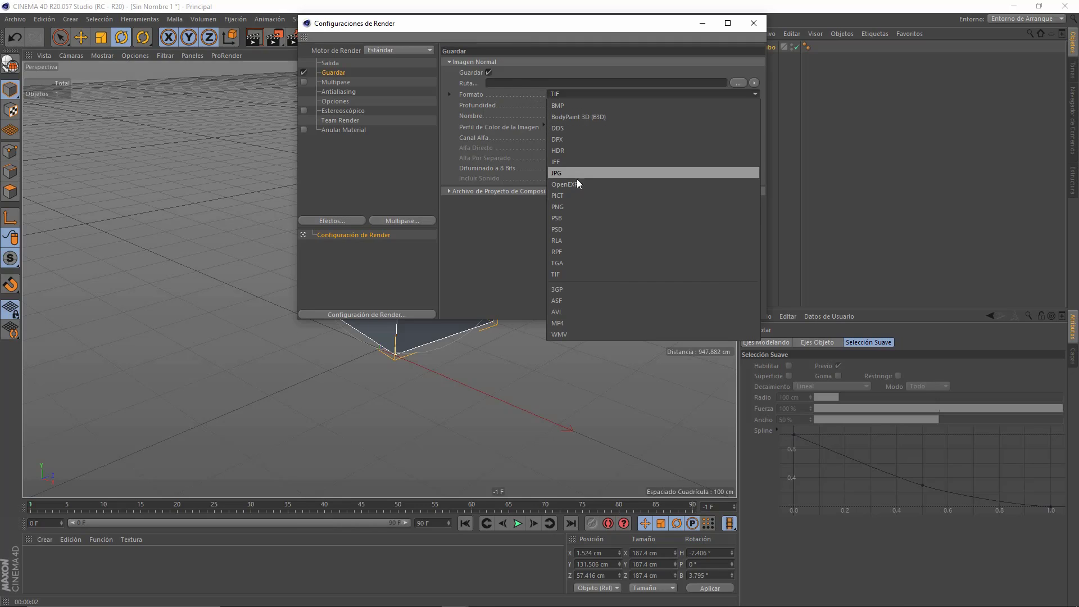
pyautogui.click(514, 89)
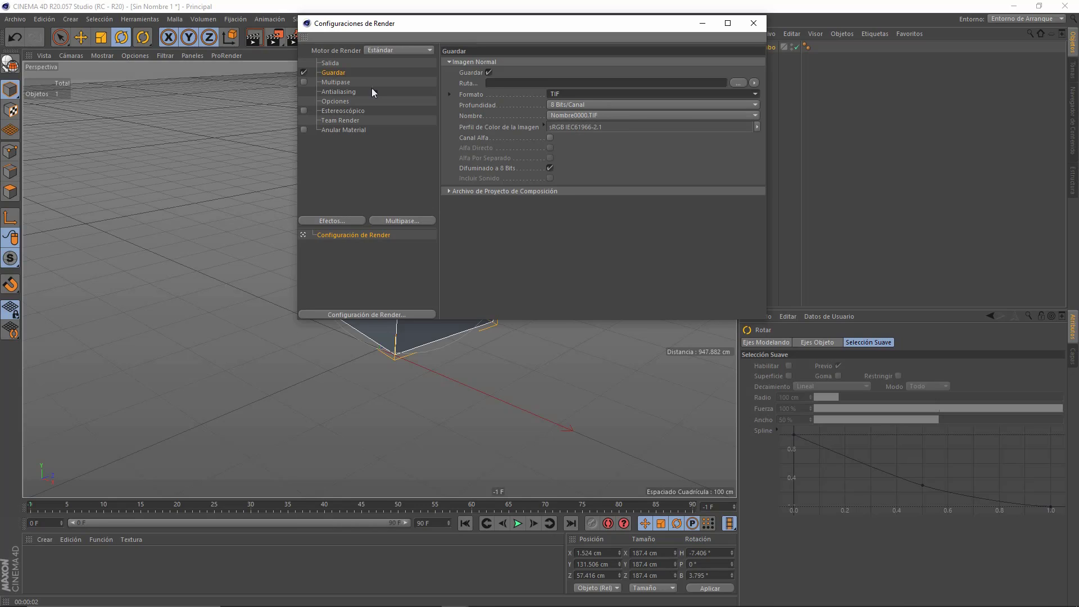
# - View the Multipase and Antialiasing sections and the Efectos and Motor de Render lists, keeping Estándar
pyautogui.click(340, 82)
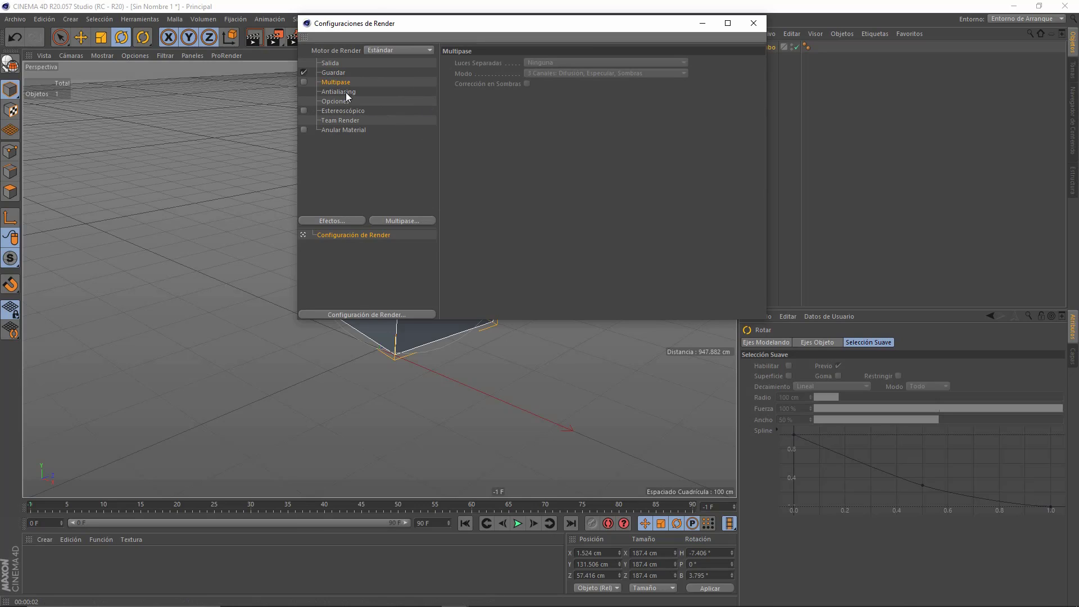
pyautogui.click(340, 92)
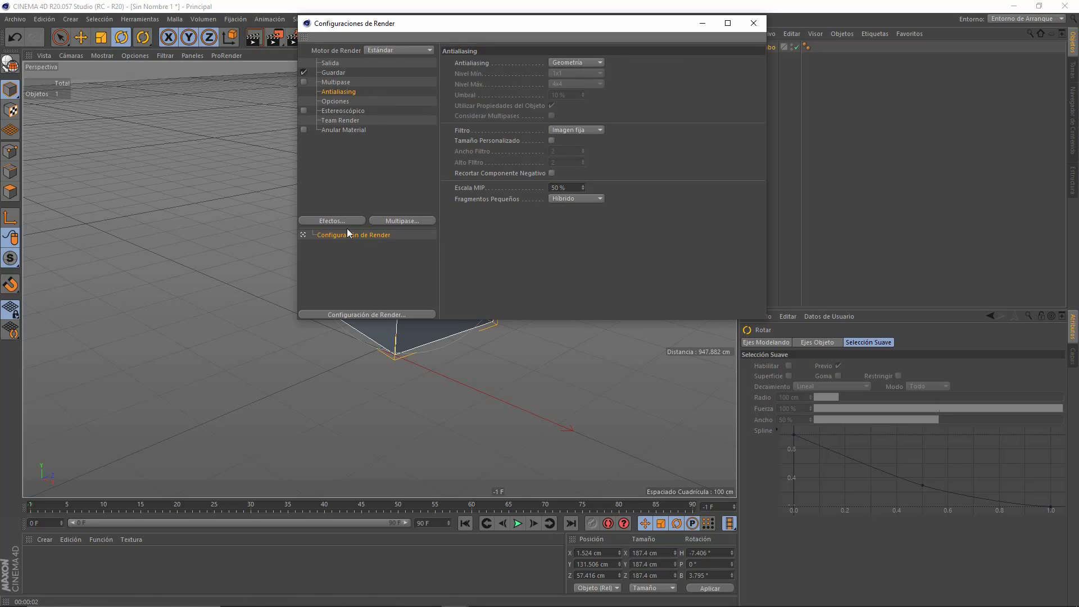
pyautogui.click(333, 221)
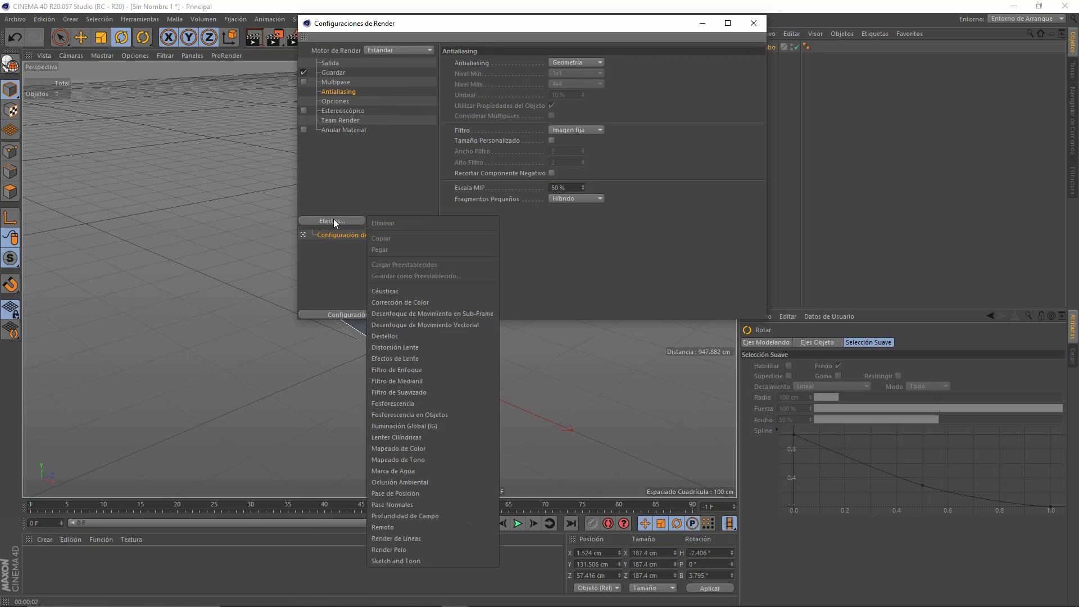
pyautogui.click(664, 247)
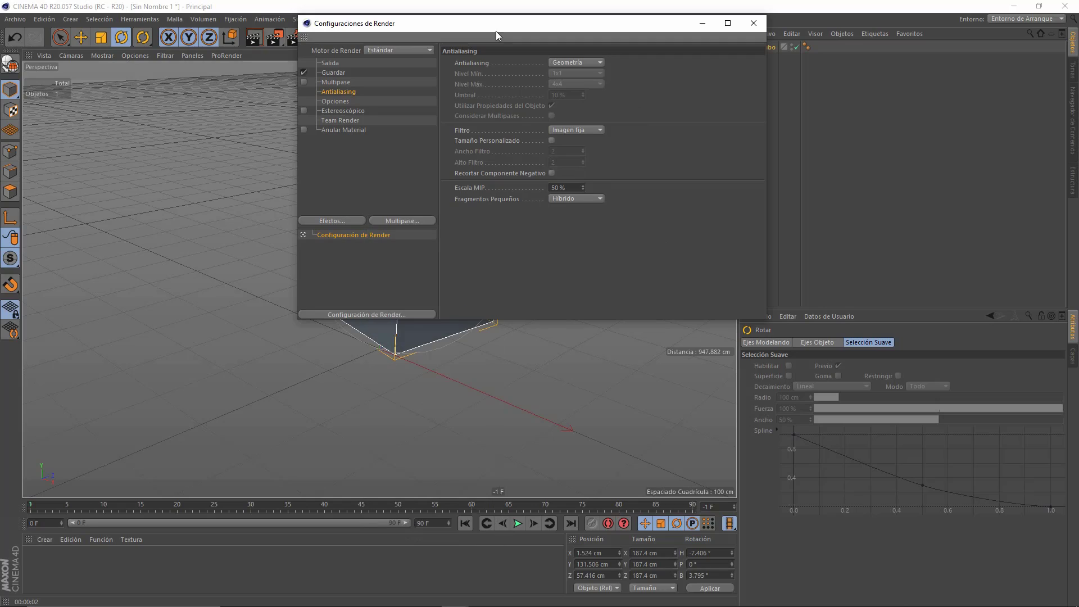
pyautogui.click(418, 52)
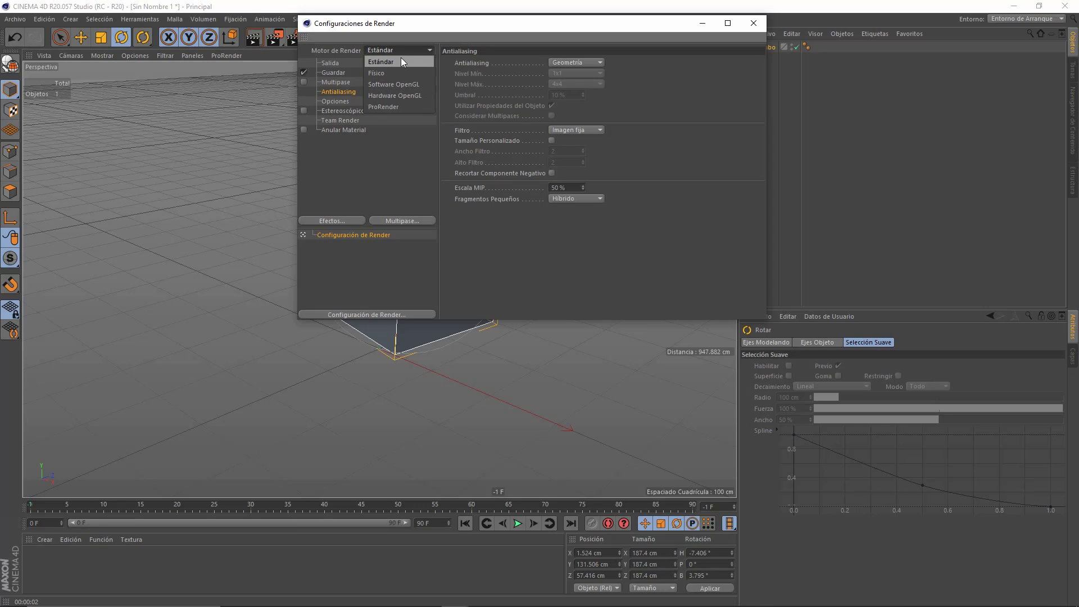
pyautogui.click(386, 30)
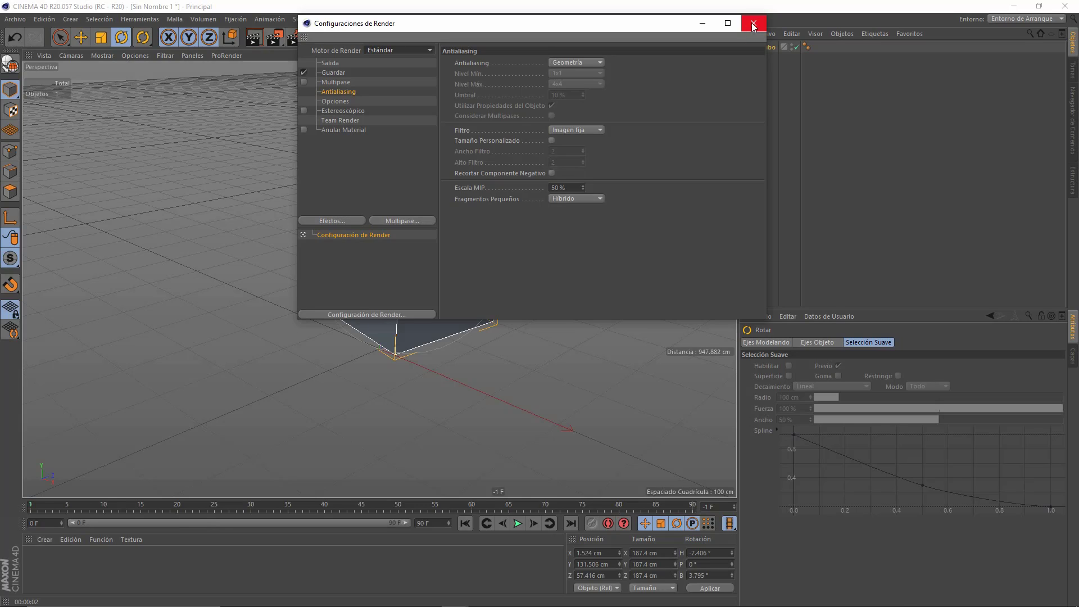
# - Close Render Settings, look at the Crear > Objeto menu, then show the primitives flyout
pyautogui.click(753, 24)
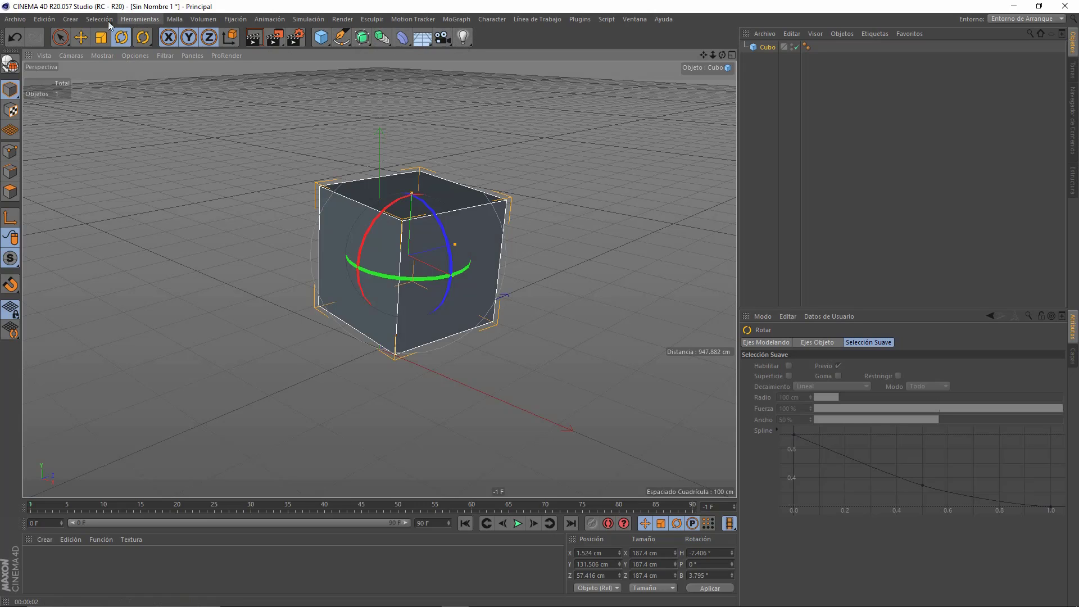
pyautogui.click(73, 23)
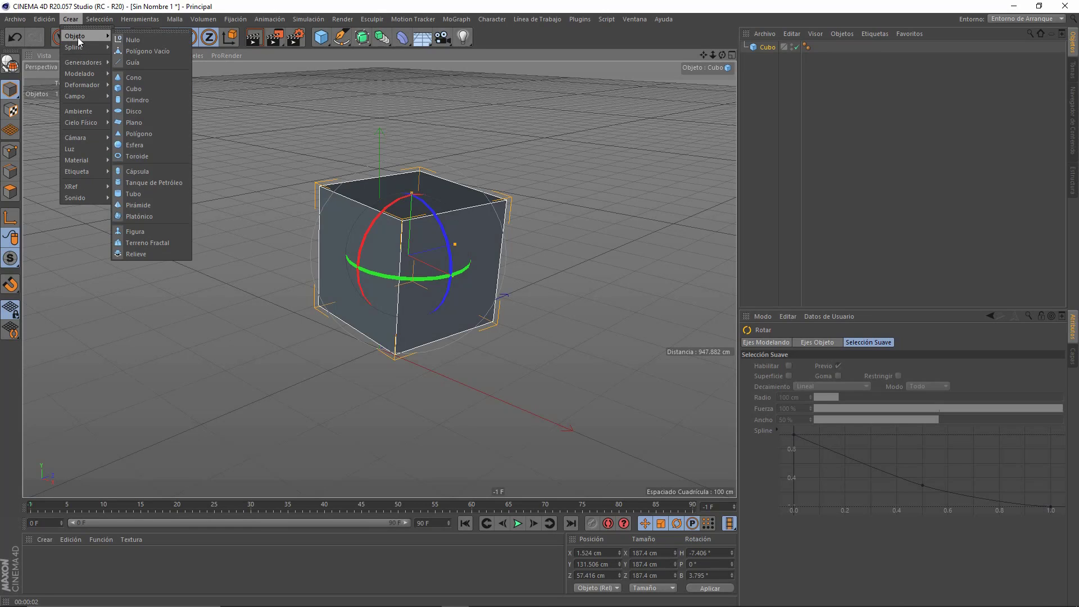
pyautogui.moveTo(80, 35)
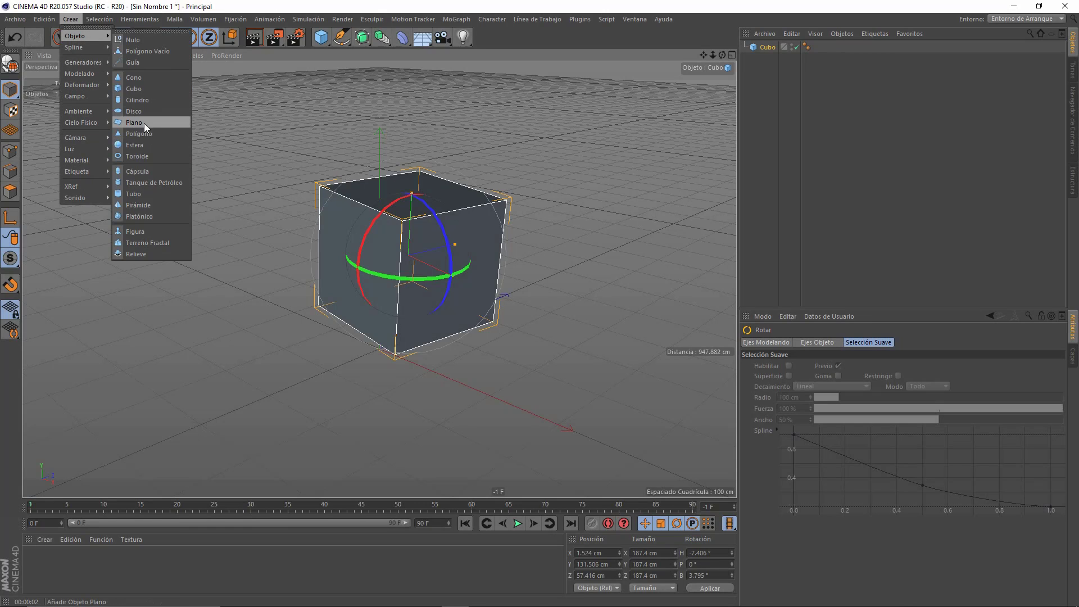
pyautogui.click(329, 43)
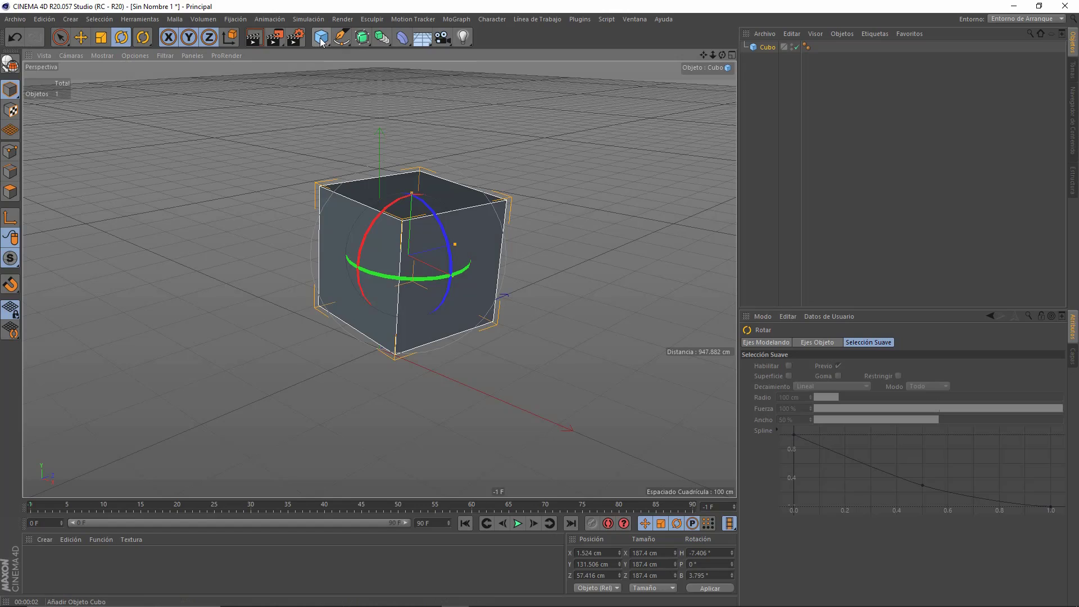
pyautogui.click(329, 44)
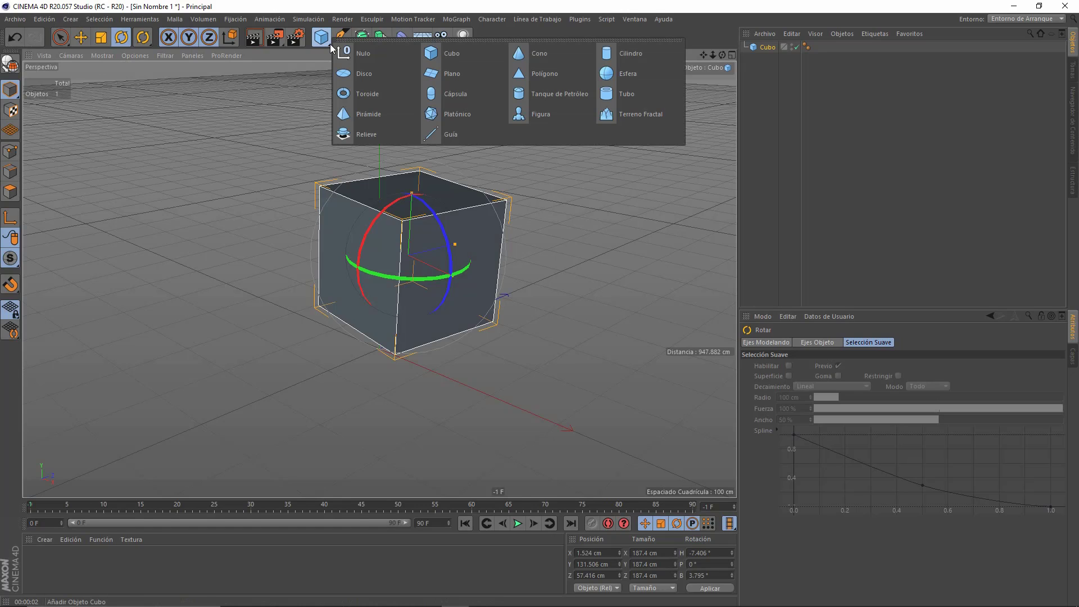
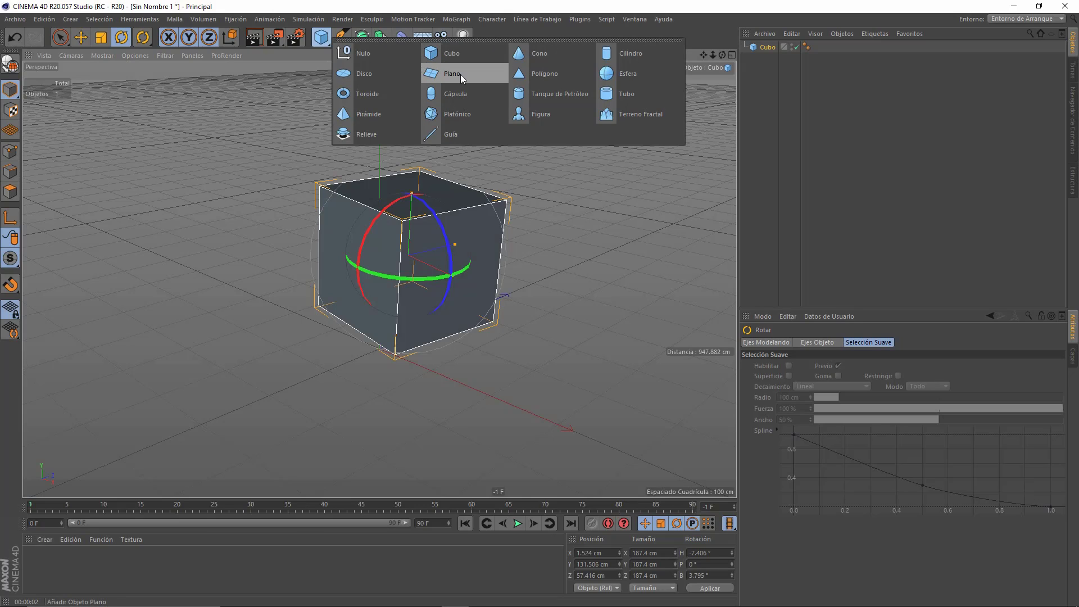
# - Add a Cono, a Toroide and a Tubo from the primitives palette
pyautogui.click(535, 57)
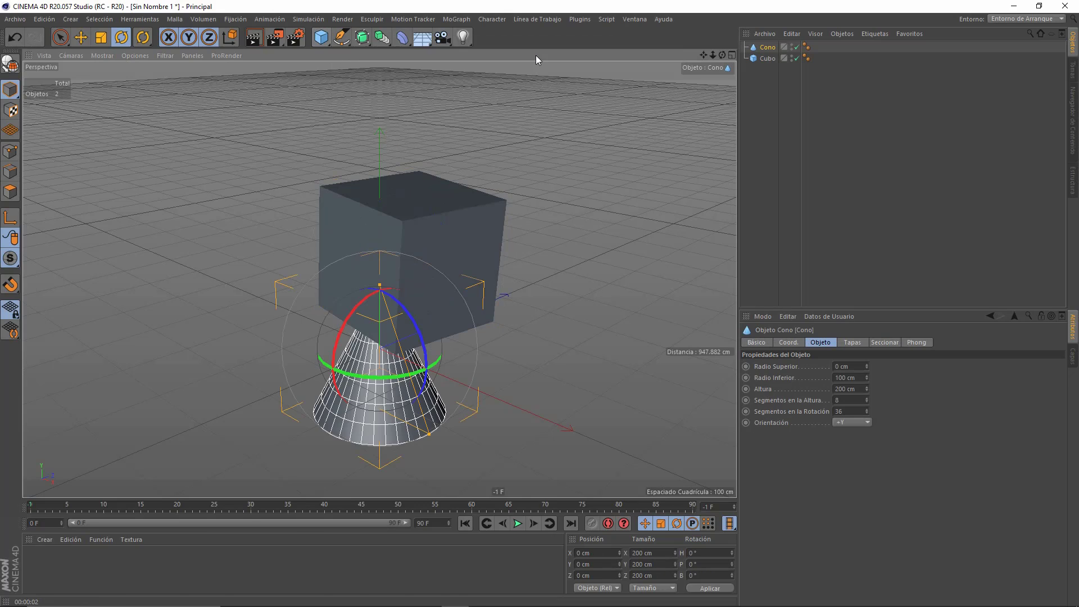
pyautogui.click(298, 65)
pyautogui.click(330, 41)
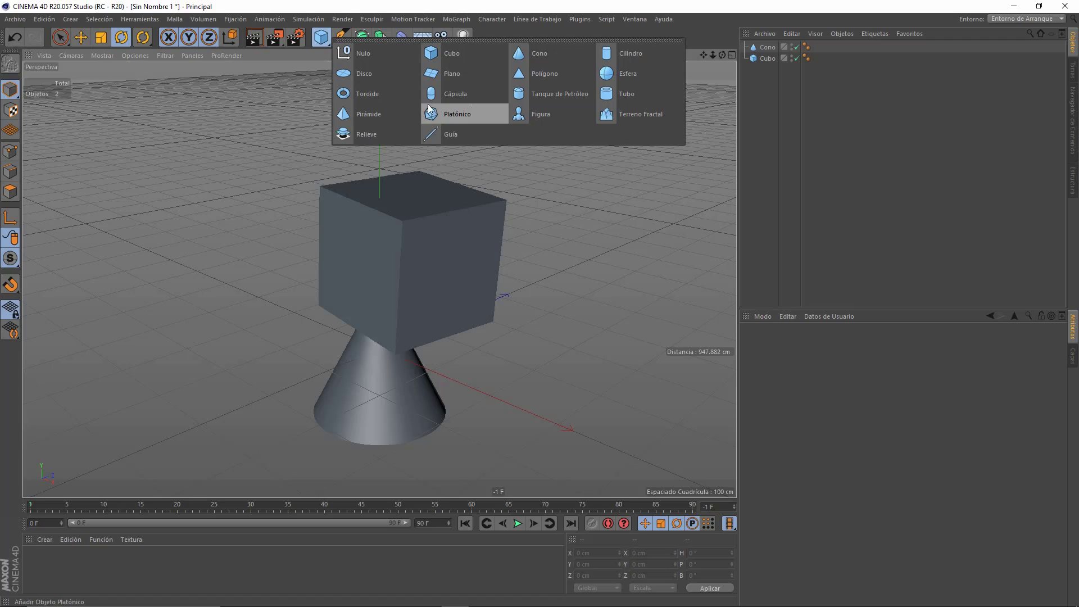
pyautogui.click(373, 93)
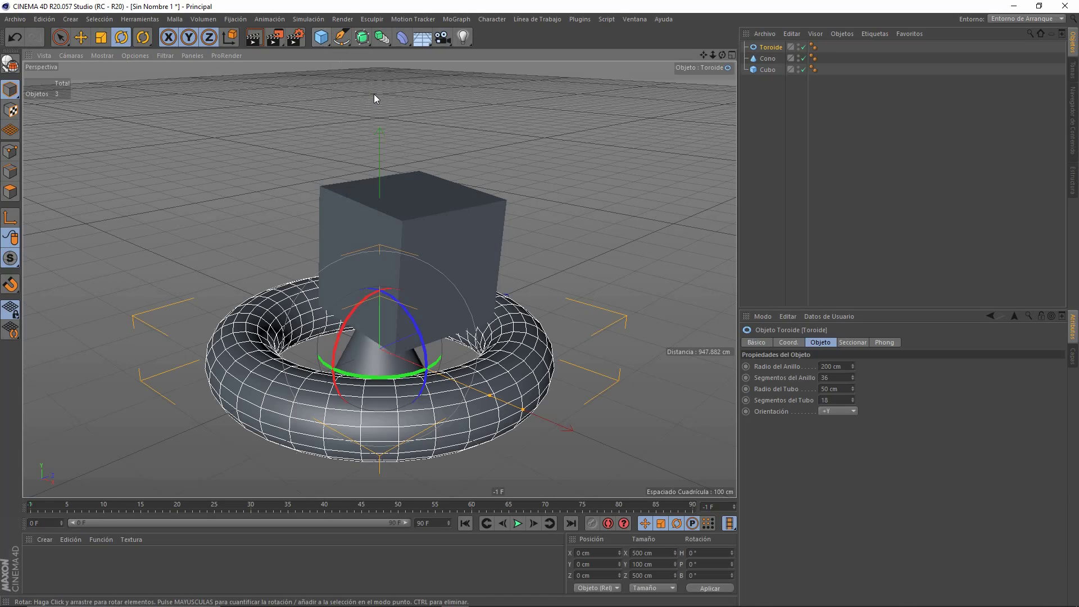
pyautogui.click(324, 38)
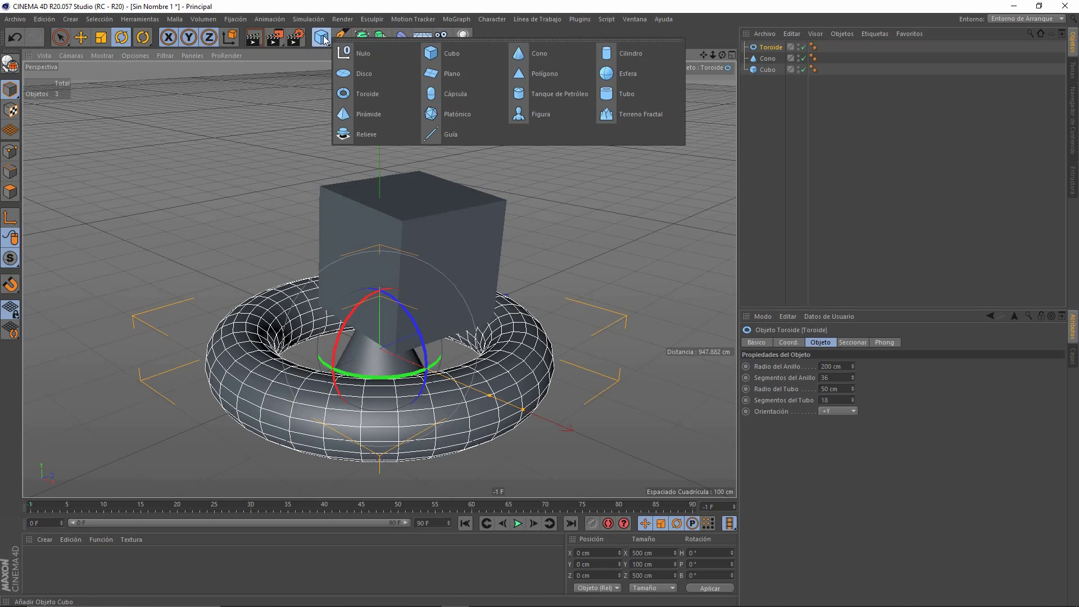
pyautogui.click(638, 95)
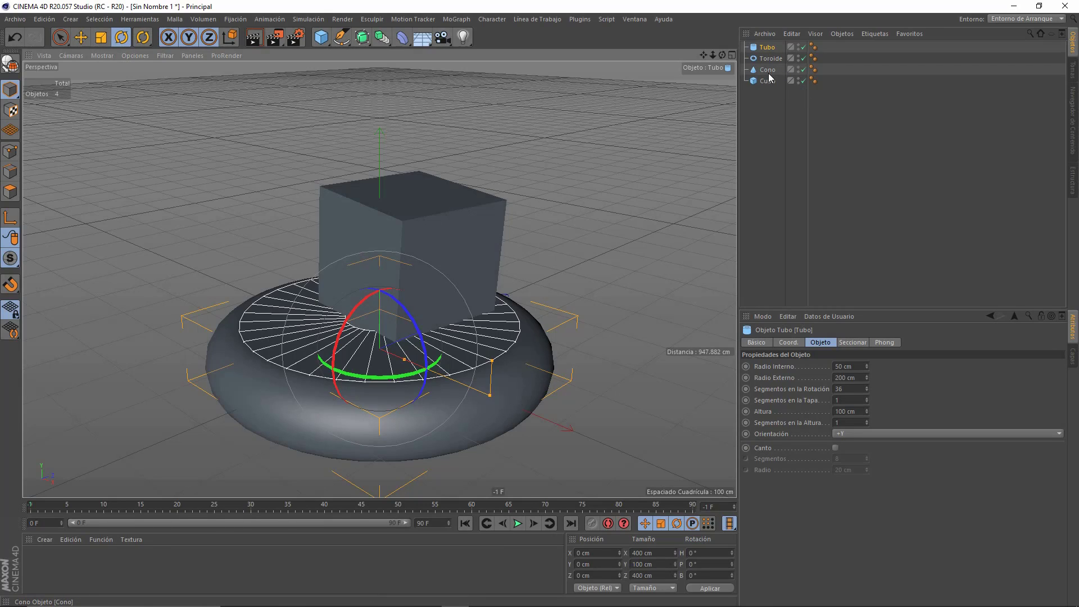
# - Select Cubo and start renaming it, keeping its name unchanged
pyautogui.press('Down')
pyautogui.press('Down')
pyautogui.press('Down')
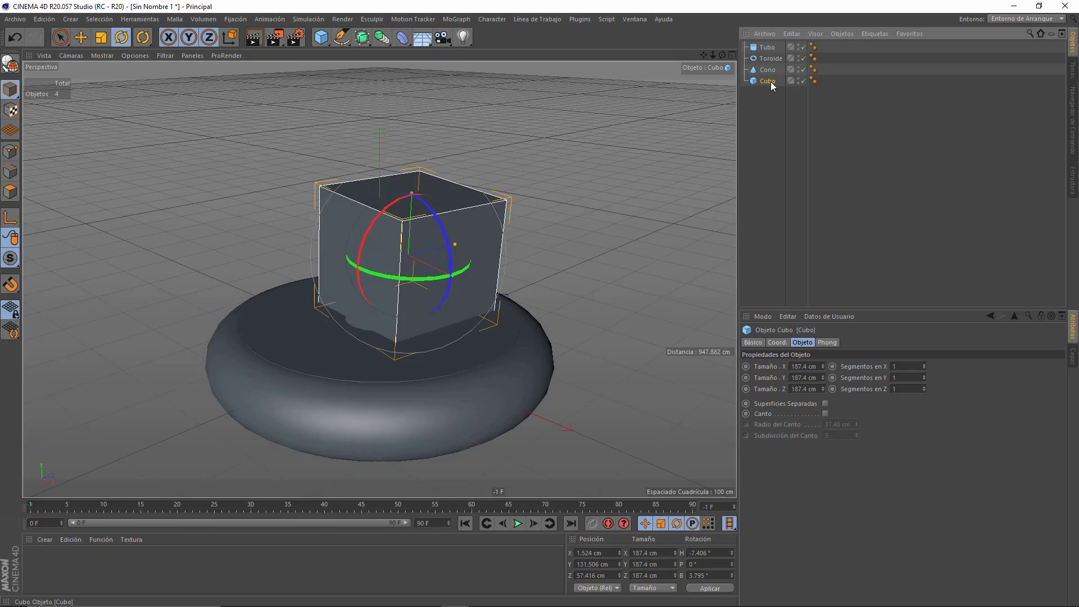
pyautogui.doubleClick(768, 81)
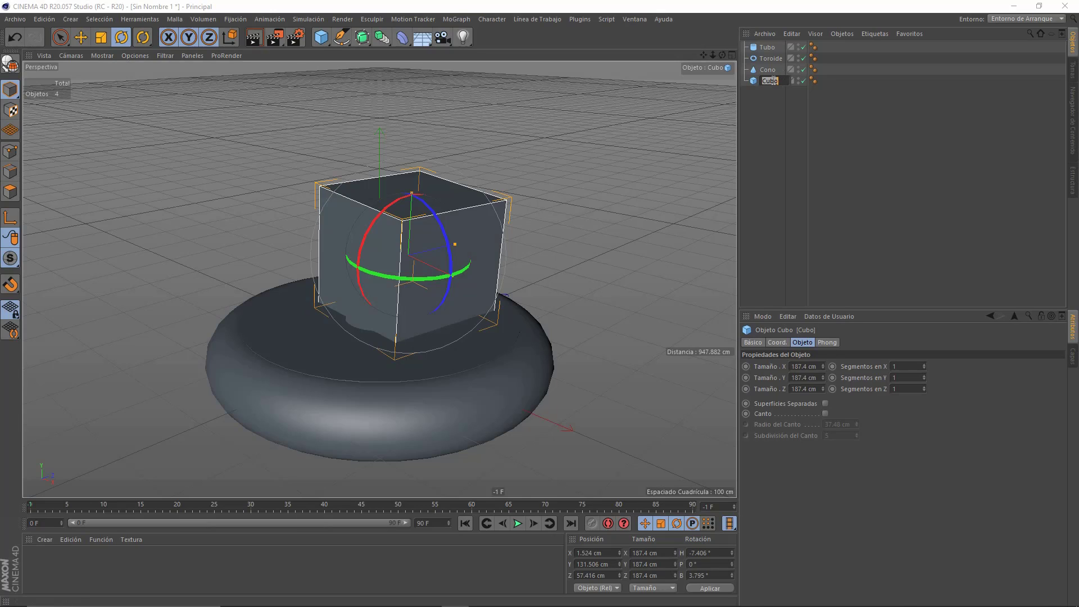
pyautogui.press('Return')
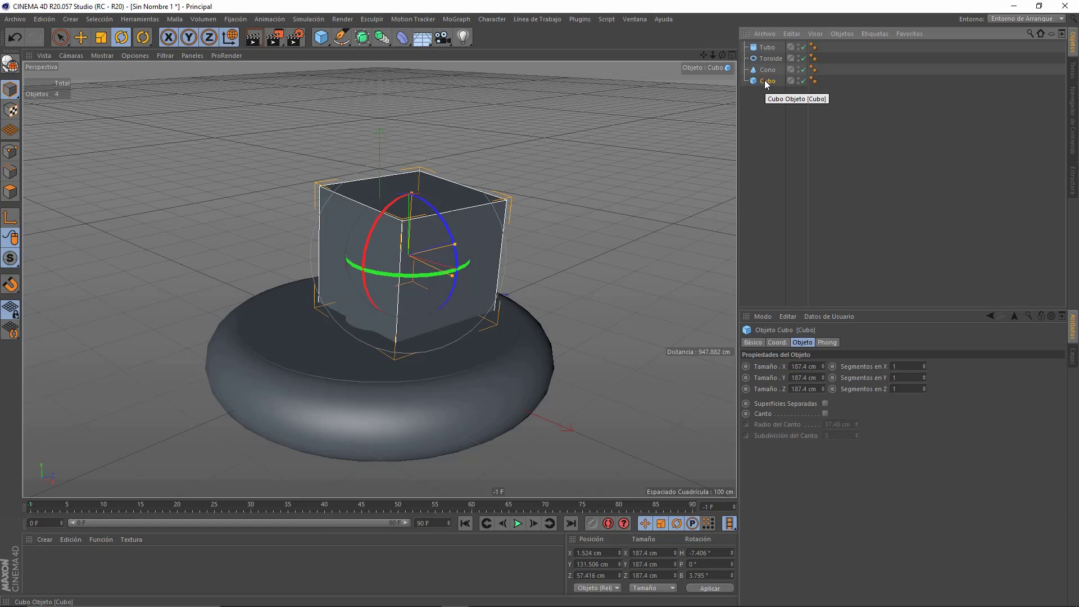
pyautogui.press('e')
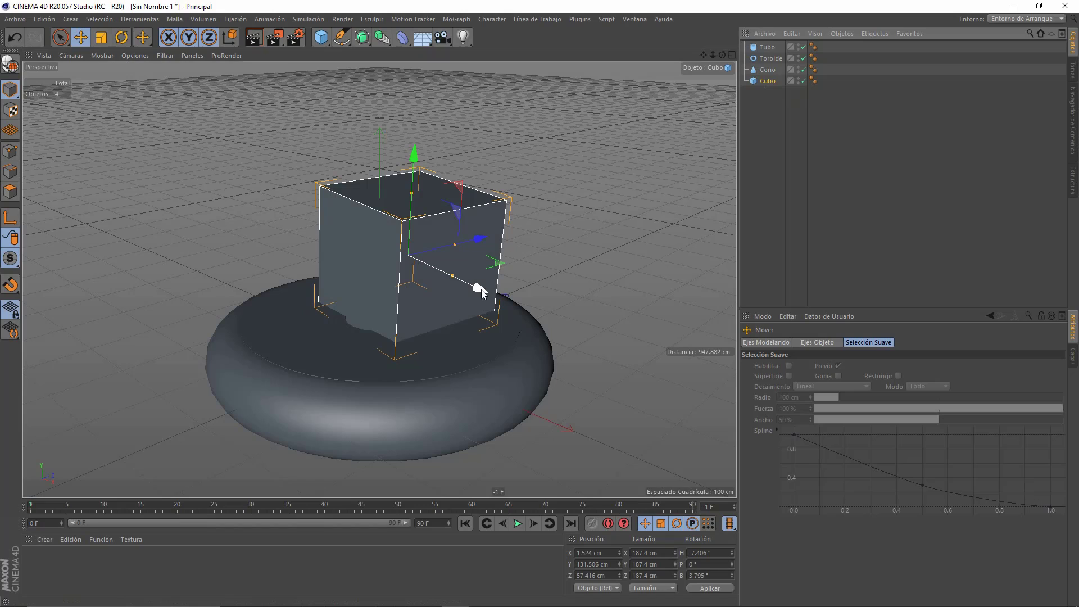
# - Move the cube upper left, the torus back right and the tube left to X -430.423 cm
pyautogui.moveTo(480, 291)
pyautogui.mouseDown()
pyautogui.moveTo(214, 195)
pyautogui.moveTo(223, 202)
pyautogui.mouseUp()
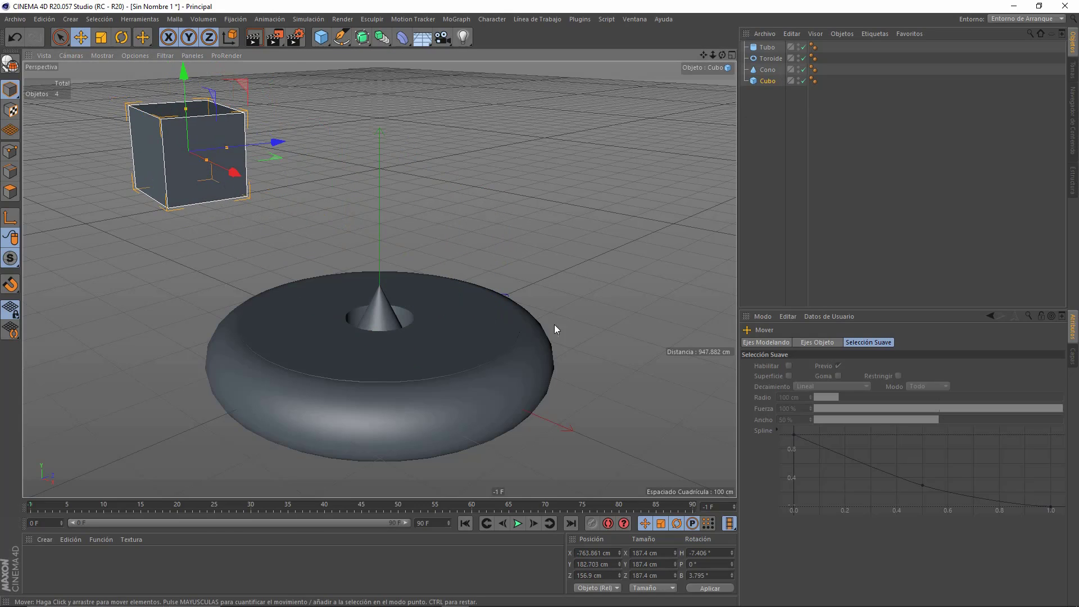
pyautogui.click(536, 346)
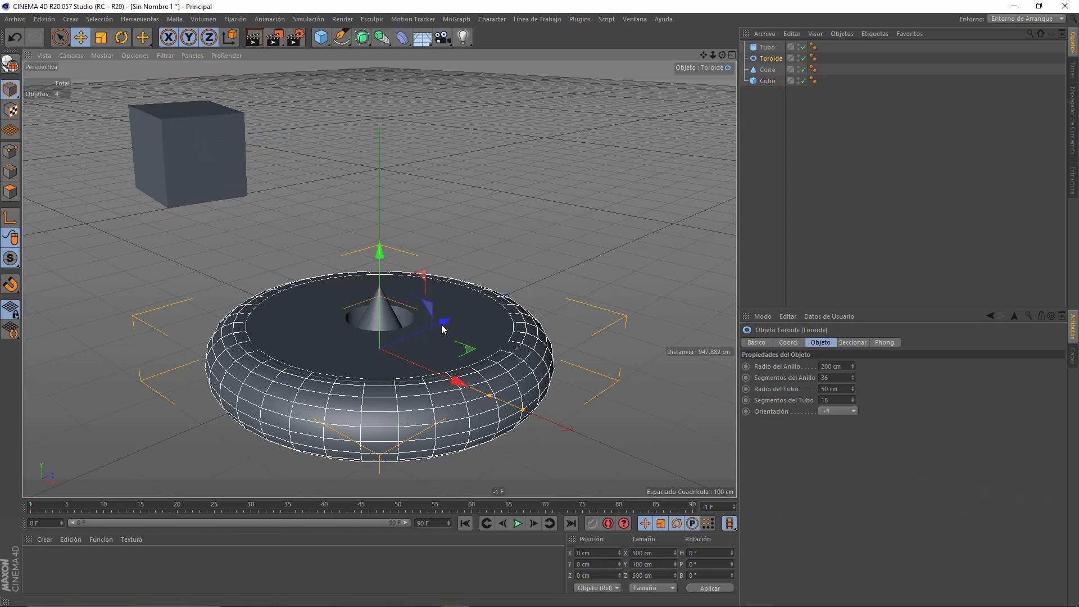
pyautogui.moveTo(444, 323)
pyautogui.mouseDown()
pyautogui.moveTo(522, 283)
pyautogui.moveTo(643, 190)
pyautogui.mouseUp()
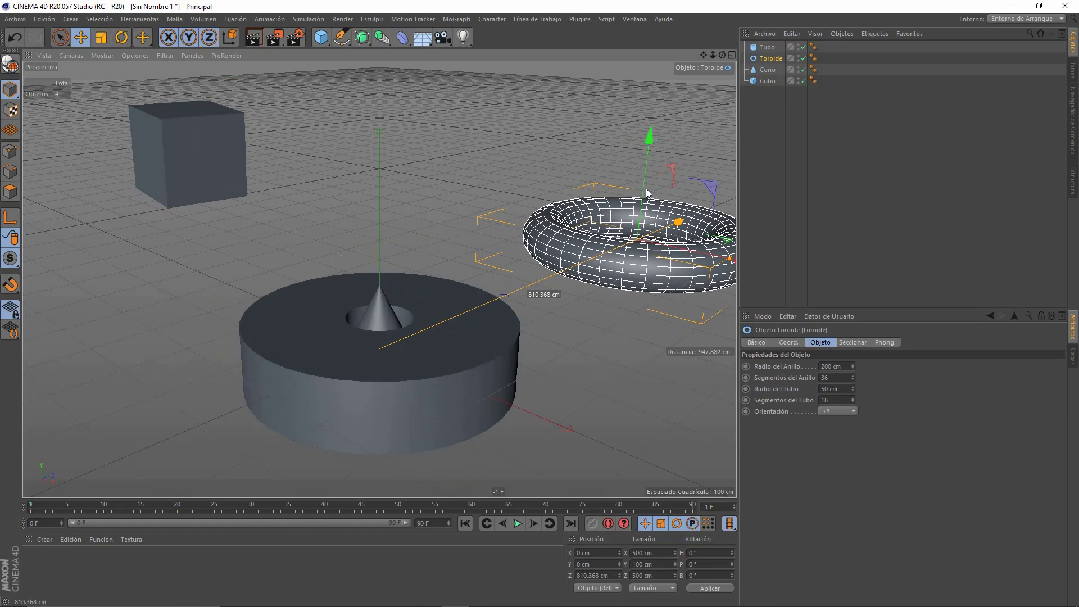
pyautogui.click(466, 333)
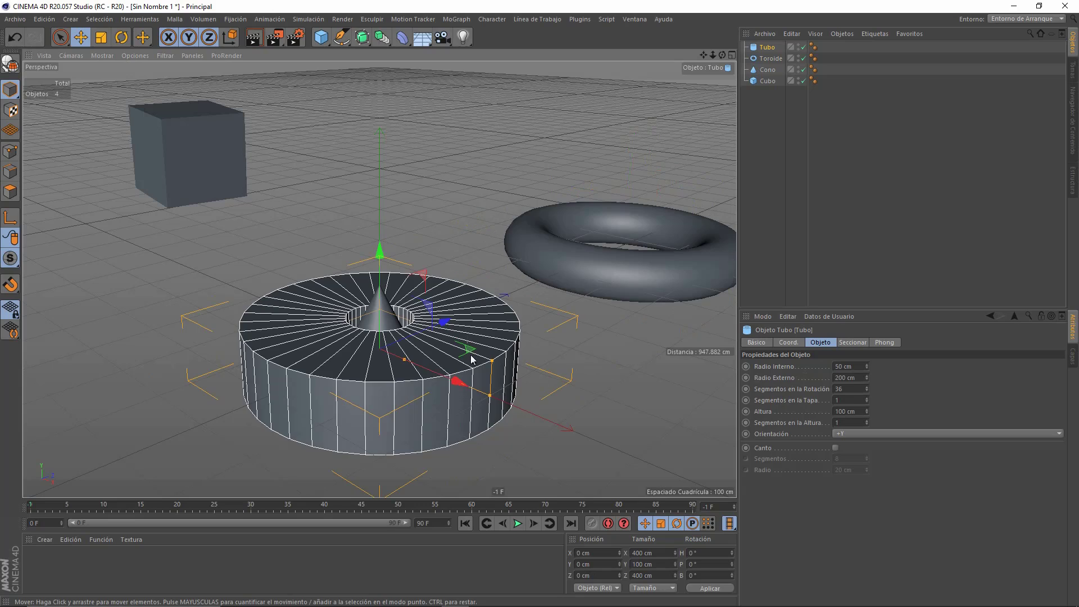
pyautogui.moveTo(455, 380); pyautogui.dragTo(291, 325)
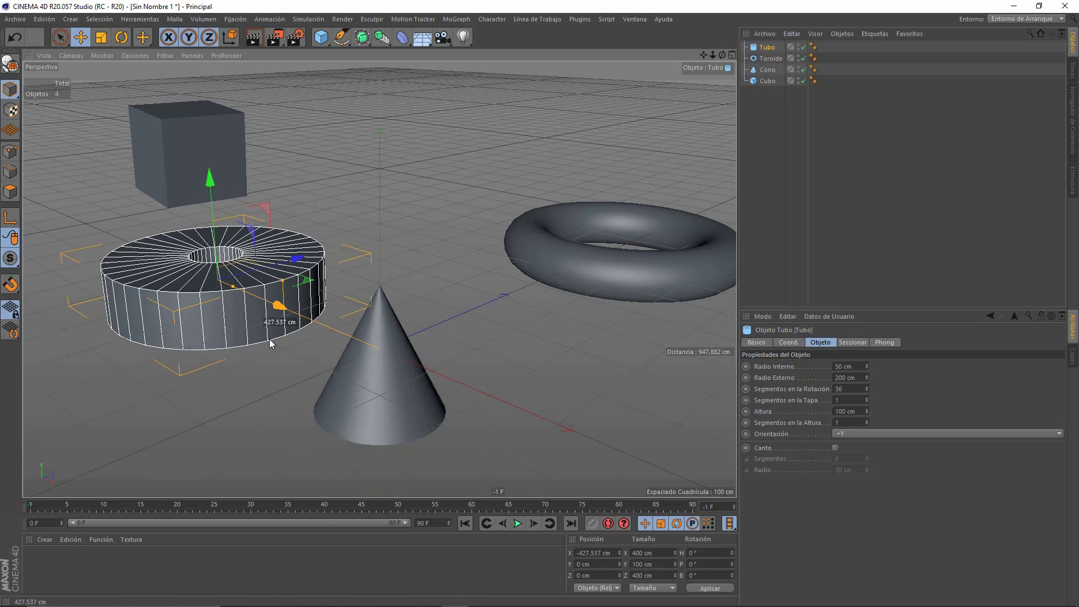
pyautogui.click(349, 44)
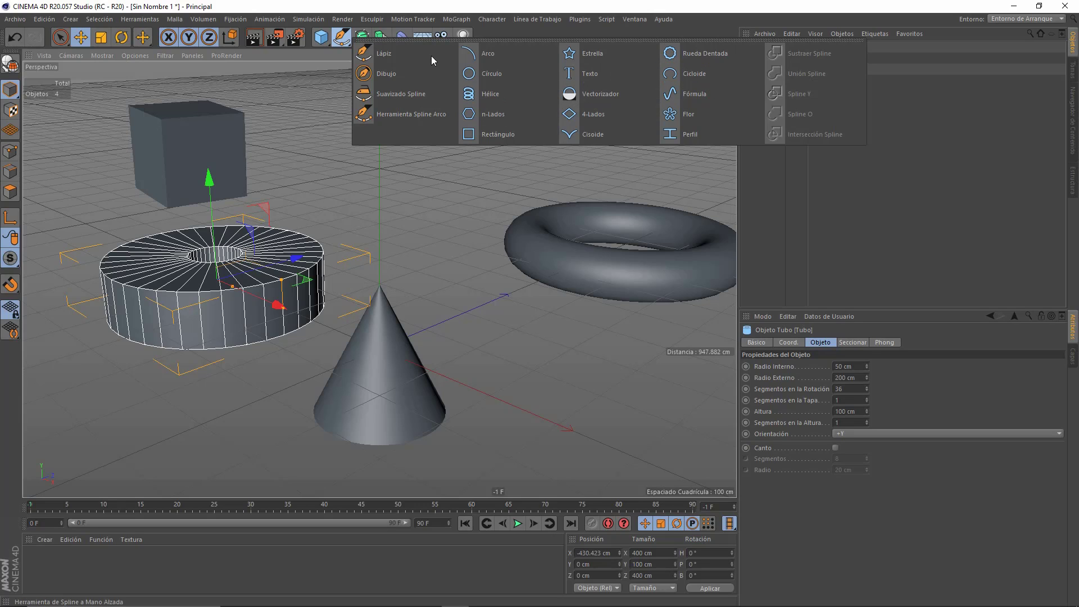
# - Add a 200 cm Círculo spline and move it up and left to X -490.612 cm, above the cone
pyautogui.click(498, 76)
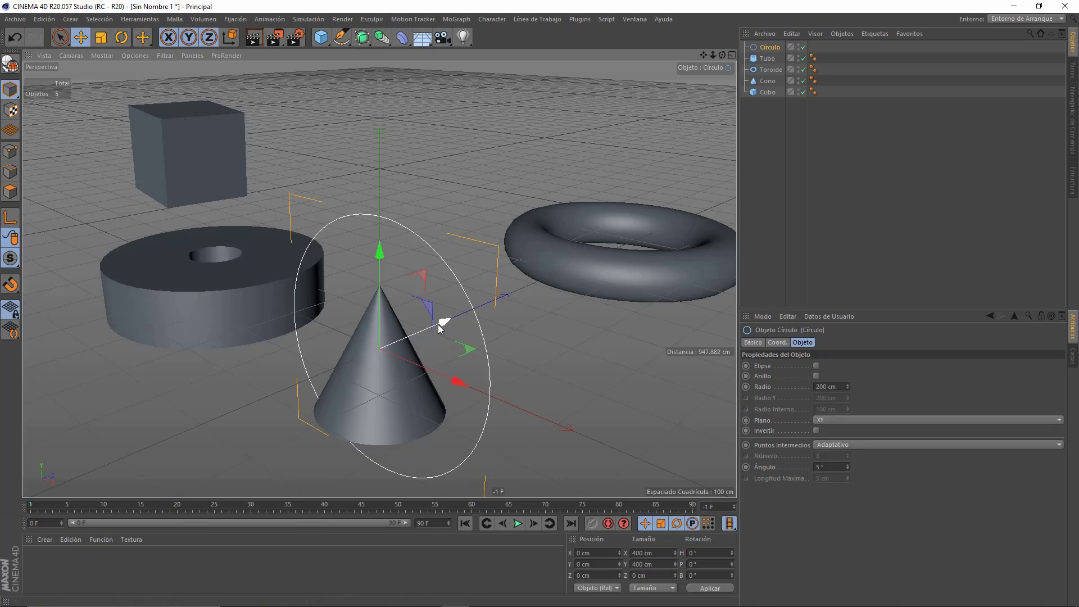
pyautogui.moveTo(441, 324)
pyautogui.mouseDown()
pyautogui.moveTo(498, 271)
pyautogui.moveTo(559, 272)
pyautogui.mouseUp()
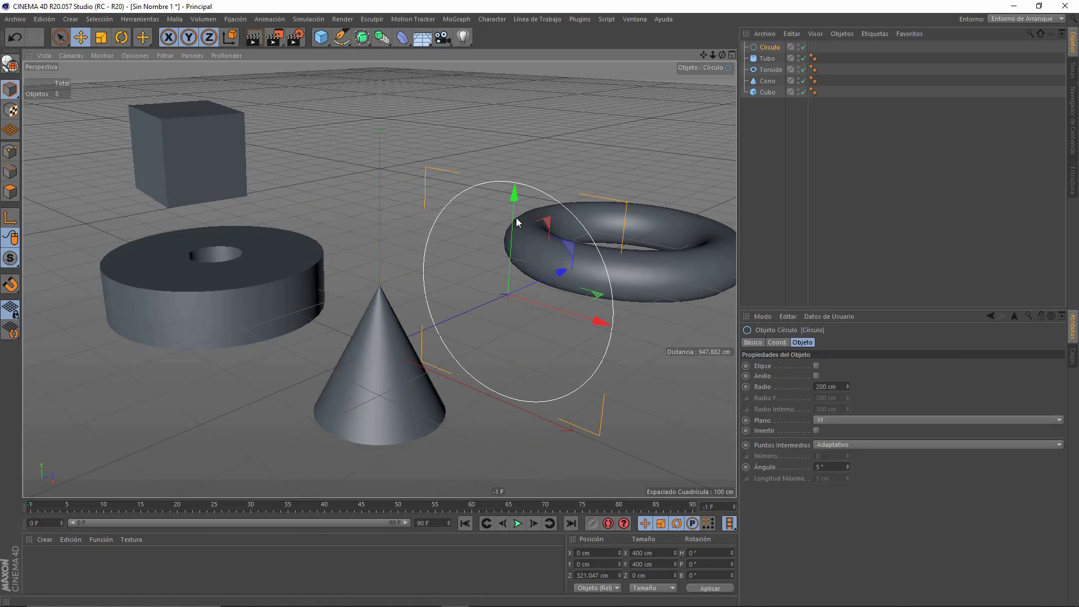
pyautogui.moveTo(512, 185); pyautogui.dragTo(511, 109)
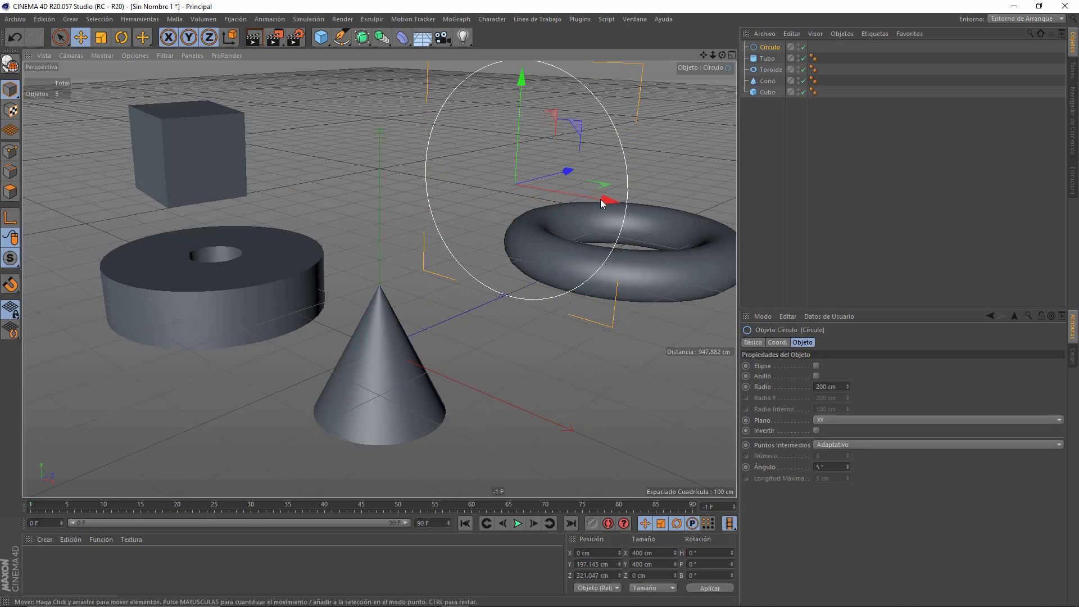
pyautogui.moveTo(599, 202); pyautogui.dragTo(398, 163)
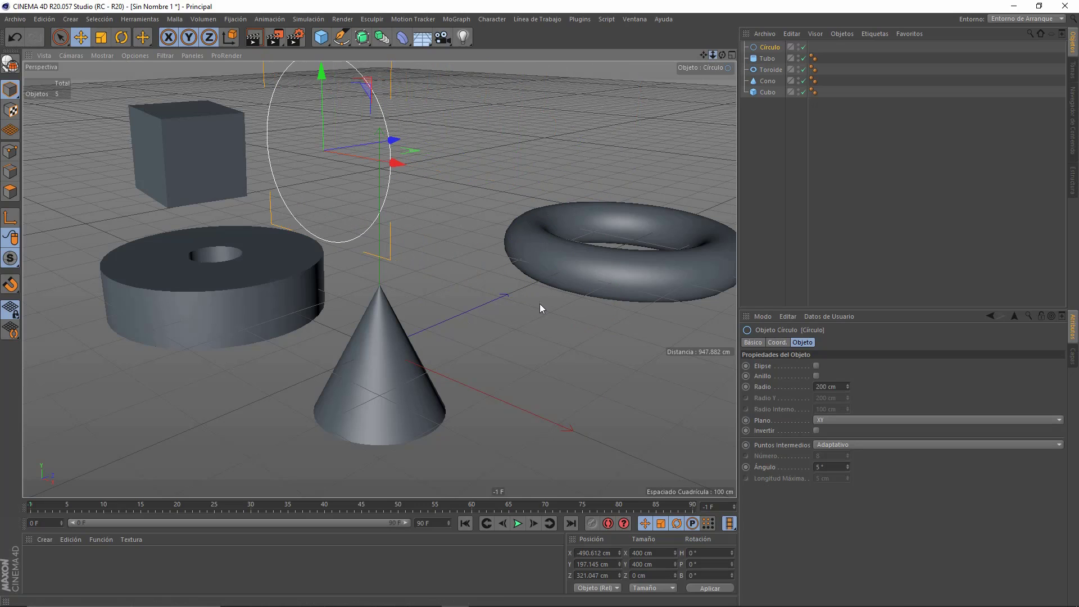
pyautogui.scroll(1, 539, 307)
pyautogui.scroll(1, 540, 306)
pyautogui.scroll(1, 539, 295)
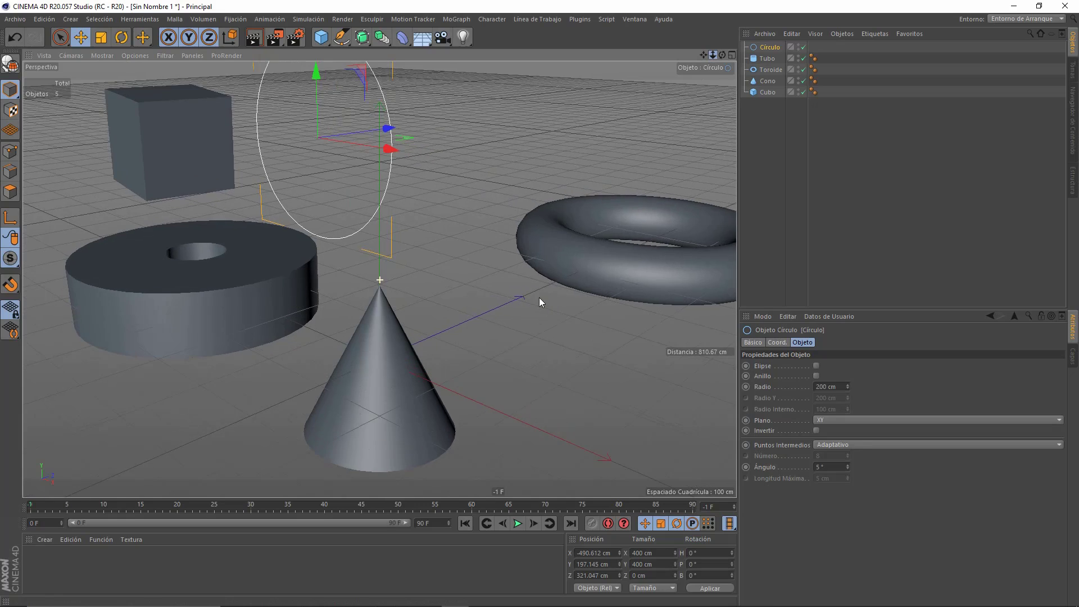
pyautogui.scroll(1, 540, 315)
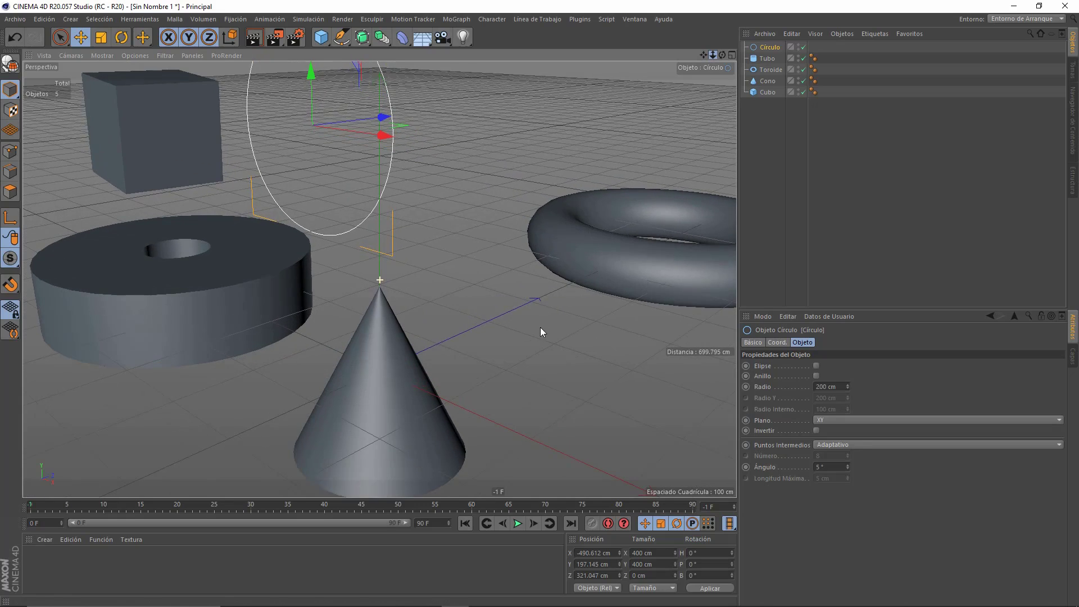
pyautogui.scroll(-3, 539, 315)
pyautogui.scroll(-2, 539, 306)
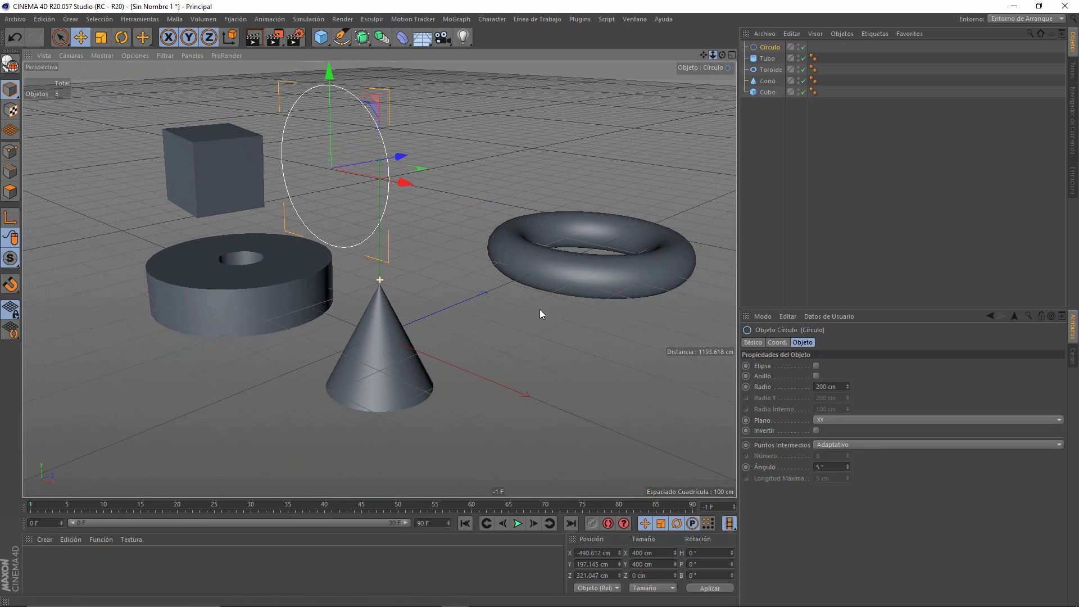
pyautogui.scroll(-1, 540, 306)
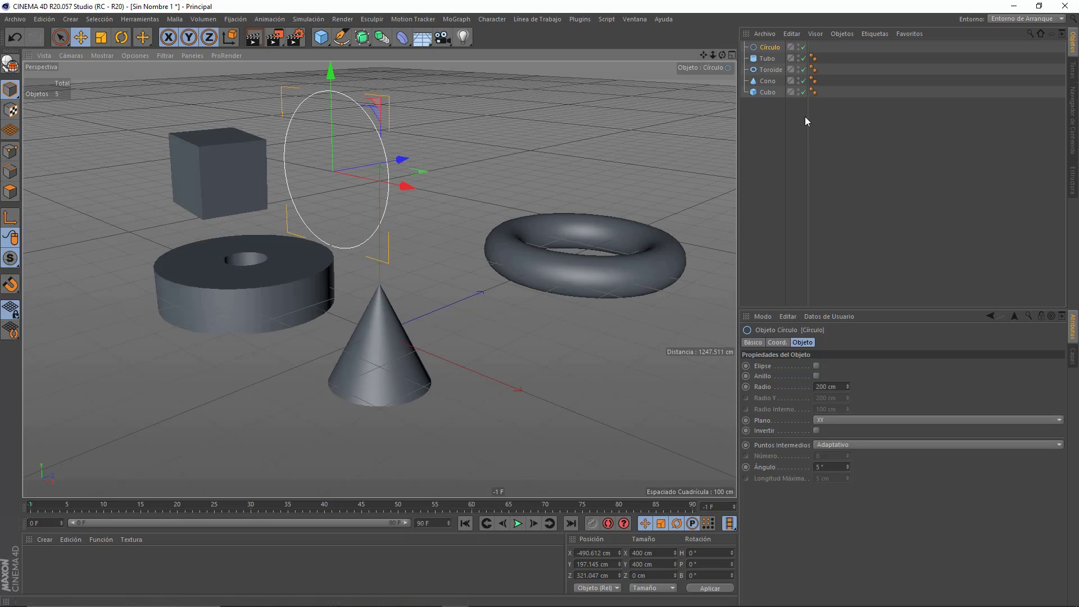
# - Browse the generator, deformer, floor/sky, camera and light palettes without adding anything
pyautogui.click(370, 43)
pyautogui.click(391, 45)
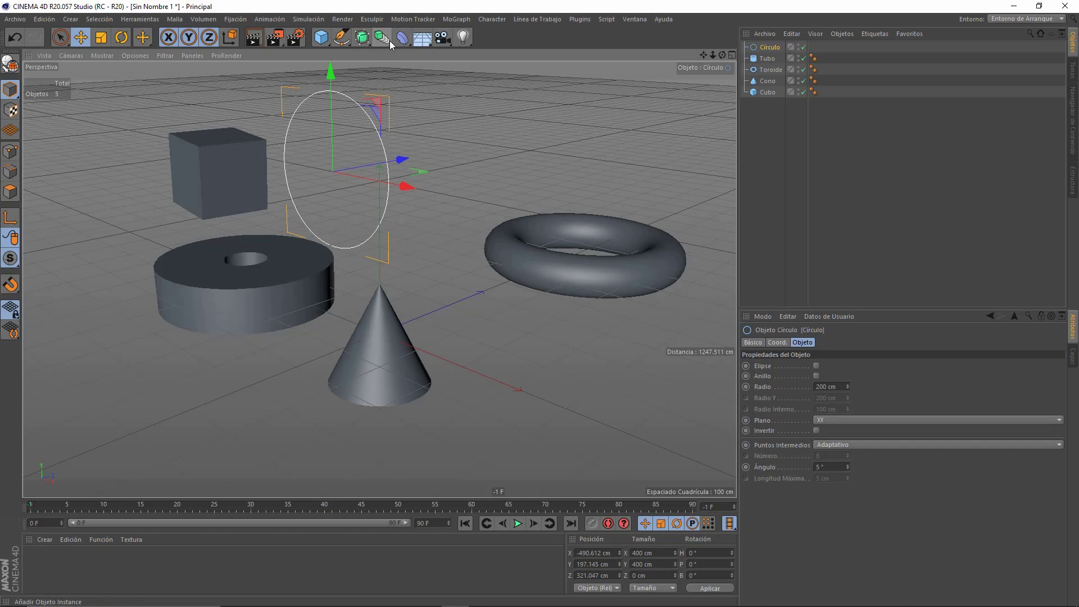
pyautogui.click(388, 41)
pyautogui.click(405, 45)
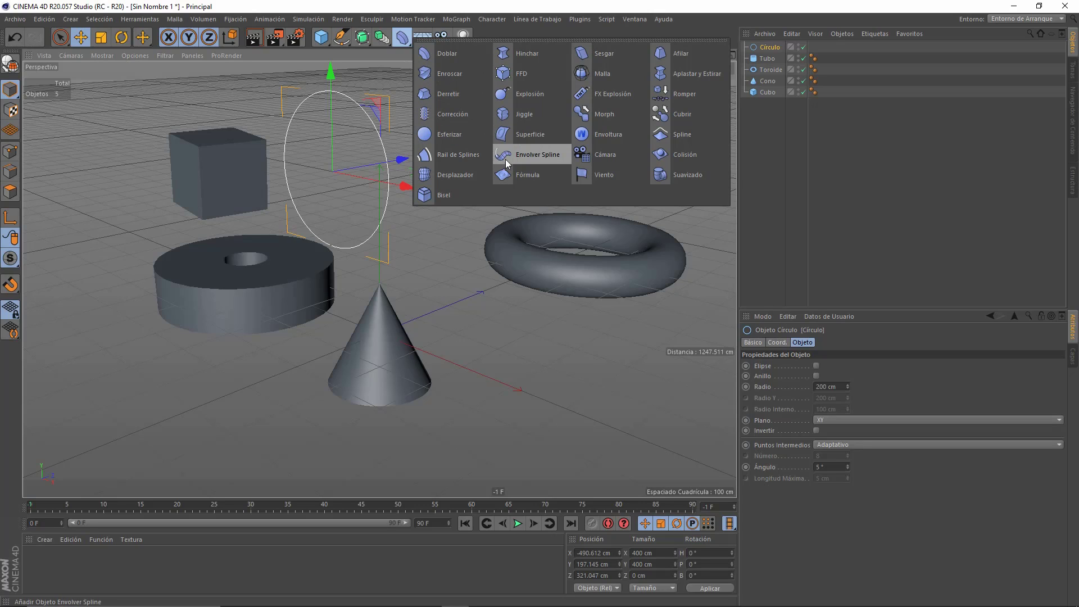
pyautogui.click(461, 6)
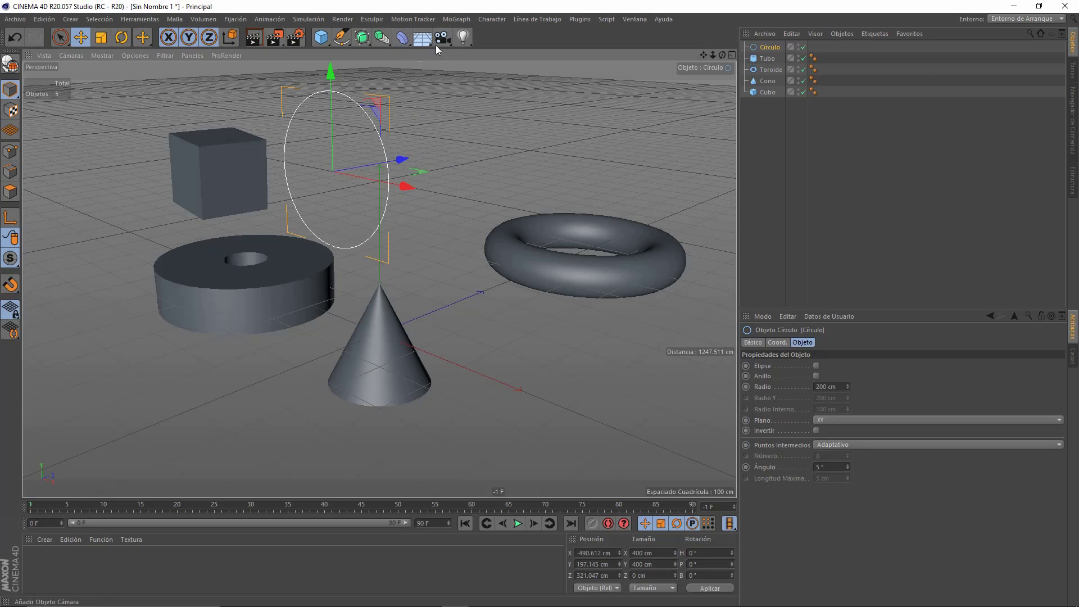
pyautogui.click(430, 43)
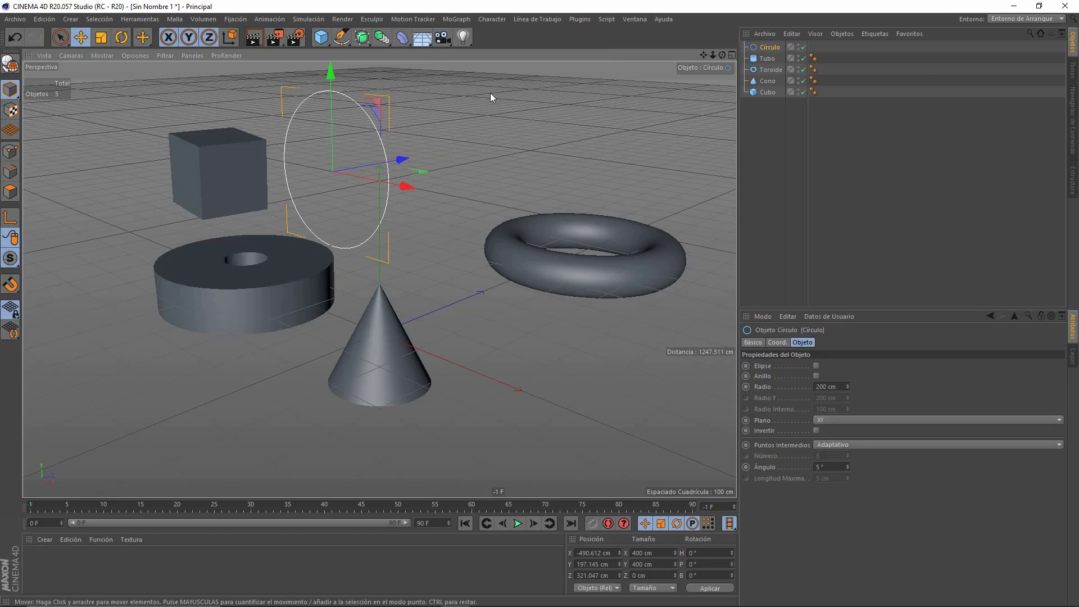
pyautogui.click(453, 46)
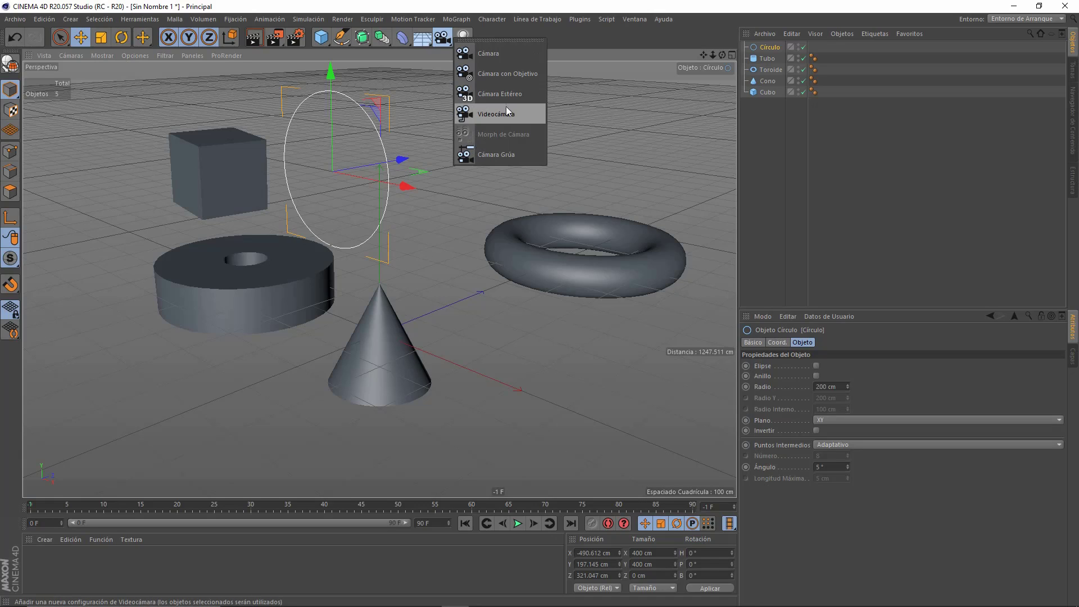
pyautogui.click(475, 29)
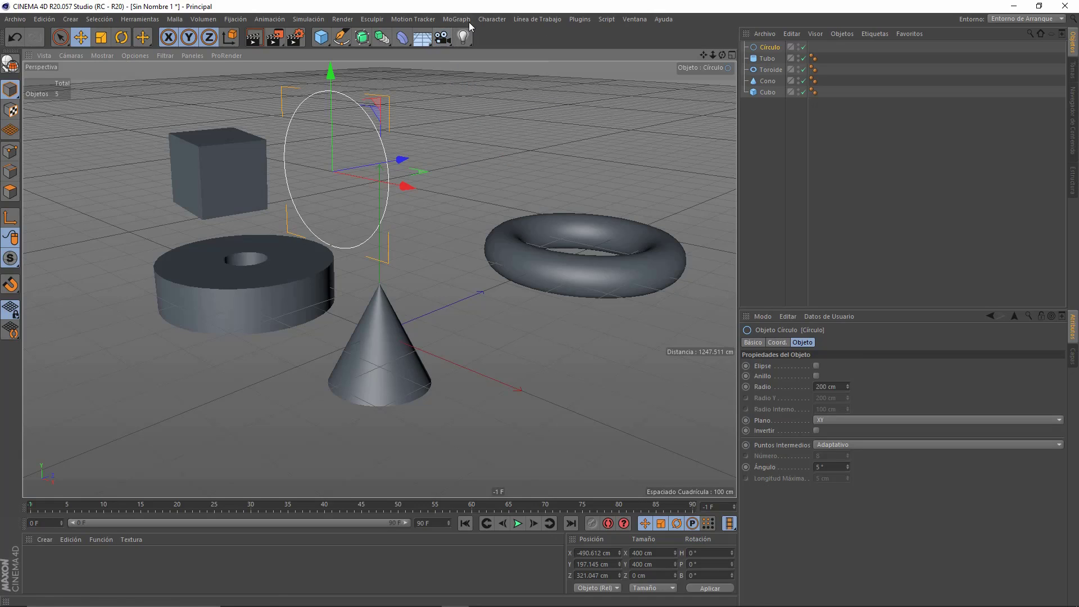
pyautogui.click(471, 43)
# - Select the torus, cone, tube, cube and circle spline one after another
pyautogui.click(495, 151)
pyautogui.click(532, 232)
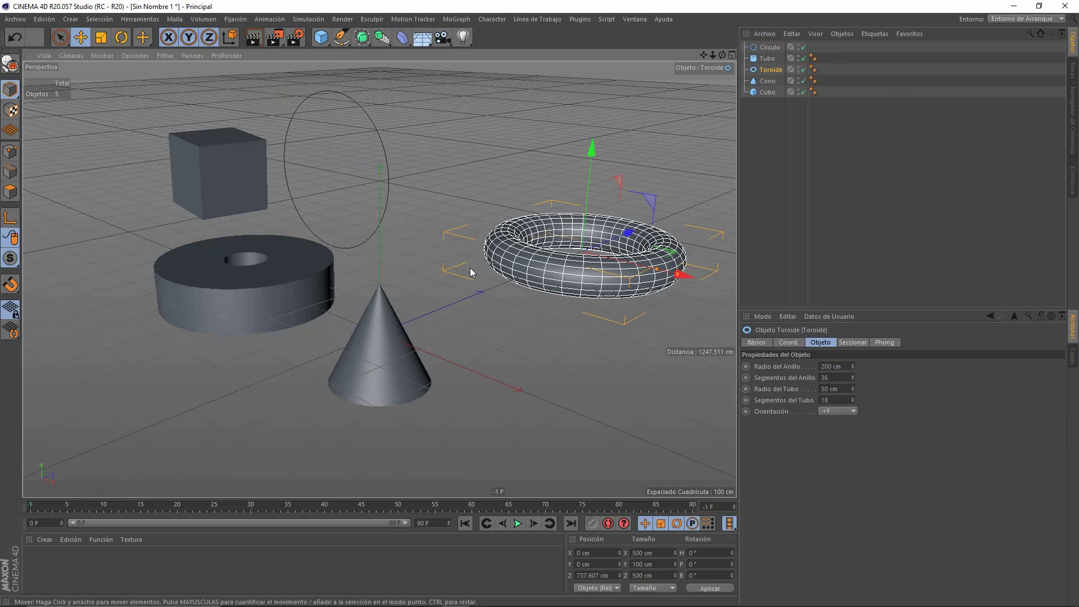
pyautogui.click(419, 362)
pyautogui.click(323, 301)
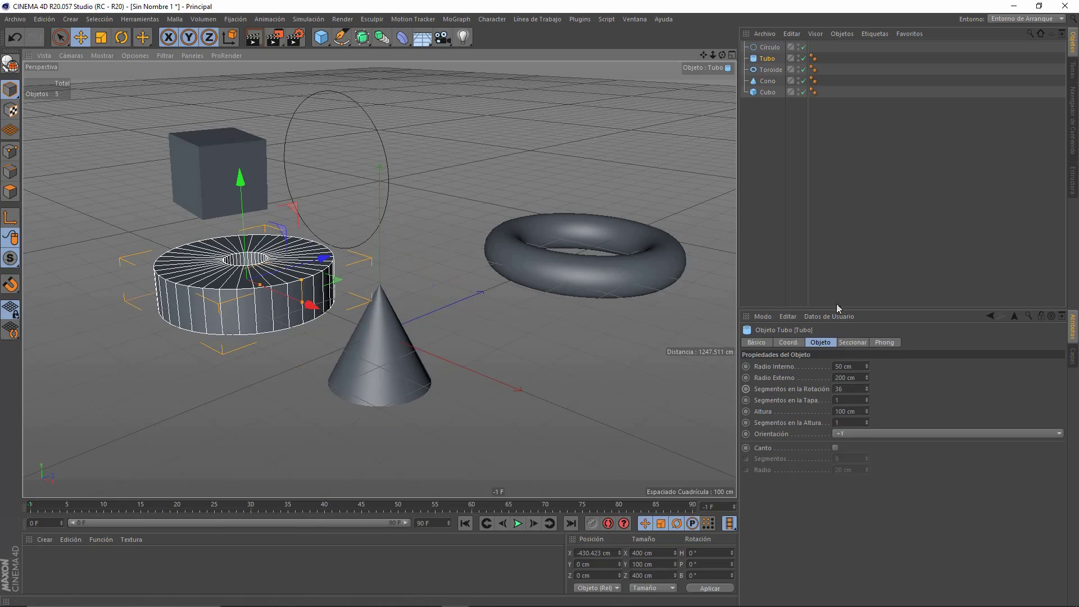
pyautogui.click(227, 193)
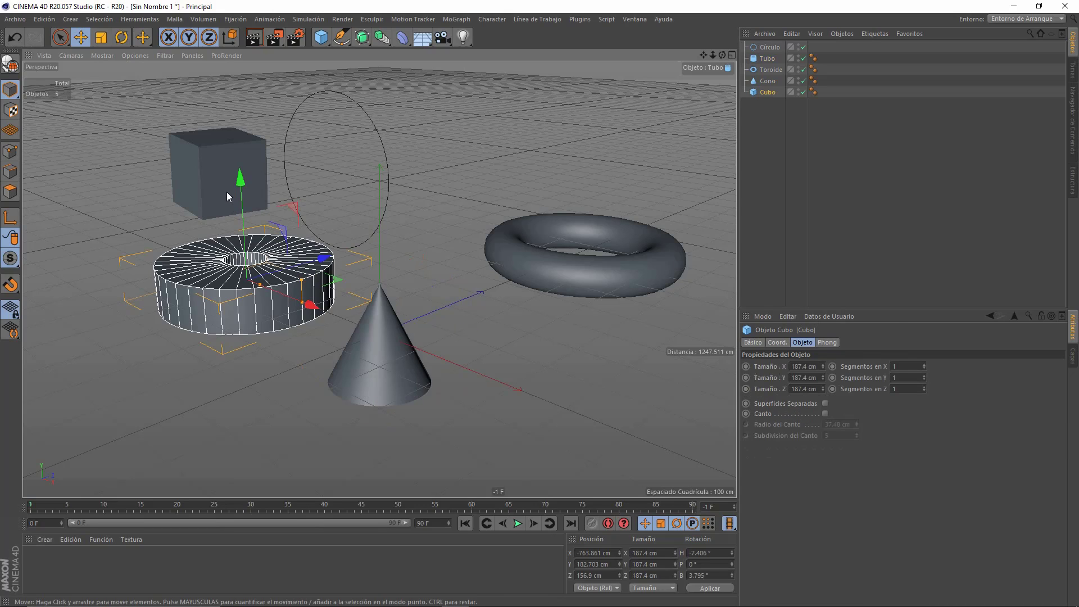
pyautogui.click(389, 163)
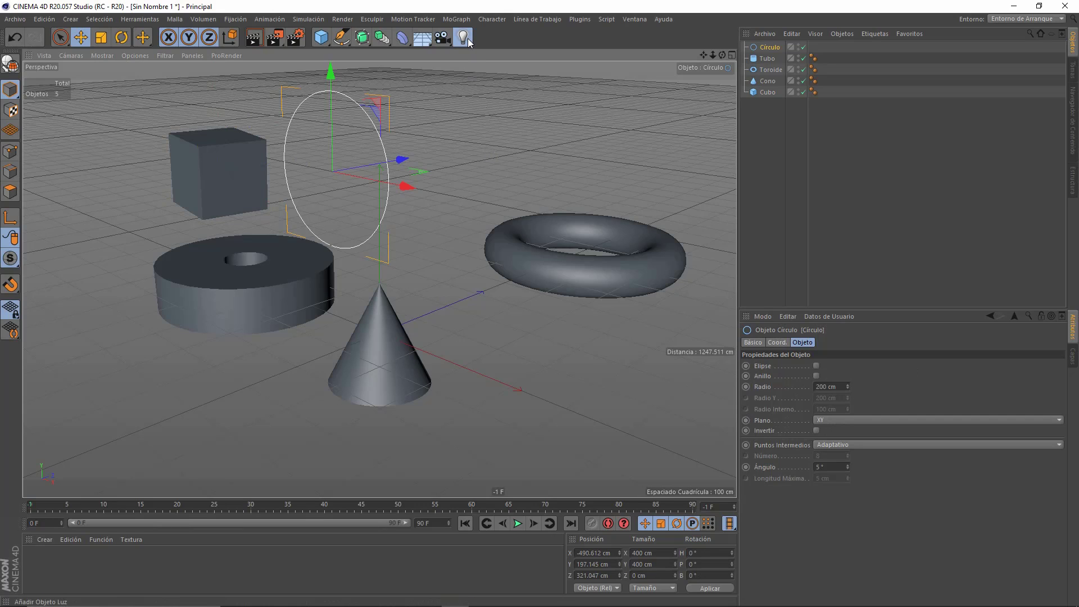
# - Add an Omni light at Y 220.927 cm, Z 87.389 cm, toggling it off and on to compare shading
pyautogui.moveTo(469, 43); pyautogui.dragTo(506, 55)
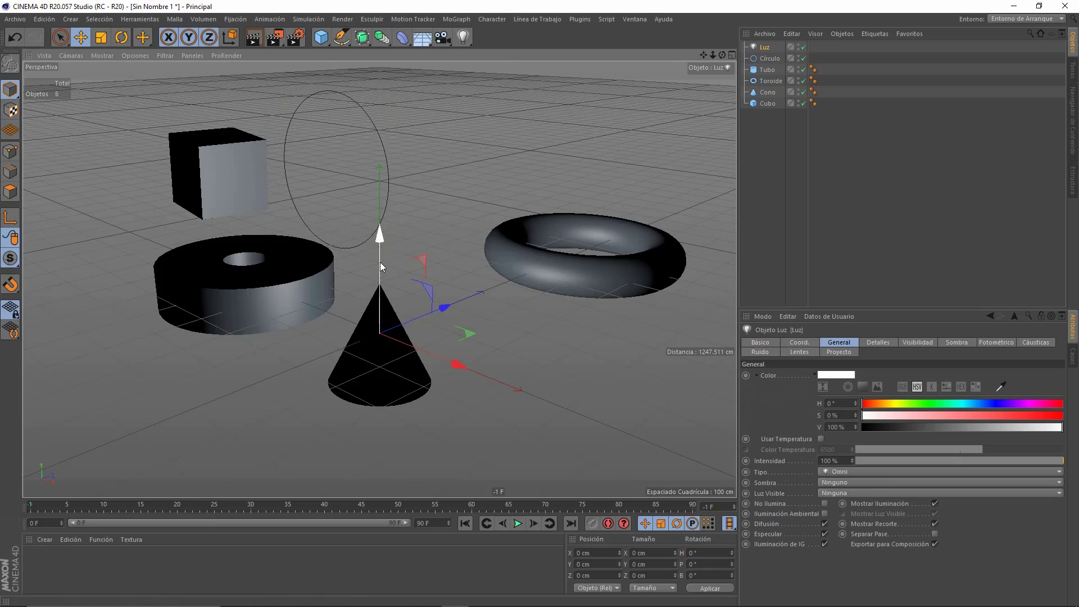
pyautogui.moveTo(380, 262); pyautogui.dragTo(390, 167)
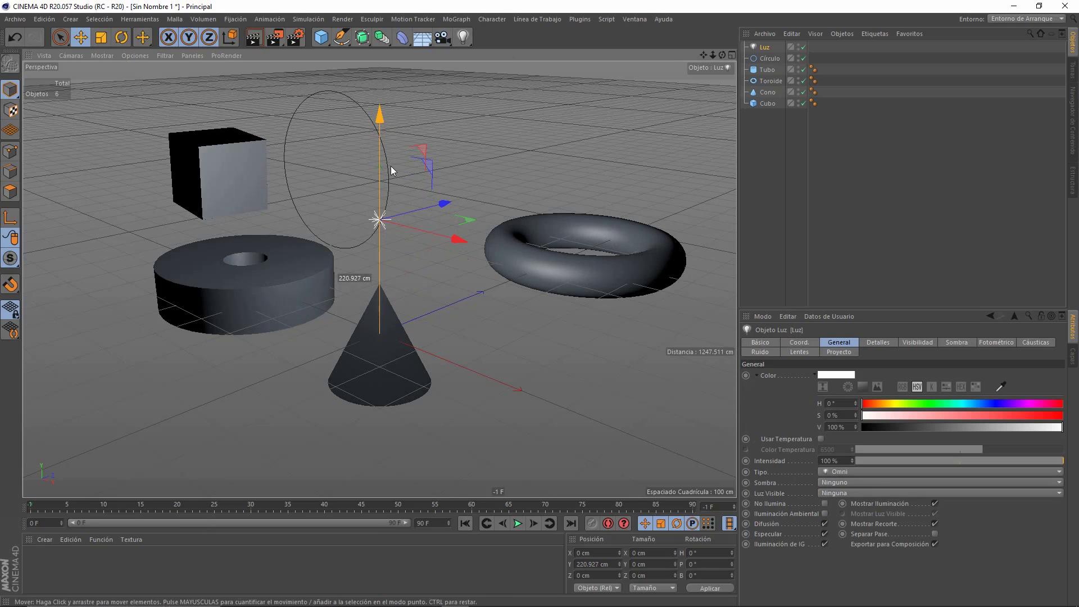
pyautogui.moveTo(445, 203); pyautogui.dragTo(478, 195)
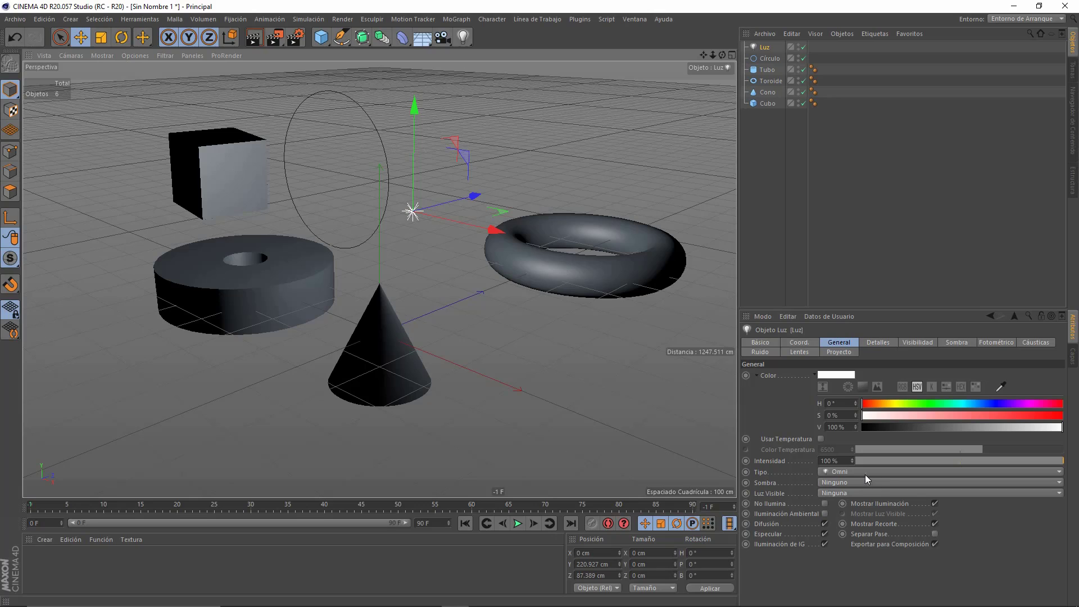
pyautogui.click(852, 468)
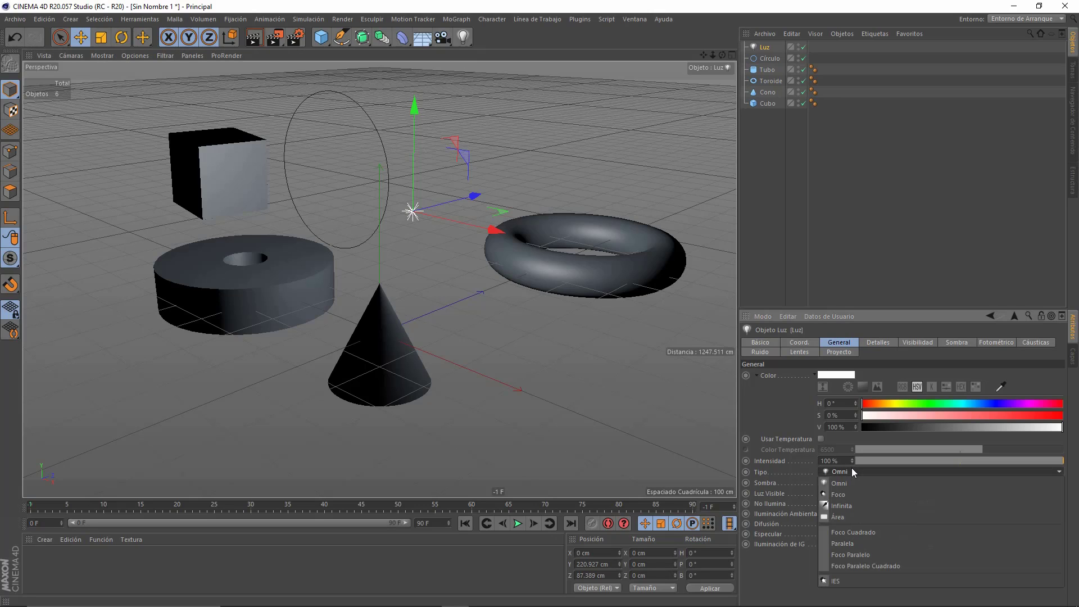
pyautogui.click(849, 472)
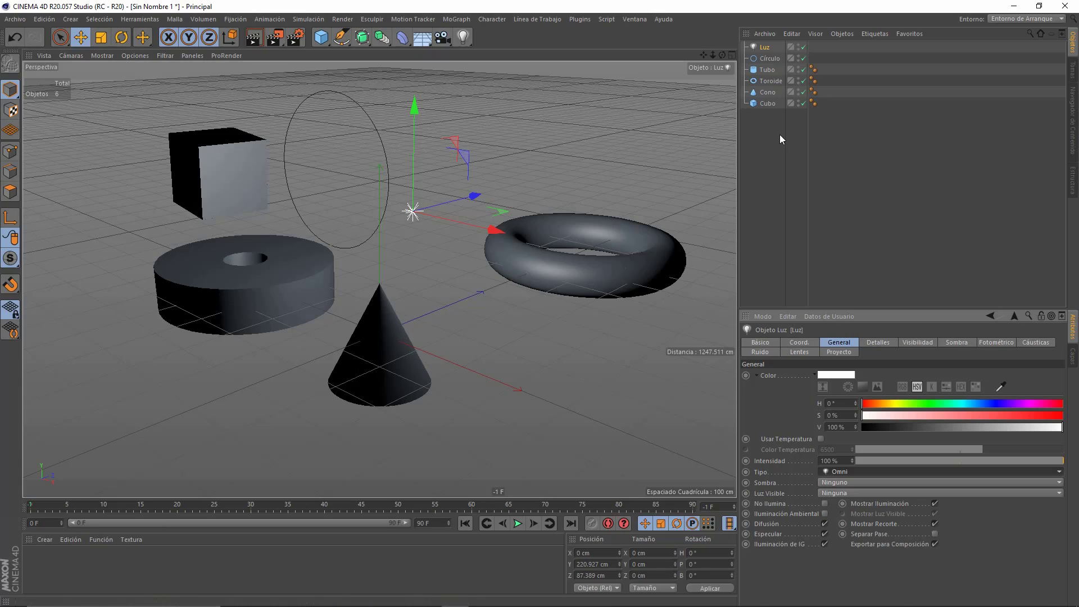
pyautogui.click(804, 48)
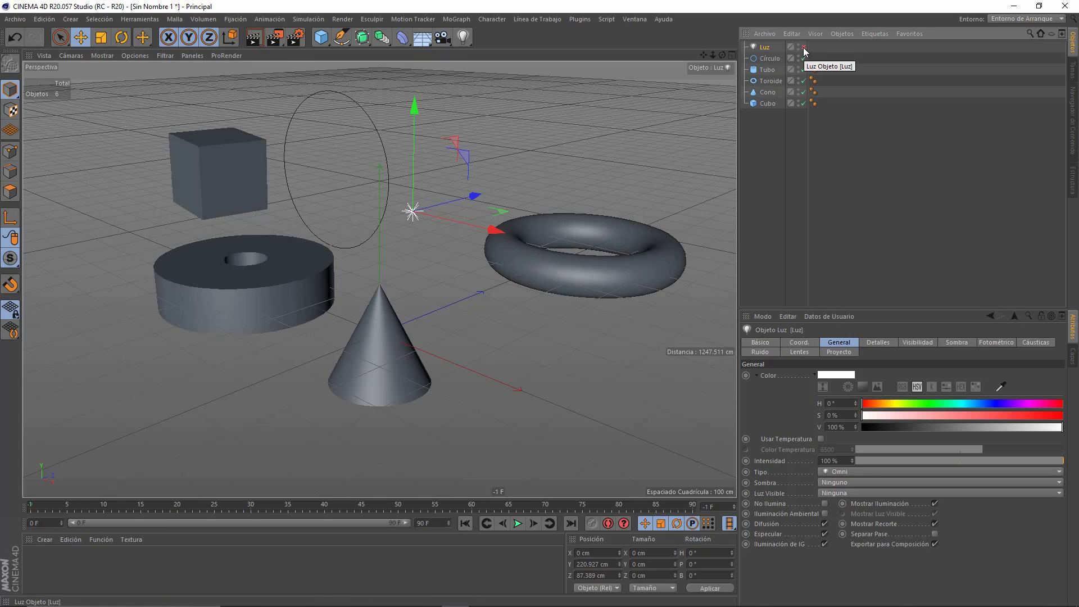
pyautogui.click(804, 48)
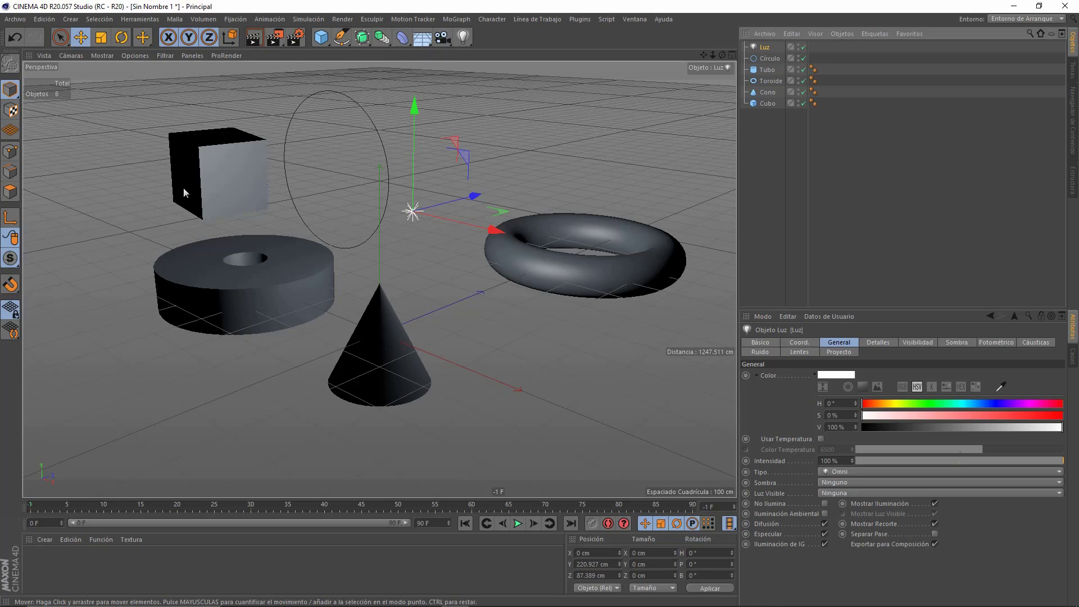
# - Select the tube and try texture, model, point and polygon modes plus workplane and snapping options
pyautogui.click(252, 306)
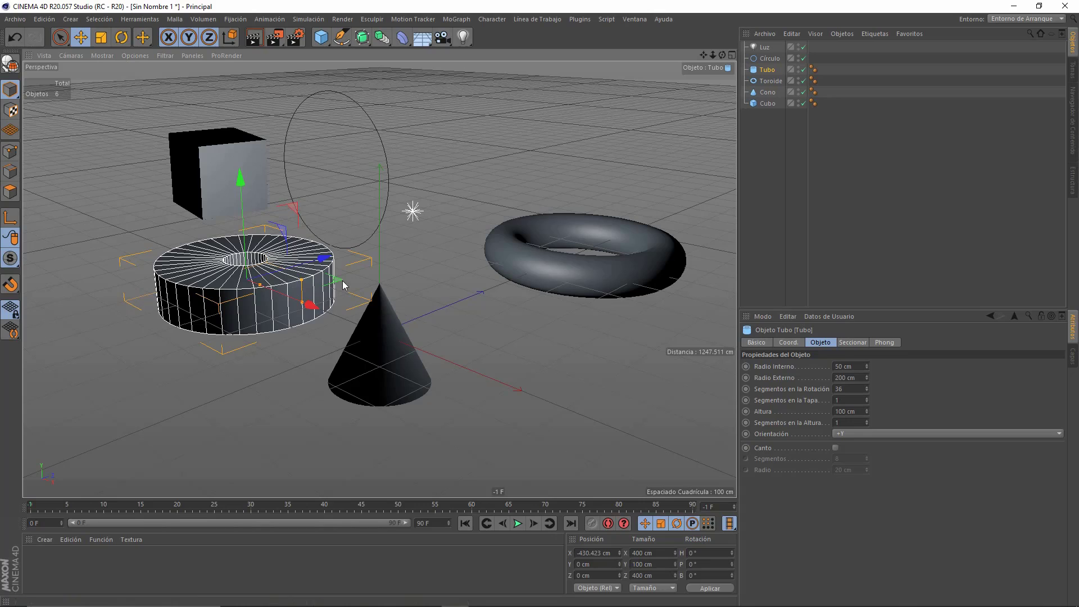
pyautogui.click(12, 112)
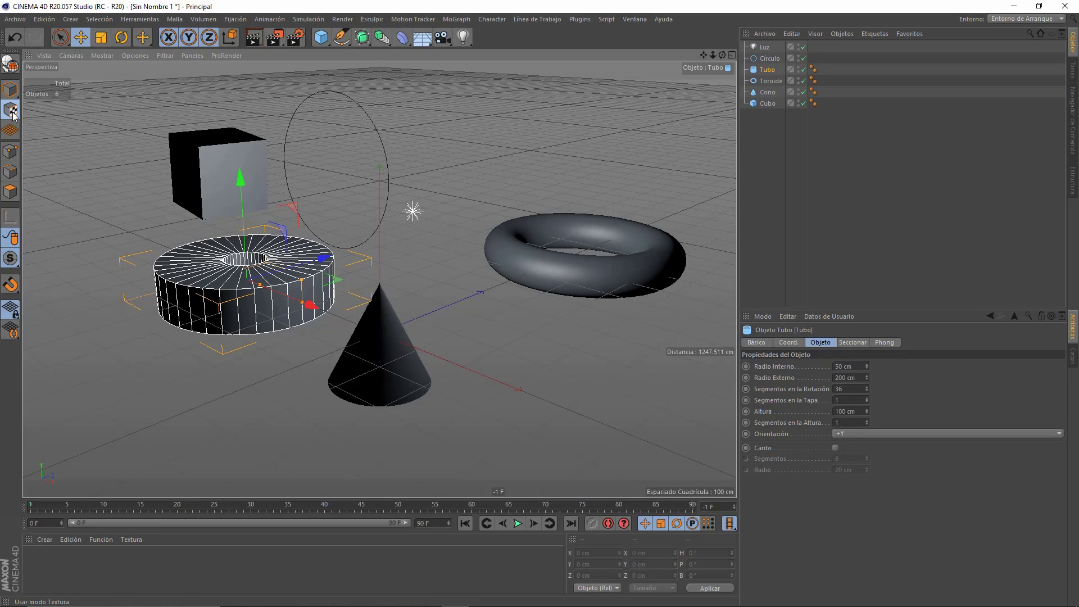
pyautogui.click(10, 89)
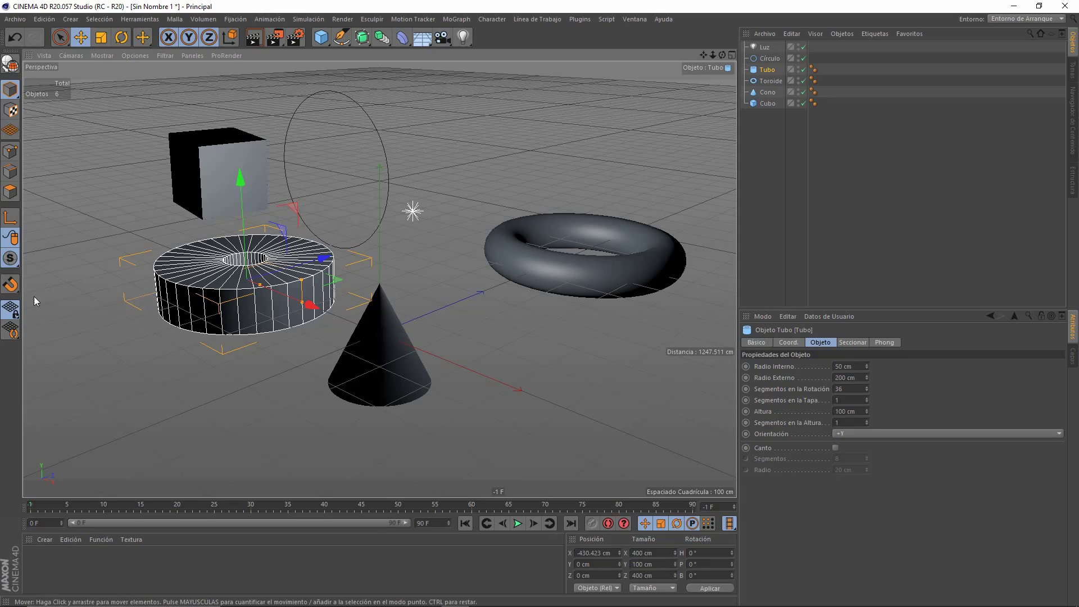
pyautogui.click(18, 338)
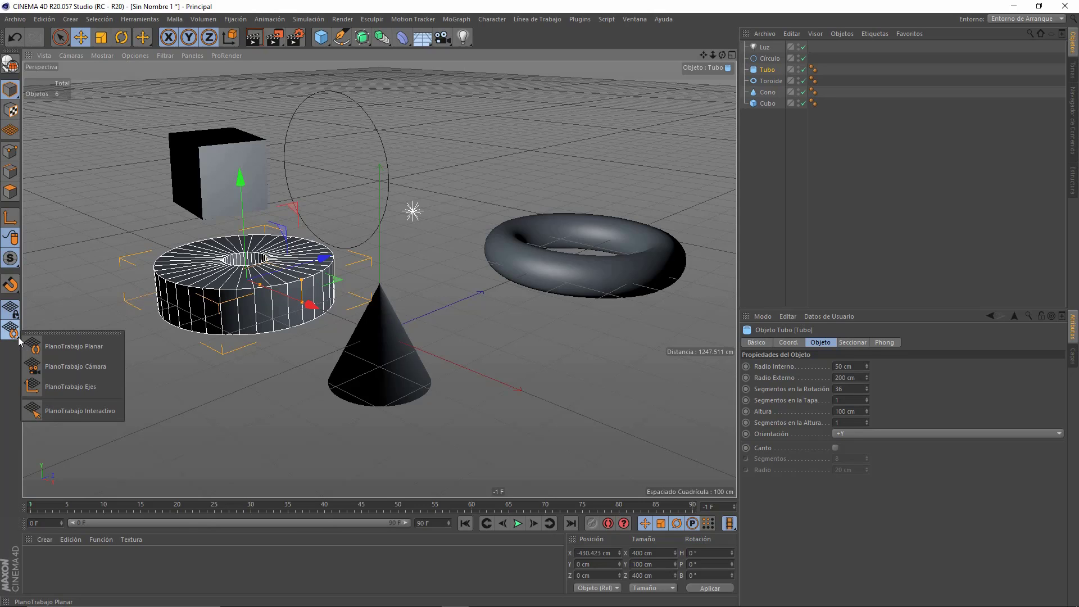
pyautogui.click(33, 331)
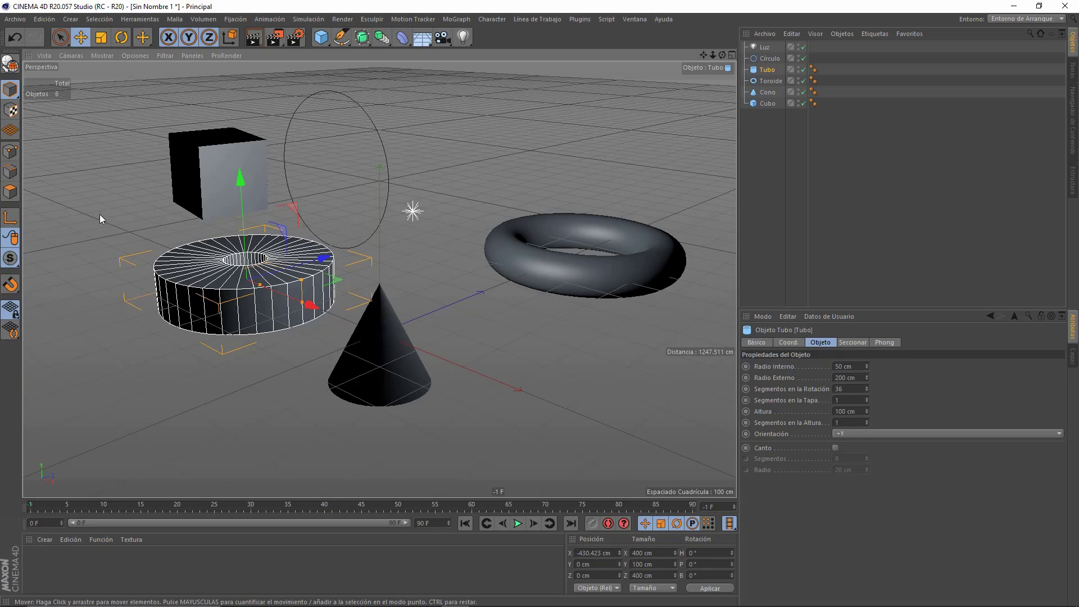
pyautogui.click(12, 285)
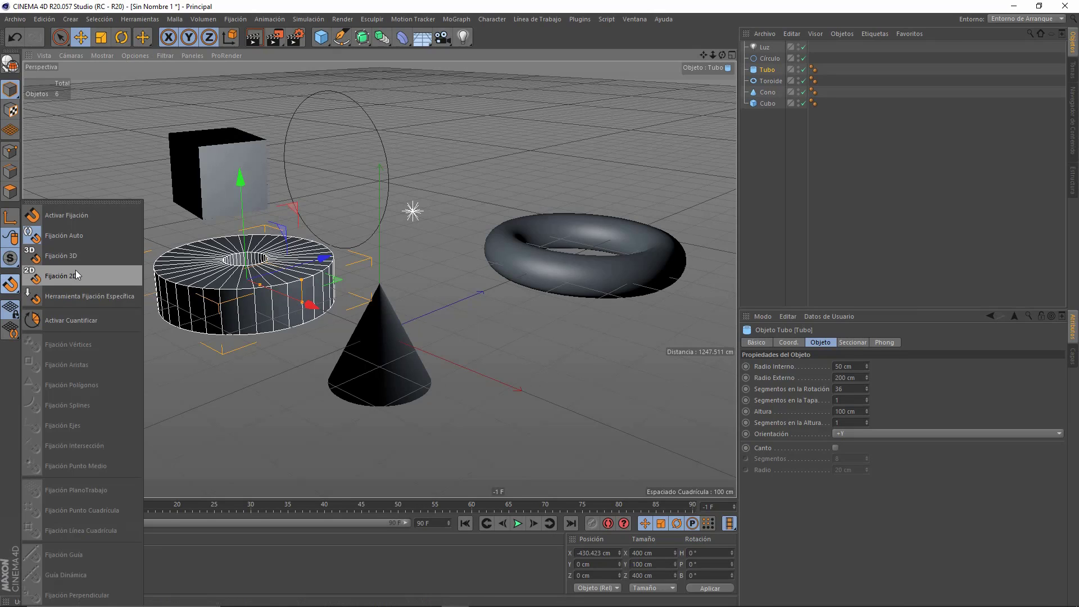
pyautogui.click(14, 152)
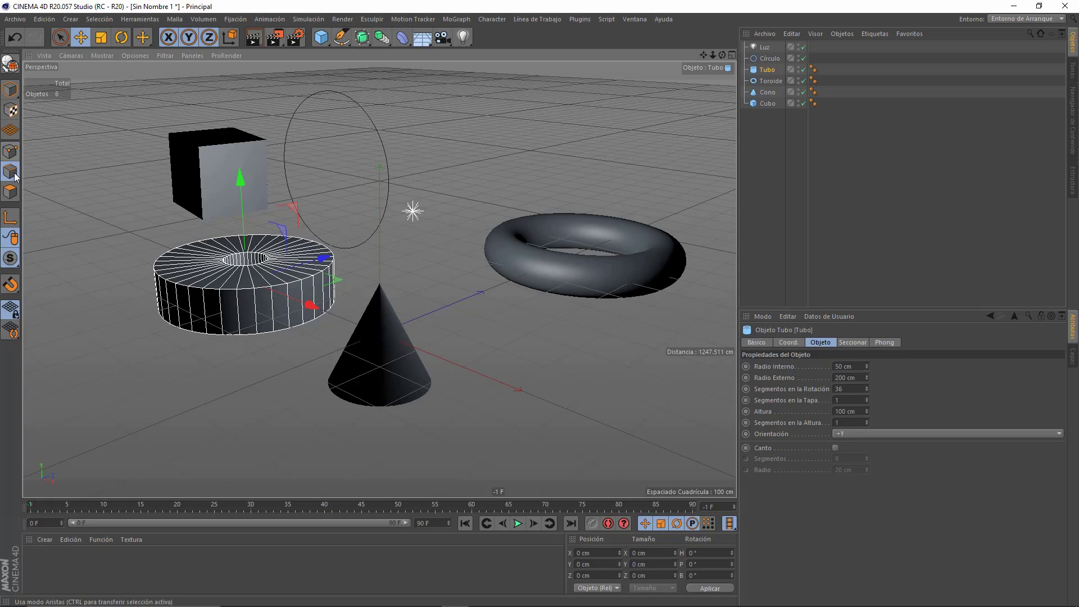
pyautogui.click(10, 192)
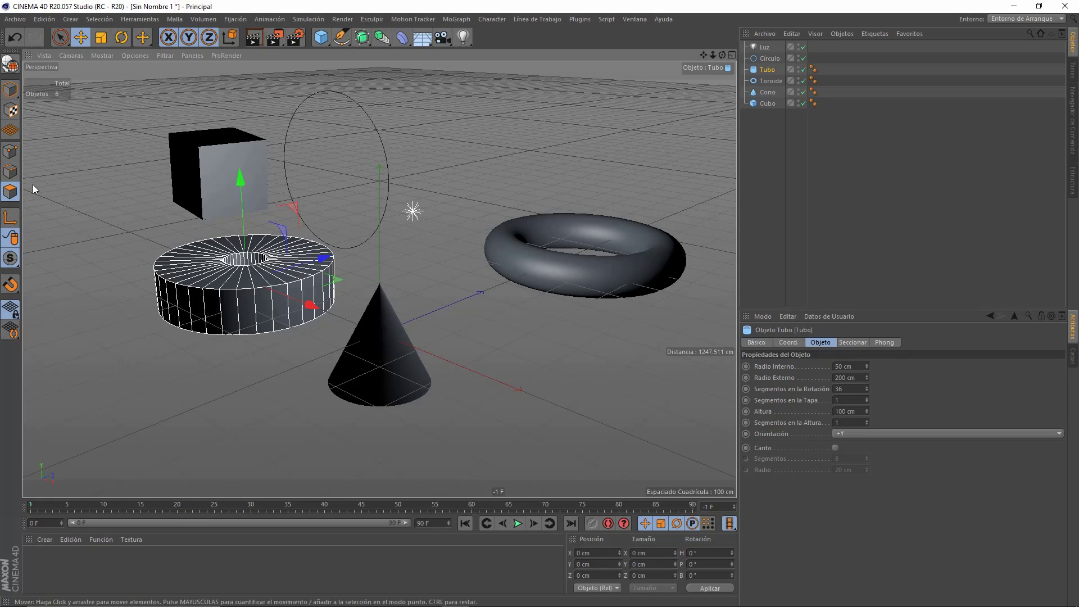
pyautogui.click(12, 152)
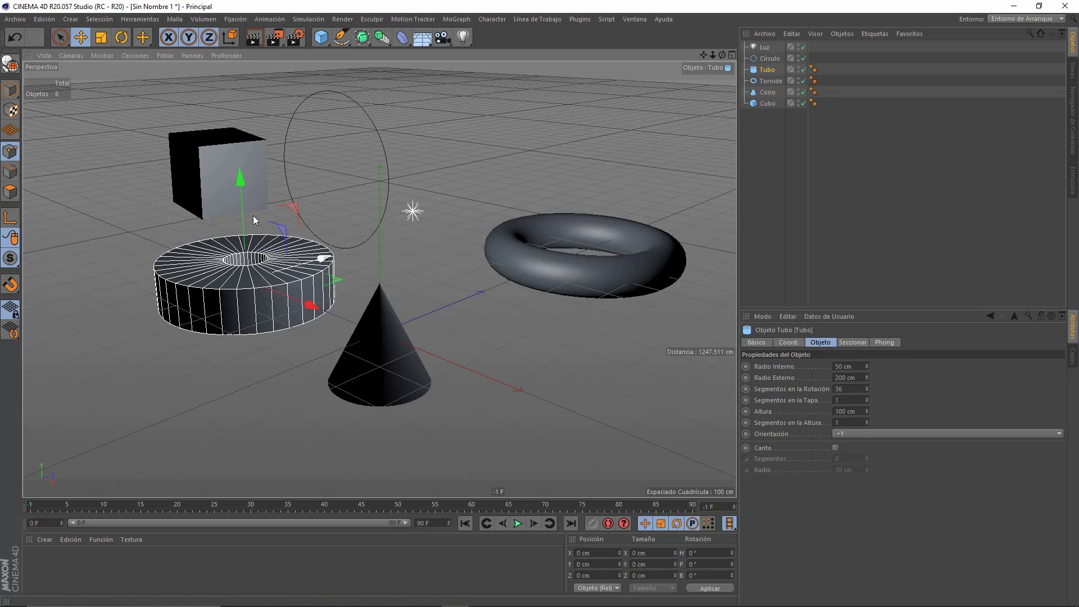
# - Enable axis editing and raise the tube's axis about 25 cm, undoing the follow-up drag
pyautogui.click(11, 218)
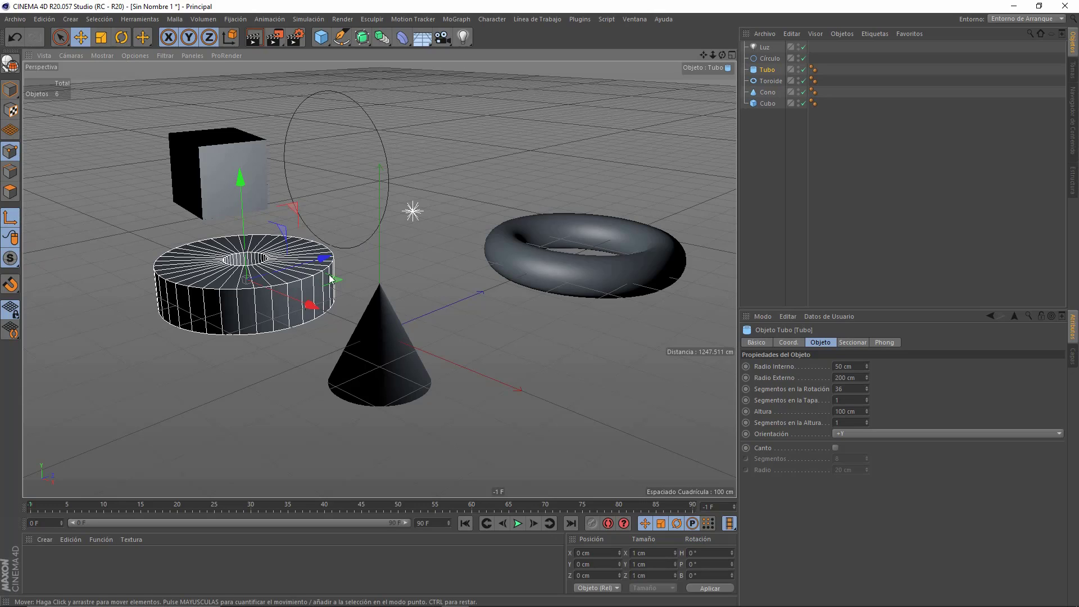
pyautogui.moveTo(240, 194); pyautogui.dragTo(240, 208)
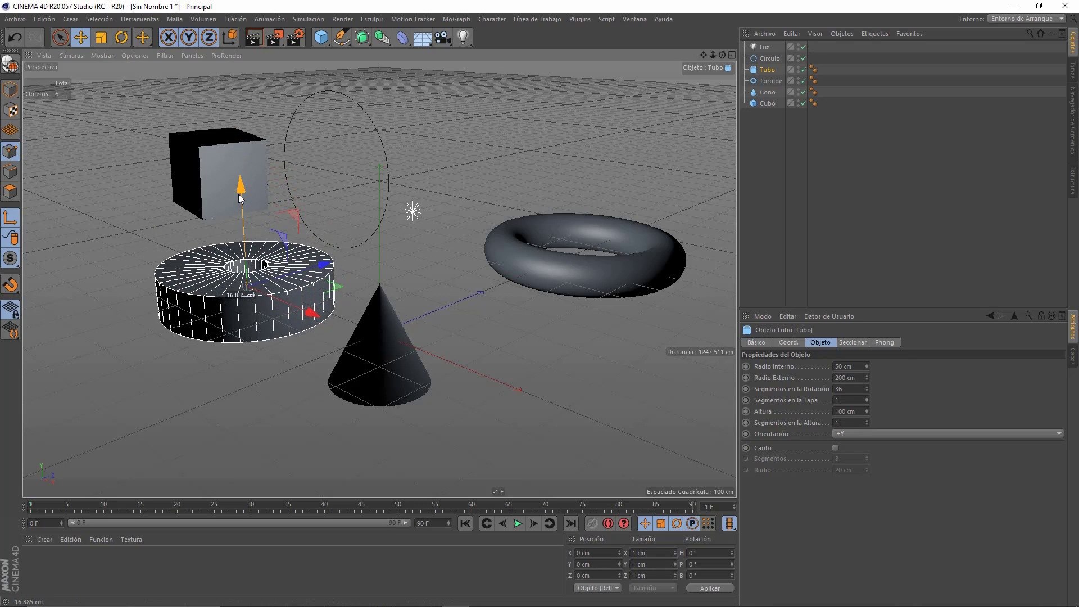
pyautogui.moveTo(240, 208); pyautogui.dragTo(235, 170)
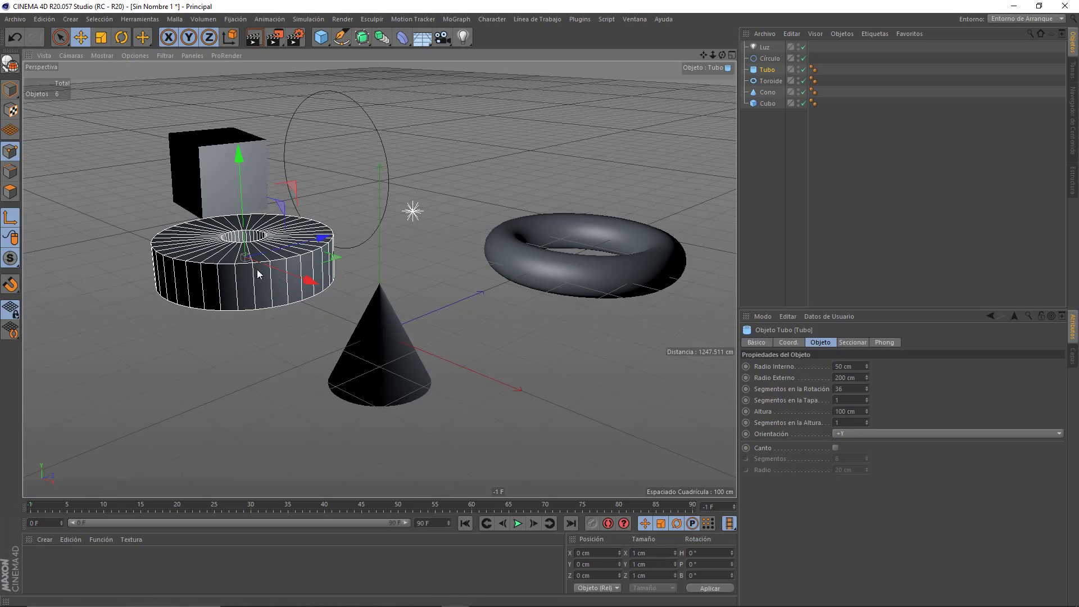
pyautogui.hotkey('ctrl', 'z')
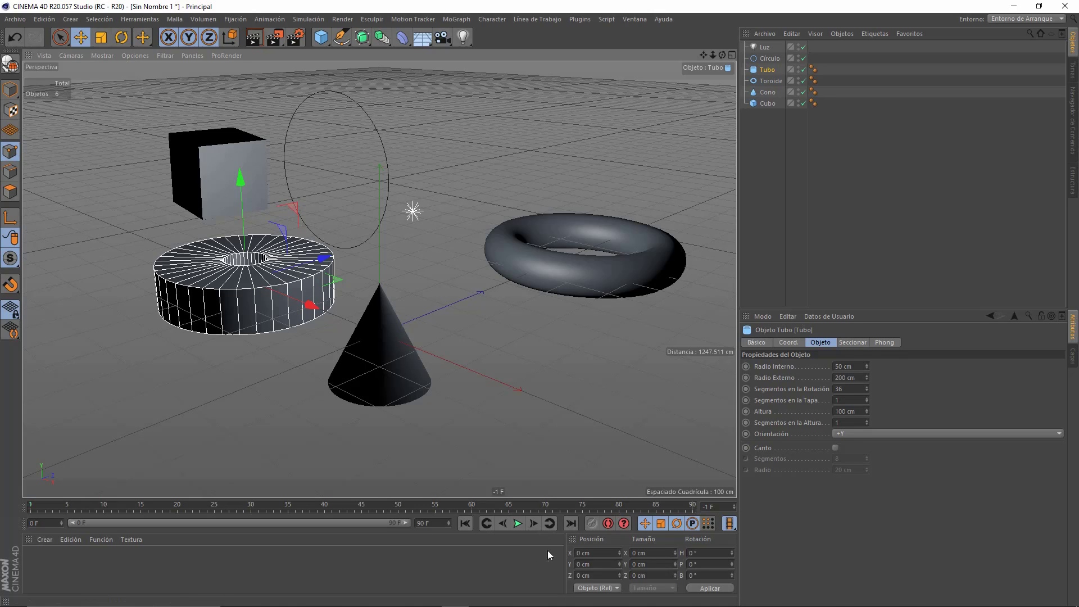
pyautogui.click(45, 540)
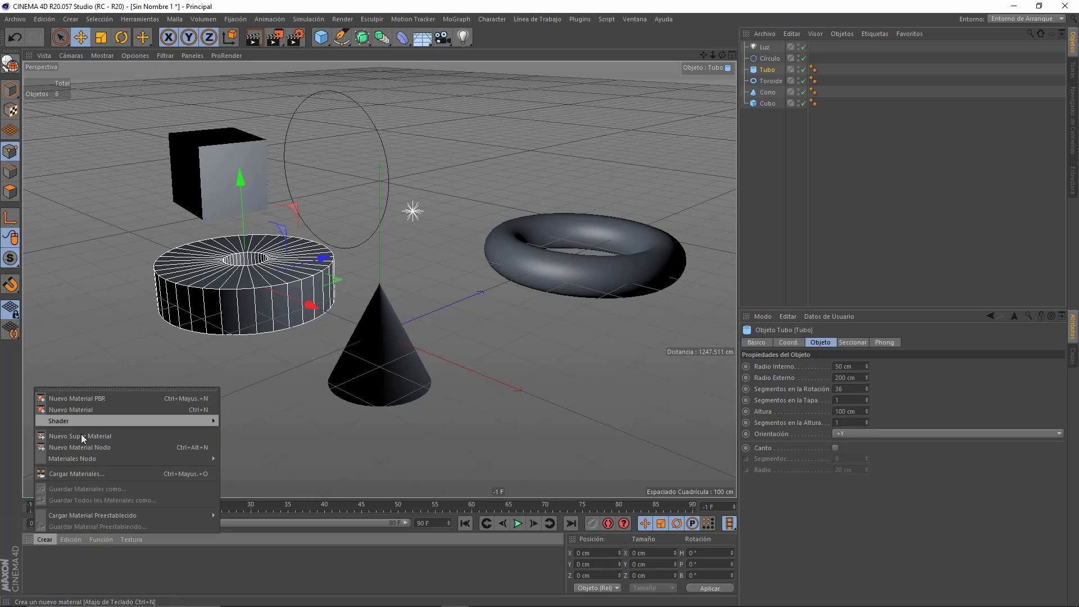
pyautogui.click(101, 540)
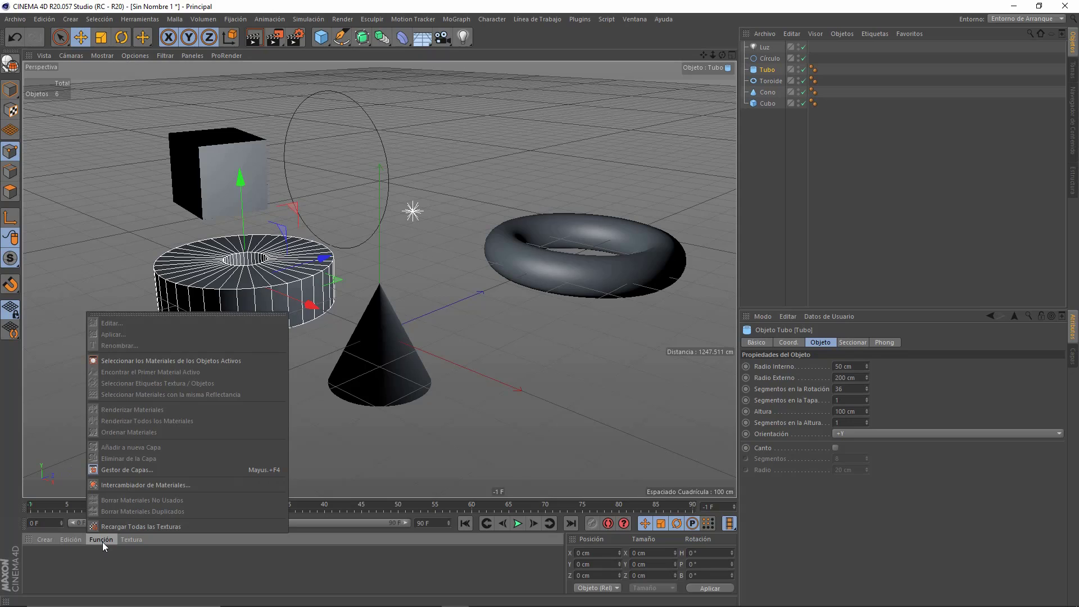
pyautogui.click(196, 568)
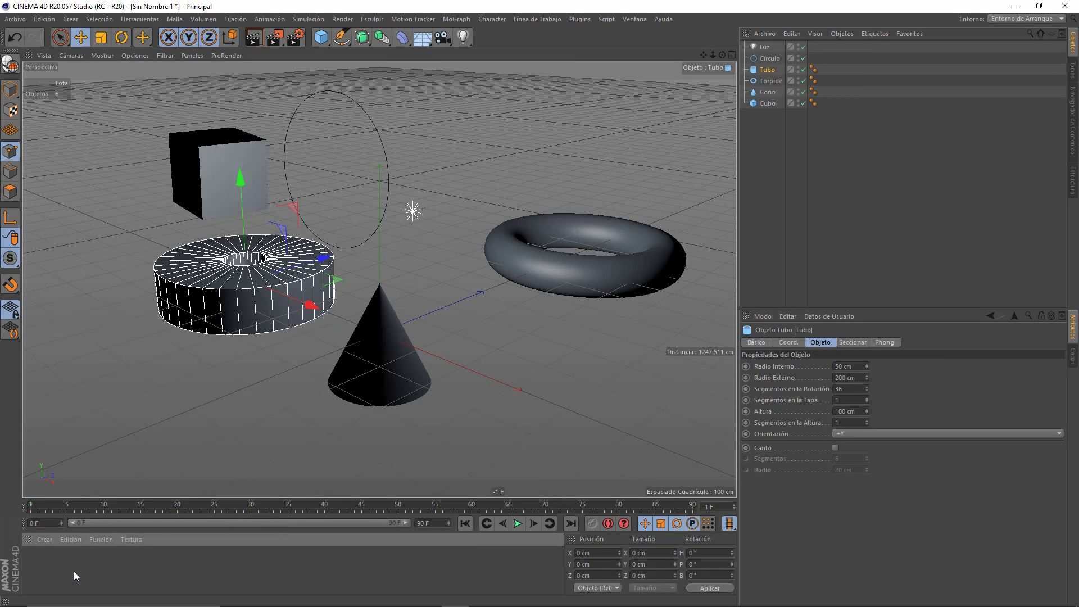
pyautogui.click(42, 565)
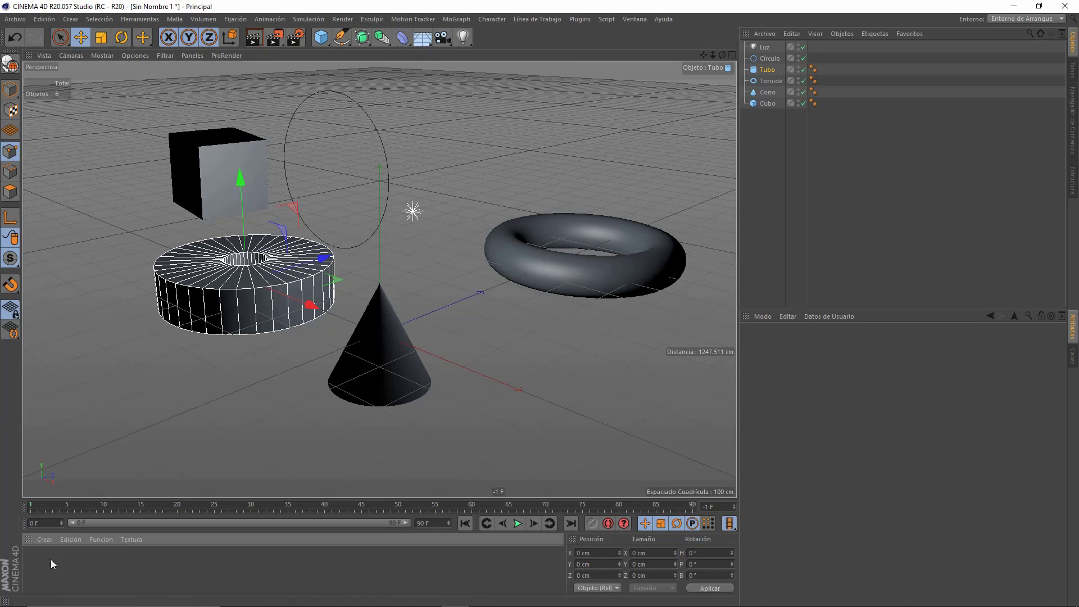
pyautogui.click(48, 539)
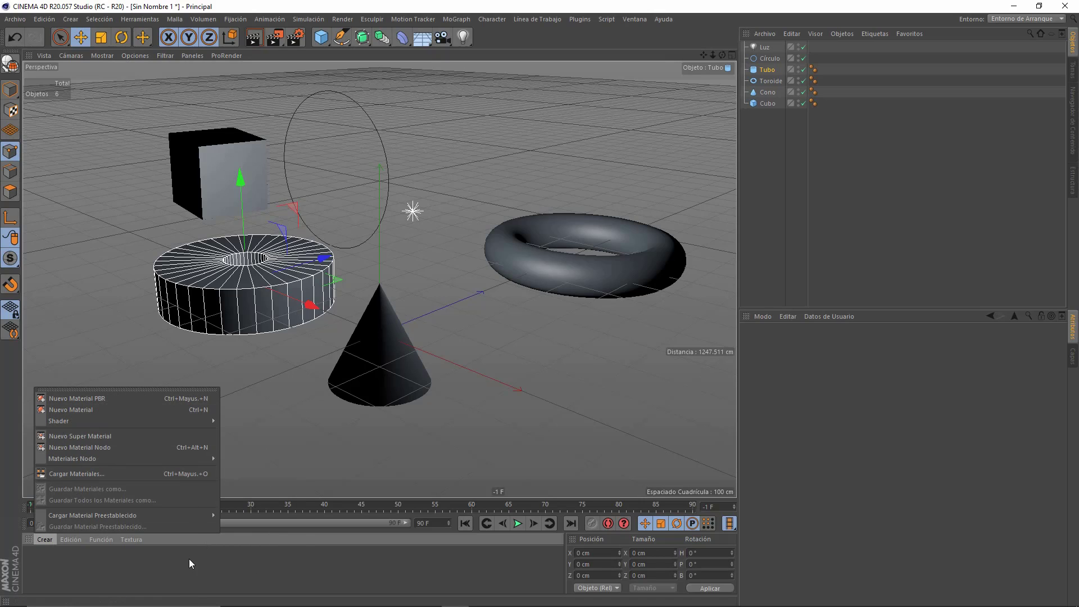
pyautogui.click(194, 572)
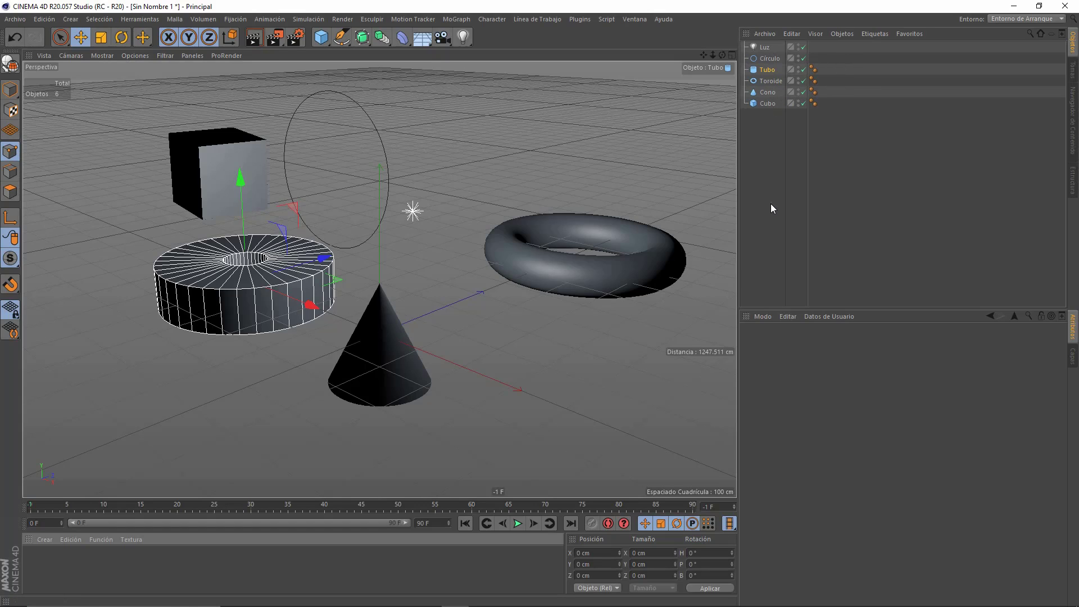
# - Create a new Super Material, then orbit the view and select the purple tube
pyautogui.click(48, 539)
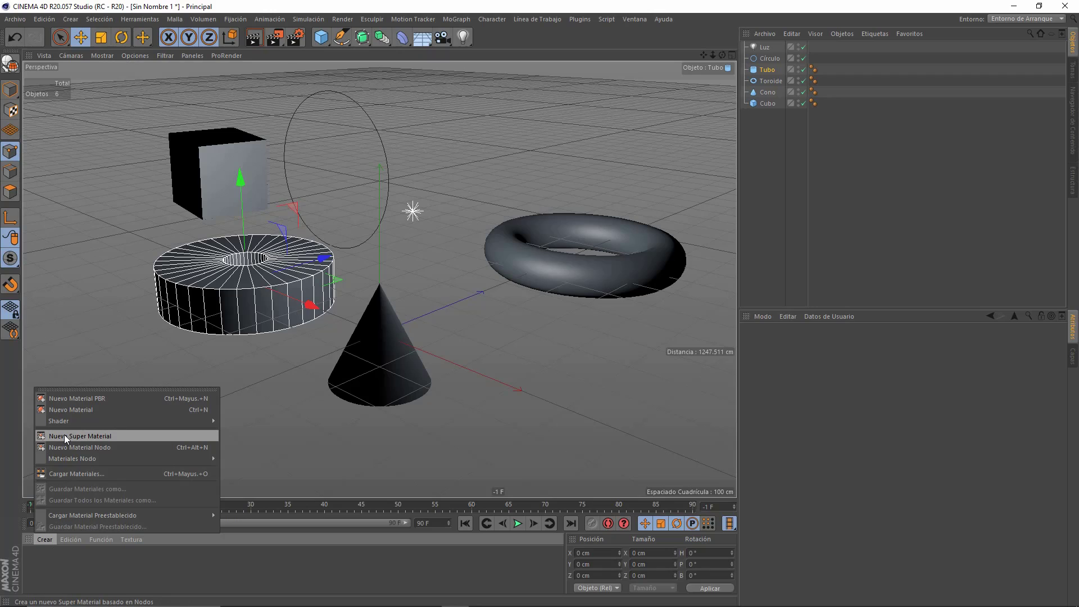
pyautogui.click(99, 434)
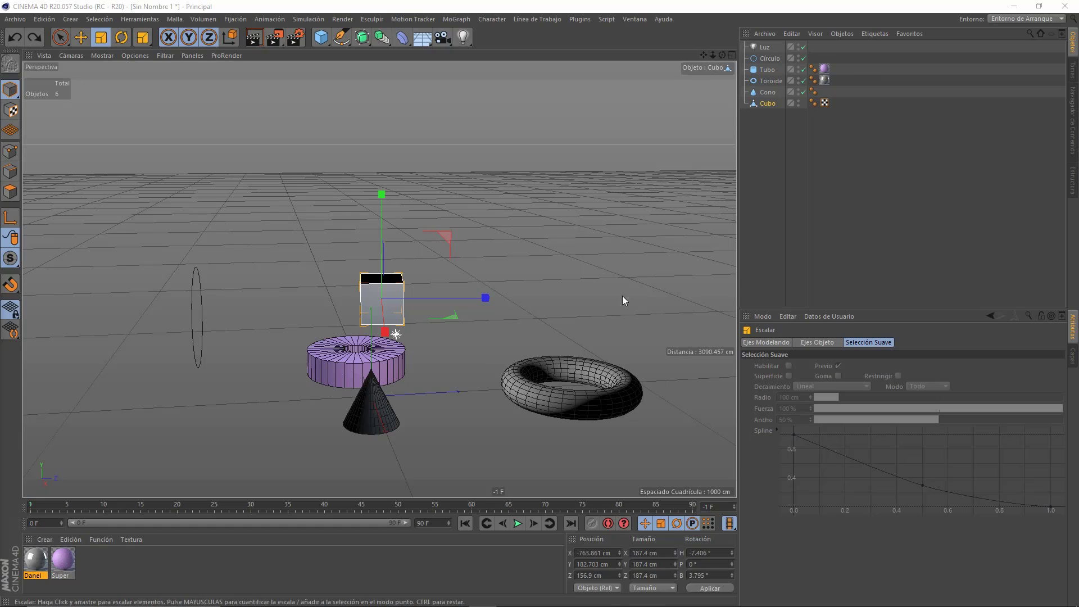
pyautogui.moveTo(703, 55)
pyautogui.mouseDown()
pyautogui.moveTo(558, 304)
pyautogui.moveTo(711, 55)
pyautogui.moveTo(540, 304)
pyautogui.mouseUp()
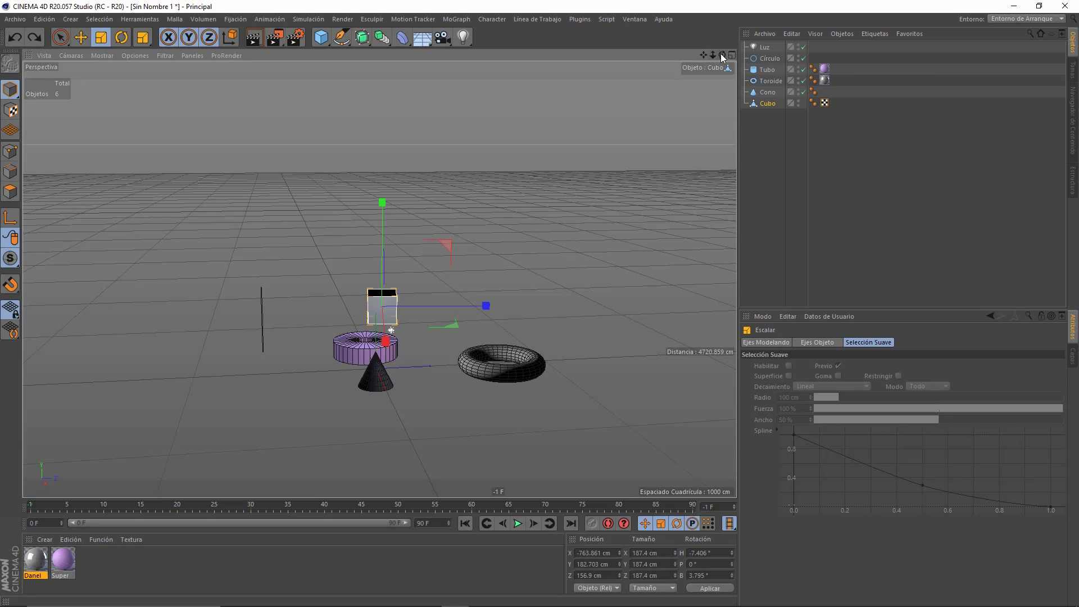
pyautogui.moveTo(723, 58)
pyautogui.mouseDown()
pyautogui.moveTo(535, 301)
pyautogui.moveTo(566, 309)
pyautogui.moveTo(535, 309)
pyautogui.moveTo(692, 58)
pyautogui.mouseUp()
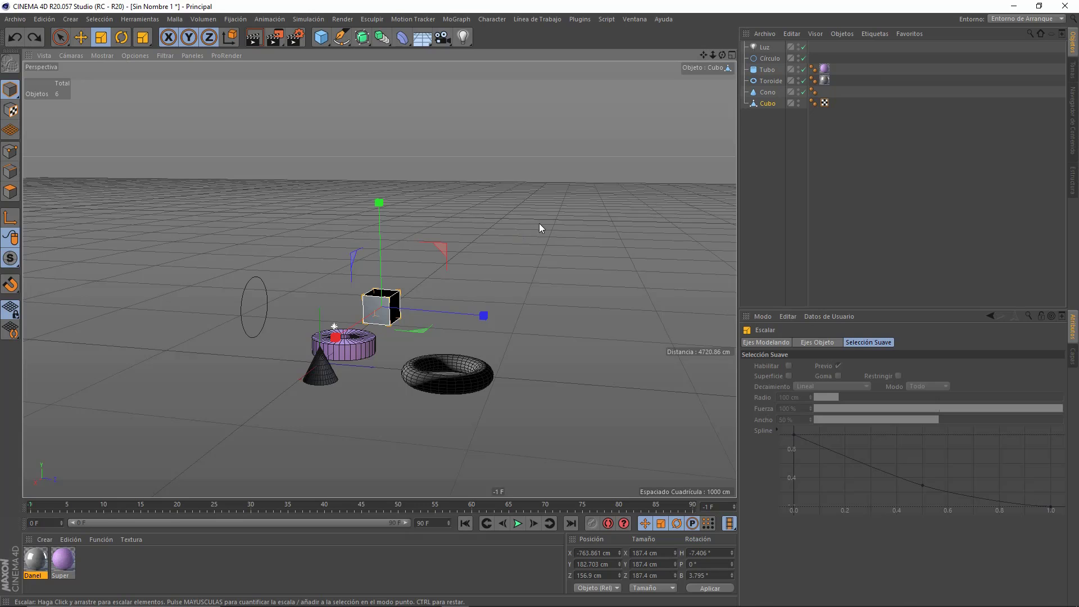
pyautogui.moveTo(563, 216)
pyautogui.keyDown('alt'); pyautogui.mouseDown()
pyautogui.moveTo(441, 220)
pyautogui.moveTo(421, 198)
pyautogui.moveTo(464, 218)
pyautogui.moveTo(585, 204)
pyautogui.moveTo(584, 220)
pyautogui.mouseUp(); pyautogui.keyUp('alt')
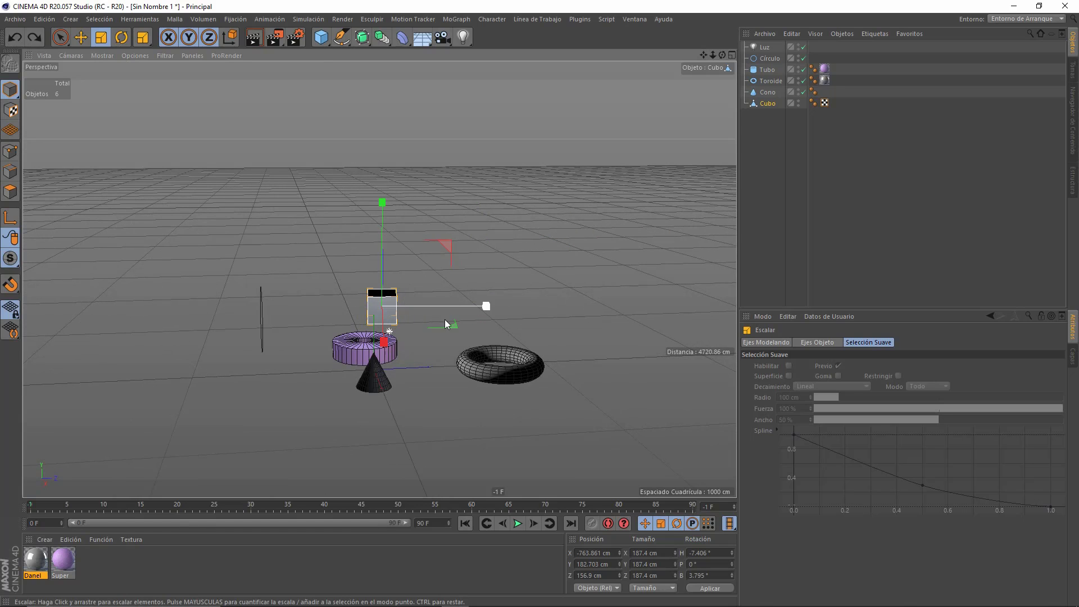
pyautogui.click(365, 353)
pyautogui.moveTo(448, 307)
pyautogui.keyDown('alt'); pyautogui.mouseDown()
pyautogui.moveTo(295, 296)
pyautogui.moveTo(430, 302)
pyautogui.moveTo(528, 292)
pyautogui.moveTo(463, 307)
pyautogui.mouseUp(); pyautogui.keyUp('alt')
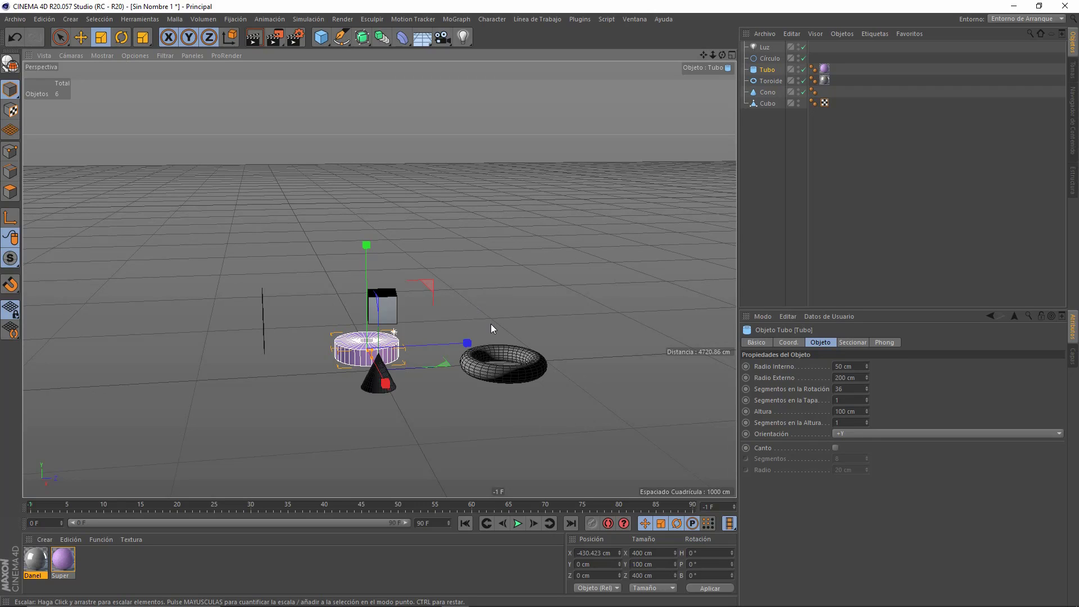
pyautogui.scroll(1, 491, 323)
pyautogui.scroll(1, 491, 324)
pyautogui.scroll(1, 490, 324)
pyautogui.scroll(1, 491, 323)
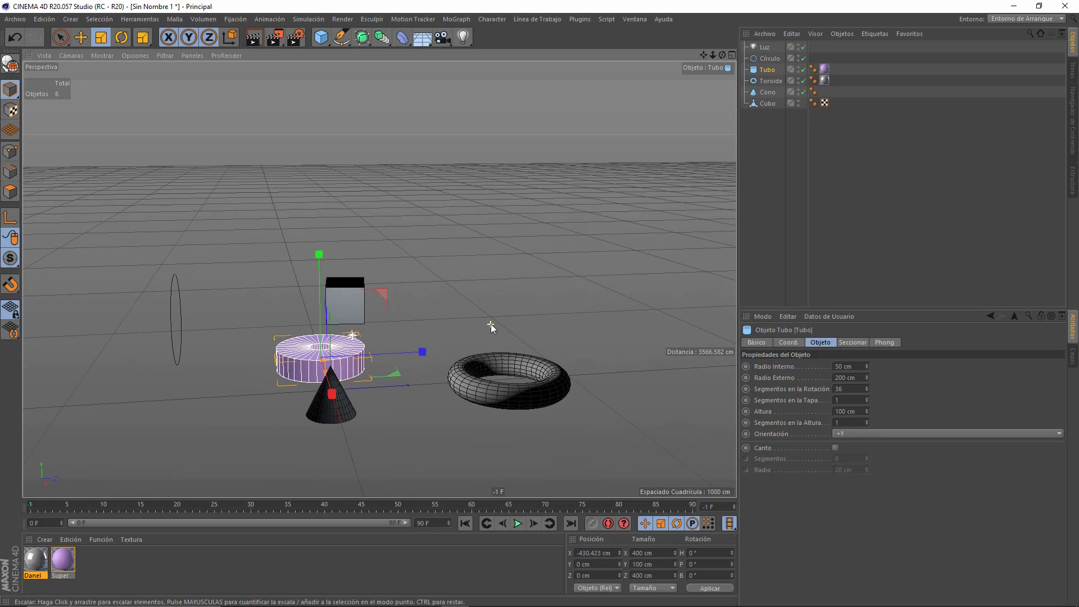
pyautogui.scroll(1, 491, 324)
pyautogui.scroll(-1, 491, 324)
pyautogui.scroll(-1, 491, 324)
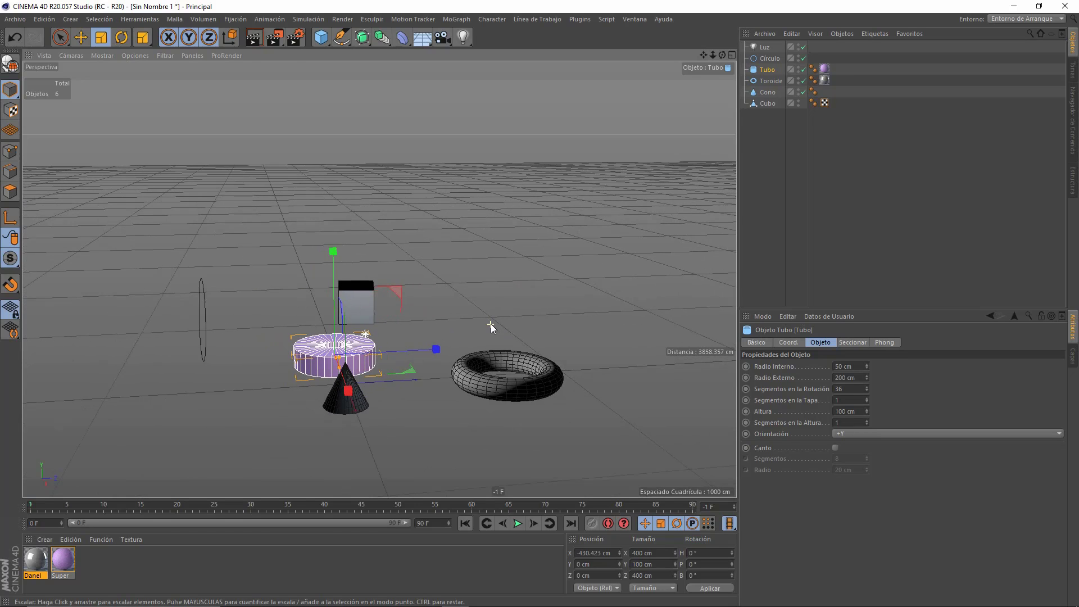
pyautogui.scroll(-1, 491, 324)
pyautogui.scroll(-1, 491, 324)
pyautogui.scroll(-1, 491, 323)
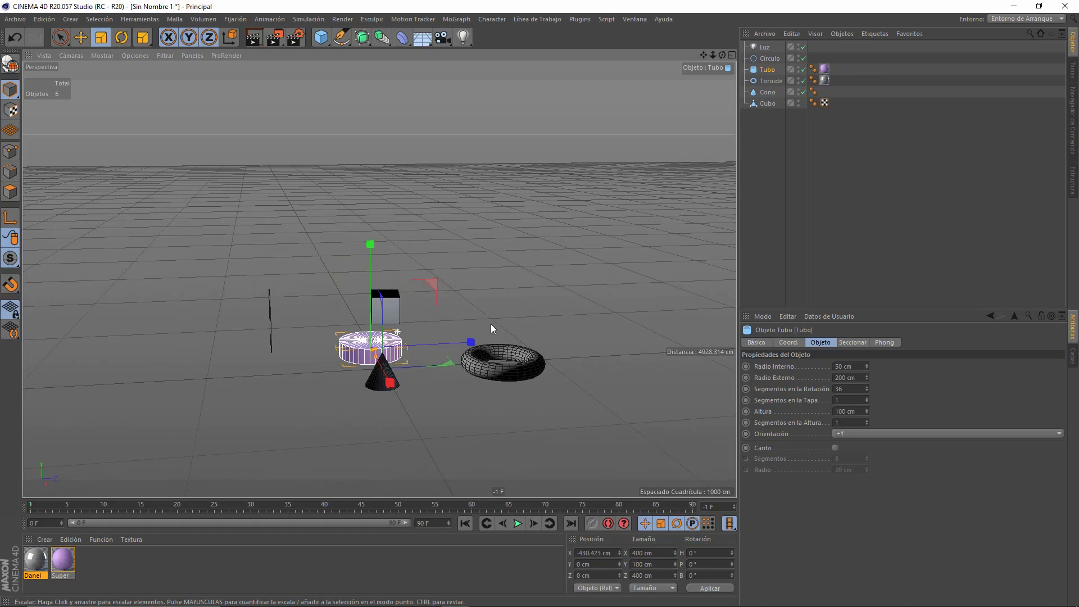
pyautogui.scroll(2, 491, 324)
pyautogui.scroll(2, 491, 324)
pyautogui.scroll(1, 491, 323)
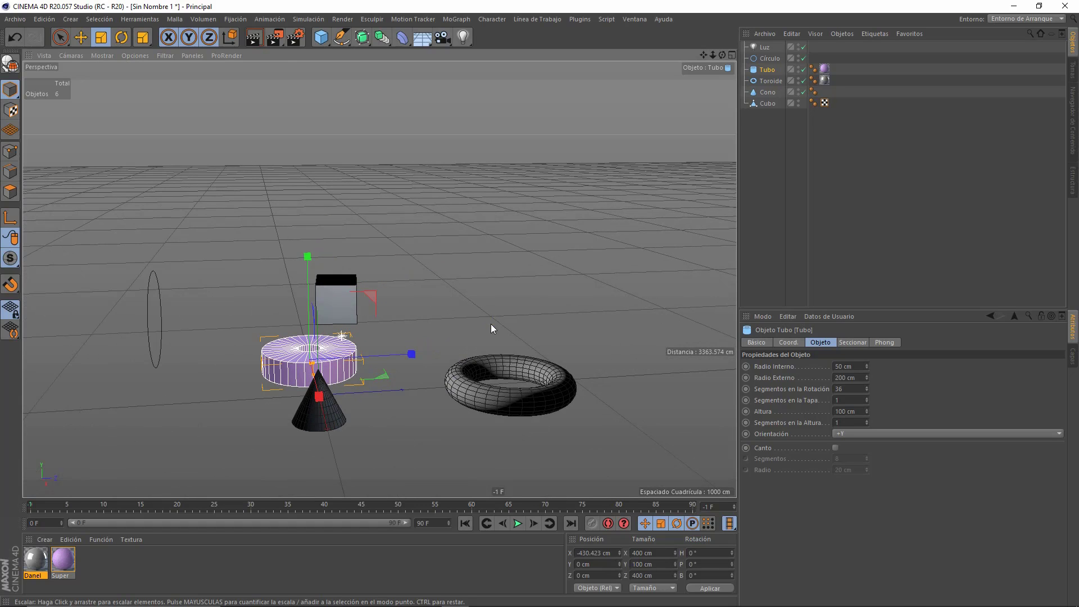
pyautogui.scroll(1, 490, 323)
pyautogui.scroll(-2, 491, 325)
pyautogui.scroll(-1, 491, 325)
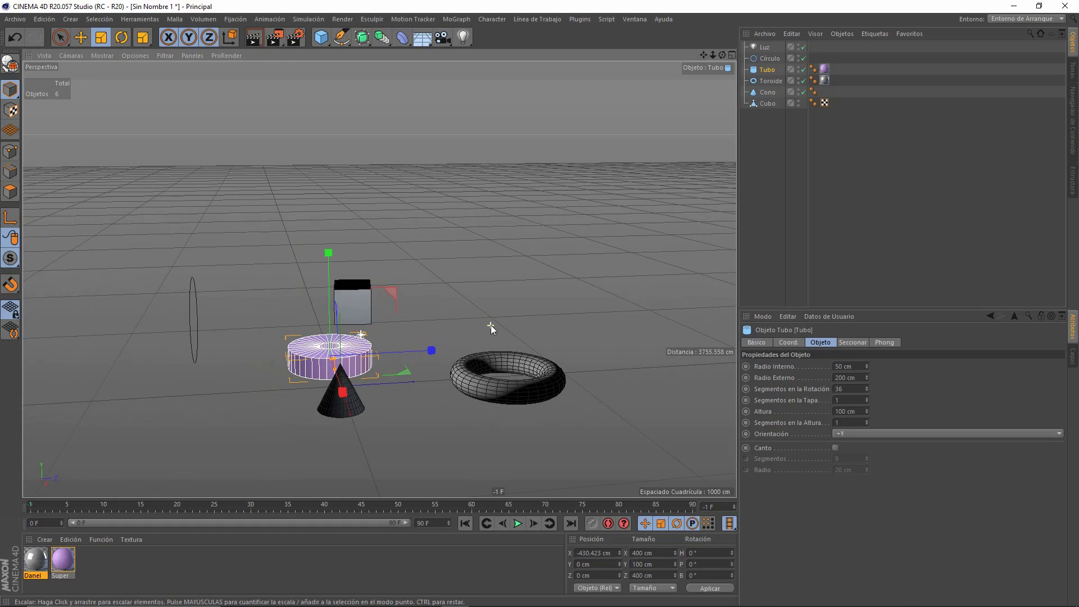
pyautogui.scroll(-1, 491, 326)
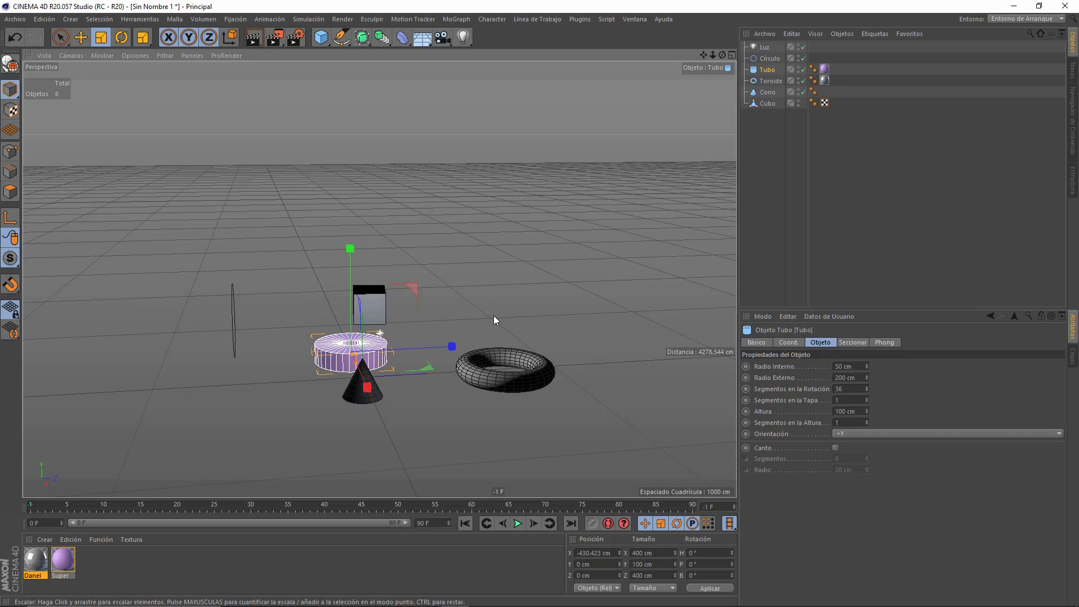
pyautogui.moveTo(493, 315)
pyautogui.keyDown('alt'); pyautogui.mouseDown(button='middle')
pyautogui.moveTo(461, 308)
pyautogui.moveTo(430, 258)
pyautogui.moveTo(447, 208)
pyautogui.moveTo(511, 203)
pyautogui.moveTo(549, 258)
pyautogui.moveTo(540, 347)
pyautogui.moveTo(491, 404)
pyautogui.moveTo(388, 393)
pyautogui.moveTo(636, 383)
pyautogui.moveTo(617, 304)
pyautogui.moveTo(474, 264)
pyautogui.moveTo(438, 281)
pyautogui.moveTo(418, 333)
pyautogui.mouseUp(button='middle'); pyautogui.keyUp('alt')
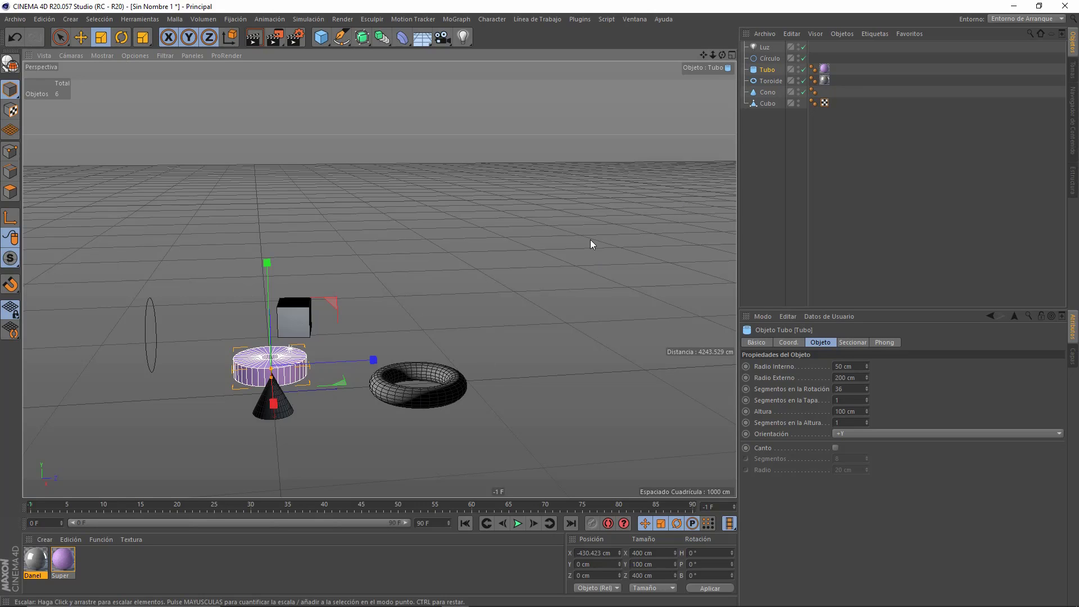
pyautogui.click(302, 326)
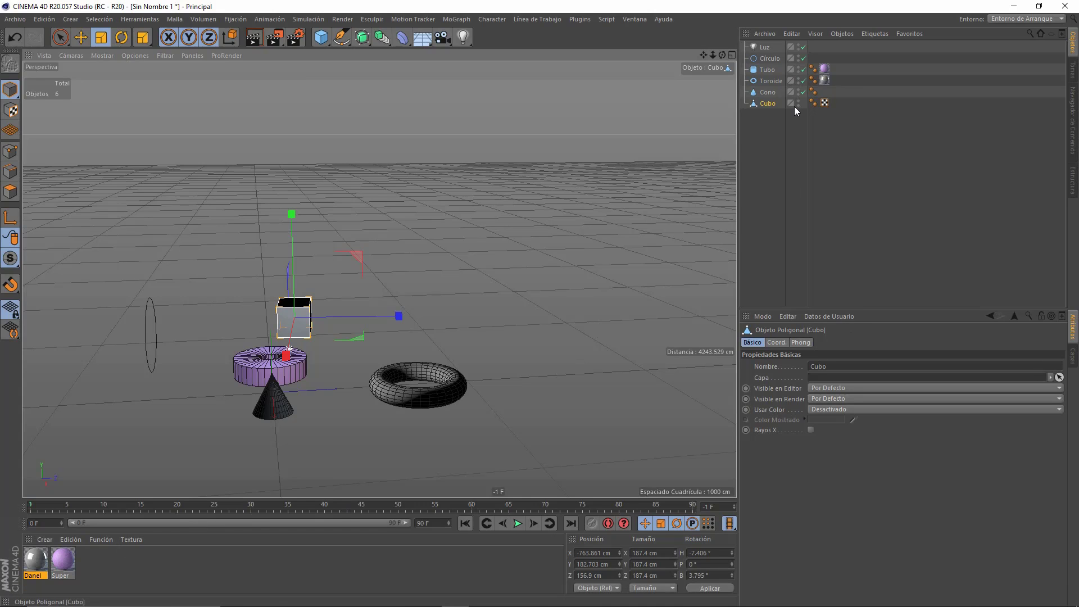
pyautogui.click(771, 81)
pyautogui.press('Up')
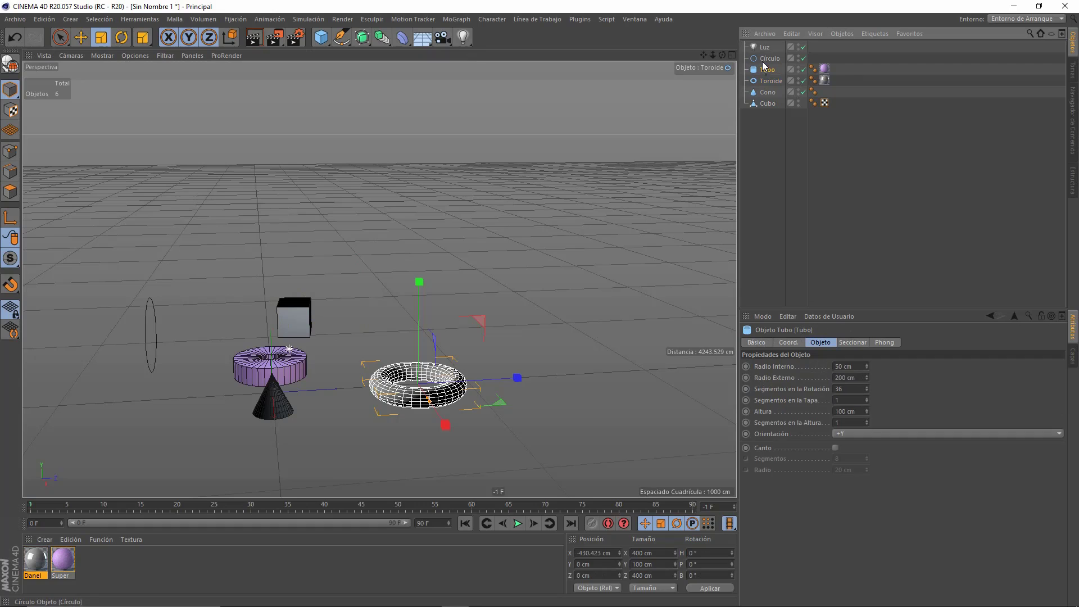
pyautogui.press('Up')
pyautogui.press('Up')
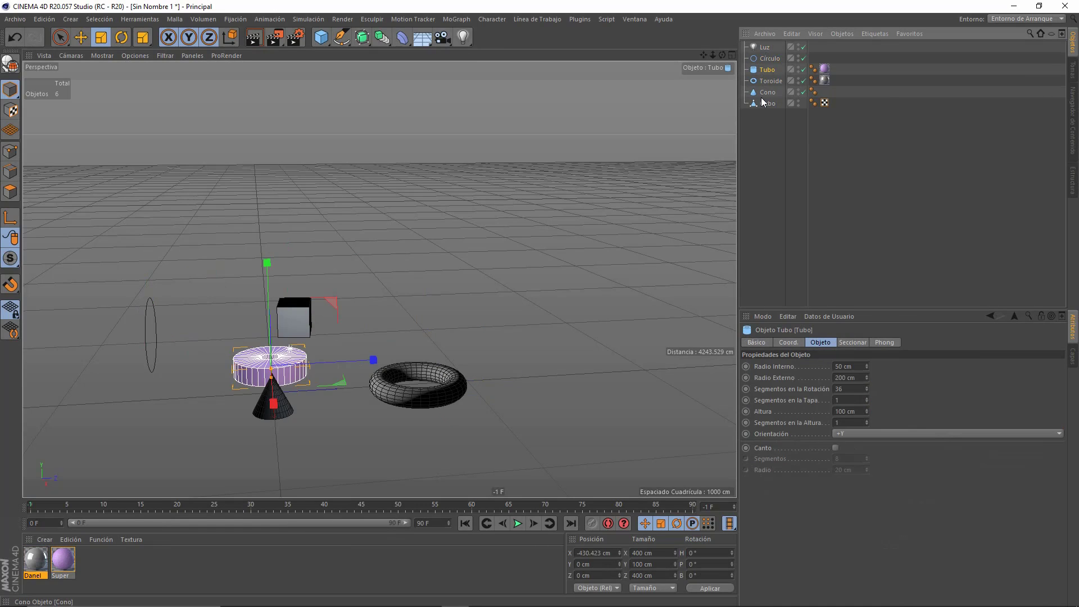
pyautogui.click(766, 102)
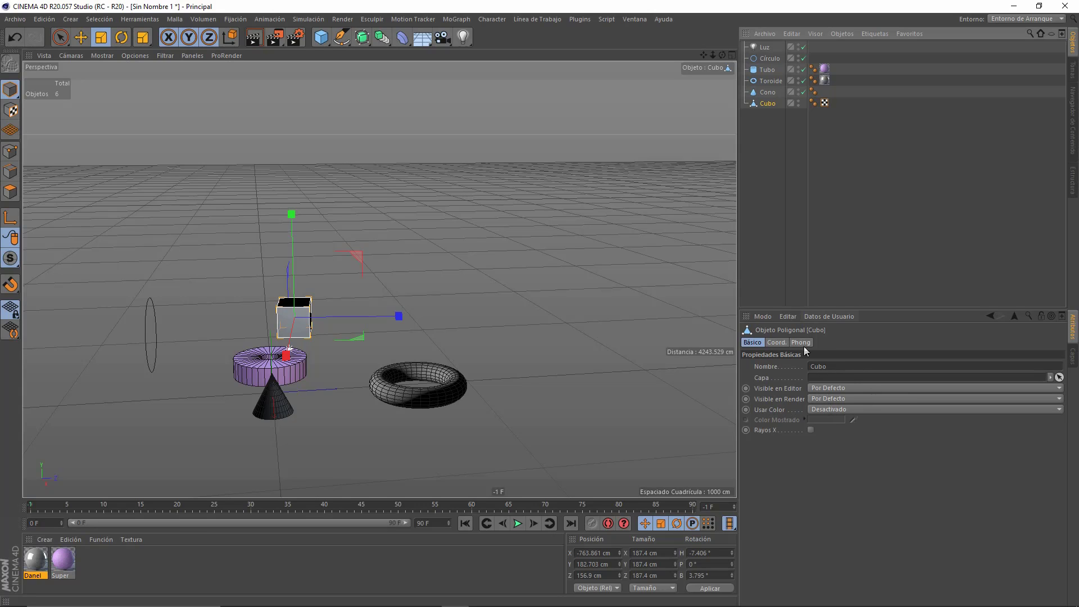
pyautogui.click(771, 81)
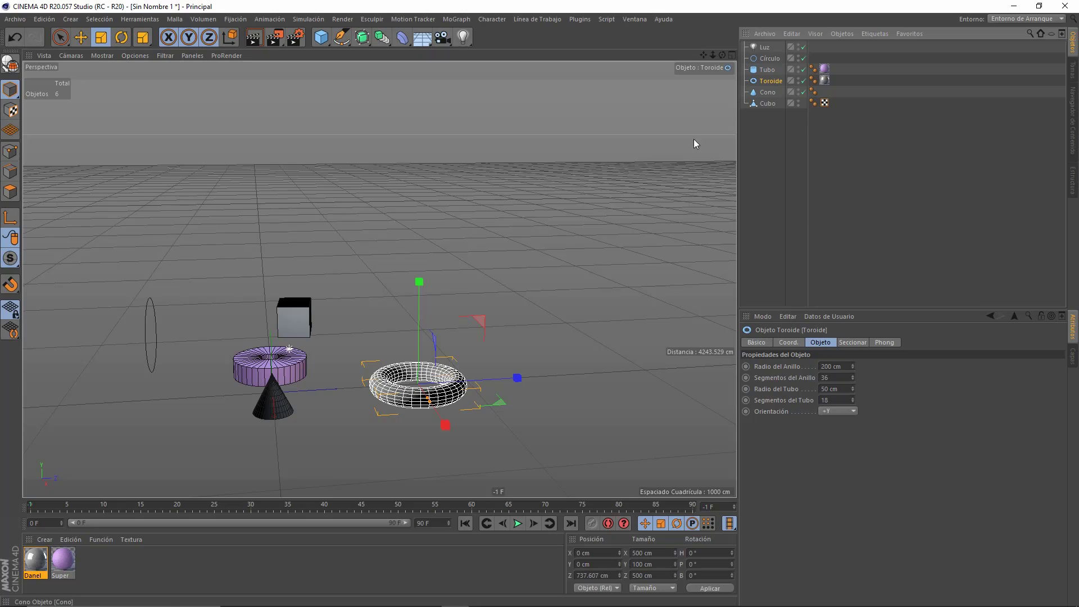
pyautogui.click(852, 346)
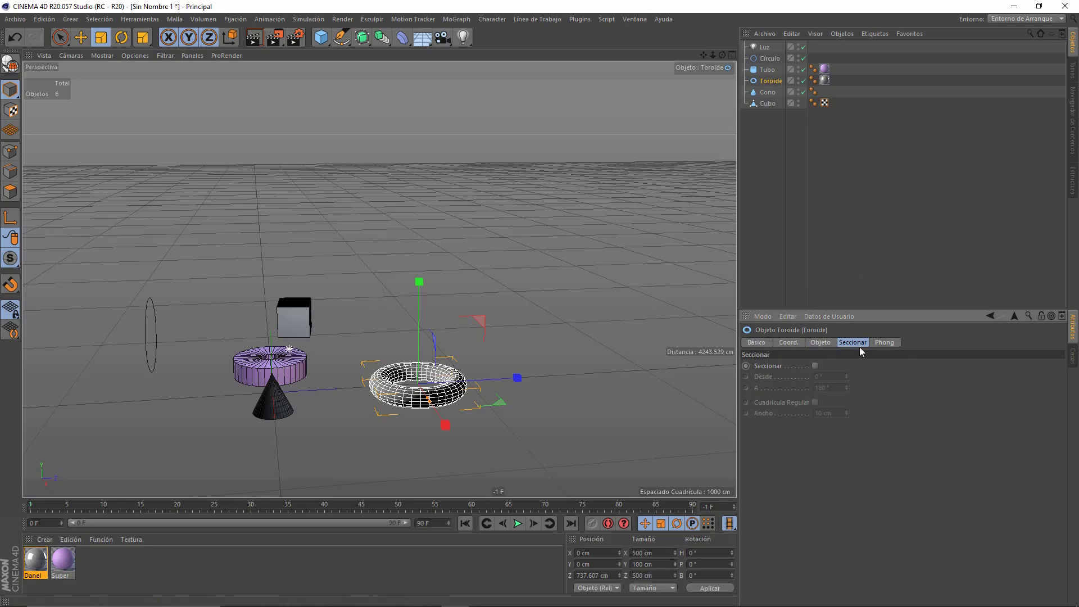
pyautogui.click(883, 344)
pyautogui.click(822, 344)
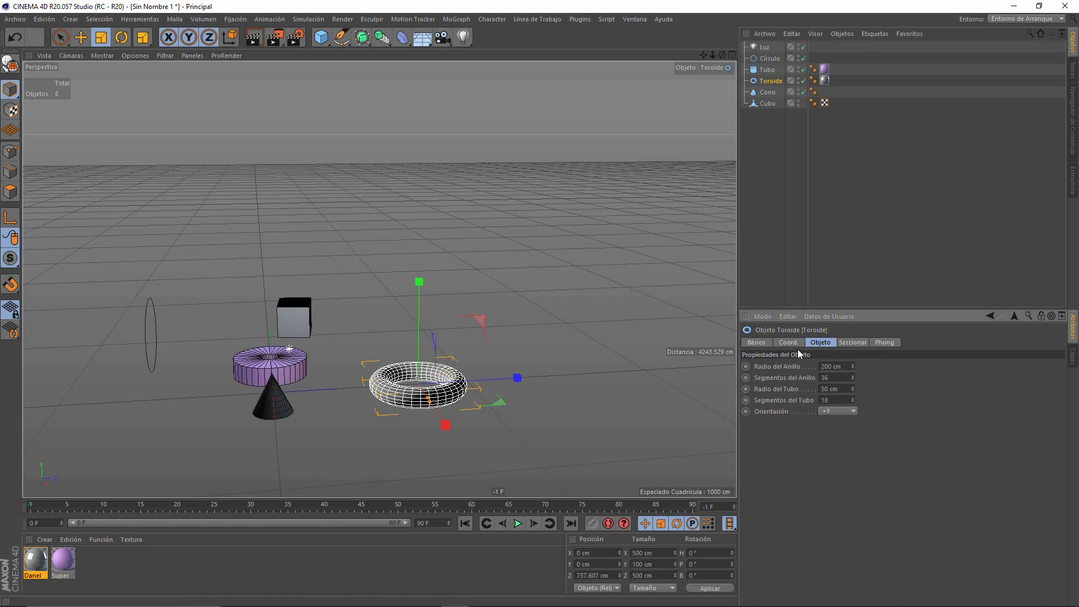
pyautogui.click(787, 345)
pyautogui.click(810, 345)
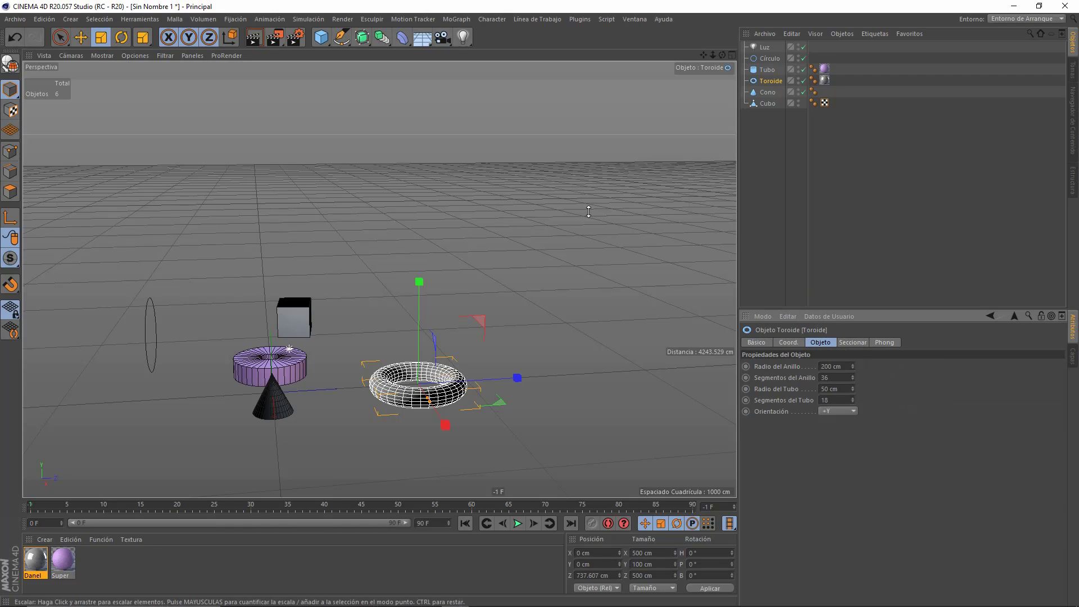
pyautogui.click(293, 323)
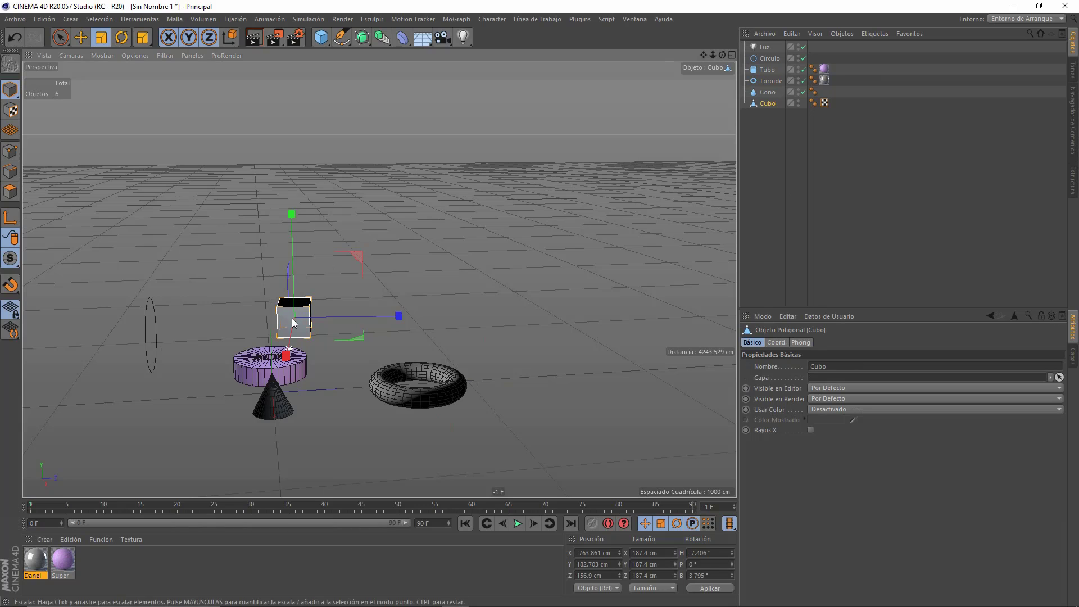
pyautogui.scroll(2, 292, 318)
pyautogui.scroll(2, 292, 318)
pyautogui.scroll(2, 291, 318)
pyautogui.scroll(2, 292, 318)
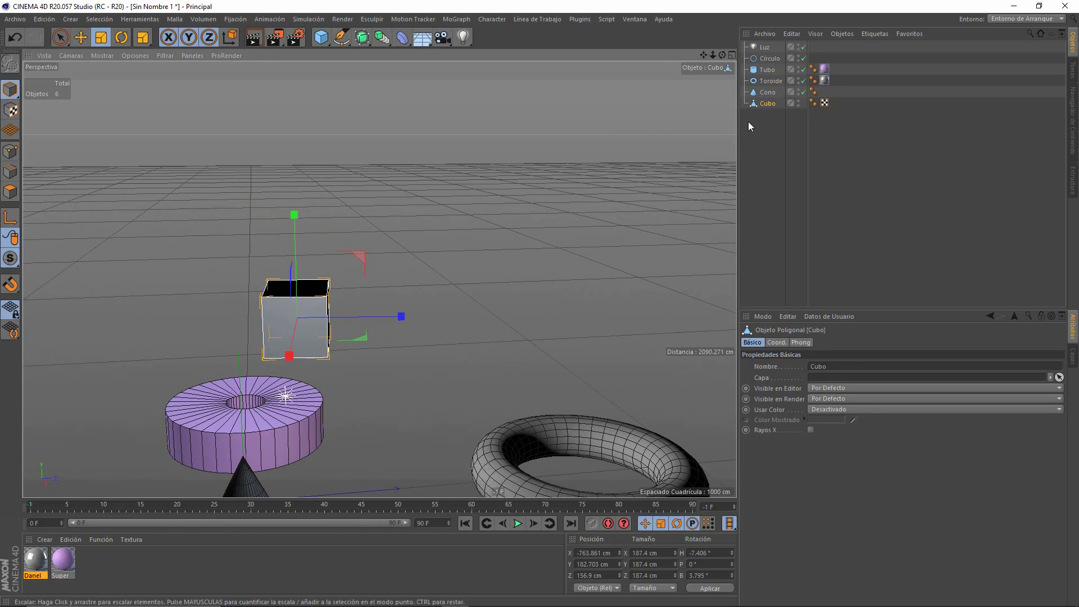
pyautogui.click(769, 92)
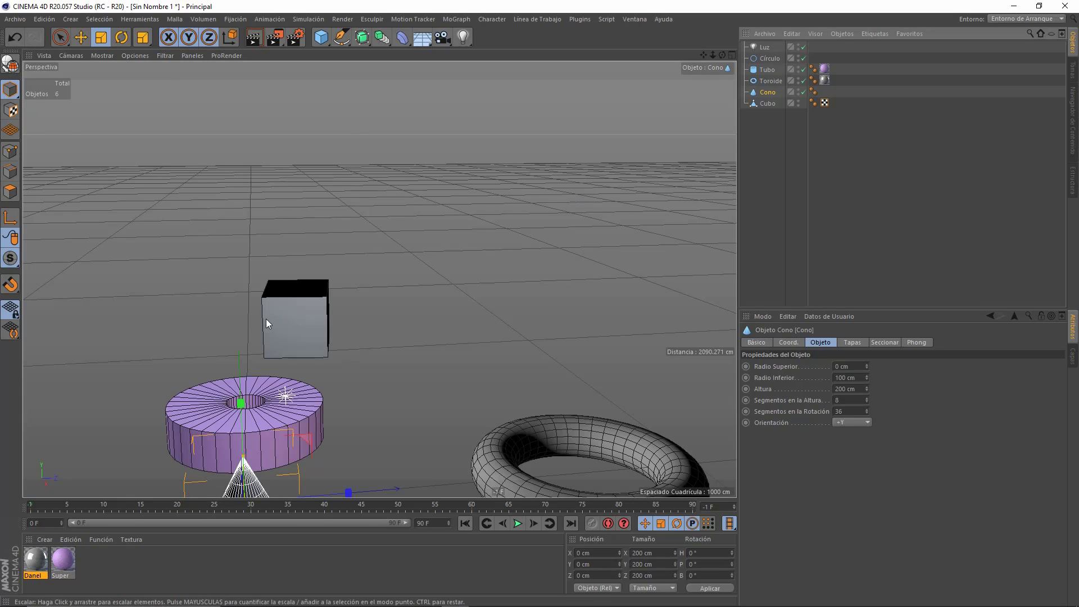
pyautogui.click(286, 319)
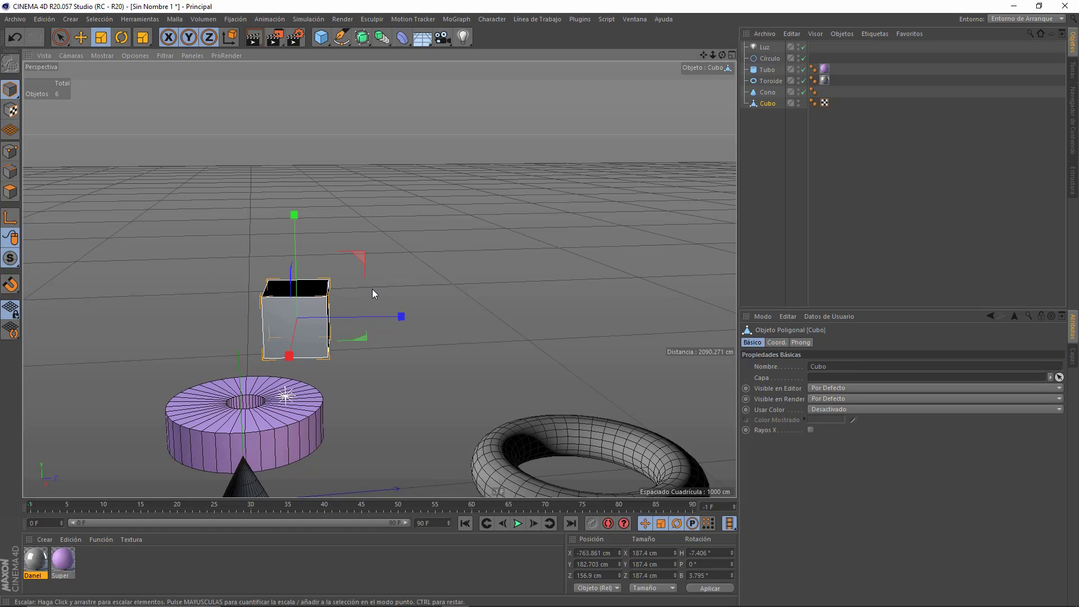
pyautogui.scroll(-2, 373, 285)
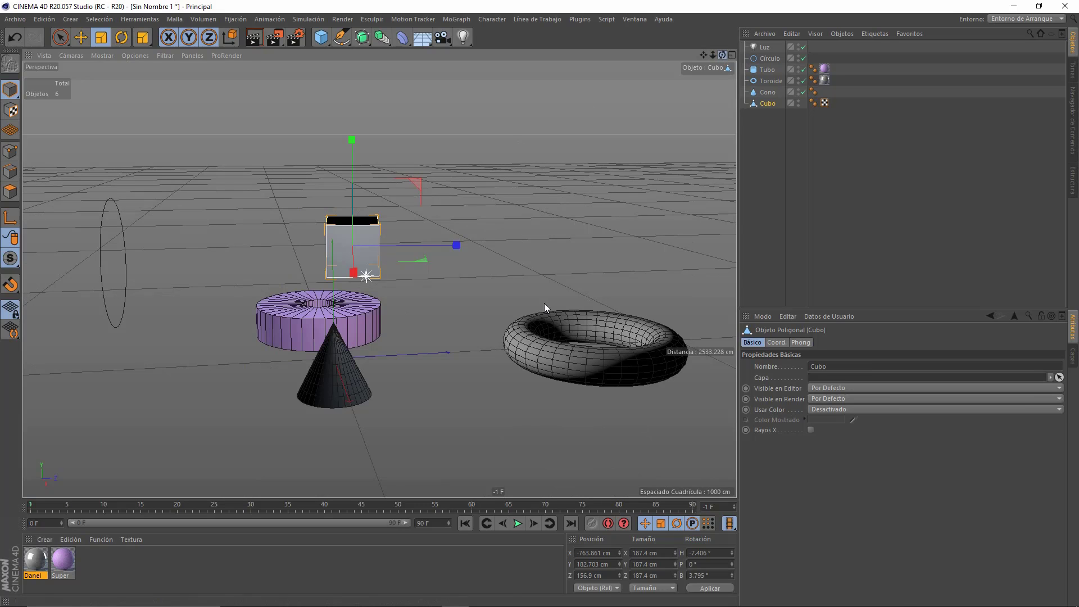
pyautogui.moveTo(544, 303)
pyautogui.keyDown('alt'); pyautogui.mouseDown()
pyautogui.moveTo(553, 308)
pyautogui.moveTo(386, 279)
pyautogui.mouseUp(); pyautogui.keyUp('alt')
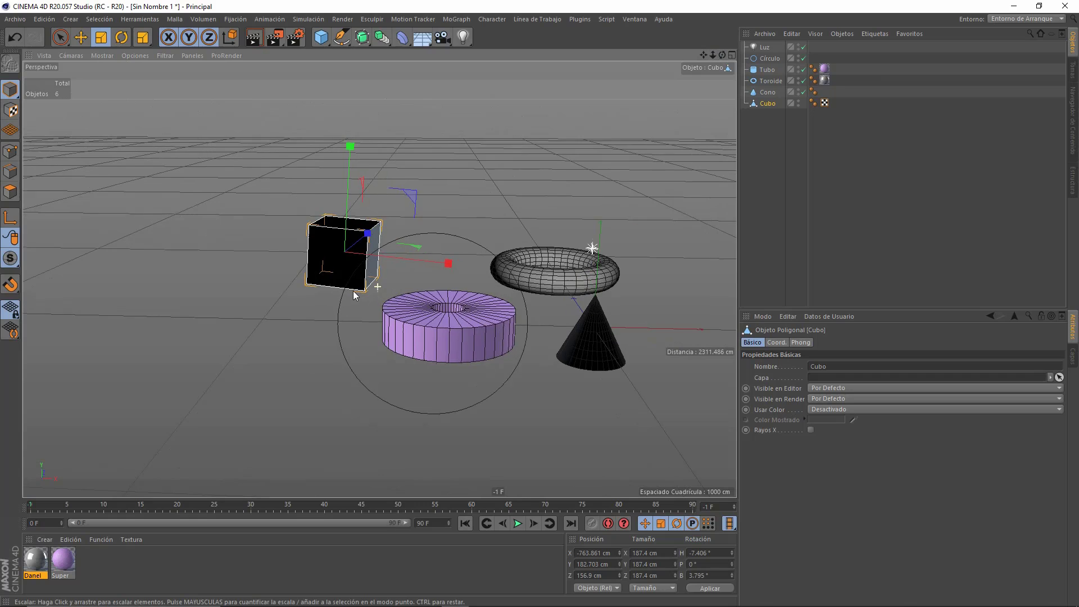
pyautogui.scroll(3, 350, 291)
pyautogui.scroll(1, 349, 289)
pyautogui.scroll(2, 348, 289)
pyautogui.scroll(2, 348, 289)
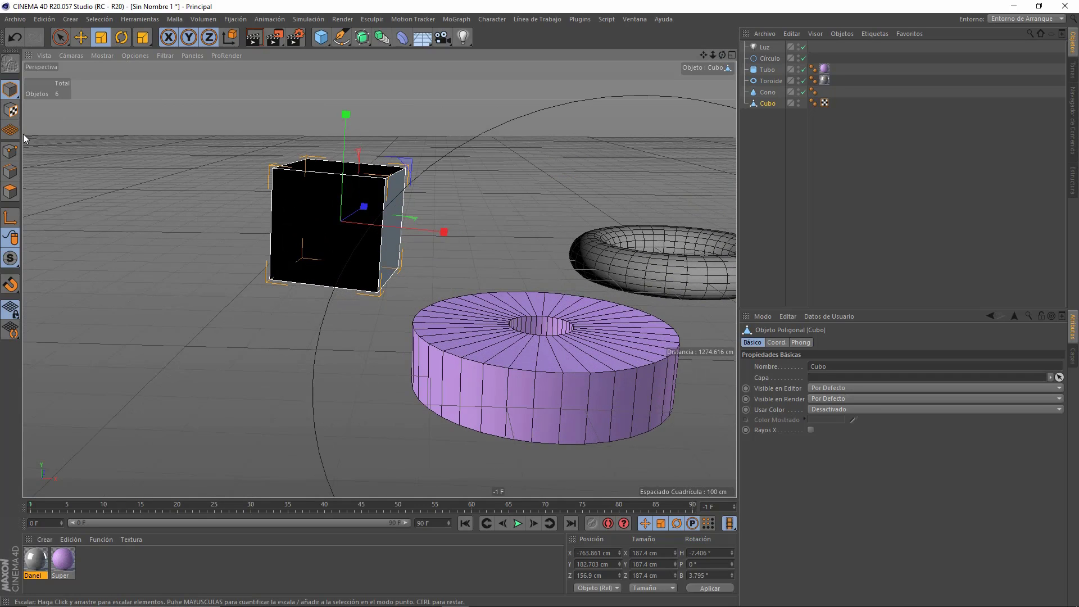
# - Activate the Direct Selection tool and Polygon mode on the editable 6-polygon cube
pyautogui.rightClick(246, 238)
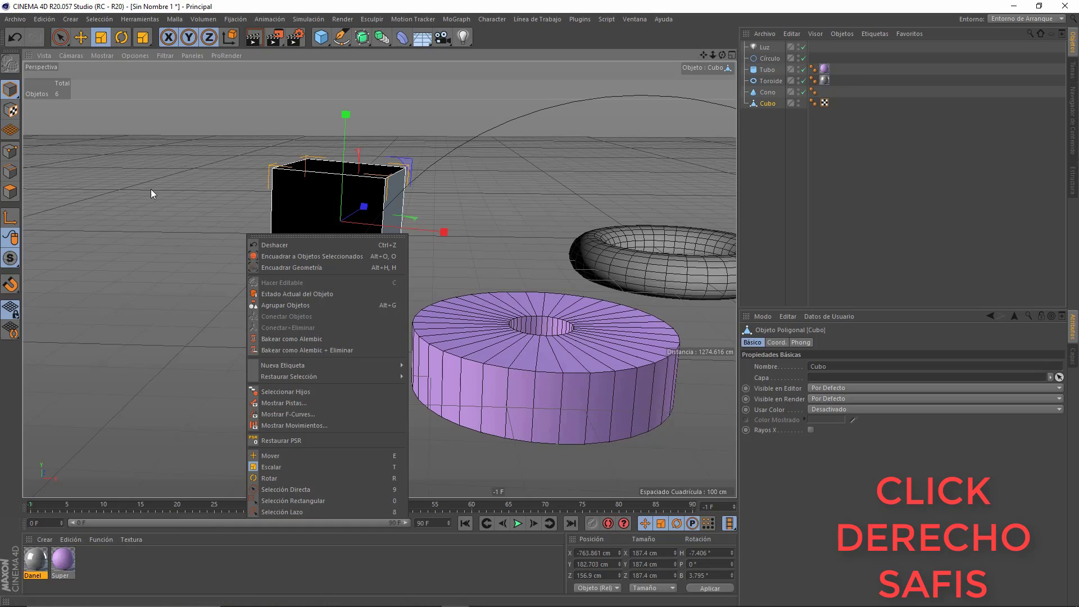
pyautogui.press('Escape')
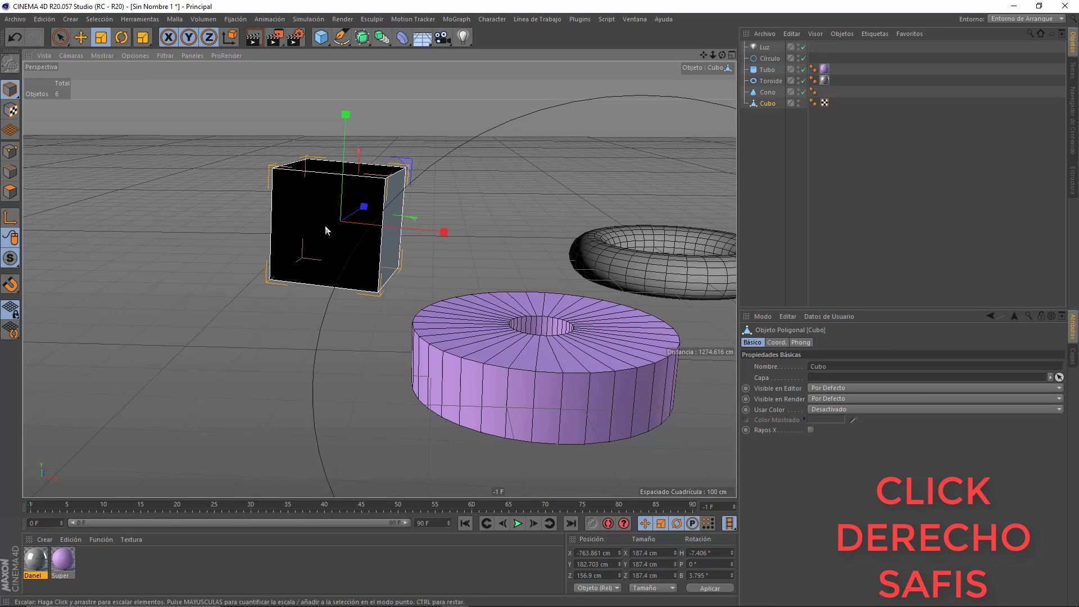
pyautogui.rightClick(301, 217)
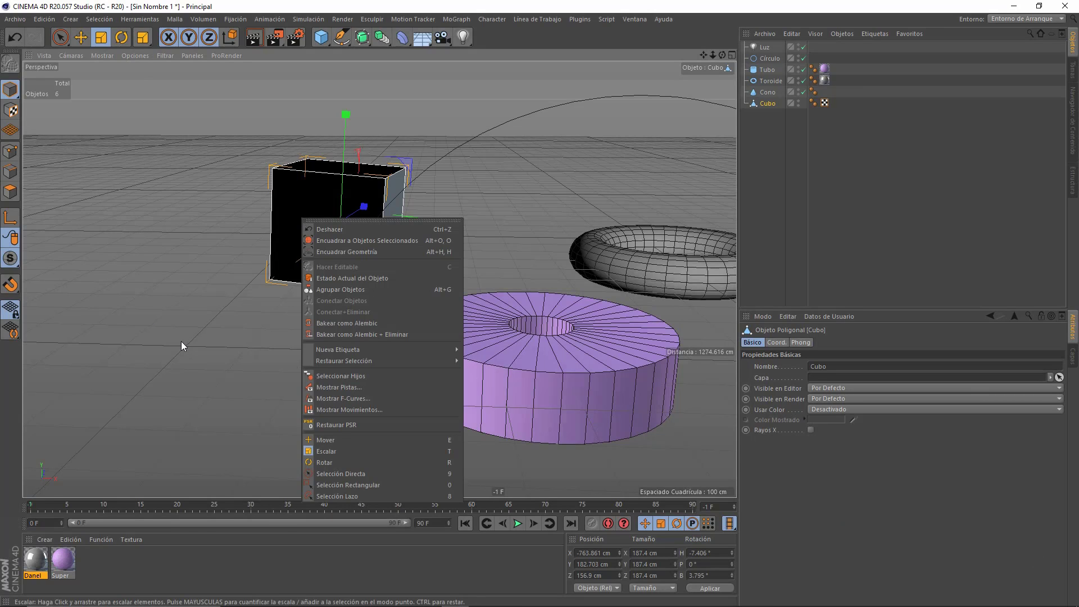
pyautogui.press('Escape')
pyautogui.click(69, 37)
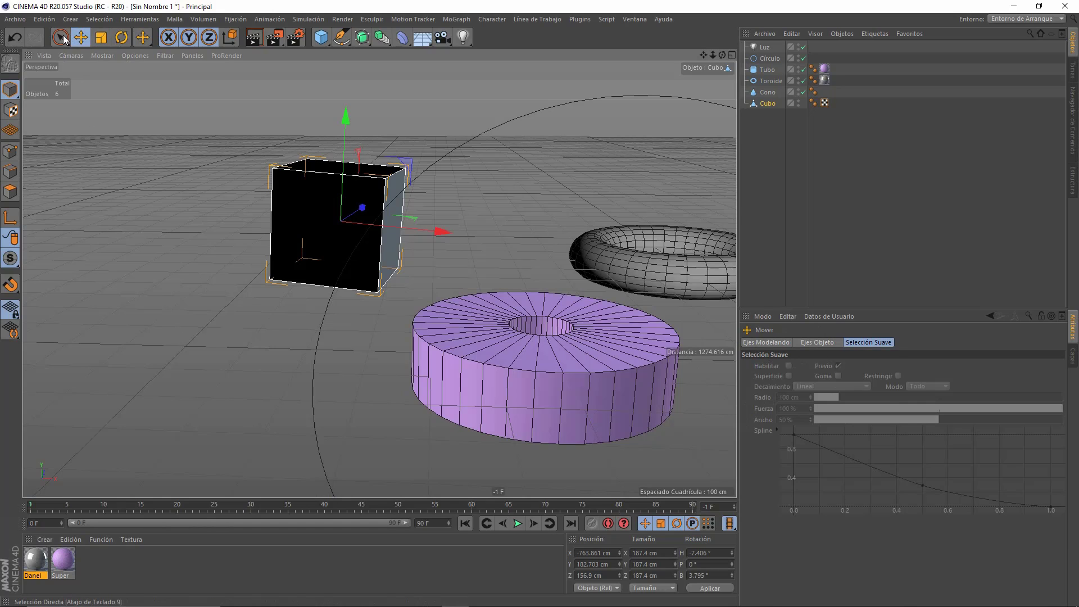
pyautogui.rightClick(187, 262)
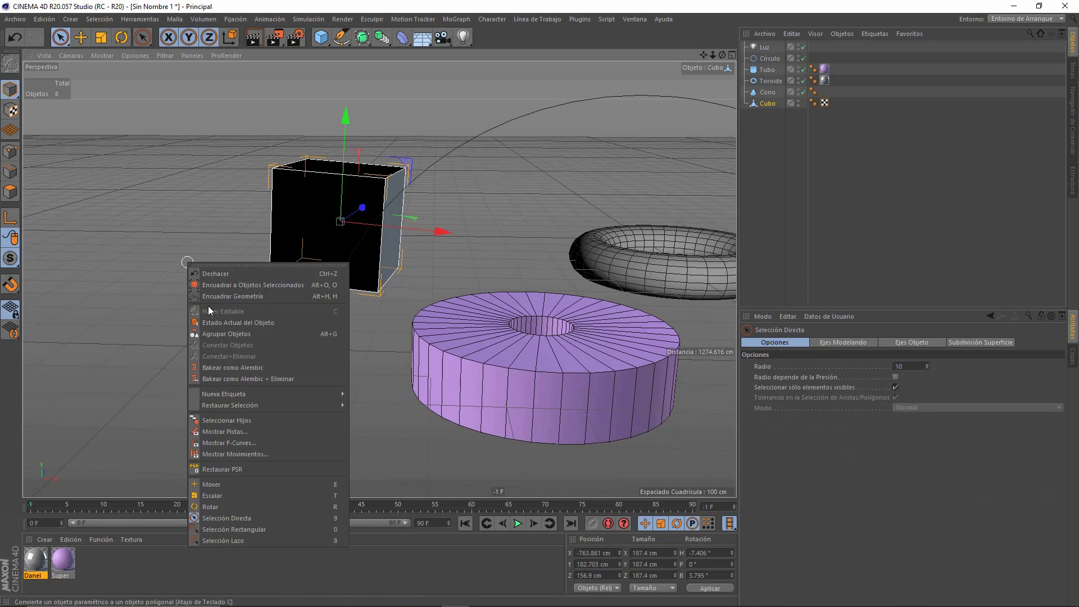
pyautogui.press('Escape')
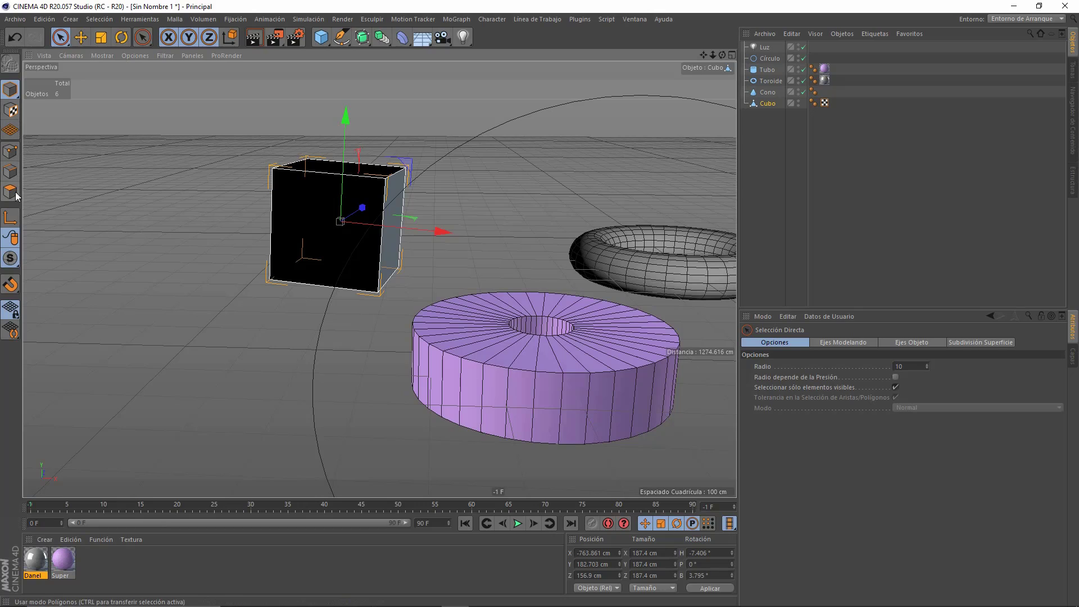
pyautogui.click(12, 194)
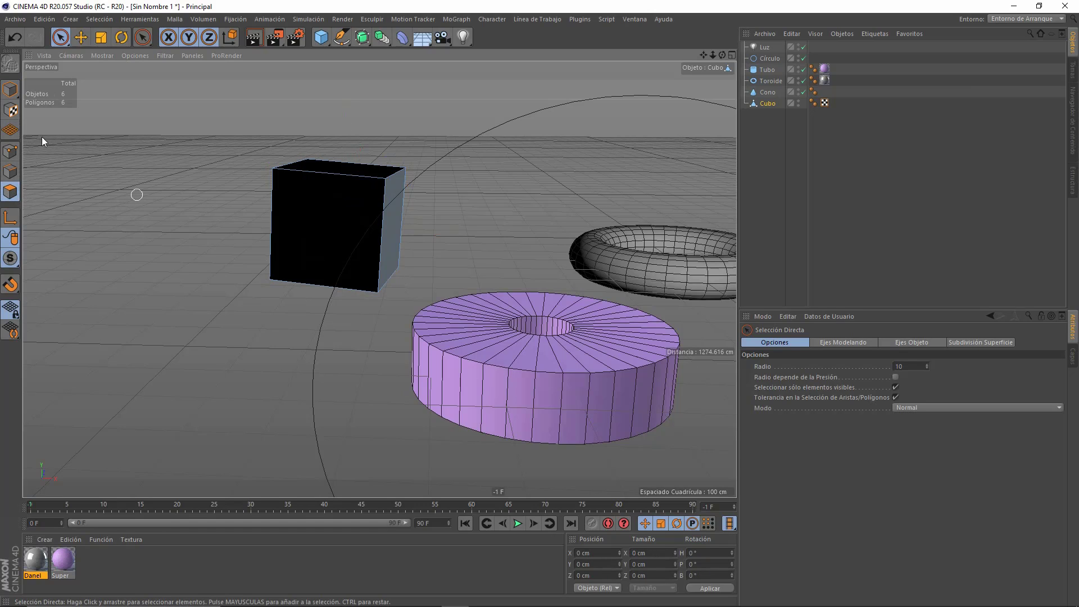
# - Select the cube's front face and delete it
pyautogui.click(346, 200)
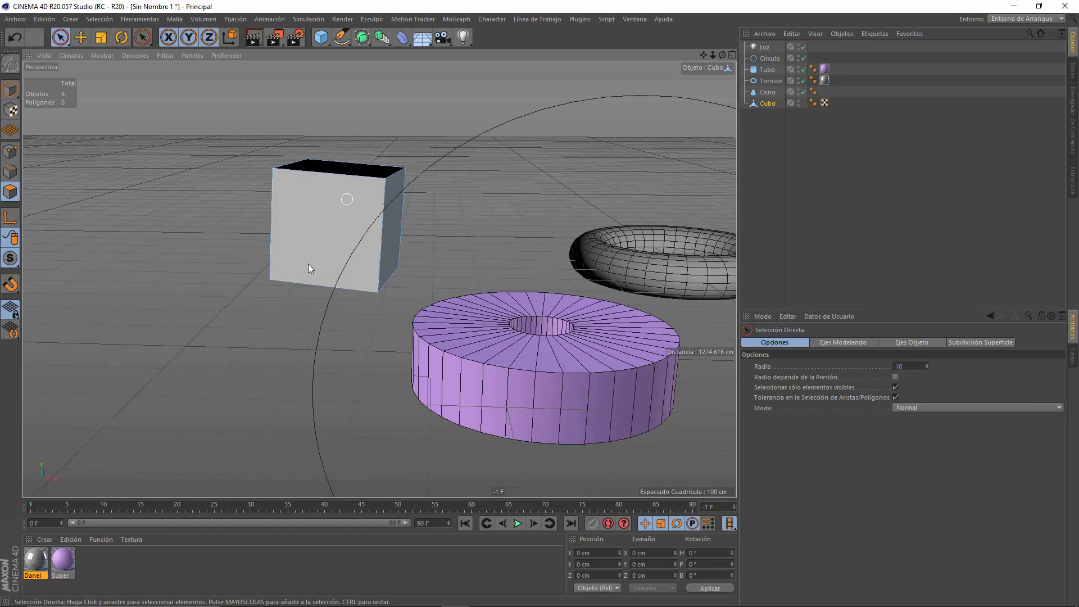
pyautogui.click(393, 200)
pyautogui.click(356, 218)
pyautogui.click(344, 164)
pyautogui.click(338, 235)
pyautogui.click(346, 230)
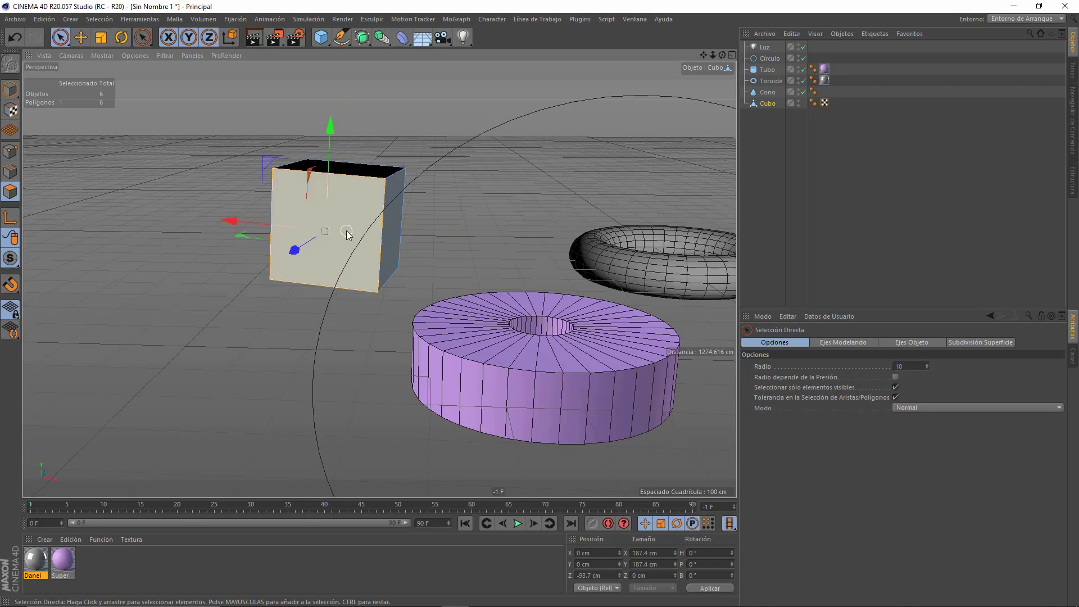
pyautogui.click(259, 253)
pyautogui.click(332, 255)
pyautogui.press('Delete')
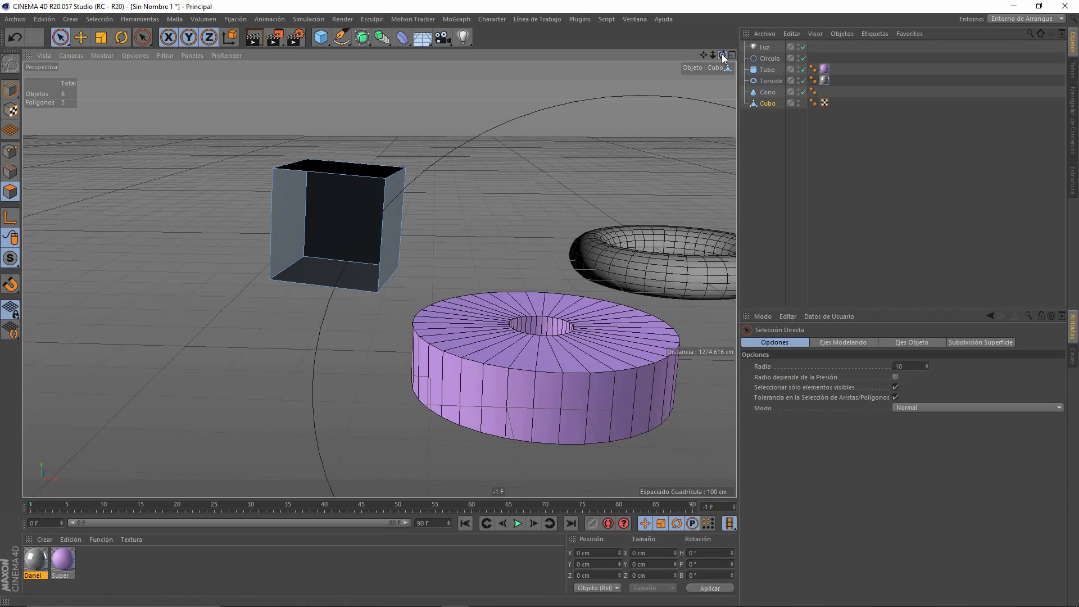
# - Orbit into the open box, inspect a corner point, and return to polygon editing
pyautogui.moveTo(723, 55)
pyautogui.mouseDown()
pyautogui.moveTo(534, 311)
pyautogui.moveTo(529, 167)
pyautogui.mouseUp()
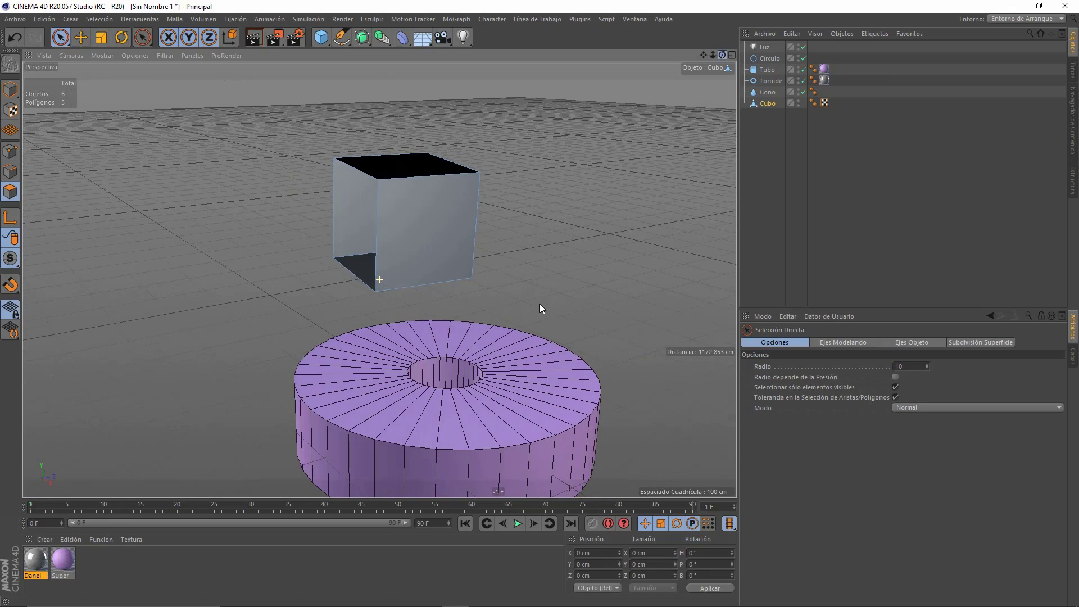
pyautogui.click(10, 152)
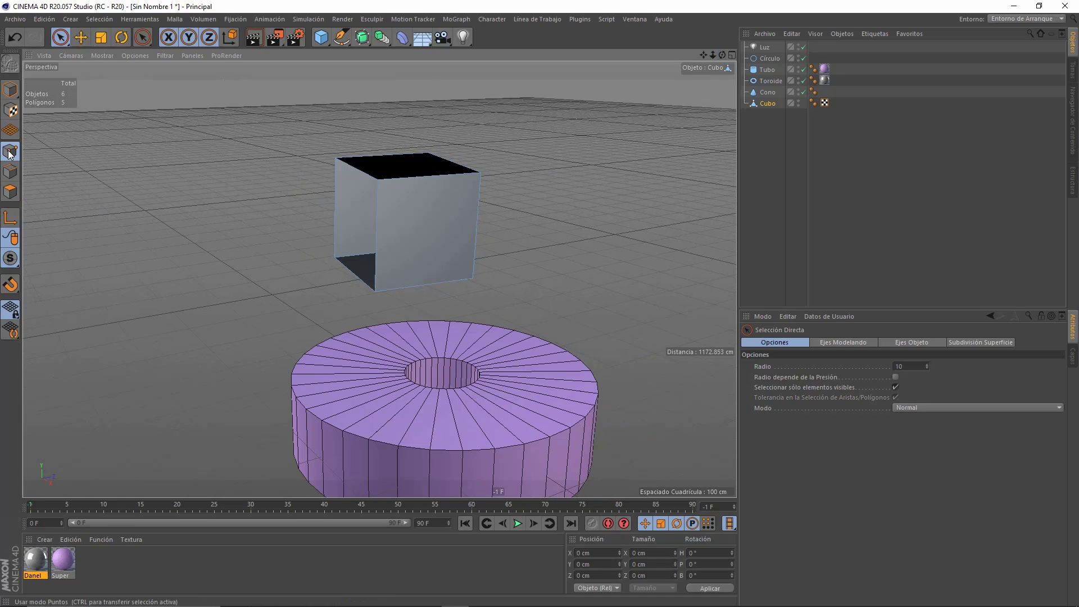
pyautogui.click(378, 179)
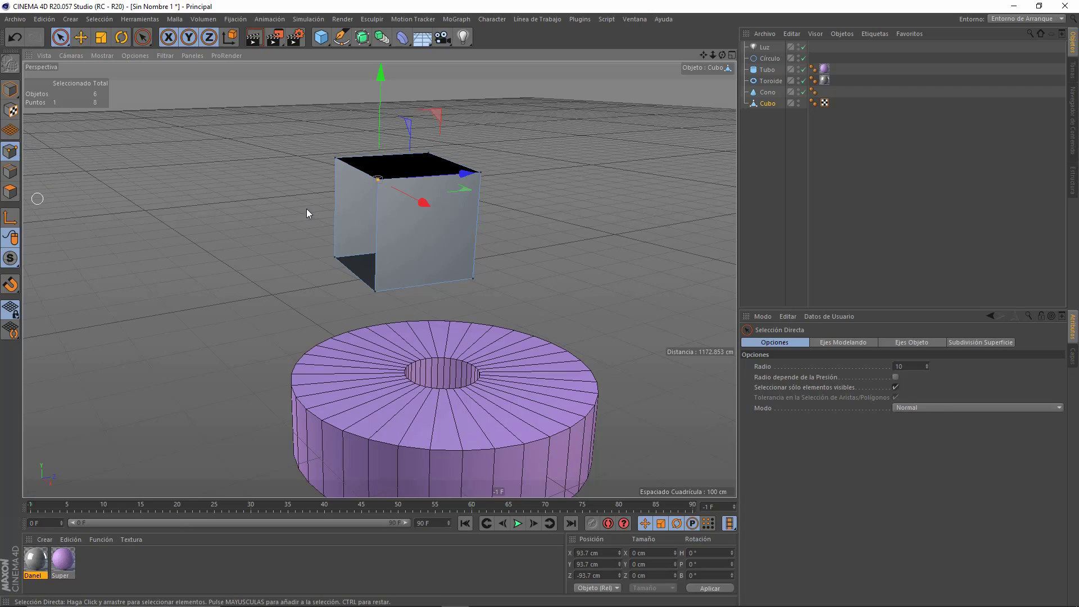
pyautogui.click(12, 190)
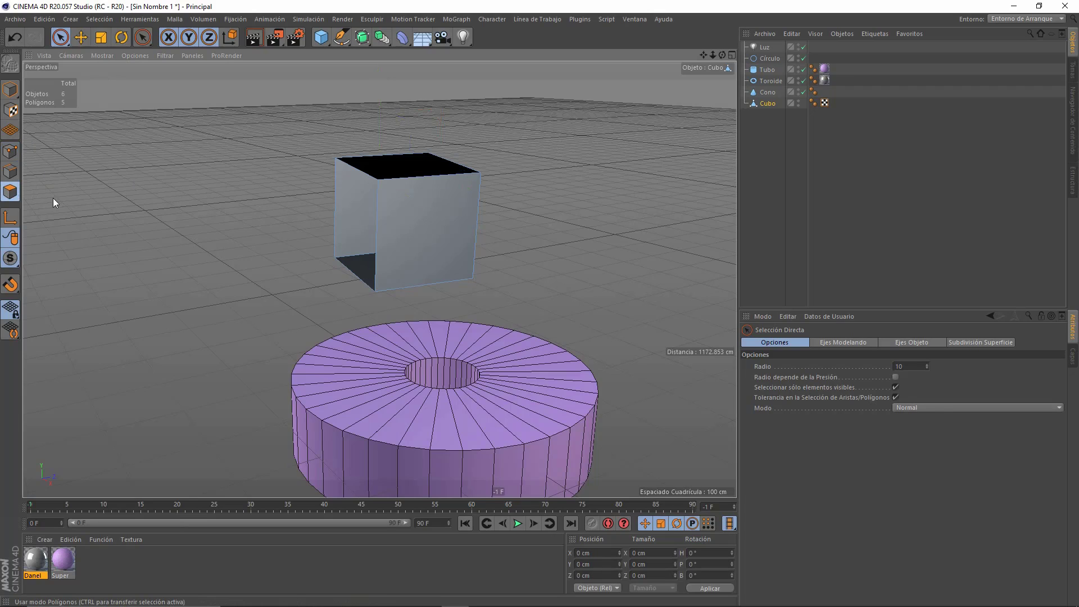
pyautogui.press('Return')
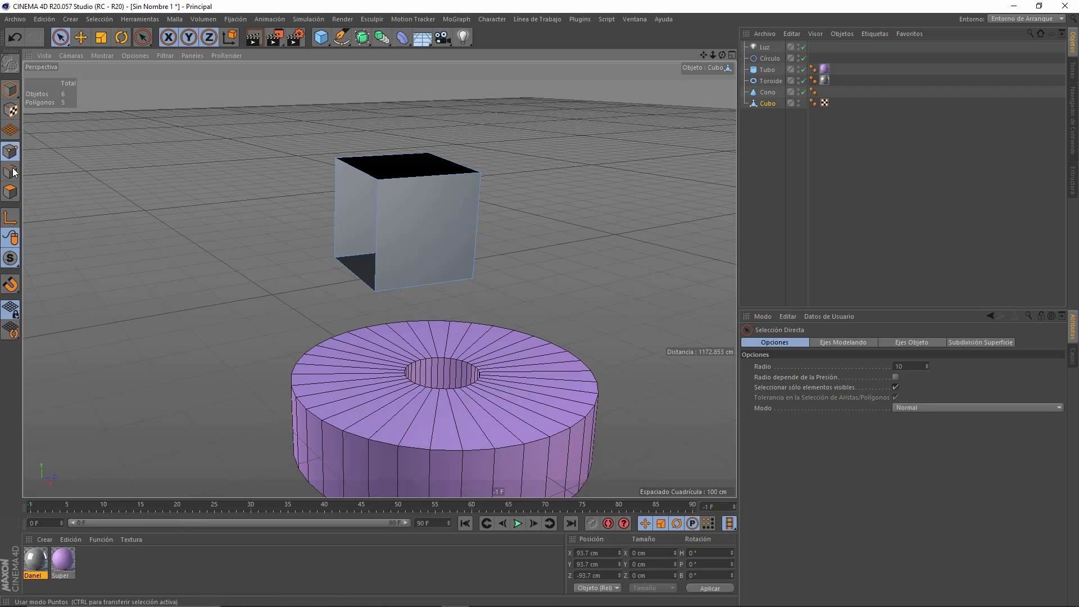
pyautogui.press('Return')
pyautogui.press('Return')
# - Place a horizontal and a vertical Cortar Cíclico loop cut, giving 14 polygons and 18 points
pyautogui.rightClick(147, 194)
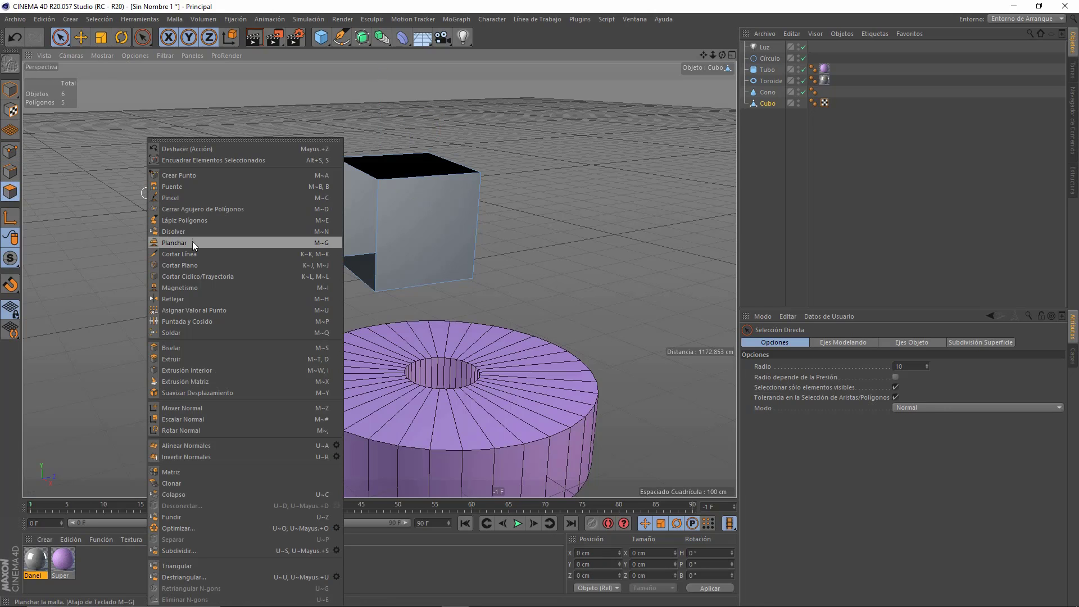
pyautogui.click(187, 276)
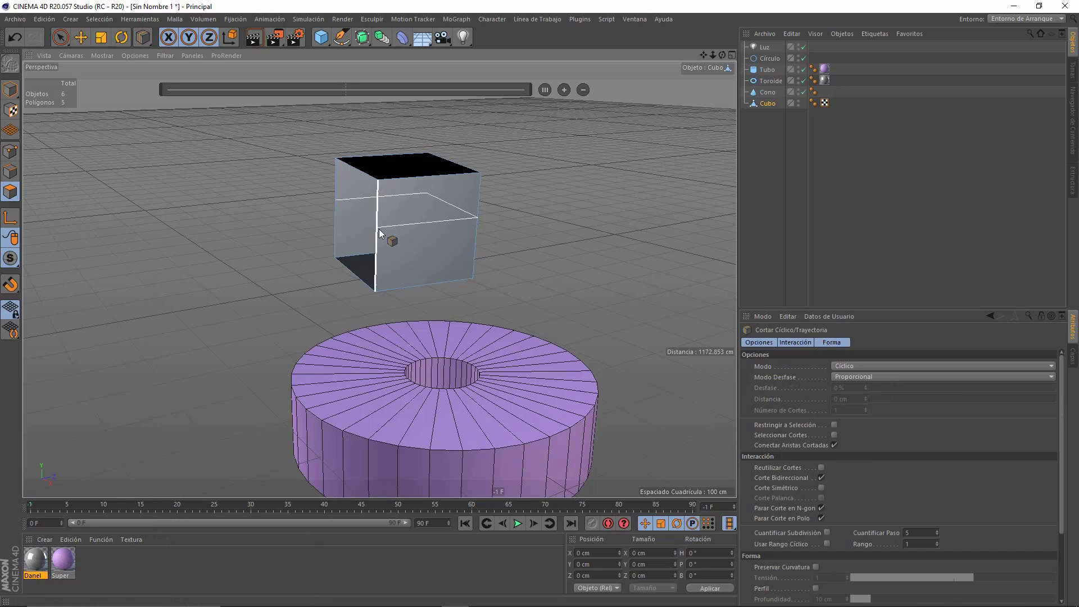
pyautogui.click(381, 234)
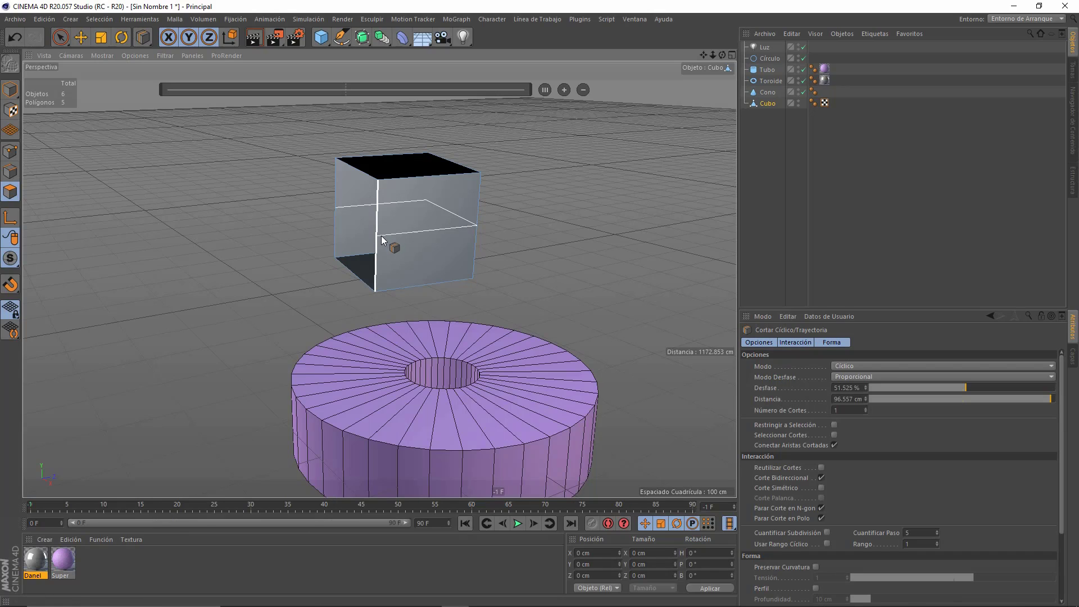
pyautogui.click(423, 177)
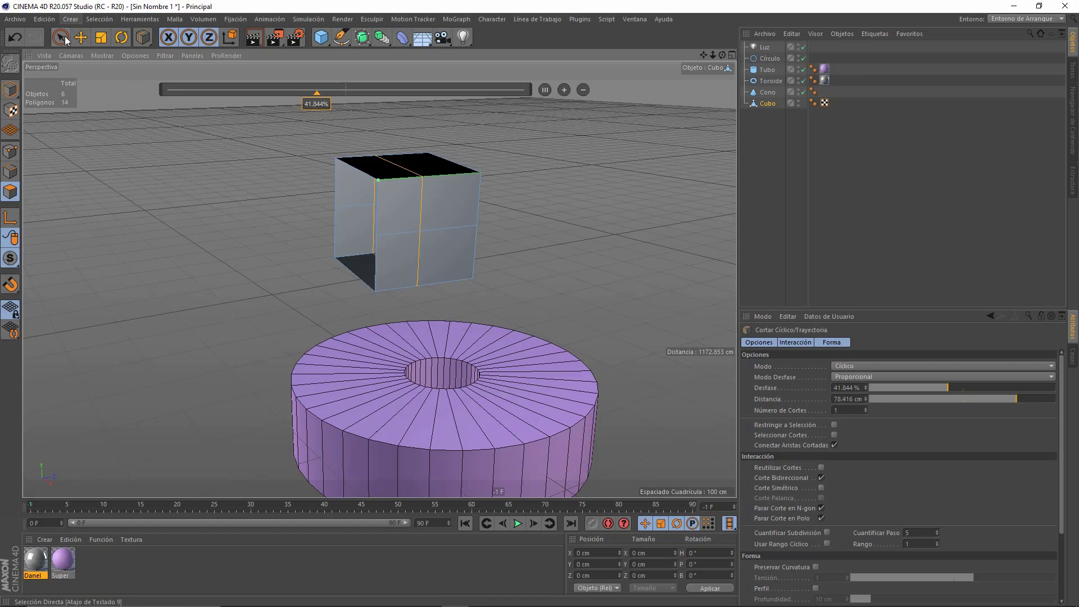
pyautogui.click(22, 157)
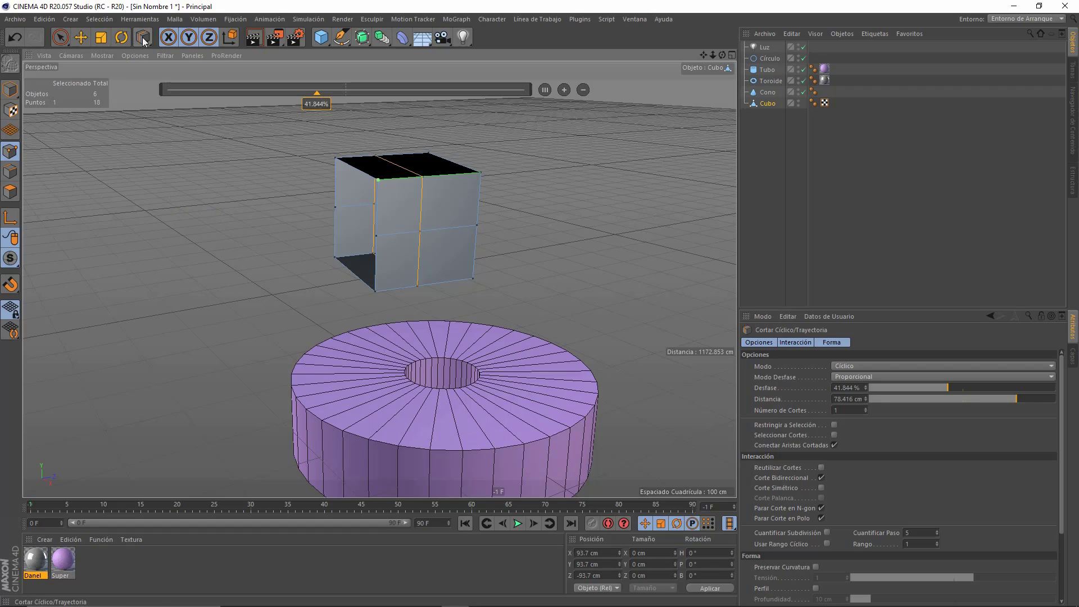
pyautogui.click(63, 38)
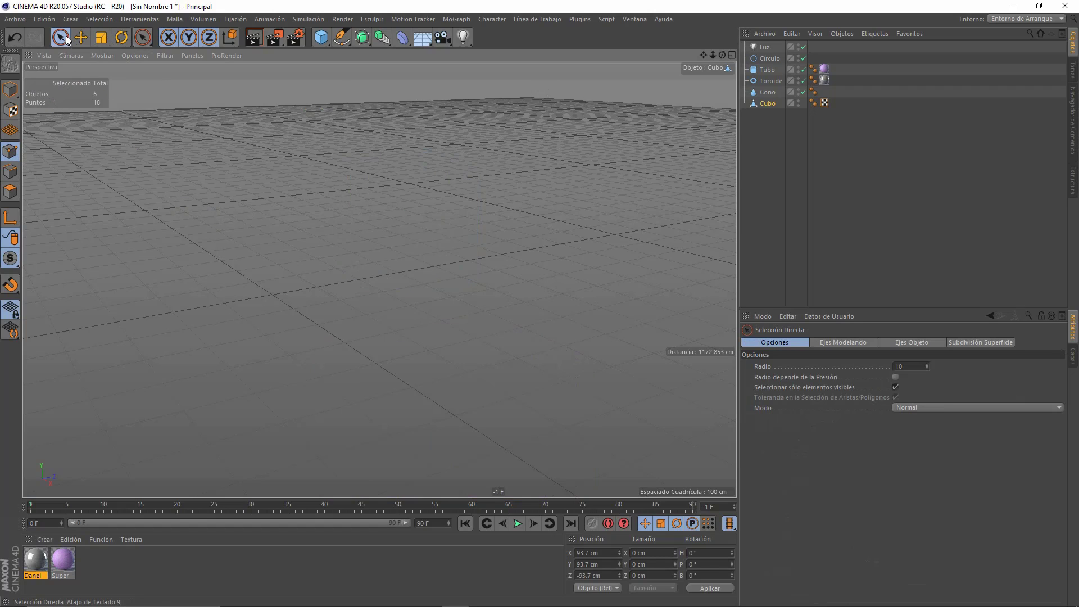
# - Loop-select the open cube's middle vertical point loop and scale it inward to about 146 cm
pyautogui.click(97, 20)
pyautogui.click(110, 94)
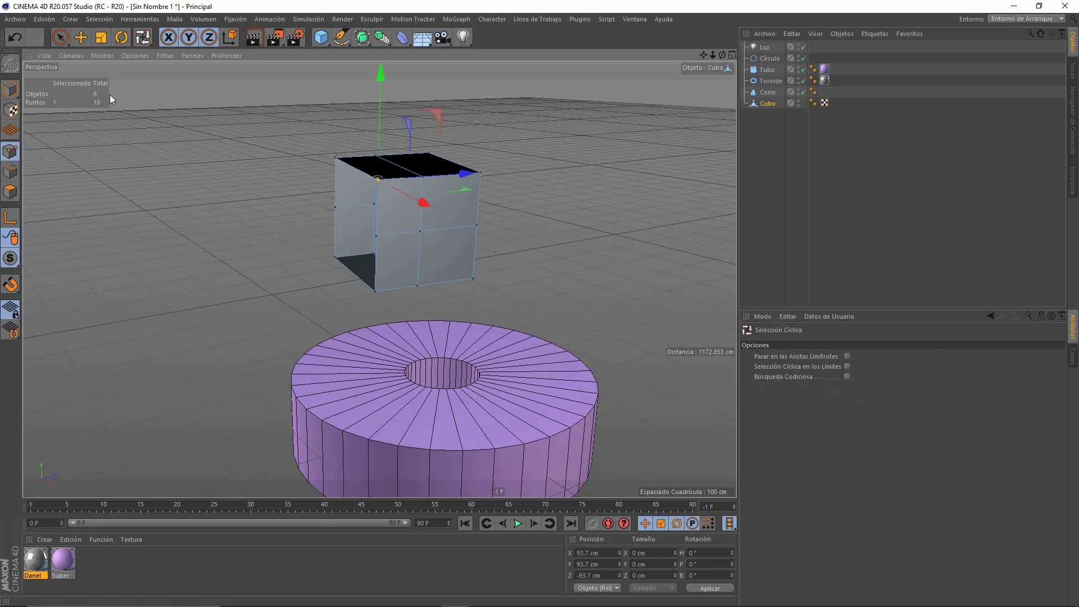
pyautogui.click(420, 234)
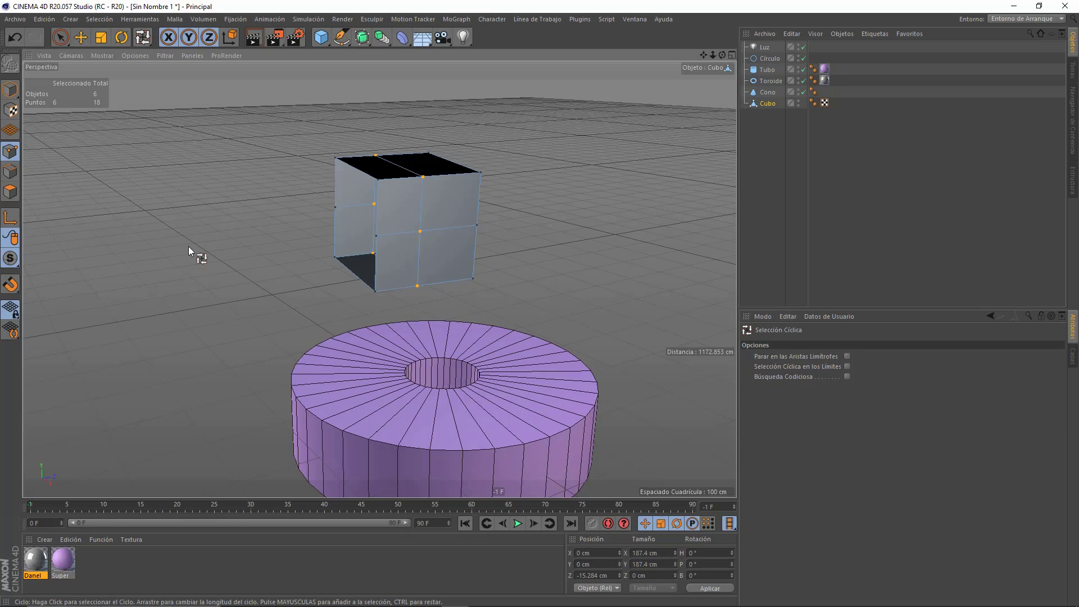
pyautogui.click(97, 39)
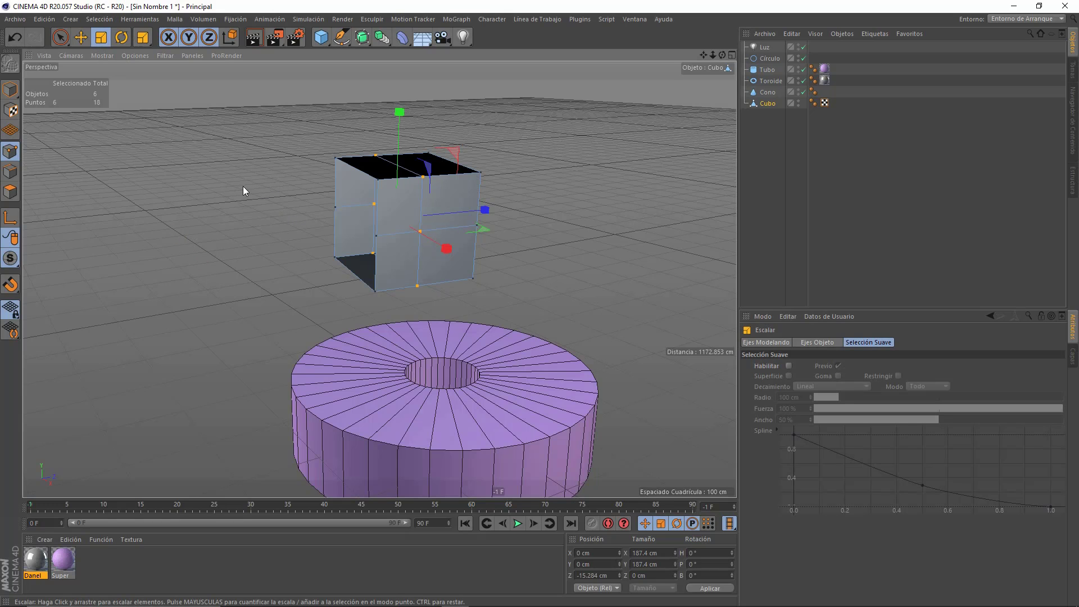
pyautogui.moveTo(243, 187); pyautogui.dragTo(165, 191)
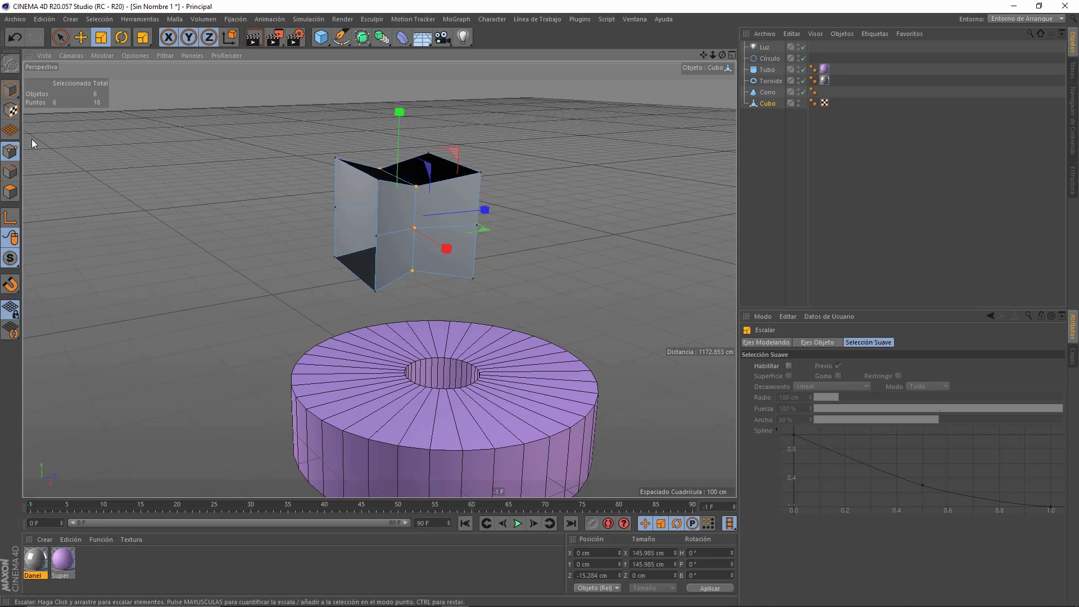
pyautogui.click(16, 176)
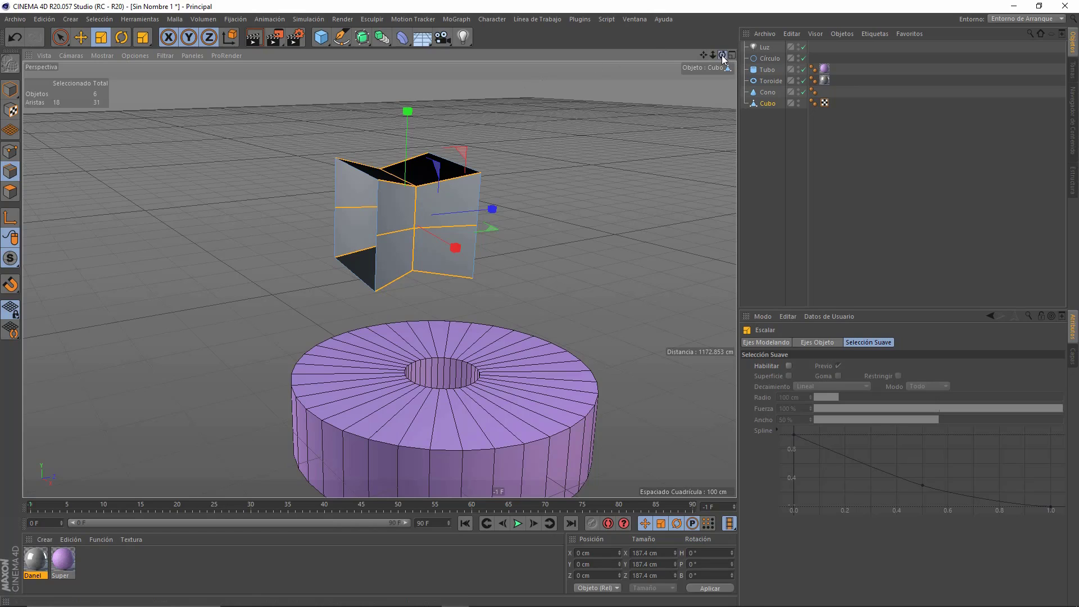
pyautogui.moveTo(724, 56); pyautogui.dragTo(306, 200)
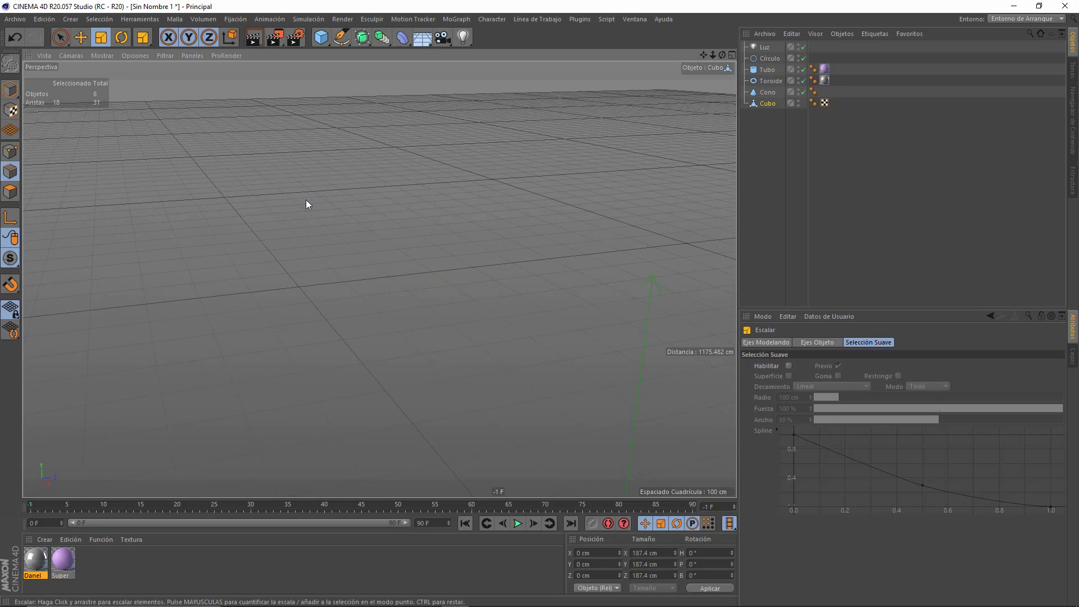
# - Restore the previous view and loop-select the left vertical column of points on the folded cube
pyautogui.hotkey('ctrl', 'shift', 'z')
pyautogui.click(61, 39)
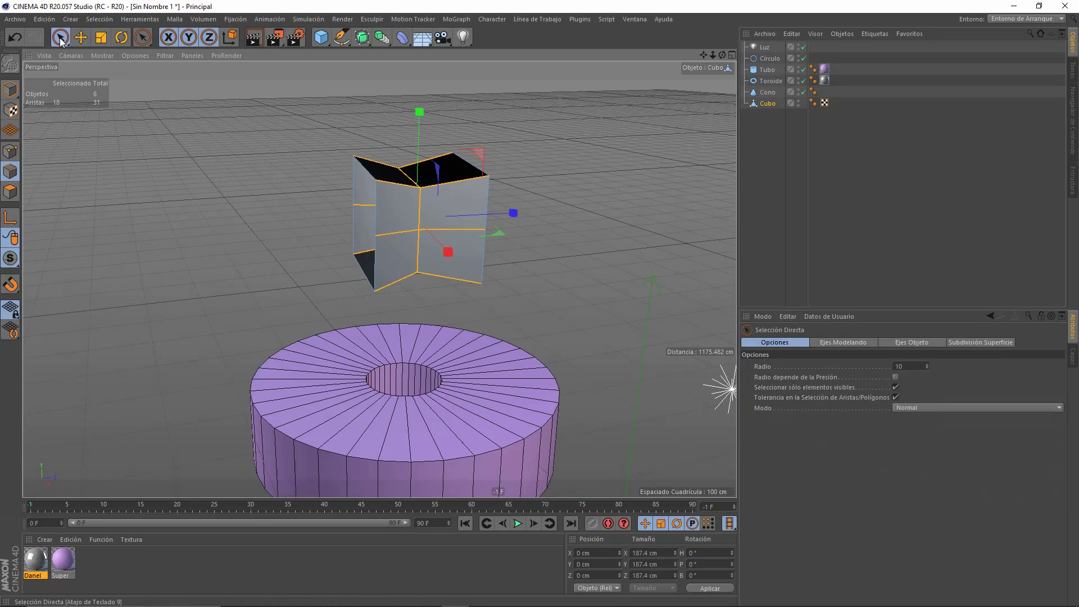
pyautogui.click(179, 159)
pyautogui.click(100, 19)
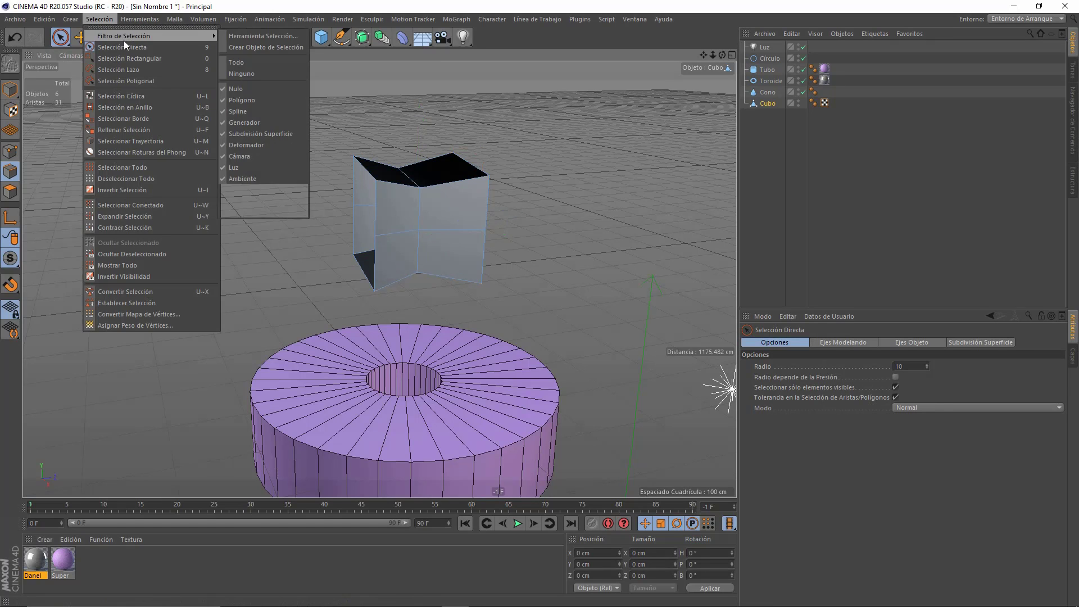
pyautogui.click(120, 94)
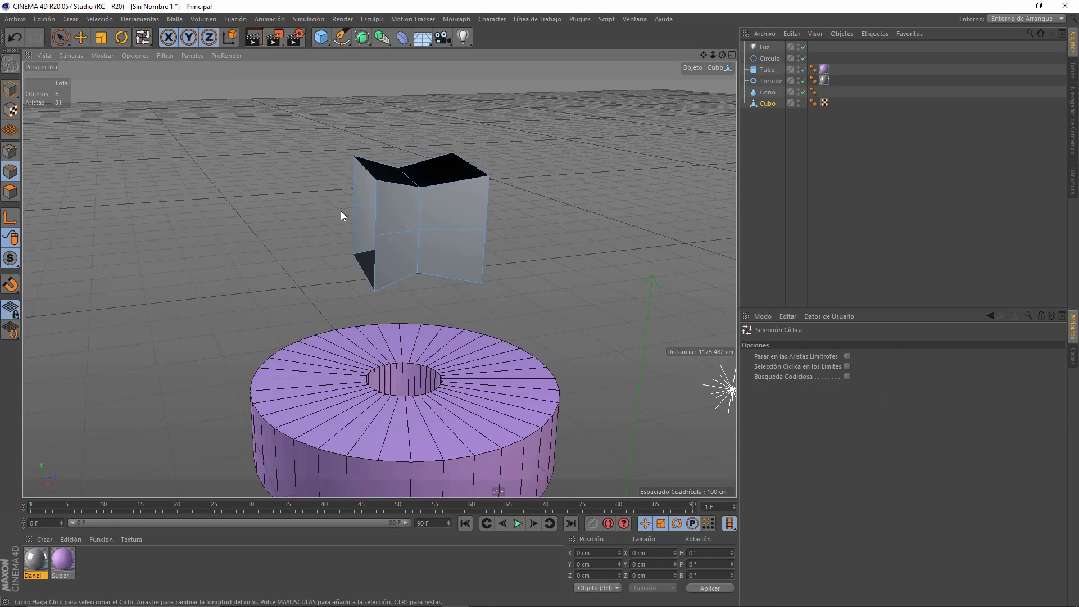
pyautogui.click(377, 224)
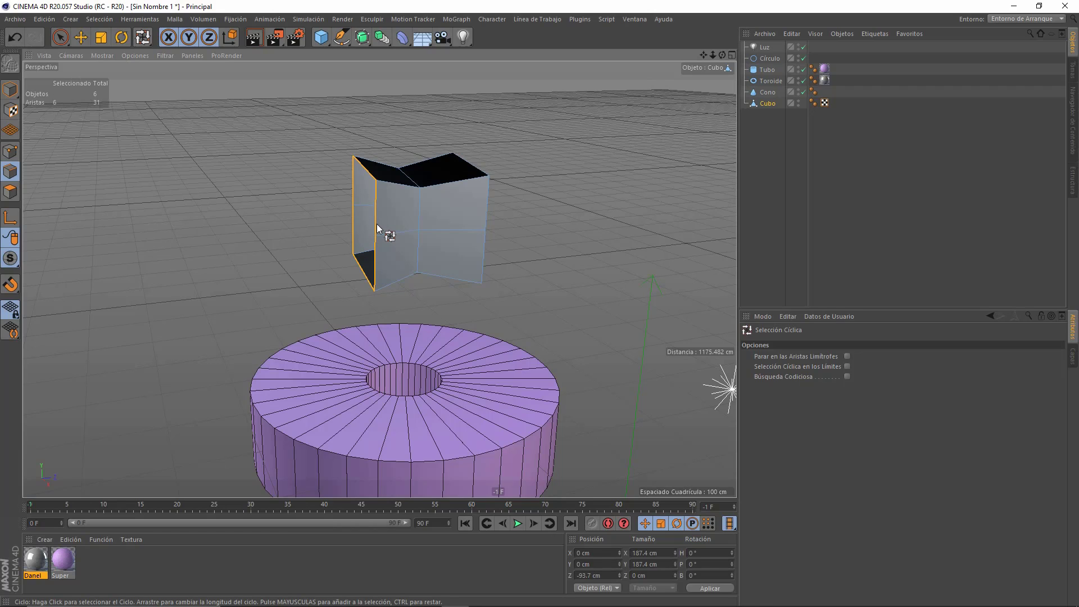
pyautogui.click(12, 153)
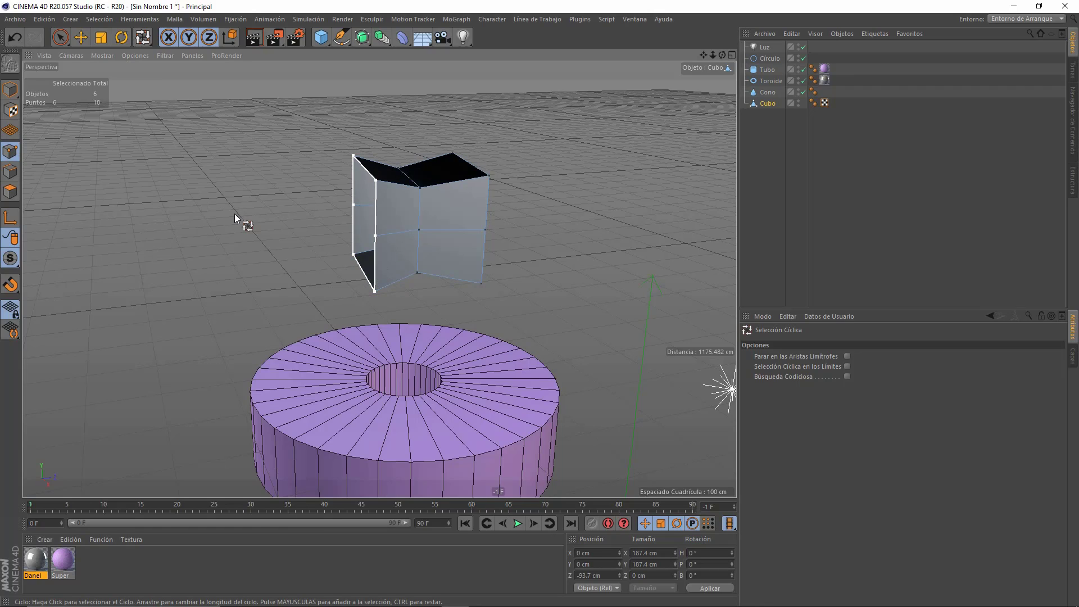
pyautogui.click(385, 181)
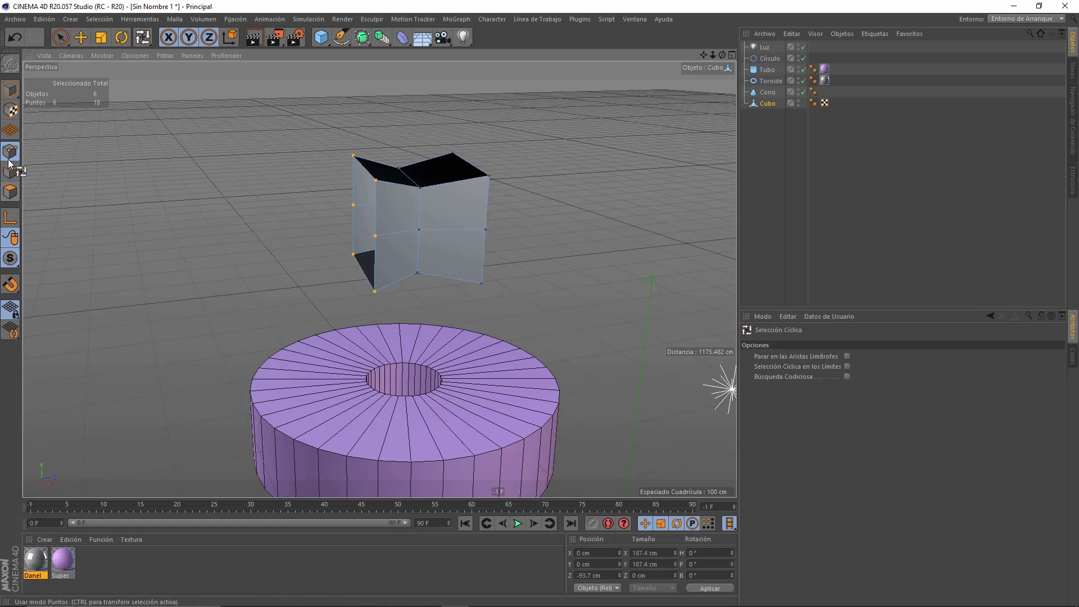
pyautogui.click(12, 193)
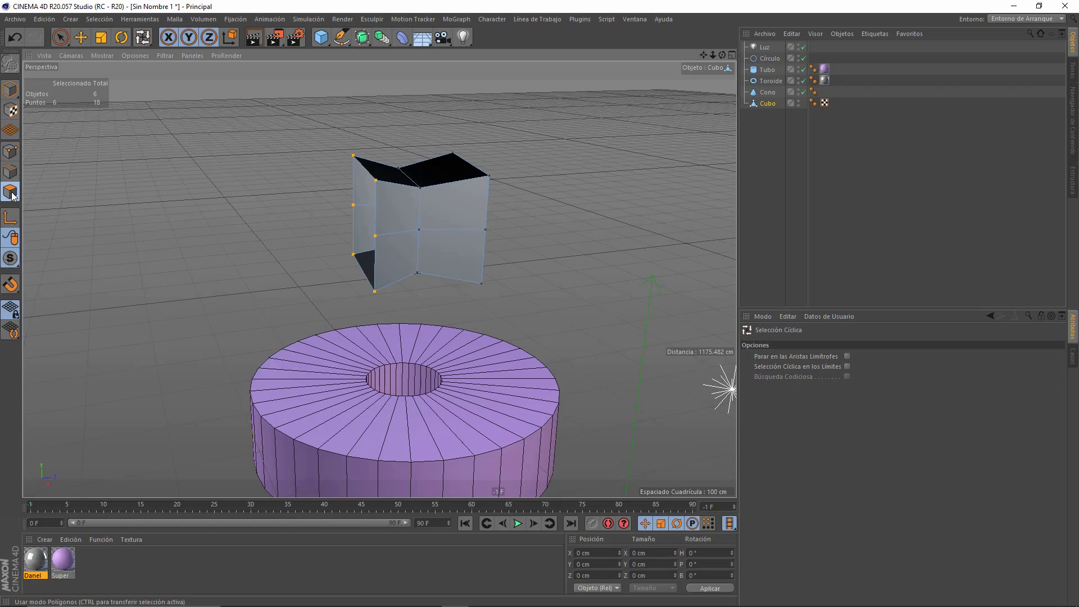
pyautogui.click(16, 155)
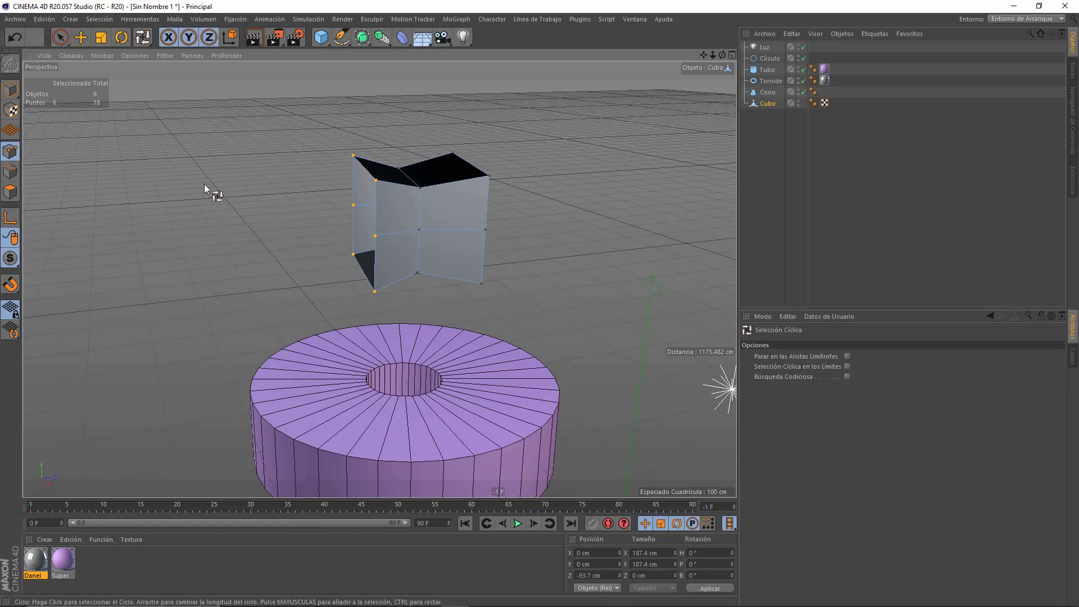
pyautogui.click(11, 193)
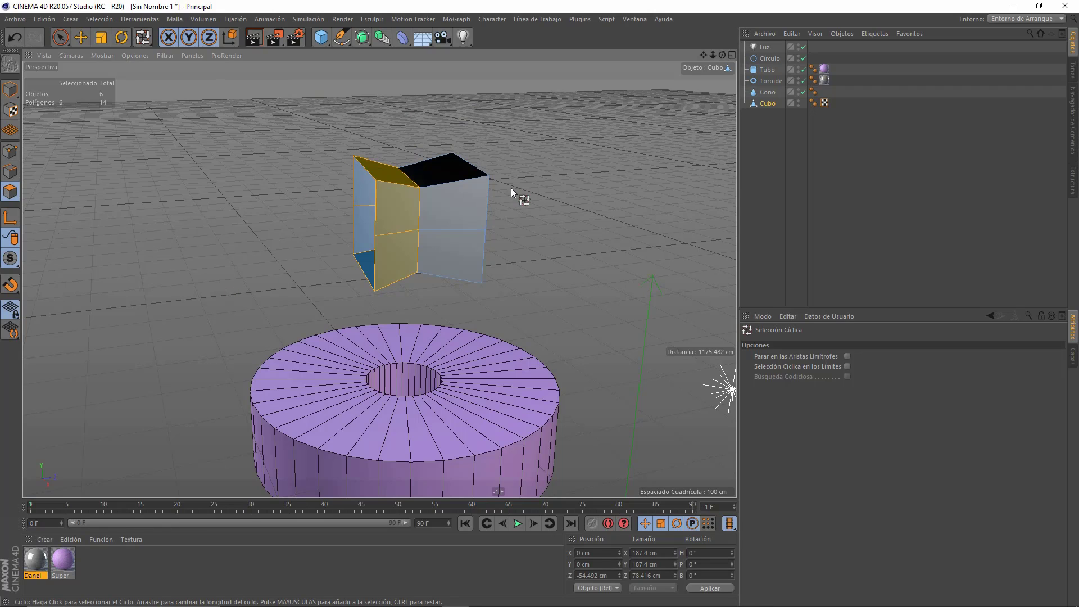
pyautogui.click(100, 19)
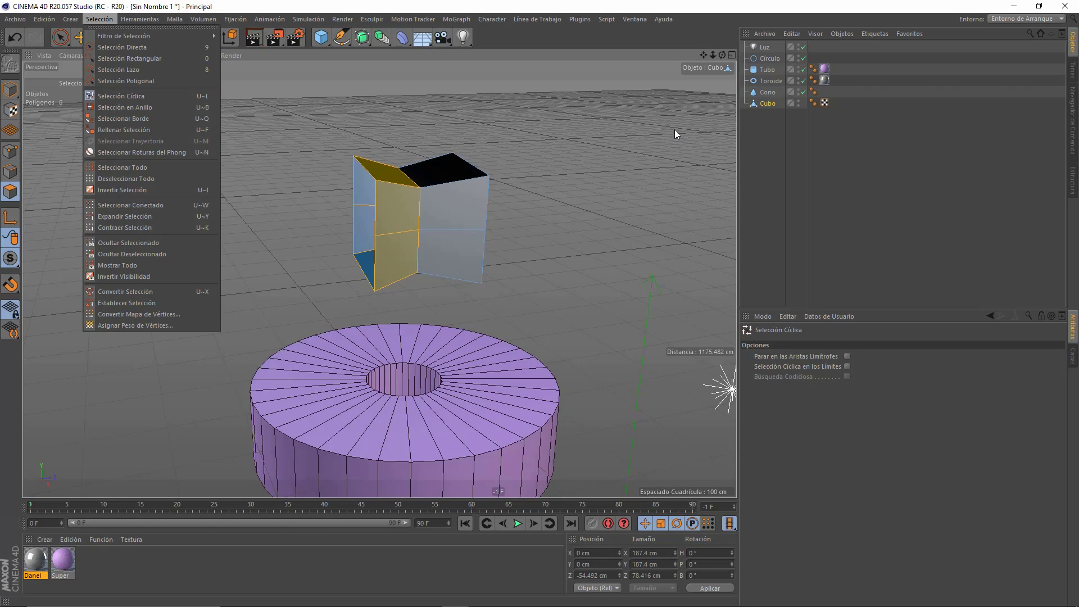
pyautogui.click(375, 146)
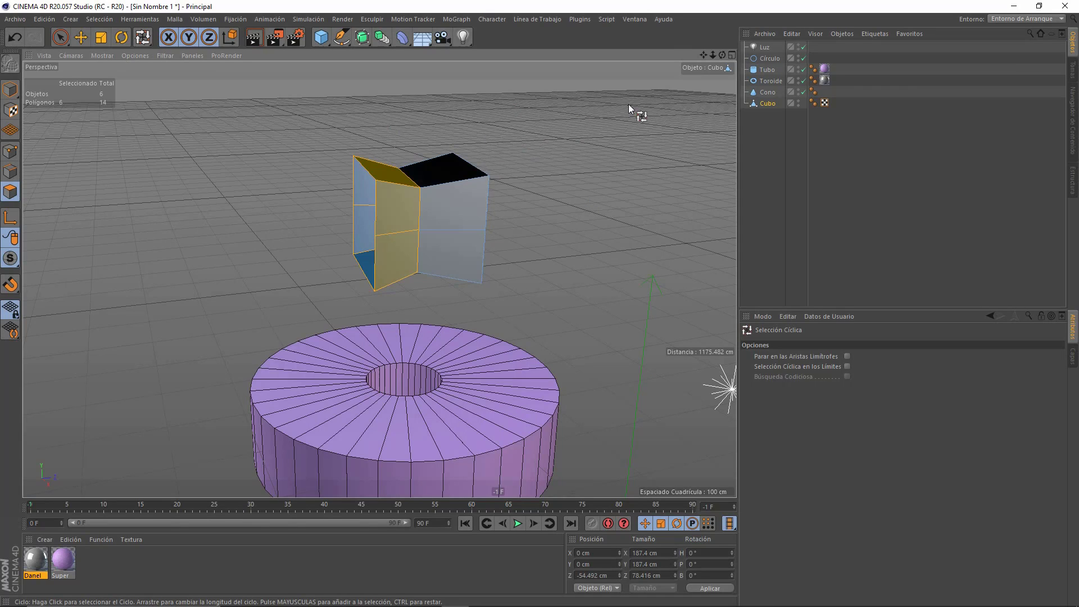
pyautogui.keyDown('alt'); pyautogui.moveTo(540, 308); pyautogui.dragTo(537, 307); pyautogui.keyUp('alt')
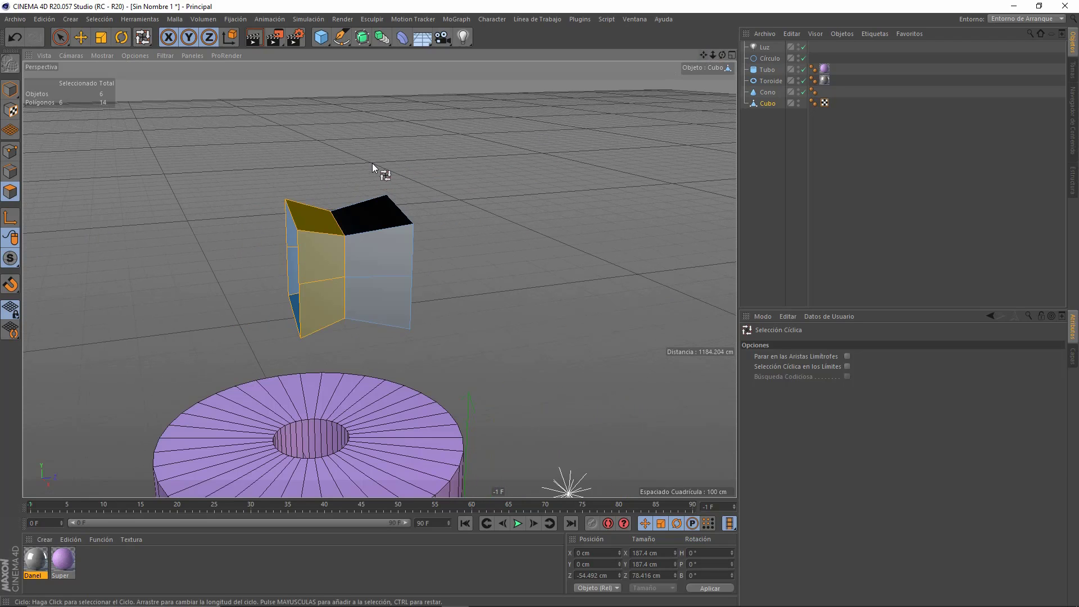
pyautogui.click(343, 136)
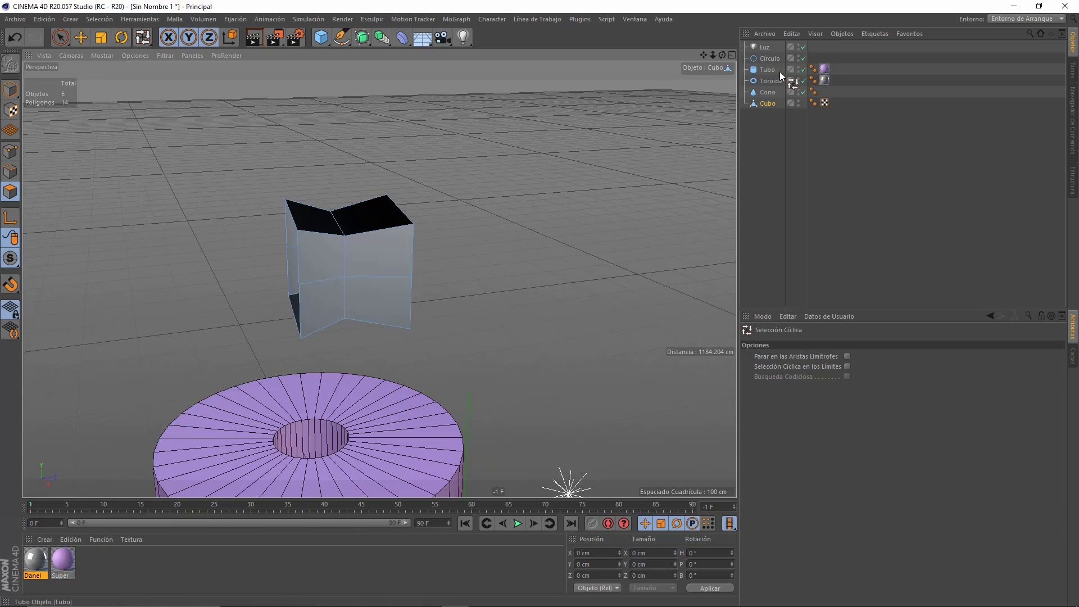
pyautogui.click(59, 39)
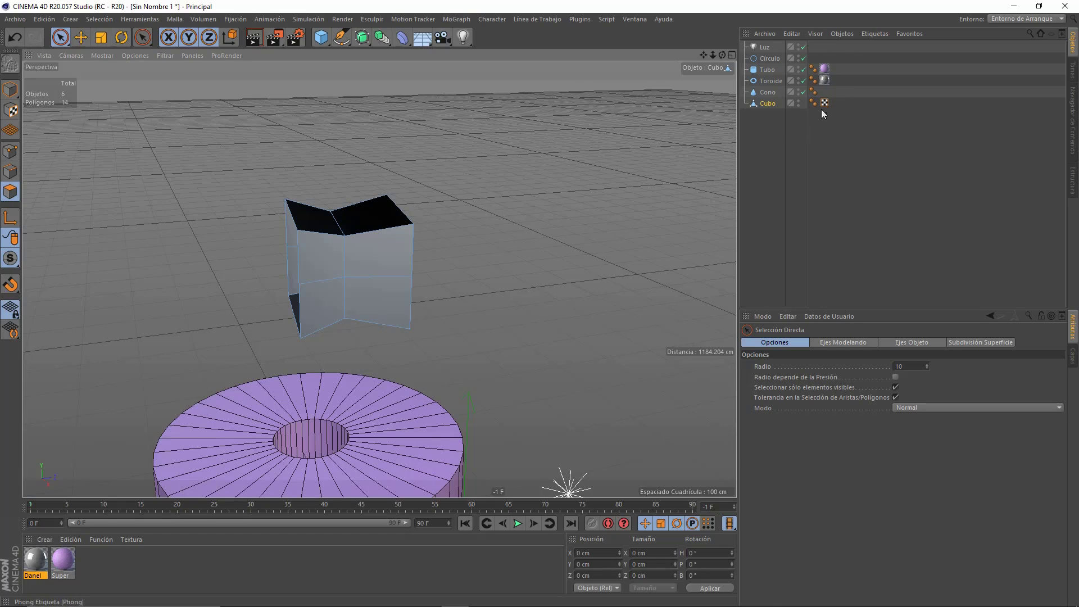
pyautogui.click(790, 32)
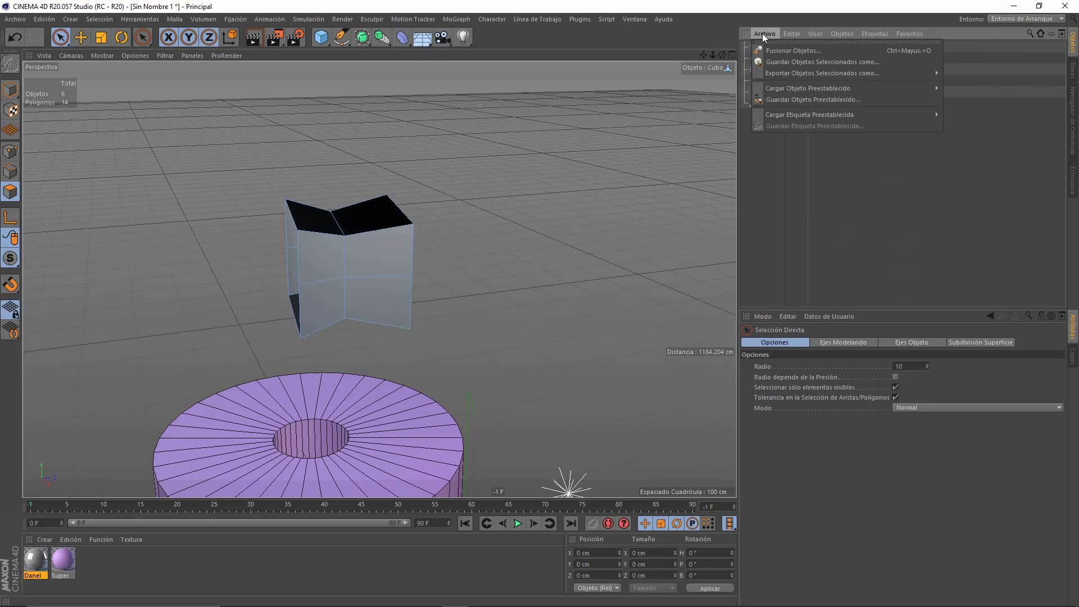
pyautogui.click(767, 157)
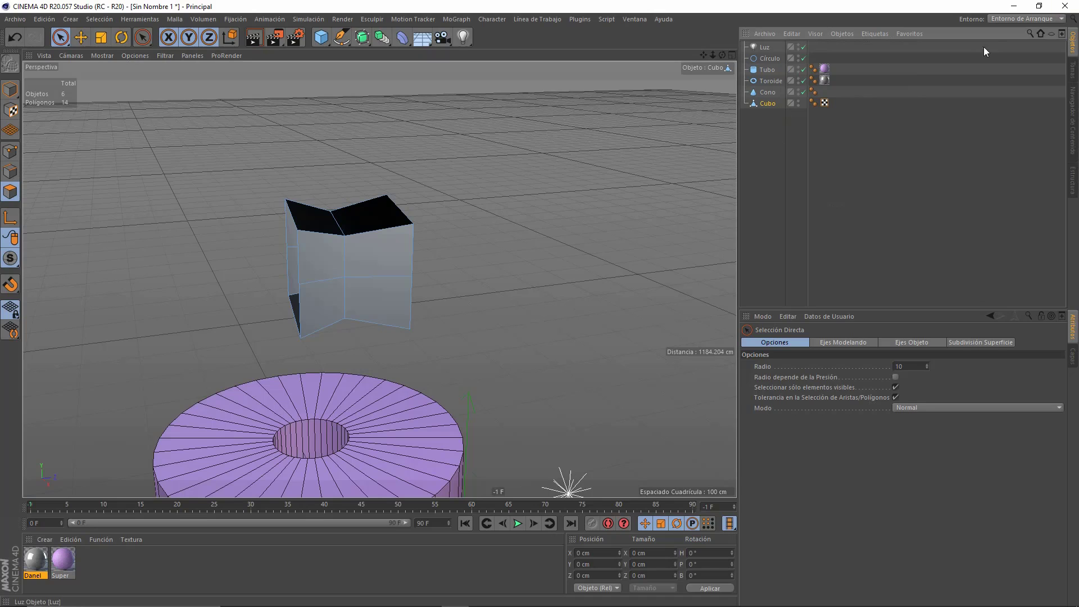
pyautogui.rightClick(767, 109)
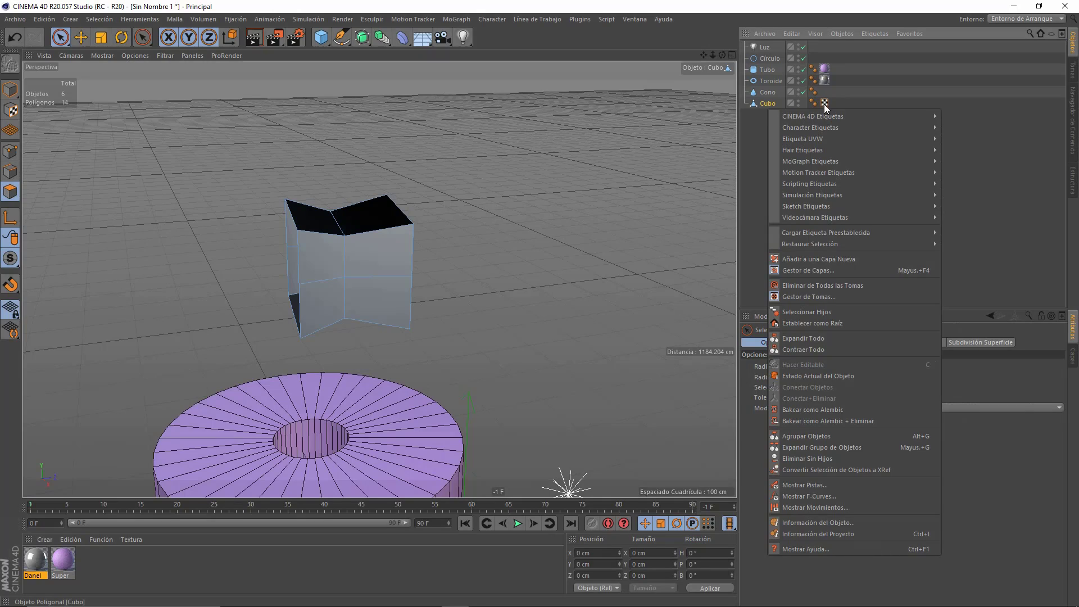
pyautogui.click(821, 47)
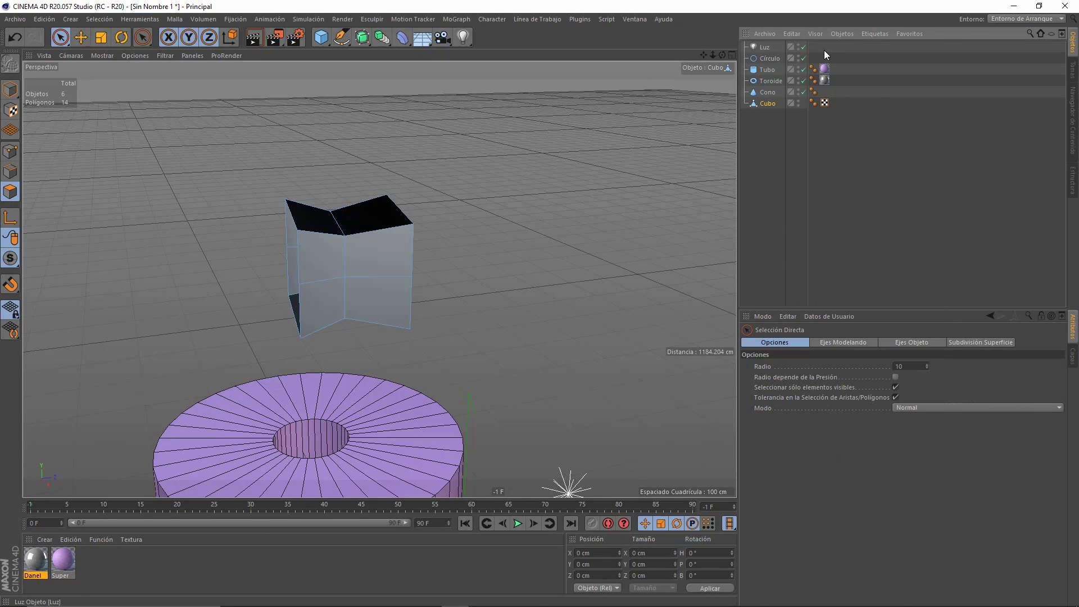
pyautogui.click(825, 106)
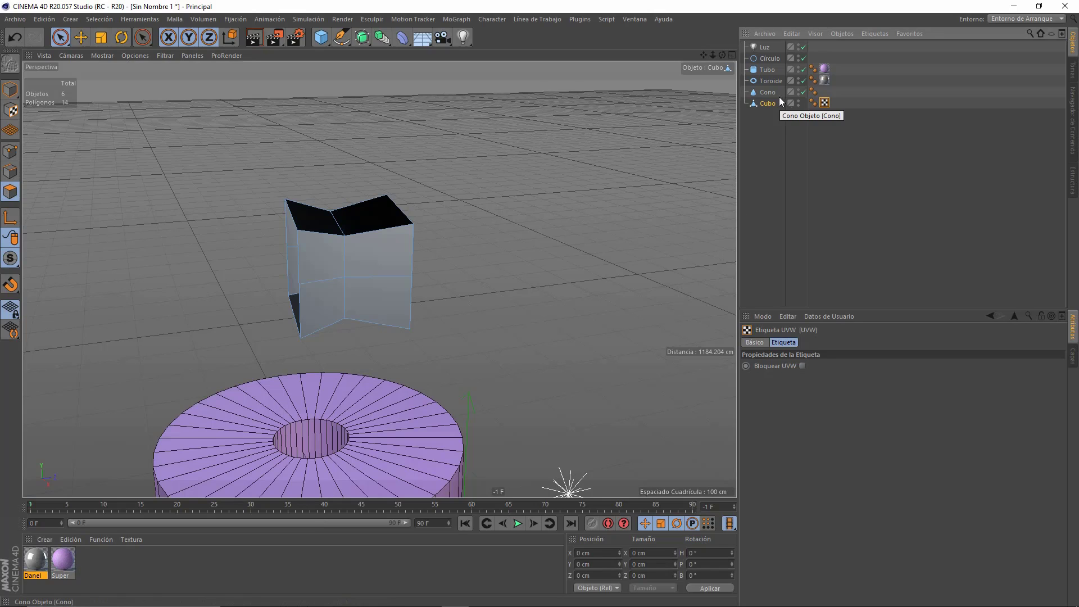
pyautogui.click(771, 122)
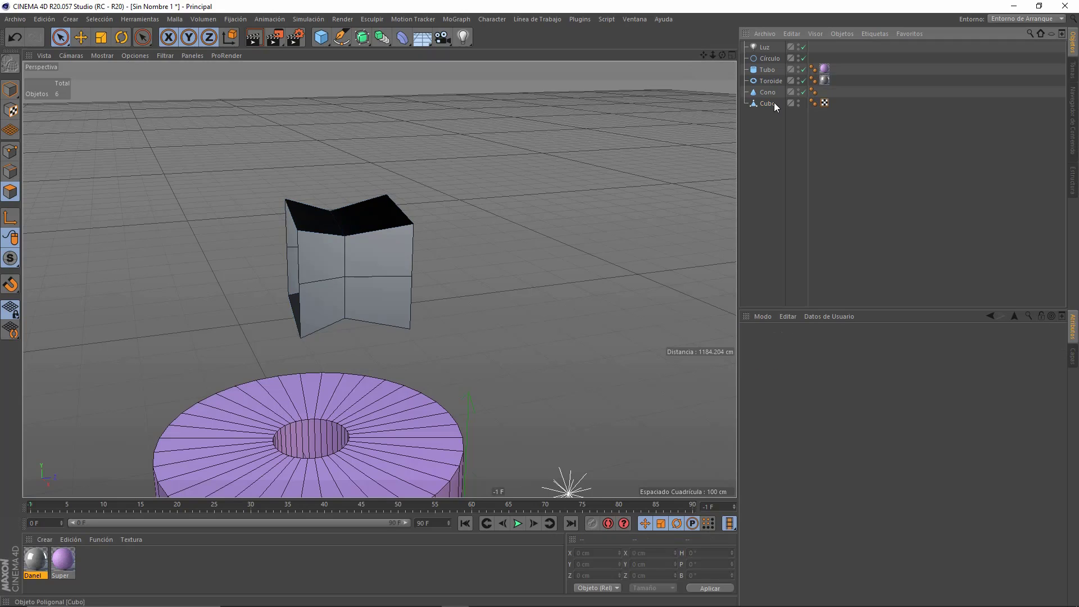
pyautogui.rightClick(774, 102)
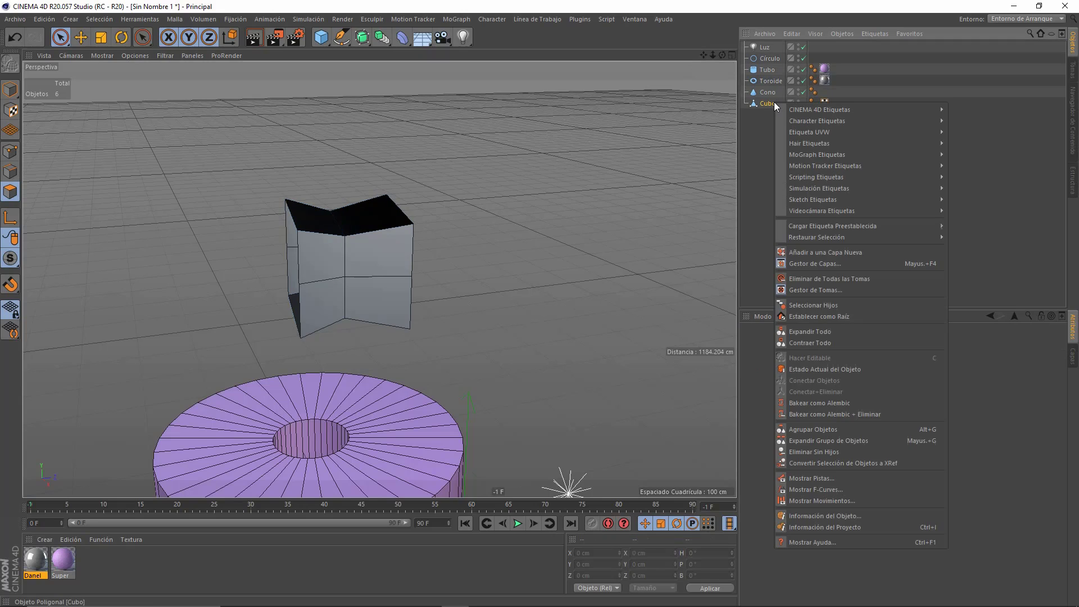
pyautogui.click(749, 141)
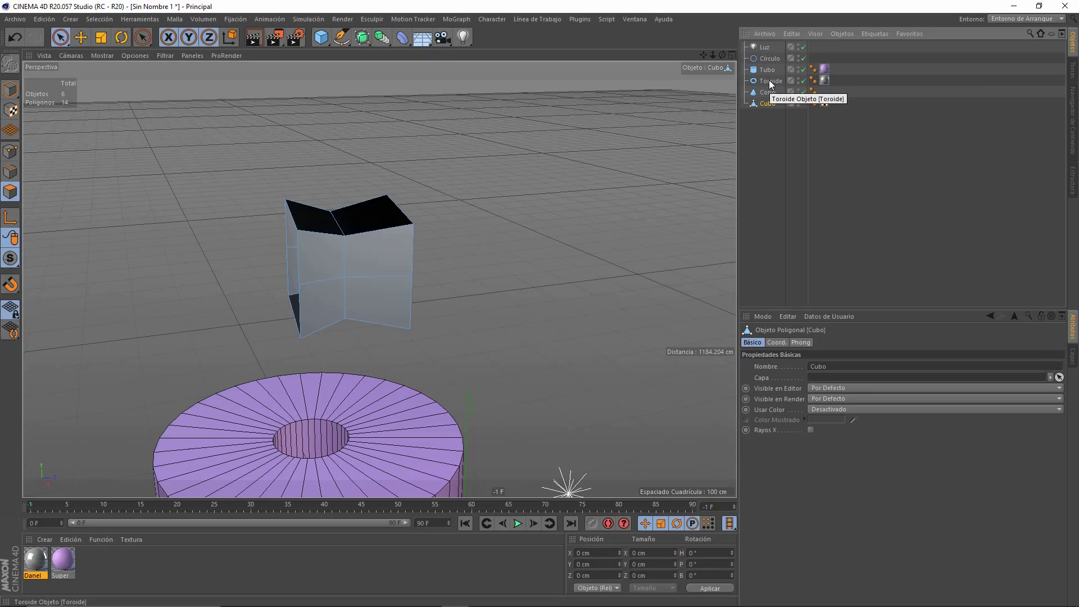
pyautogui.click(771, 48)
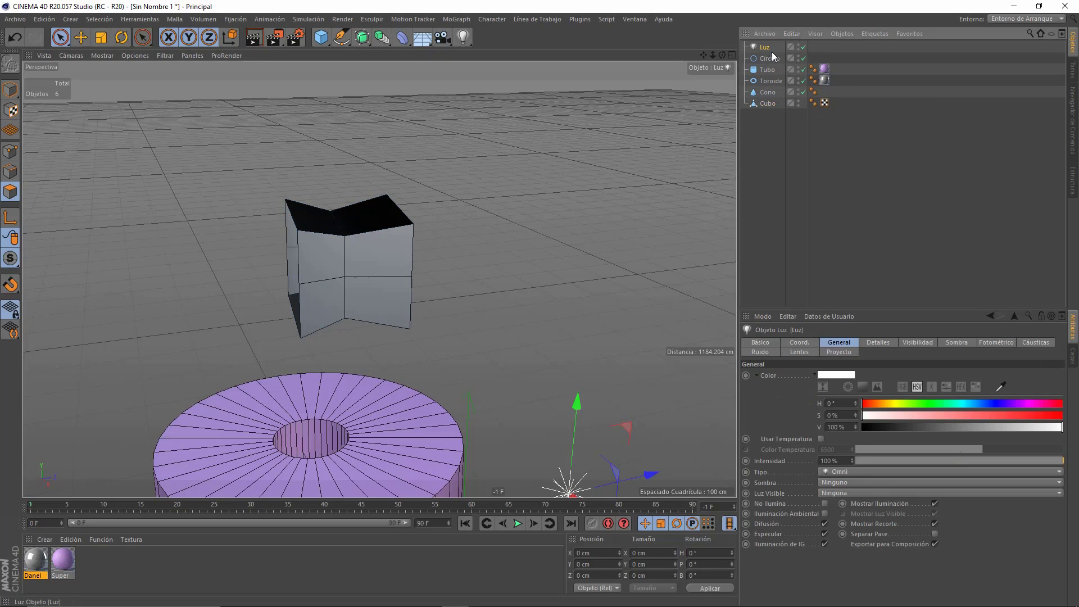
pyautogui.click(769, 105)
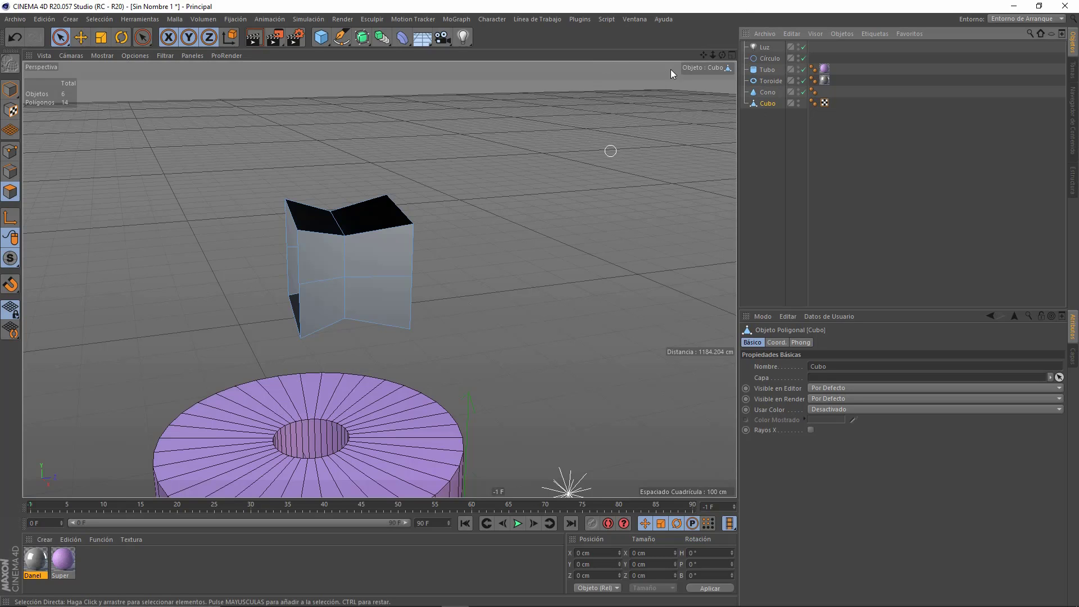
pyautogui.moveTo(713, 54)
pyautogui.mouseDown()
pyautogui.moveTo(538, 328)
pyautogui.moveTo(539, 303)
pyautogui.mouseUp()
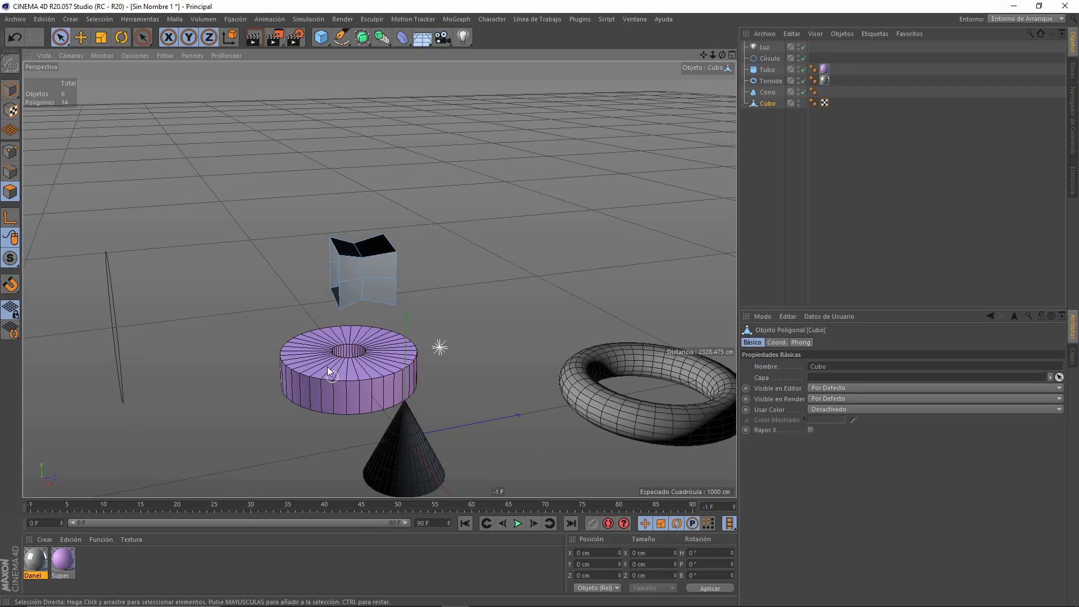
pyautogui.click(13, 89)
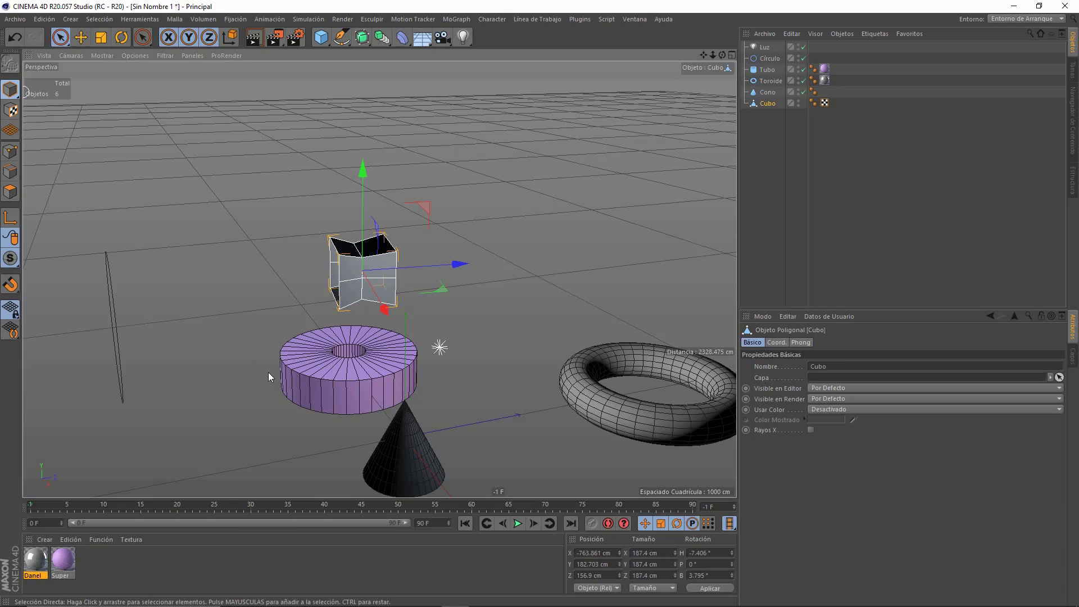
pyautogui.click(327, 388)
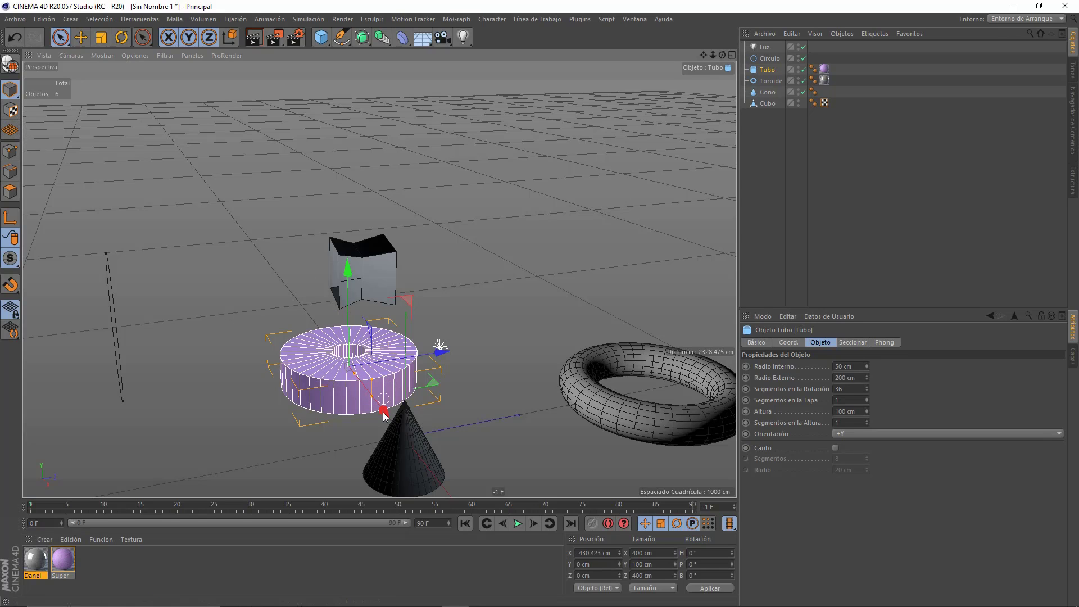
pyautogui.moveTo(383, 413); pyautogui.dragTo(307, 230)
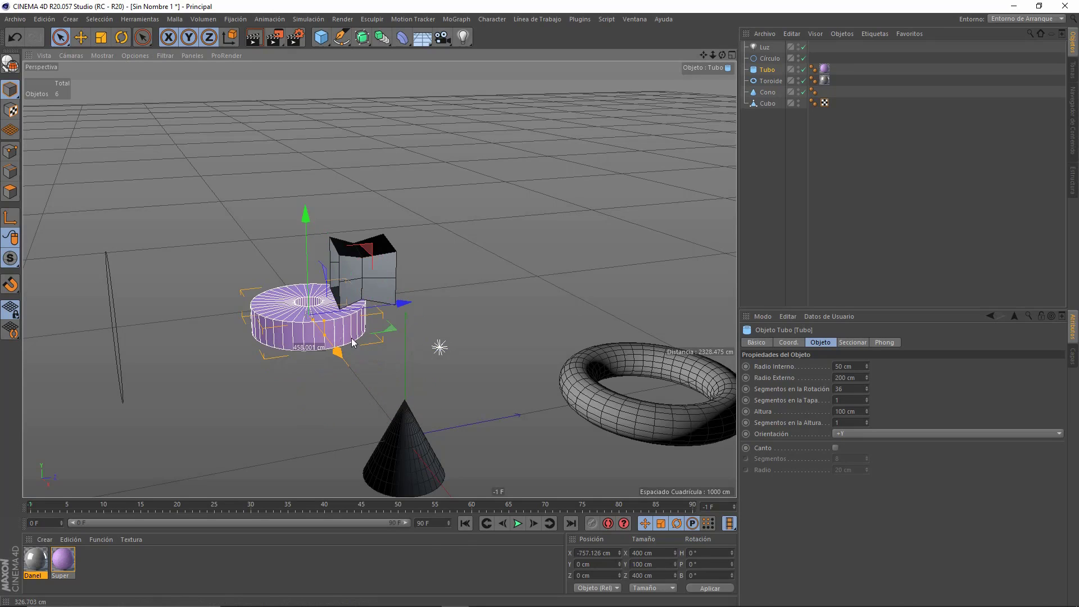
pyautogui.moveTo(291, 194); pyautogui.dragTo(295, 110)
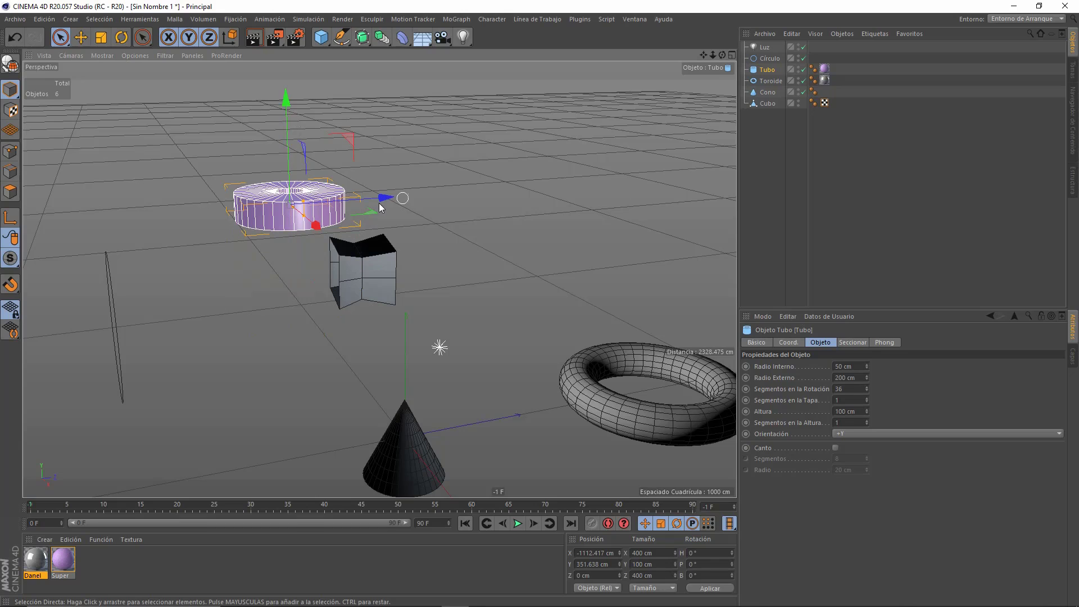
pyautogui.moveTo(376, 199); pyautogui.dragTo(495, 194)
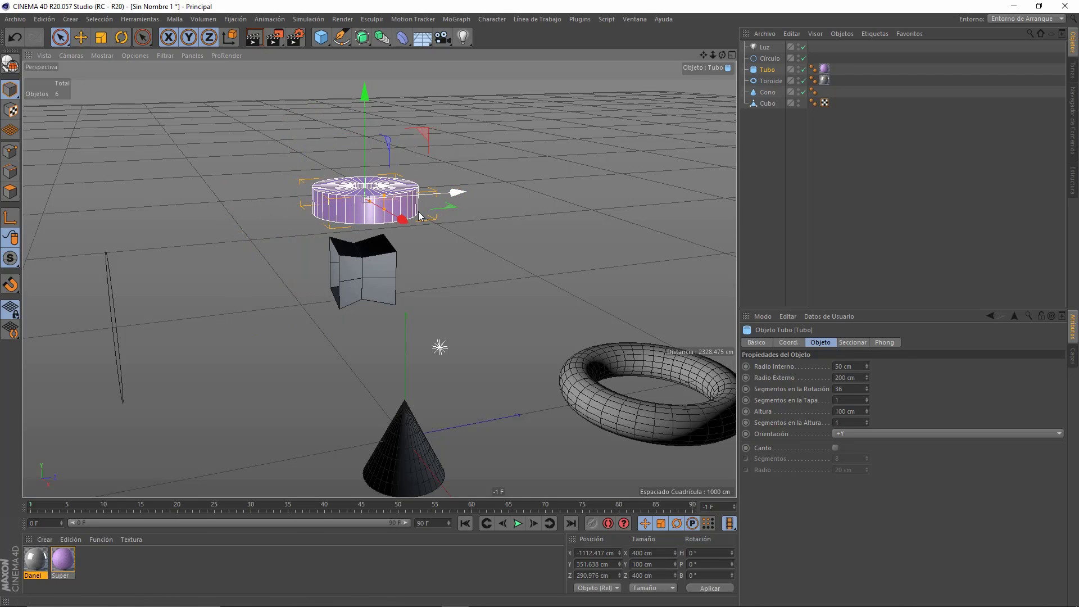
pyautogui.moveTo(399, 221); pyautogui.dragTo(479, 187)
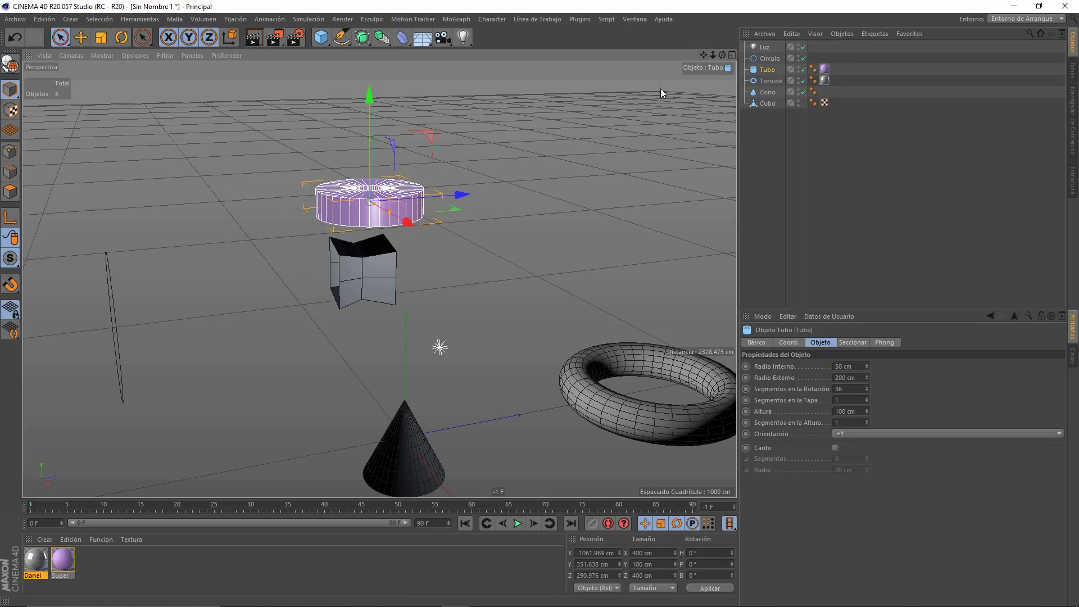
pyautogui.click(769, 80)
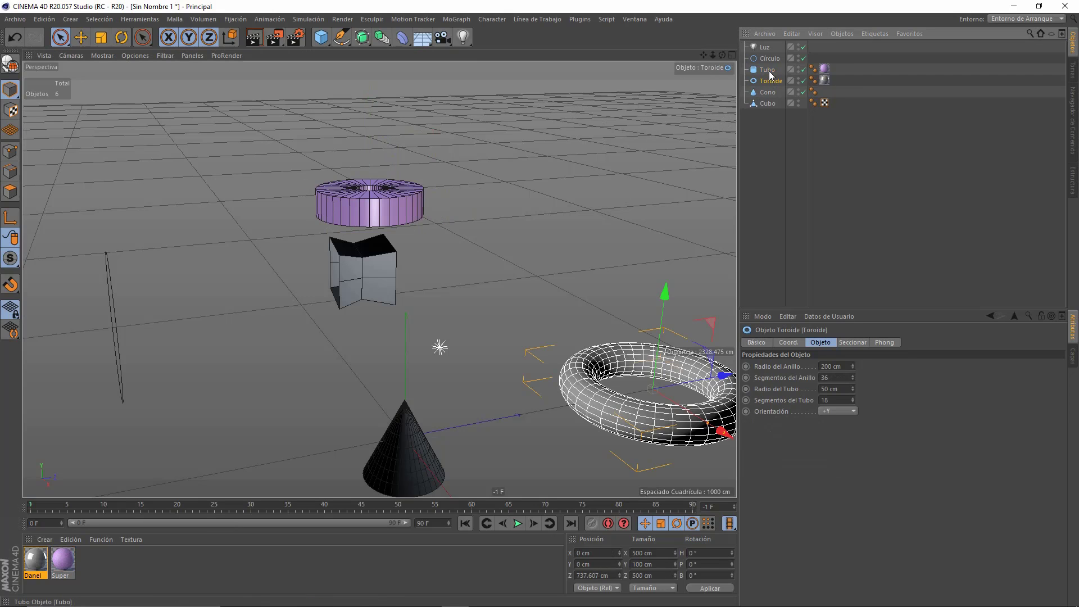
pyautogui.click(773, 70)
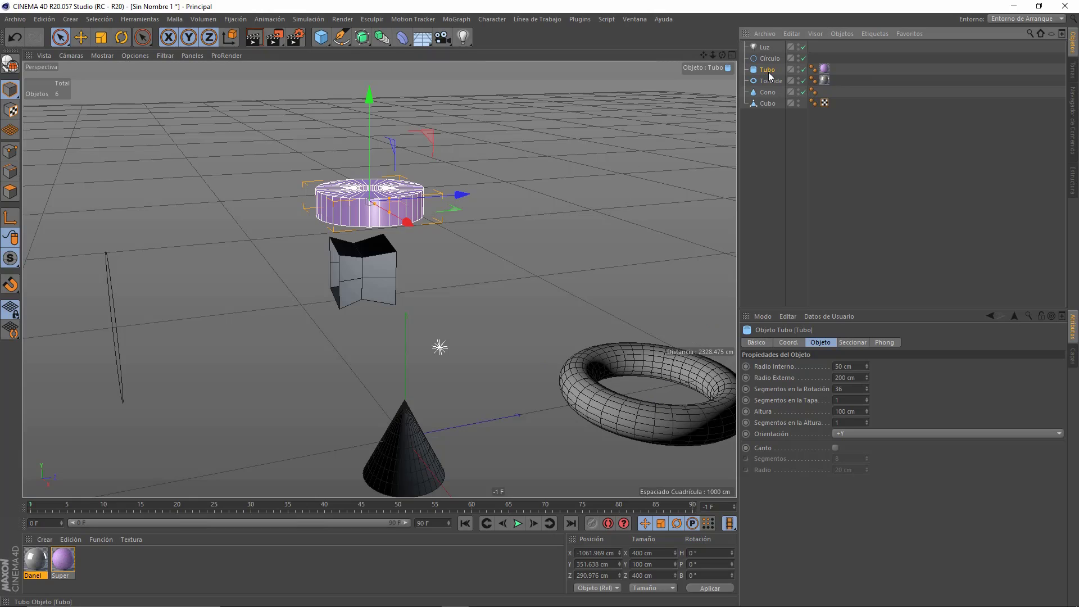
# - Nest Tubo under Cubo and slide the tube left to X -272.155 cm
pyautogui.moveTo(768, 79); pyautogui.dragTo(766, 71)
pyautogui.moveTo(766, 71); pyautogui.dragTo(767, 69)
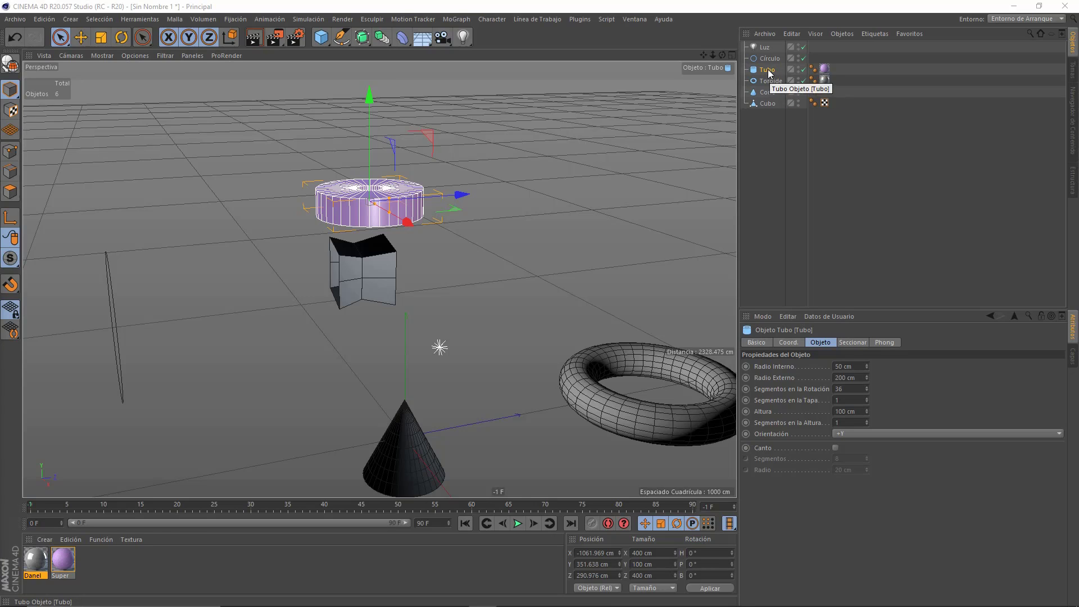
pyautogui.moveTo(769, 84); pyautogui.dragTo(767, 97)
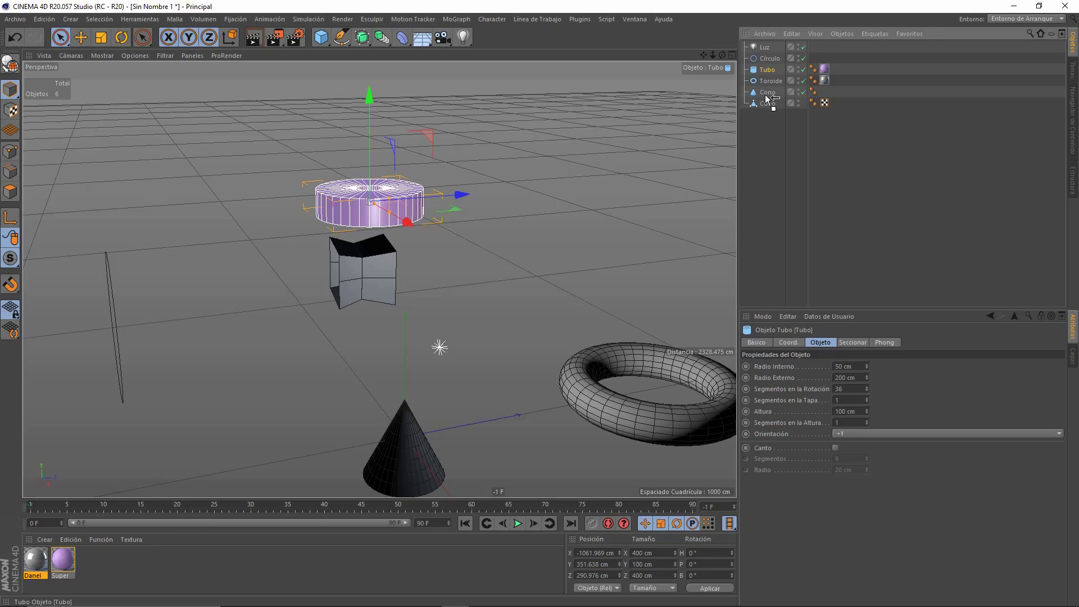
pyautogui.moveTo(766, 97); pyautogui.dragTo(763, 105)
pyautogui.moveTo(763, 103); pyautogui.dragTo(769, 92)
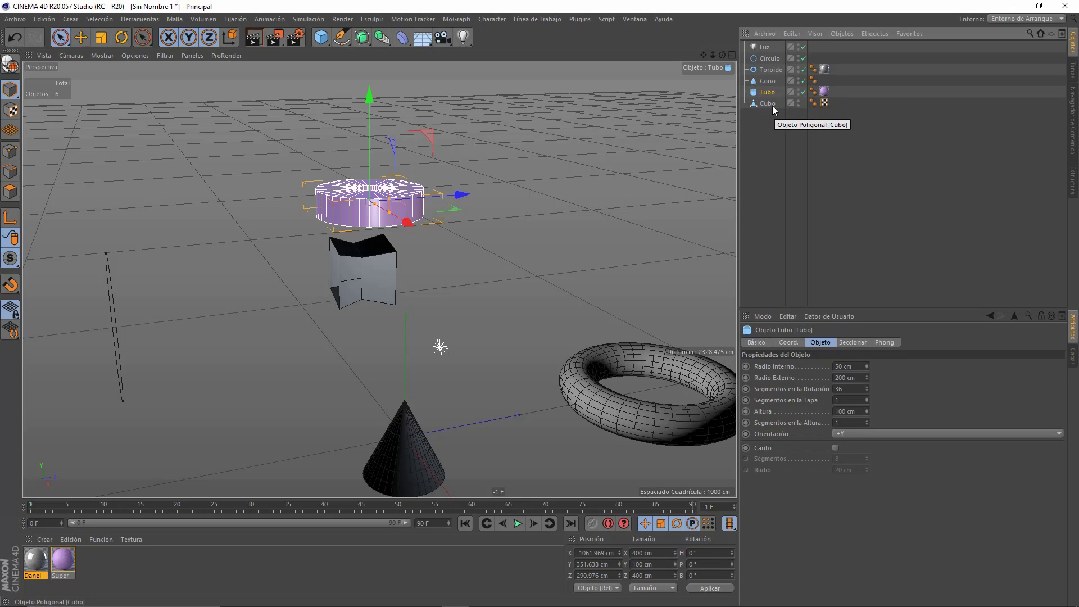
pyautogui.moveTo(769, 95); pyautogui.dragTo(768, 103)
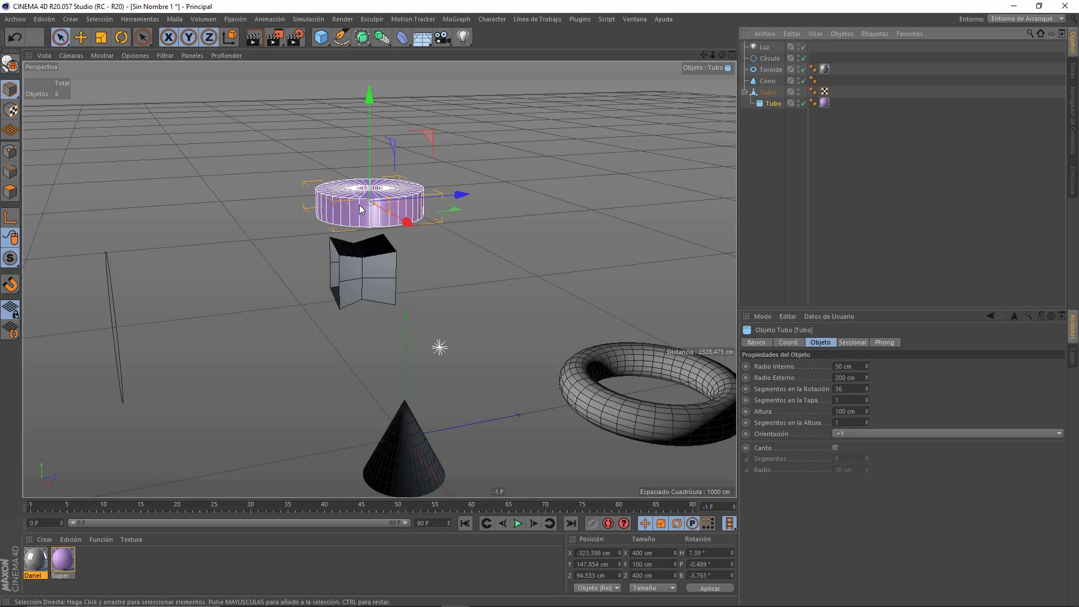
pyautogui.moveTo(462, 198)
pyautogui.mouseDown()
pyautogui.moveTo(334, 213)
pyautogui.moveTo(377, 184)
pyautogui.moveTo(345, 140)
pyautogui.moveTo(373, 118)
pyautogui.moveTo(471, 103)
pyautogui.moveTo(430, 134)
pyautogui.moveTo(328, 117)
pyautogui.moveTo(364, 109)
pyautogui.moveTo(315, 129)
pyautogui.mouseUp()
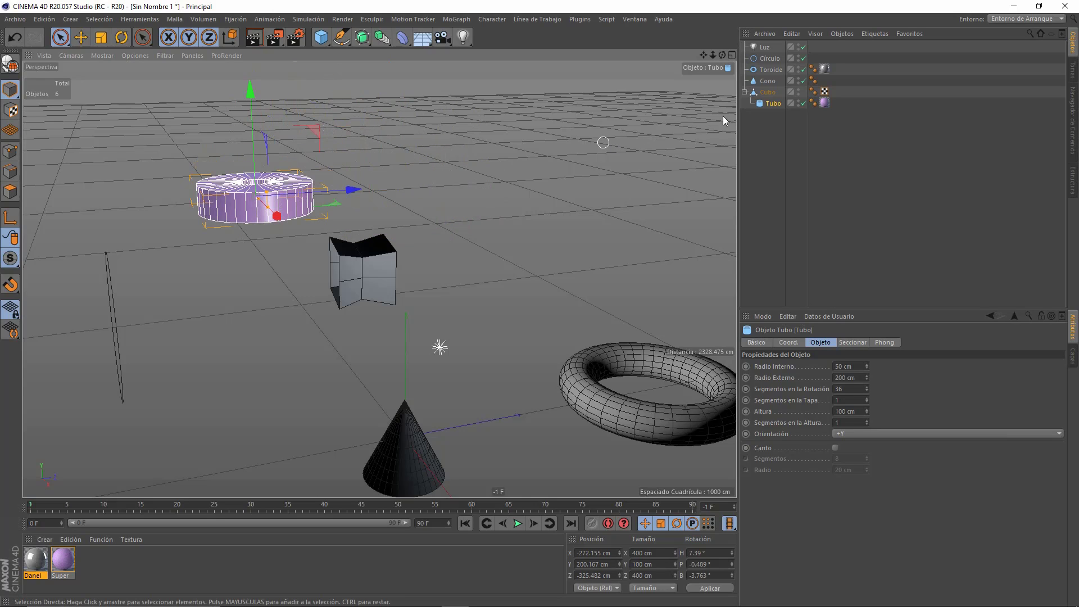
# - Move Cubo and its child tube to X -753.059, Y 235.181, Z 212.999 cm
pyautogui.click(745, 93)
pyautogui.click(745, 94)
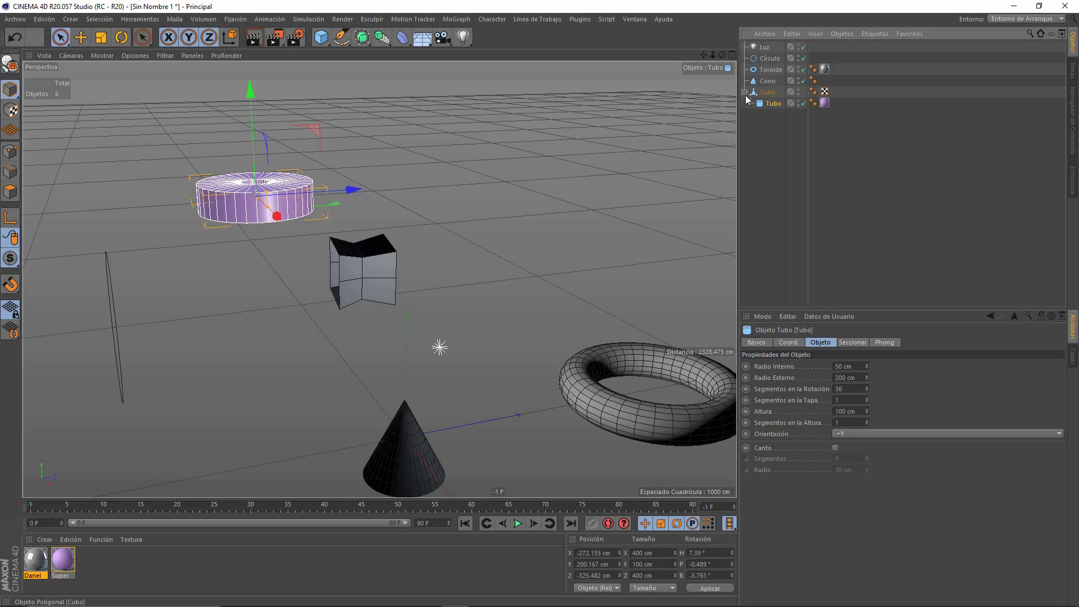
pyautogui.click(768, 93)
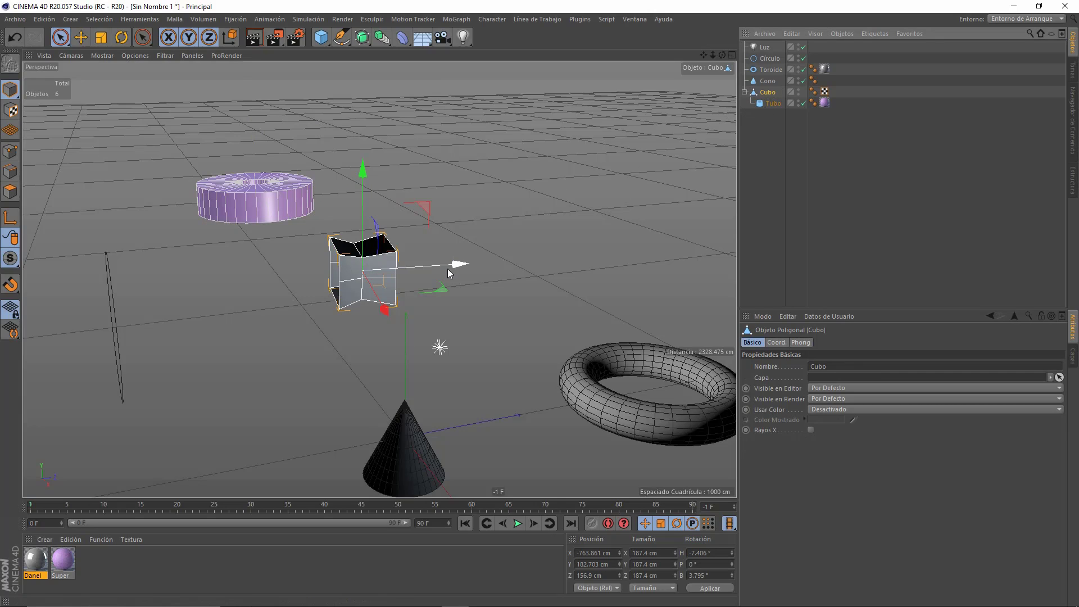
pyautogui.moveTo(454, 268); pyautogui.dragTo(412, 259)
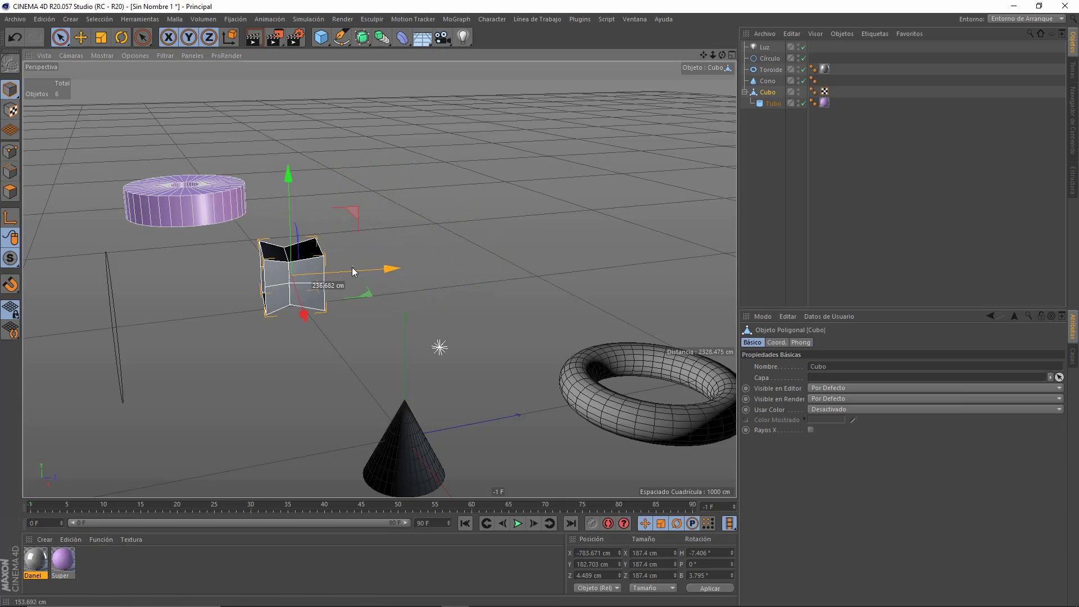
pyautogui.moveTo(412, 259); pyautogui.dragTo(393, 262)
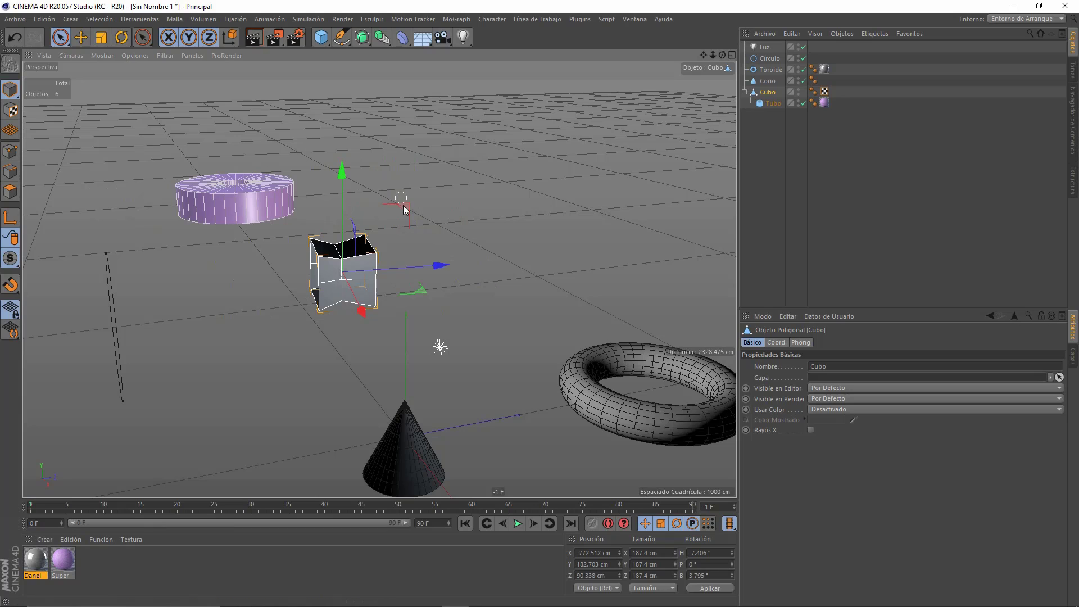
pyautogui.moveTo(402, 201)
pyautogui.mouseDown()
pyautogui.moveTo(510, 151)
pyautogui.moveTo(373, 282)
pyautogui.moveTo(459, 251)
pyautogui.moveTo(478, 151)
pyautogui.moveTo(453, 145)
pyautogui.moveTo(440, 187)
pyautogui.mouseUp()
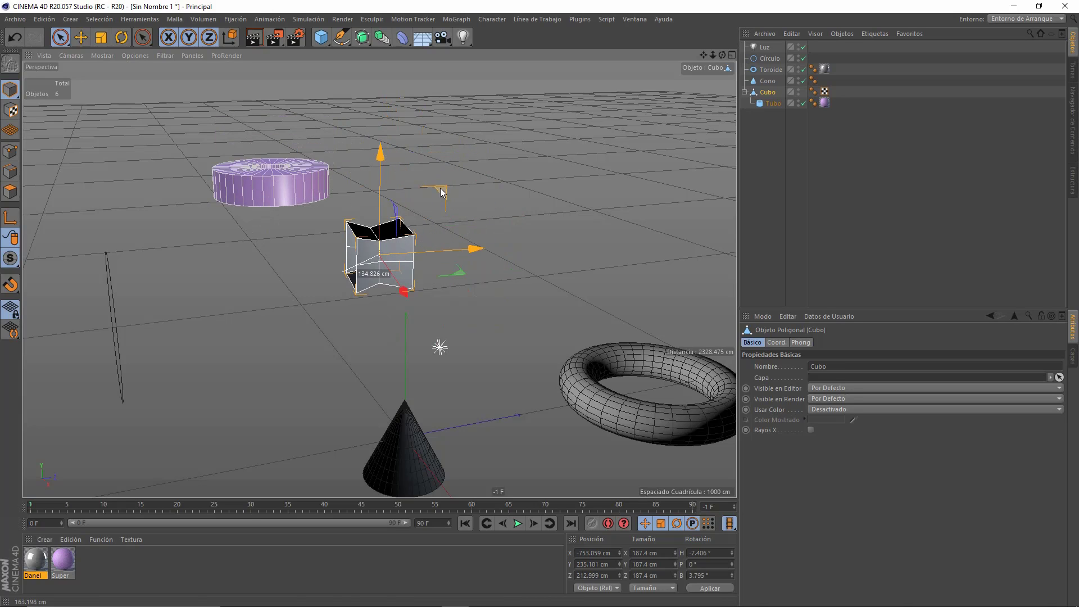
# - Scale the cube up to 202 cm, tilt it slightly, then move Tubo back out of Cubo
pyautogui.click(103, 40)
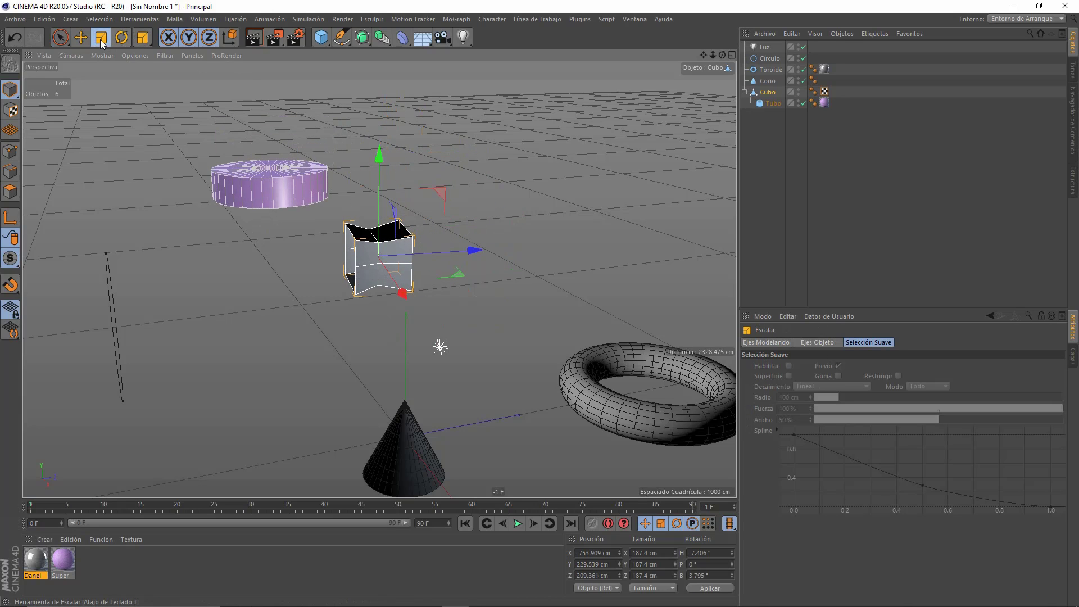
pyautogui.moveTo(500, 171)
pyautogui.mouseDown()
pyautogui.moveTo(352, 207)
pyautogui.moveTo(568, 157)
pyautogui.mouseUp()
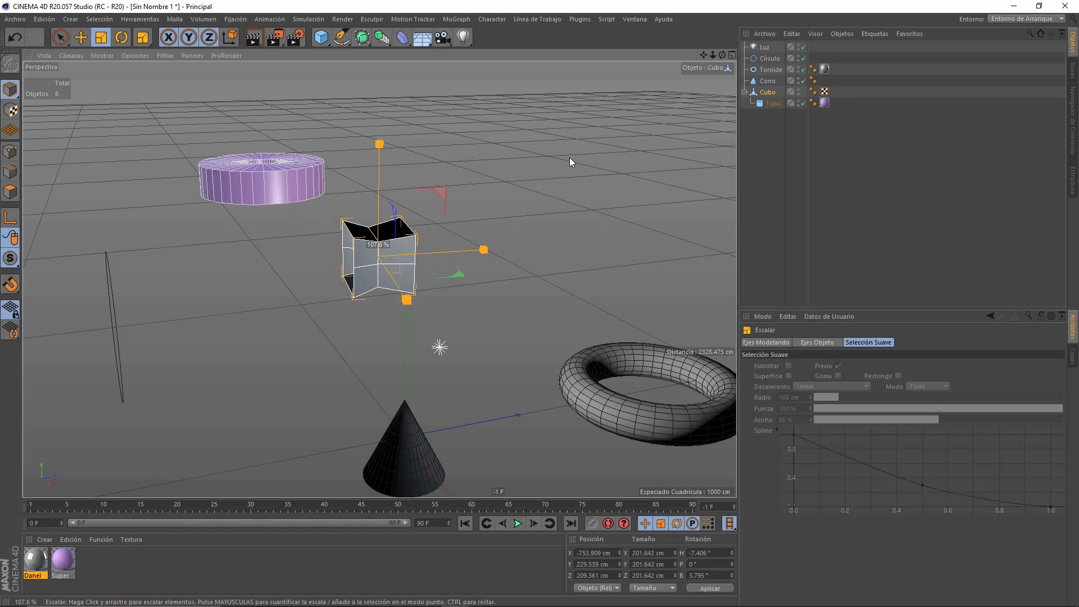
pyautogui.click(122, 39)
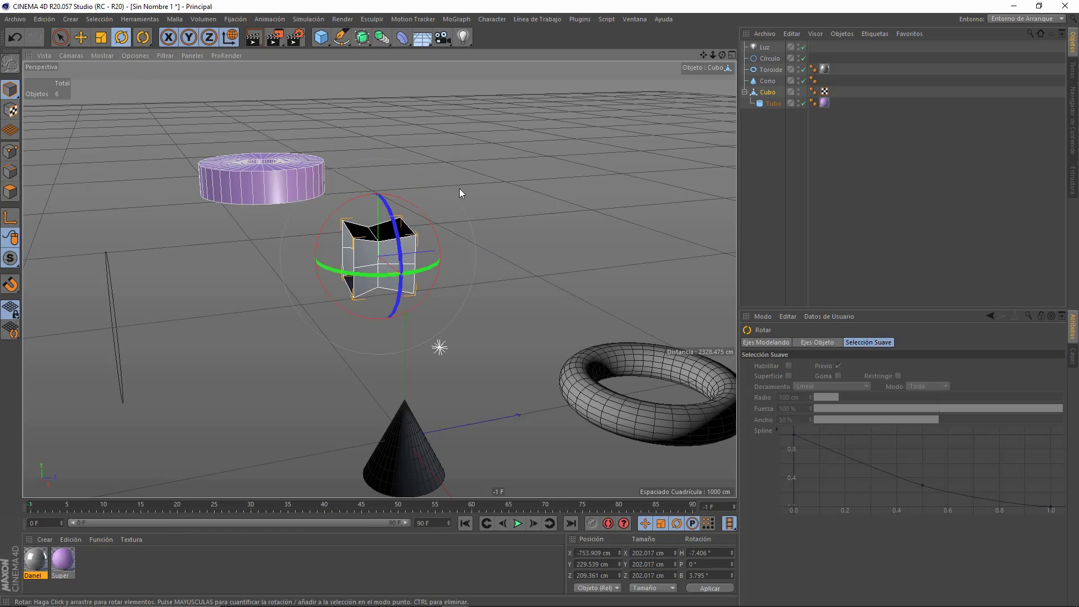
pyautogui.moveTo(434, 205)
pyautogui.mouseDown()
pyautogui.moveTo(437, 220)
pyautogui.moveTo(416, 194)
pyautogui.moveTo(418, 206)
pyautogui.moveTo(436, 208)
pyautogui.mouseUp()
pyautogui.moveTo(434, 204); pyautogui.dragTo(395, 202)
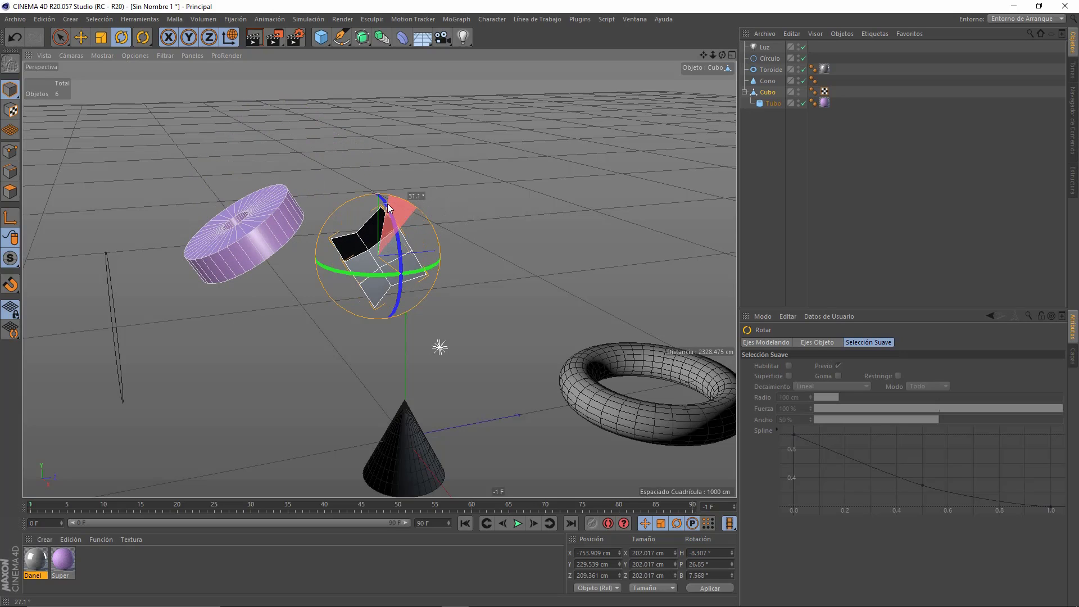
pyautogui.moveTo(395, 203); pyautogui.dragTo(440, 199)
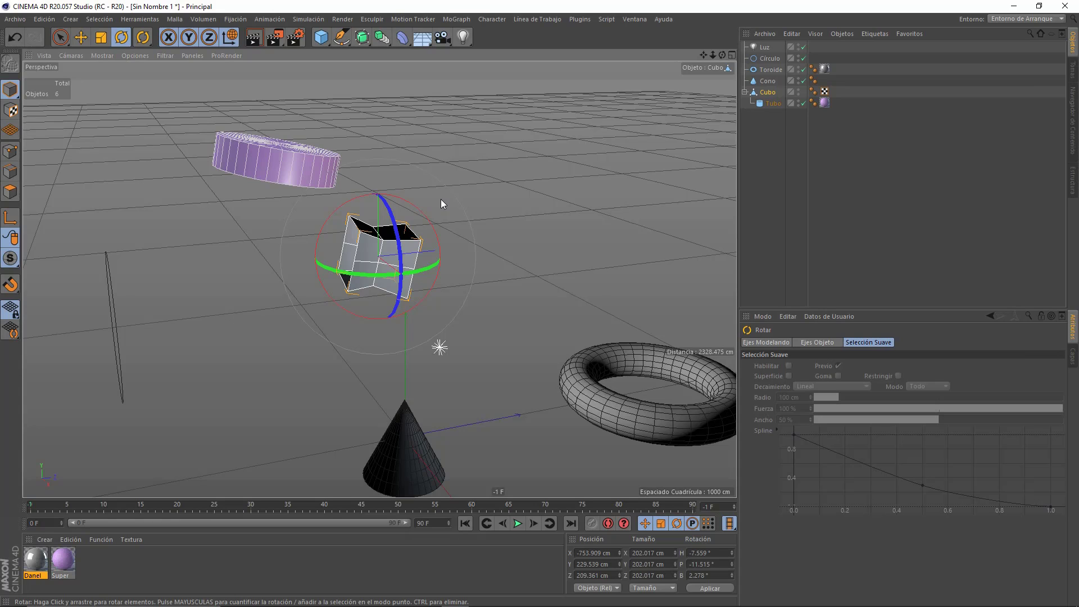
pyautogui.moveTo(420, 207)
pyautogui.mouseDown()
pyautogui.moveTo(399, 206)
pyautogui.moveTo(424, 191)
pyautogui.mouseUp()
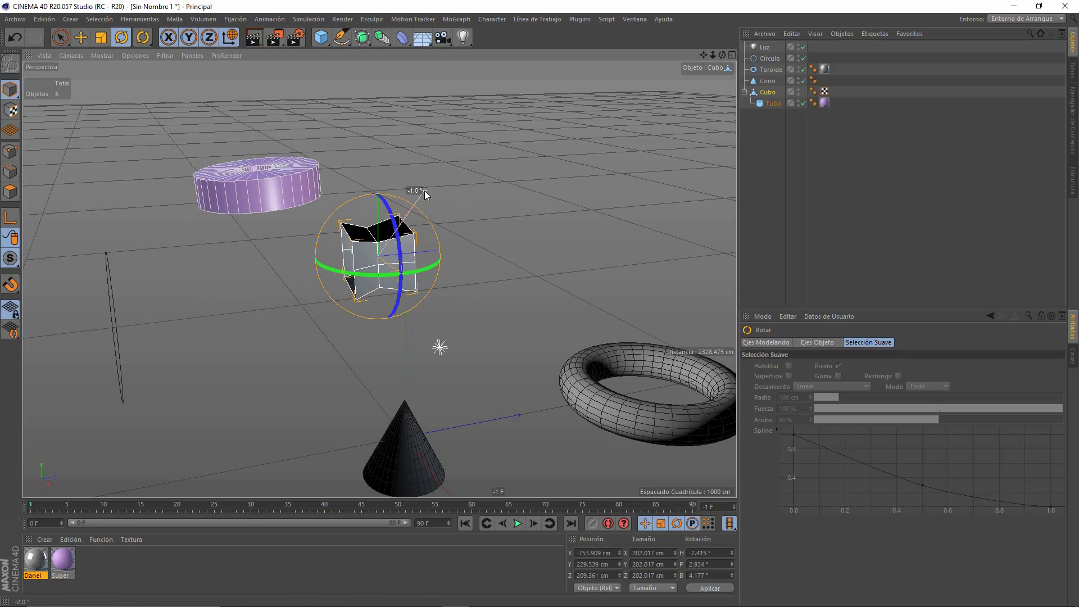
pyautogui.moveTo(423, 191); pyautogui.dragTo(430, 190)
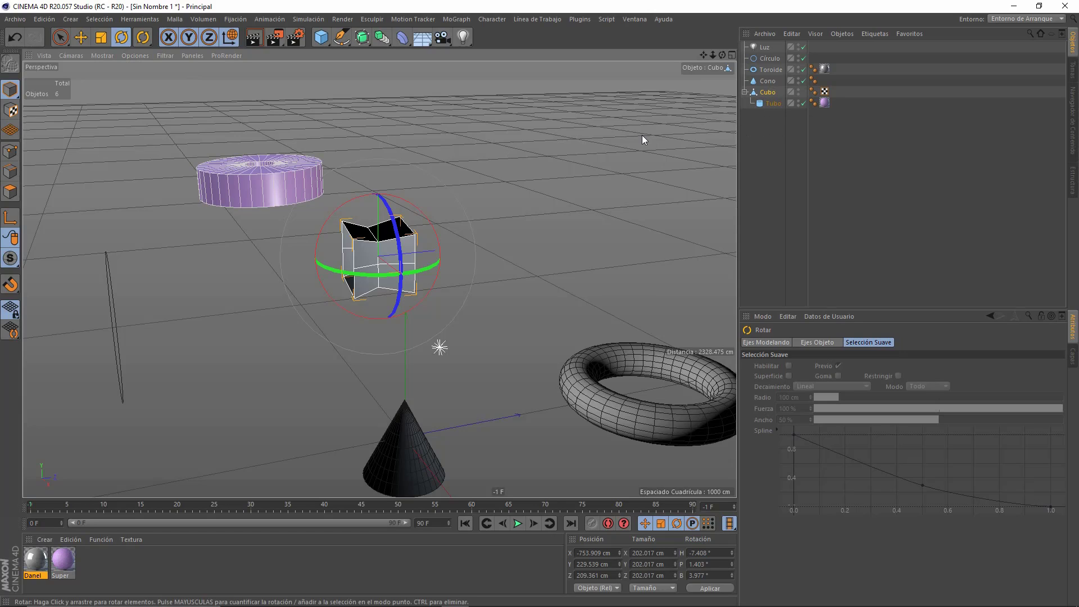
pyautogui.moveTo(773, 105); pyautogui.dragTo(766, 87)
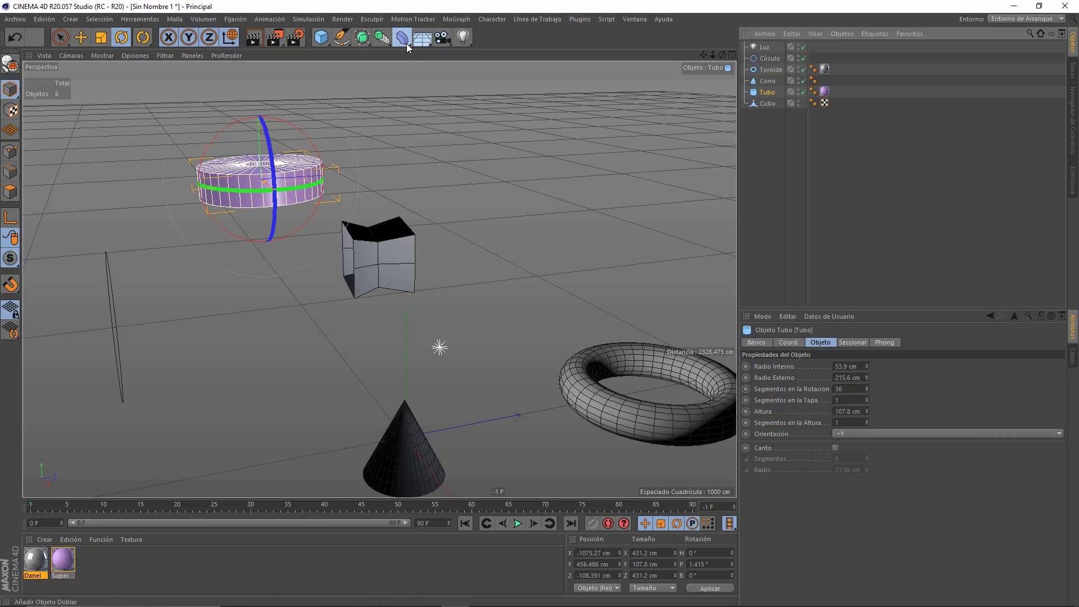
pyautogui.click(407, 42)
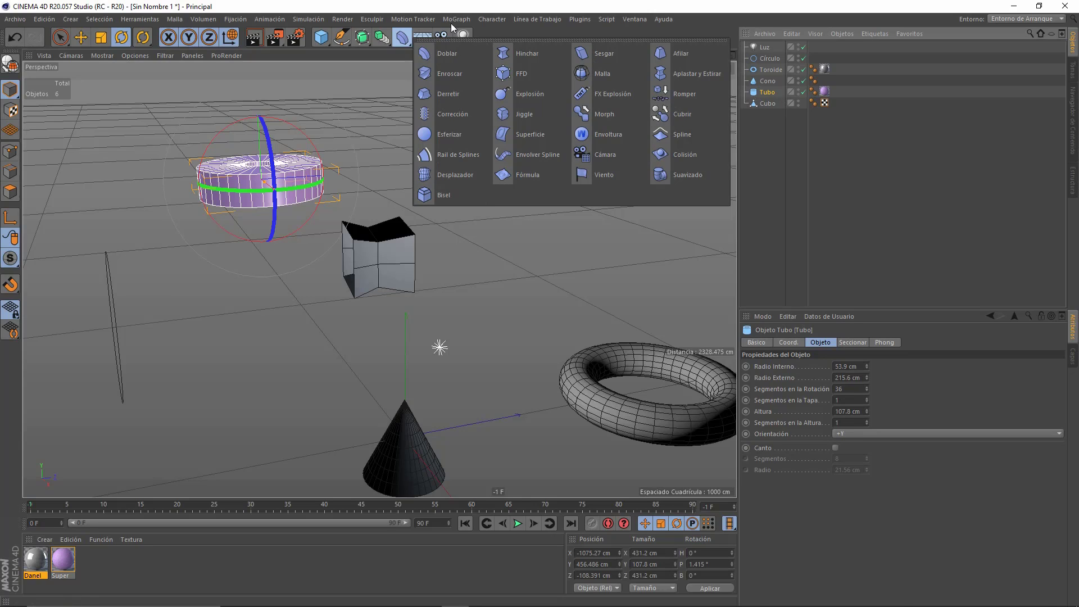
pyautogui.click(369, 43)
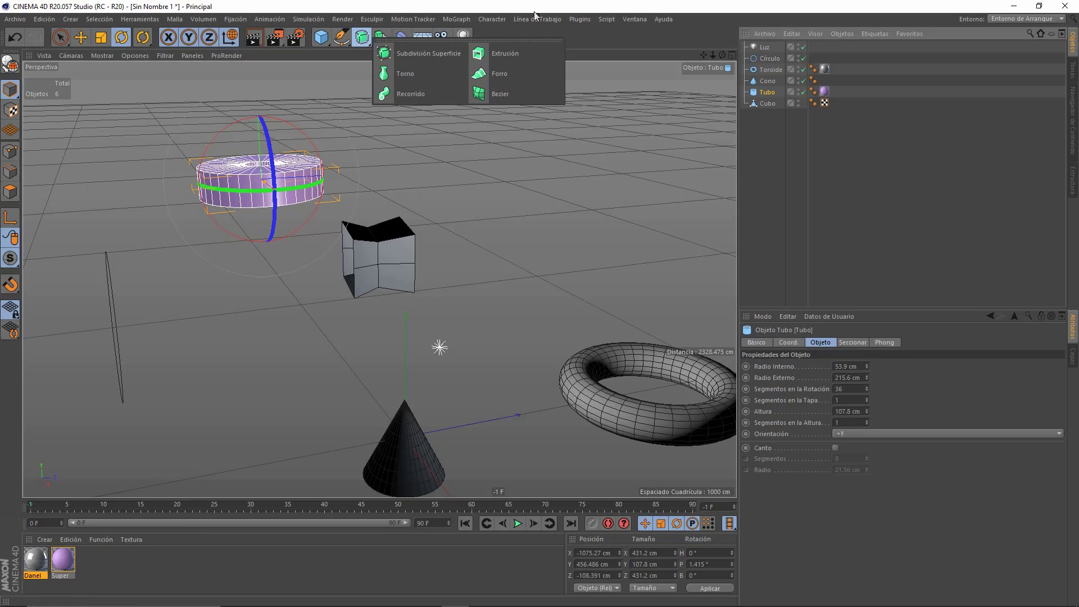
pyautogui.click(729, 84)
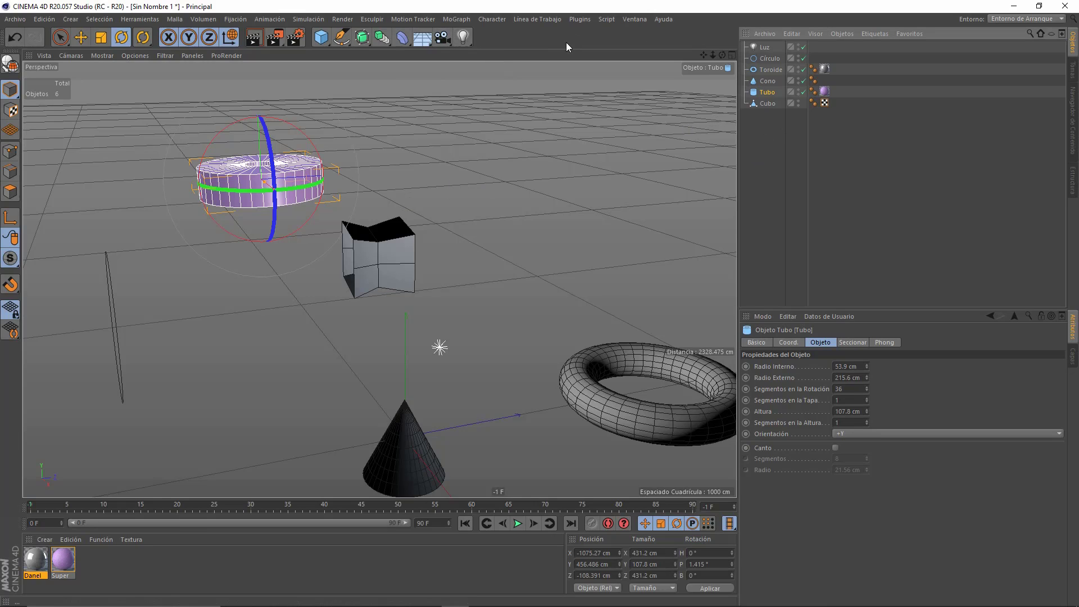
pyautogui.click(411, 176)
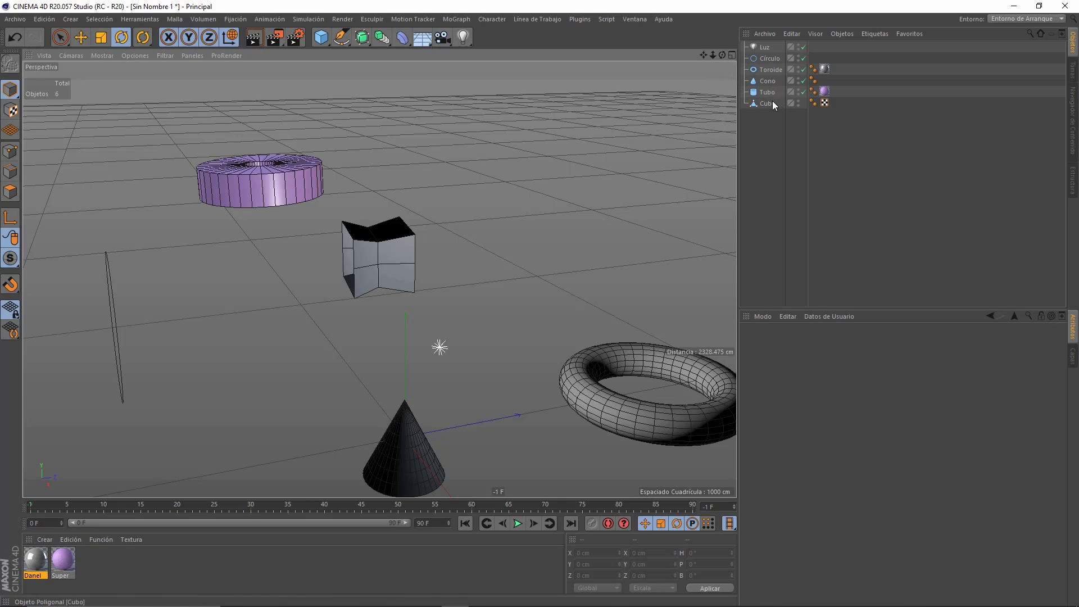
pyautogui.click(327, 44)
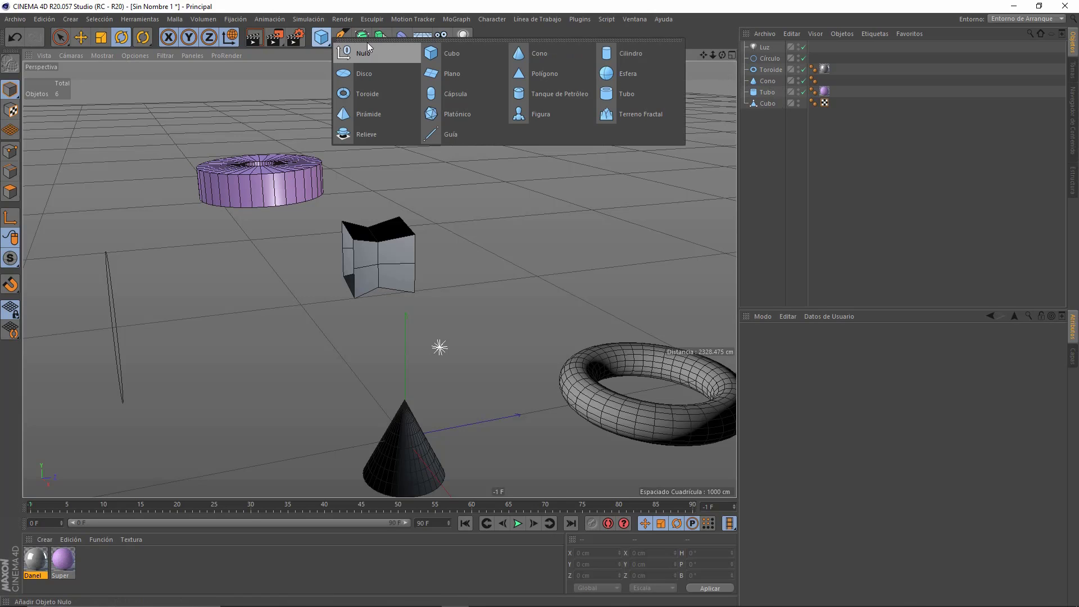
pyautogui.click(381, 10)
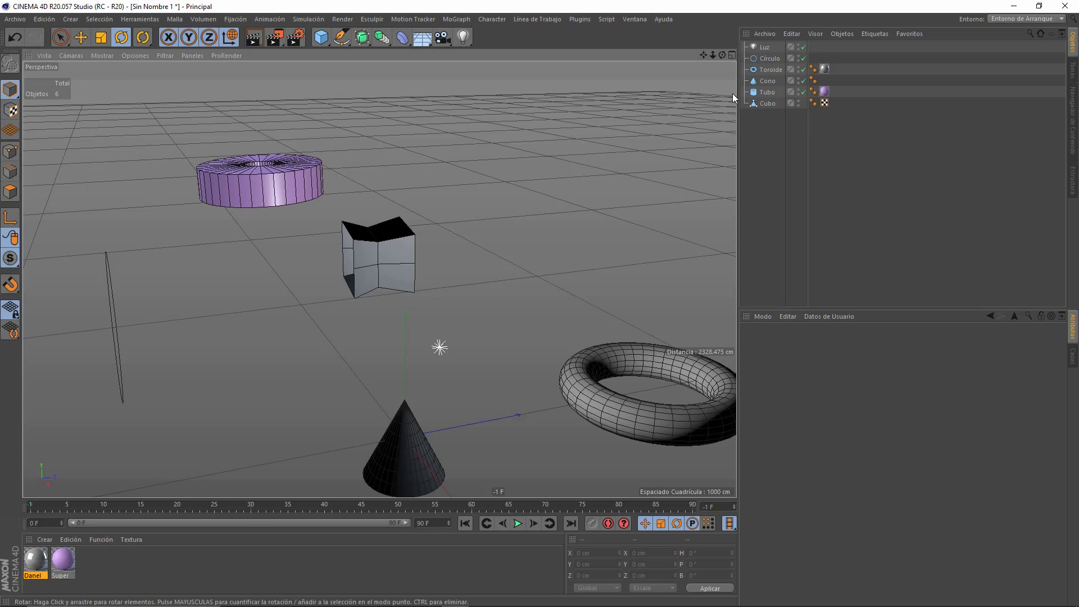
# - Add a 2000 × 2000 cm Suelo floor object beneath the primitives
pyautogui.click(429, 43)
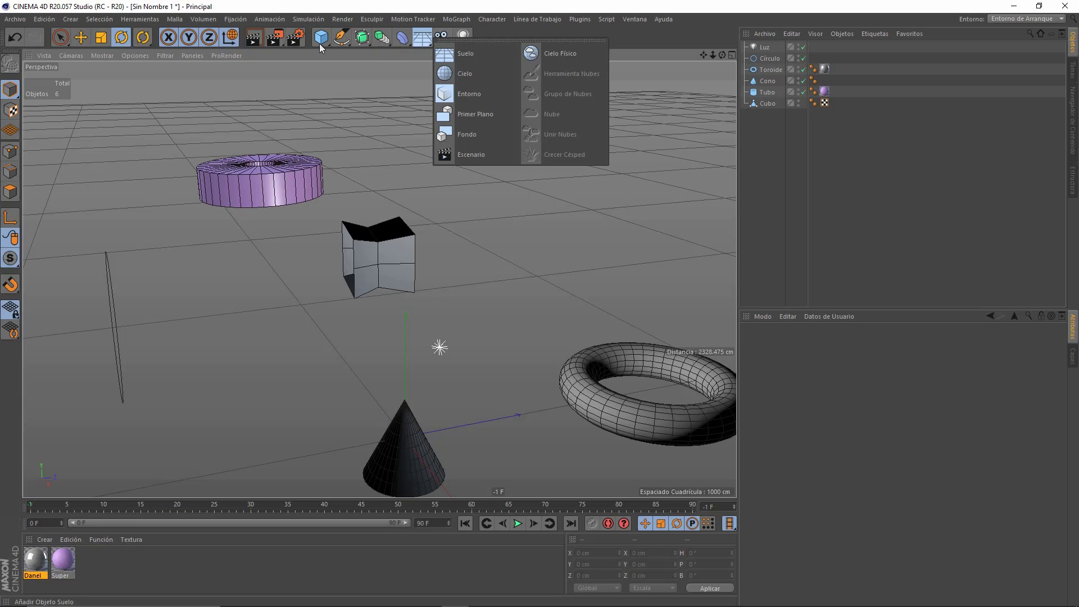
pyautogui.click(451, 55)
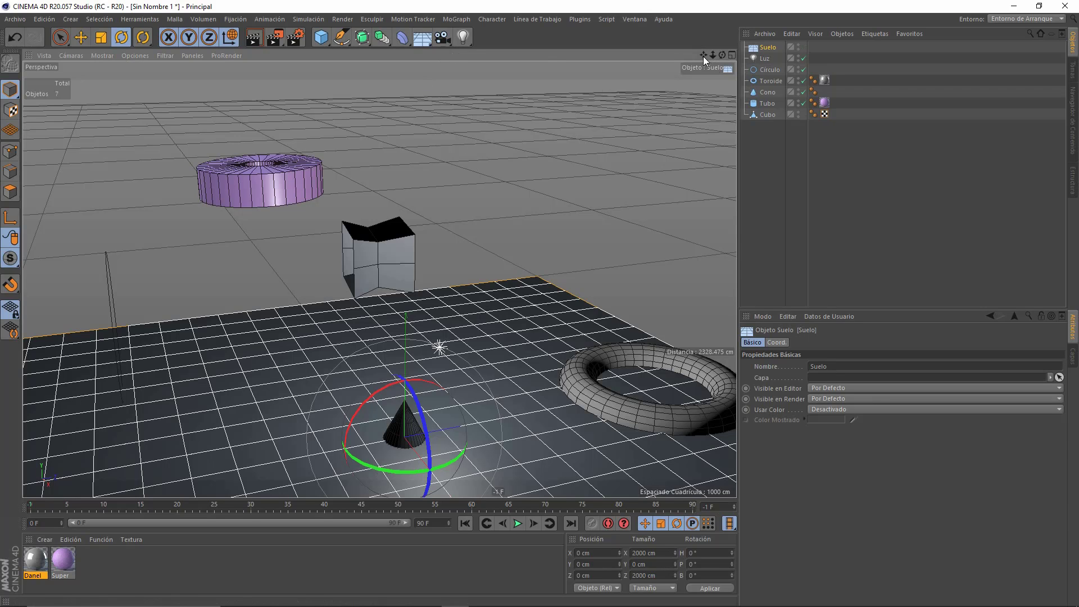
pyautogui.keyDown('alt'); pyautogui.moveTo(539, 303); pyautogui.dragTo(571, 245, button='middle'); pyautogui.keyUp('alt')
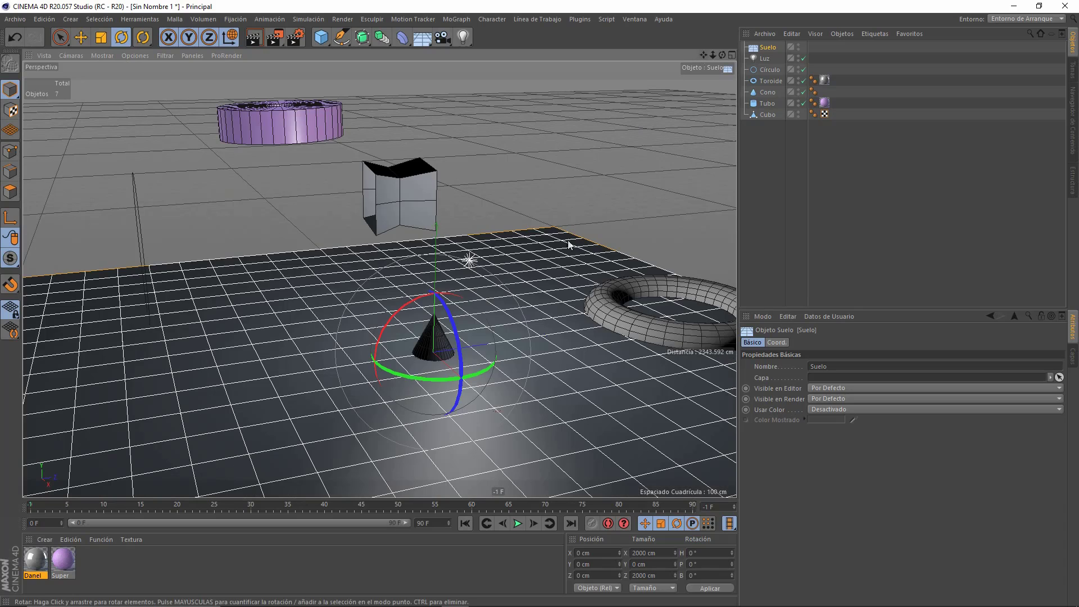